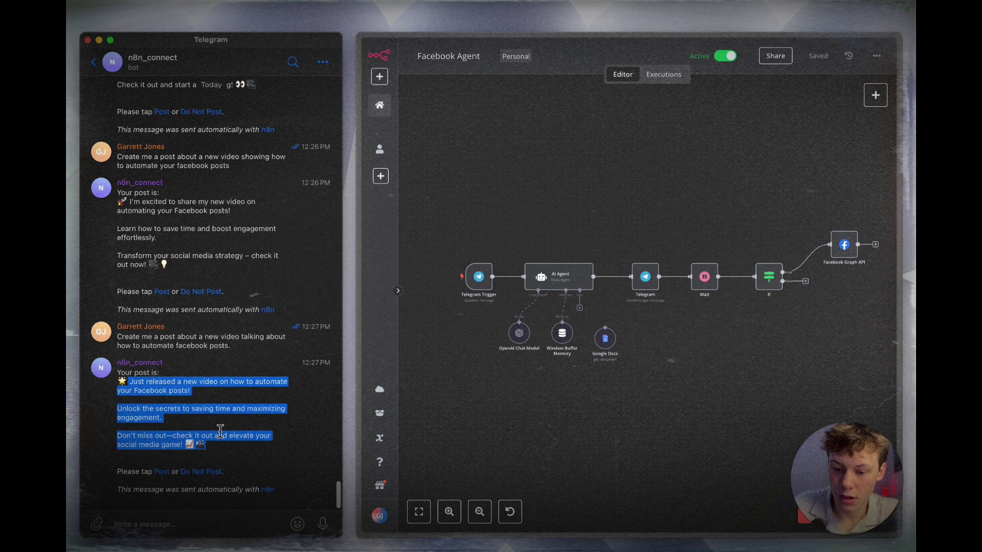
# Send the n8n_connect bot the message "Create me a post about a new video talking about how to automate facebook posts."
pyautogui.click(220, 438)
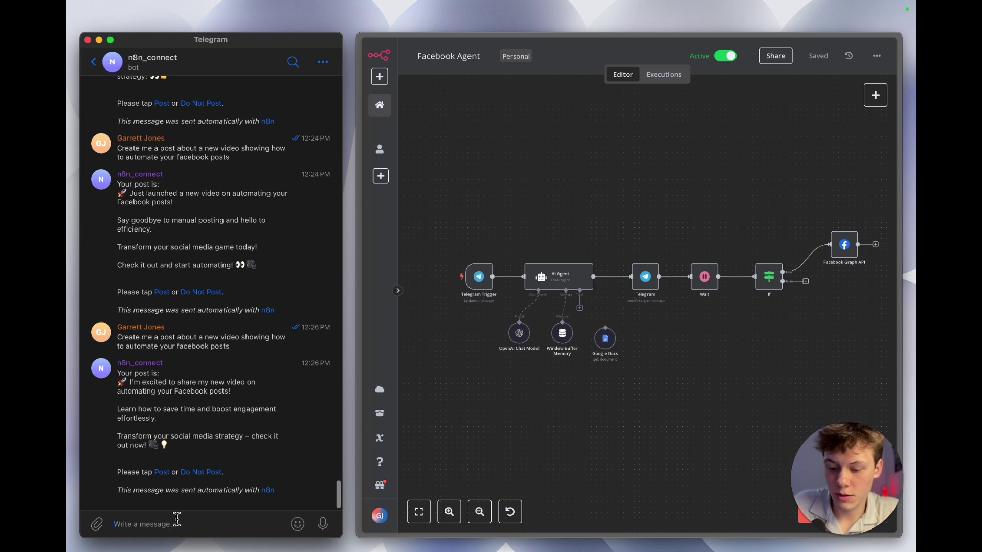
pyautogui.write('Create me a post ab')
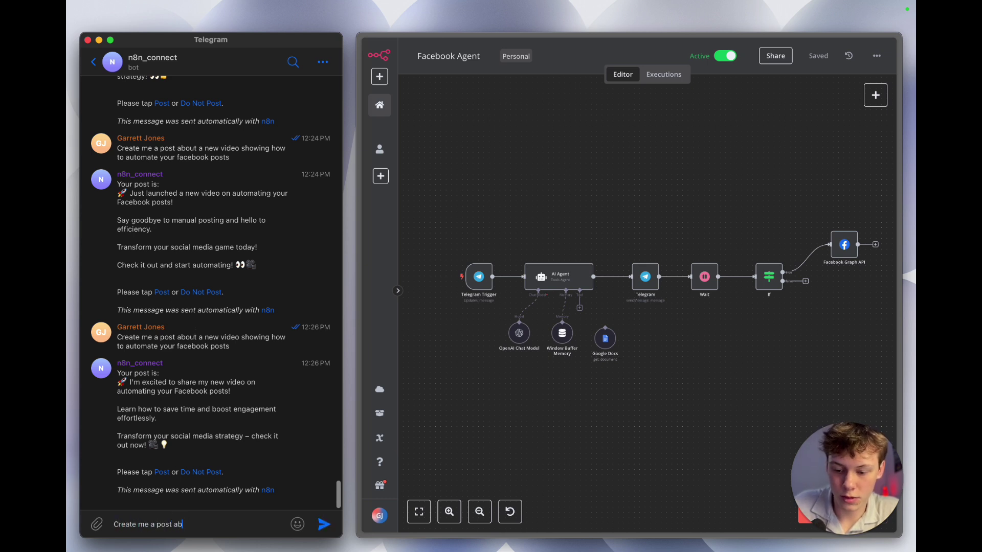
pyautogui.write('out a new video talking about how to autoamt')
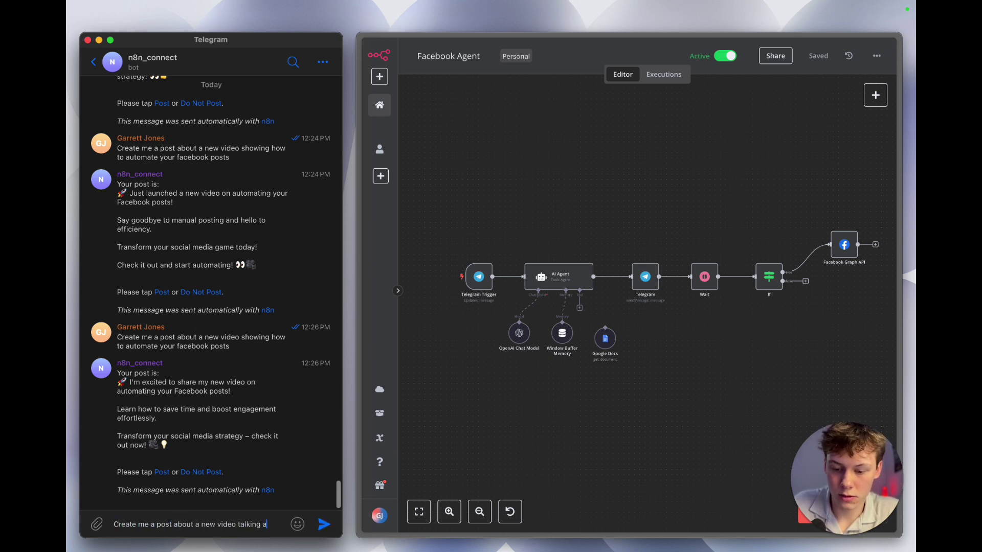
pyautogui.press('BackSpace')
pyautogui.write('mate facebook posts.')
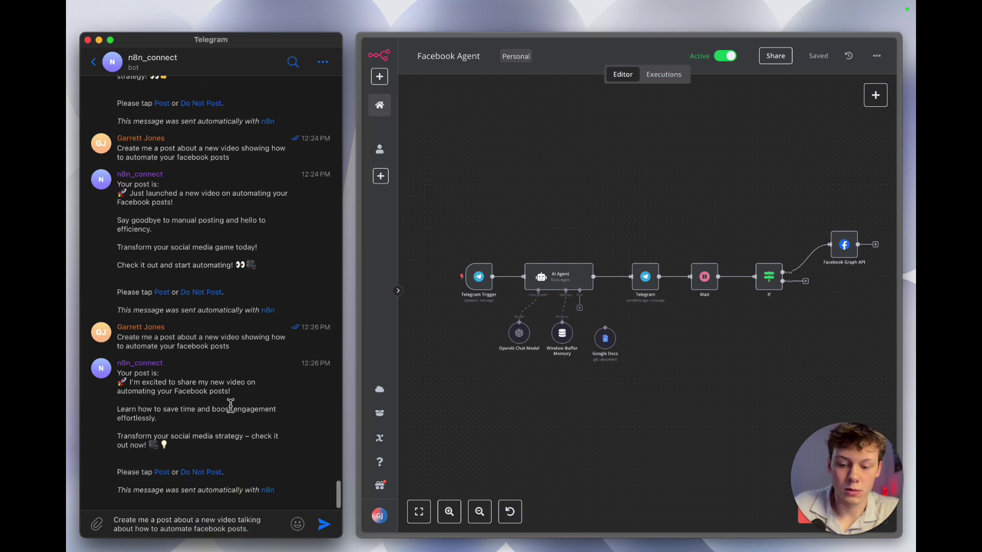
pyautogui.press('Return')
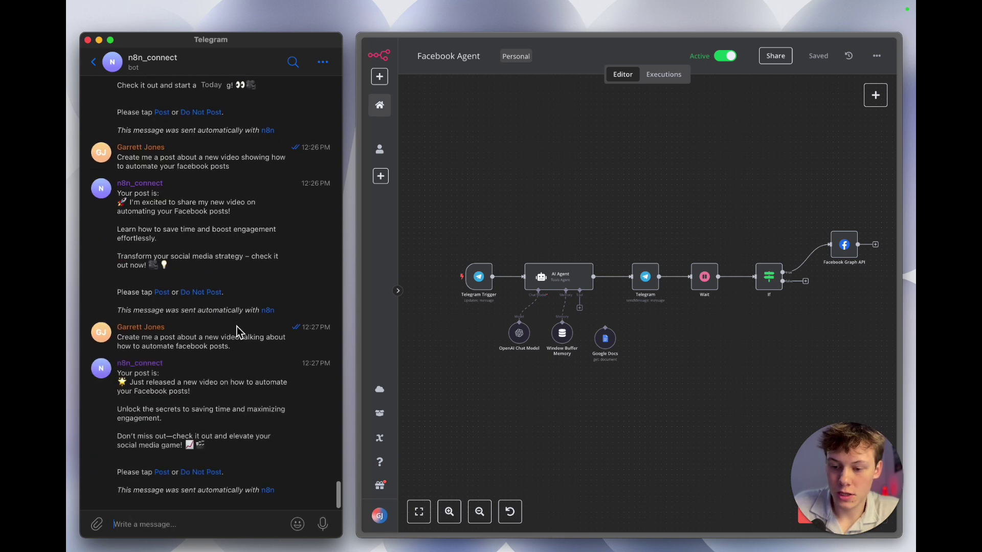
# Review the generated post text, reject it with the Do Not Post link, and close the page it opens
pyautogui.moveTo(119, 382); pyautogui.dragTo(208, 444)
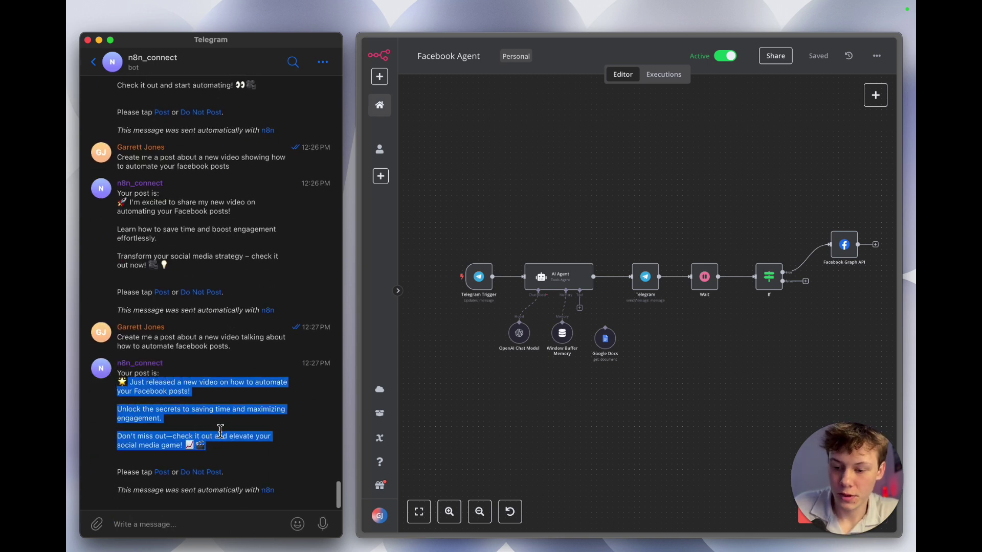
pyautogui.click(220, 437)
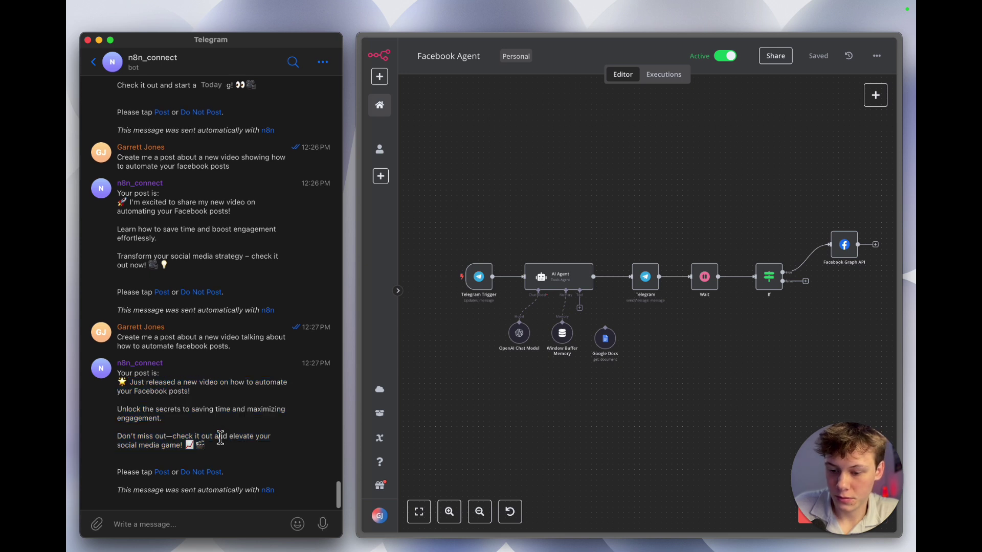
pyautogui.click(214, 530)
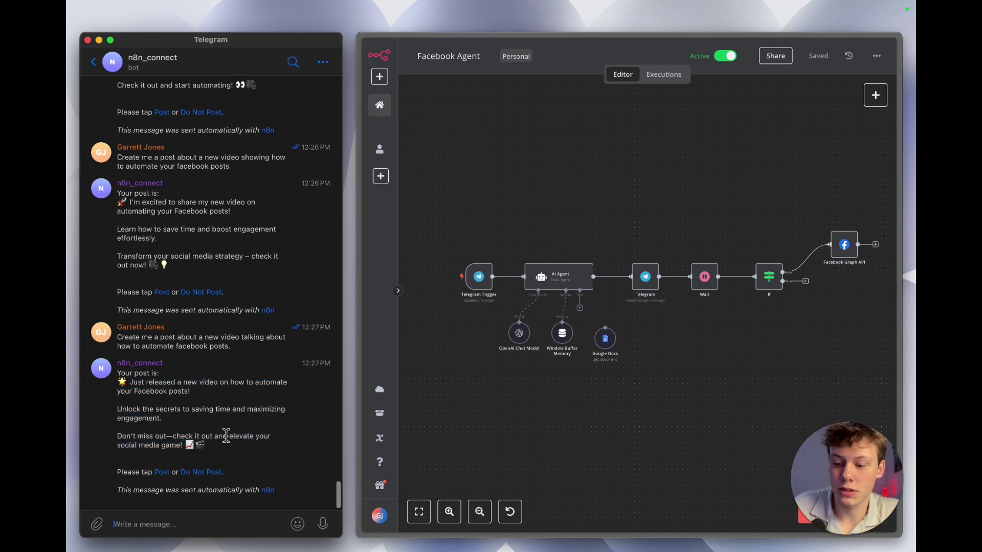
pyautogui.click(203, 473)
pyautogui.click(247, 315)
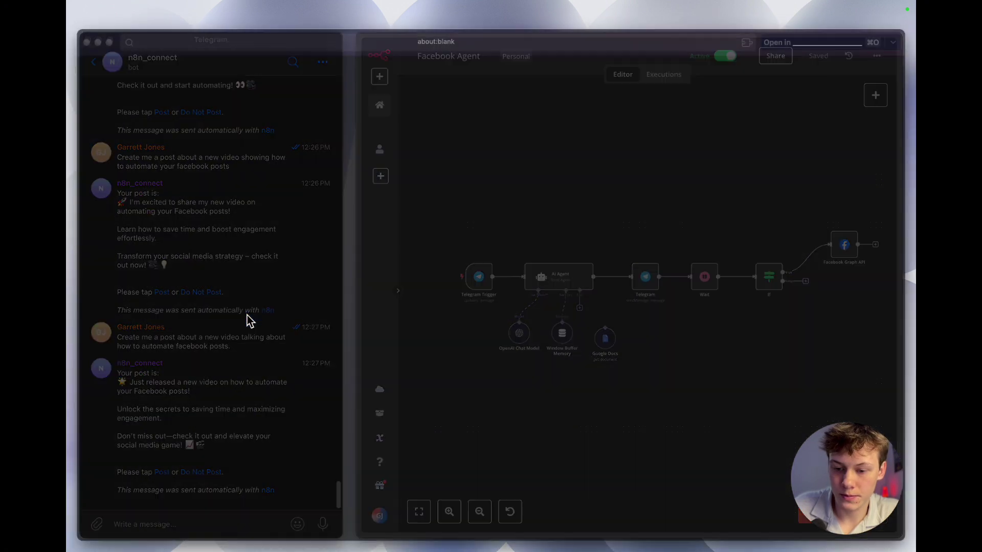
pyautogui.click(87, 43)
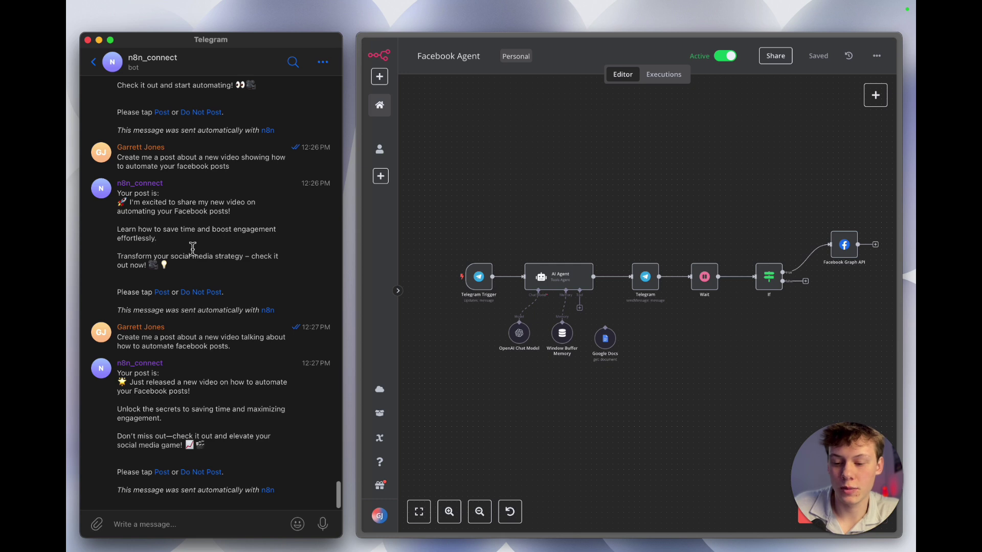
# Send the bot the message "rewrite the post please"
pyautogui.scroll(-1, 227, 392)
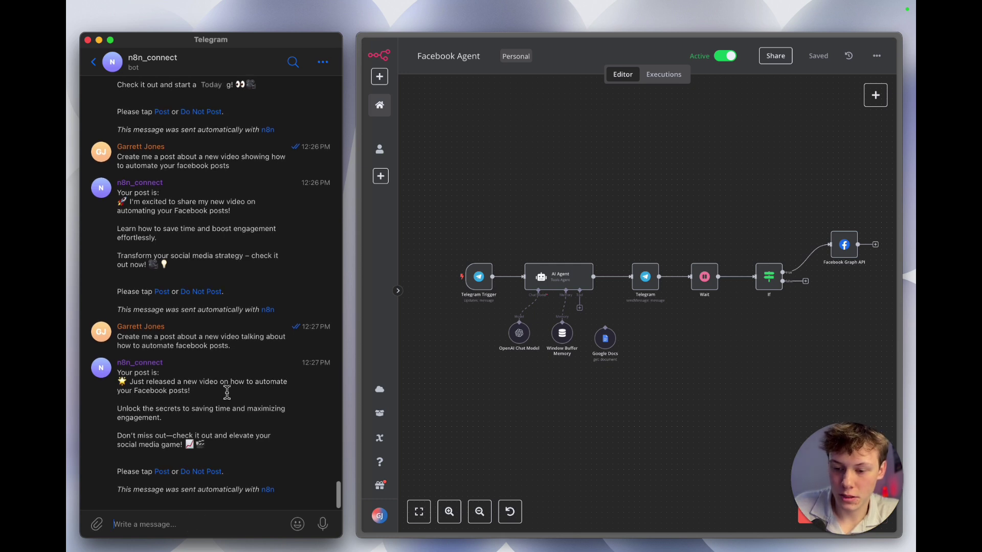
pyautogui.write('Yes')
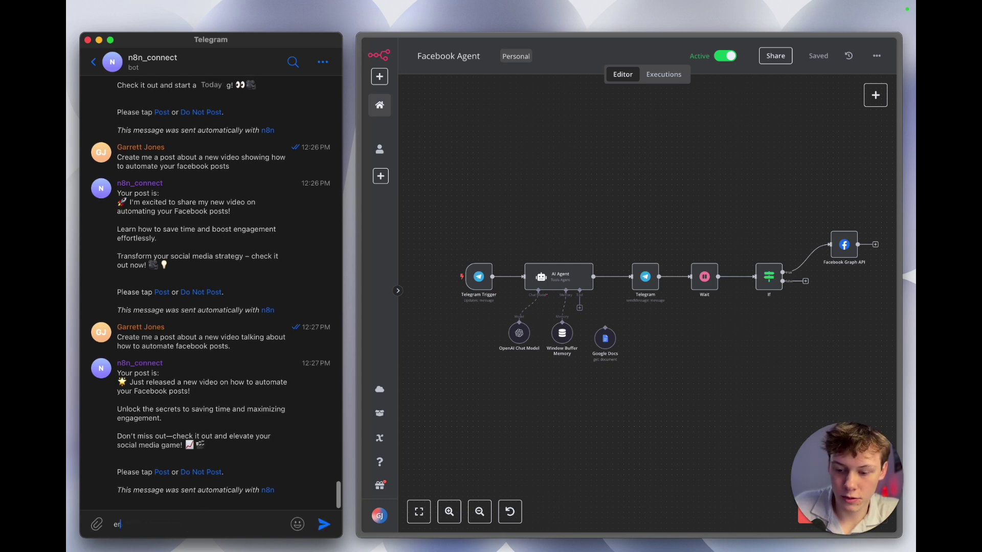
pyautogui.press('Return')
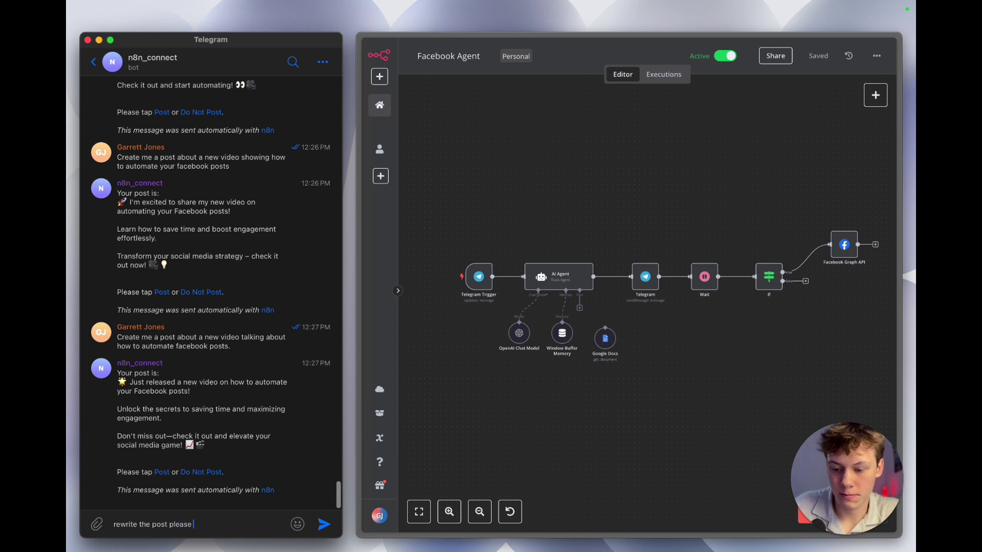
pyautogui.write('rewrite the post please')
pyautogui.press('Return')
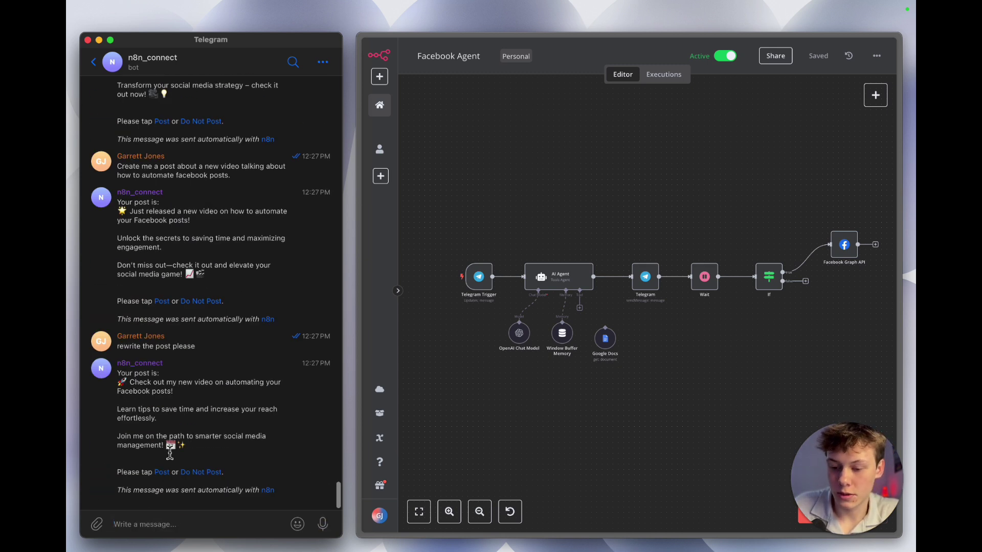
# Approve the rewritten post with its Post link, allow the link to open, and close the resulting page
pyautogui.click(164, 471)
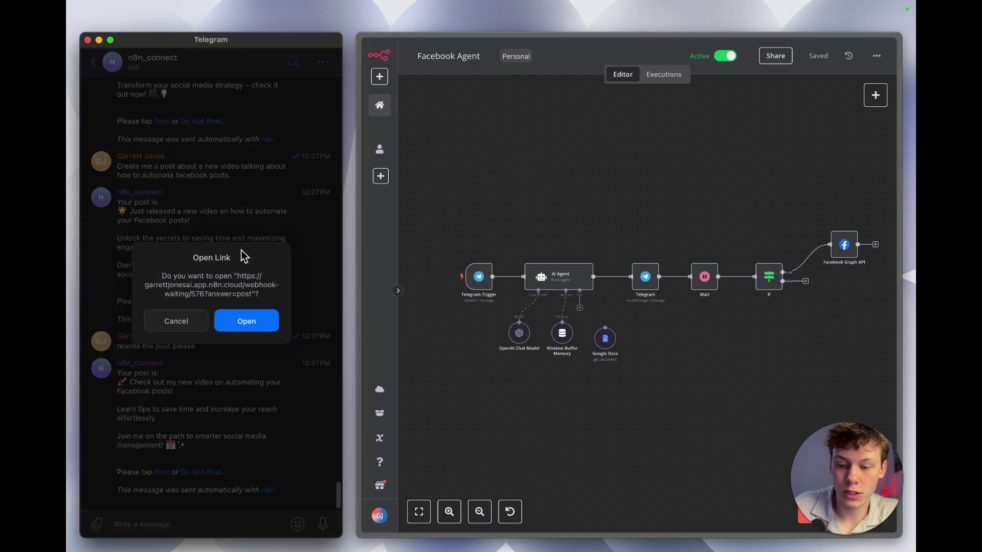
pyautogui.click(247, 327)
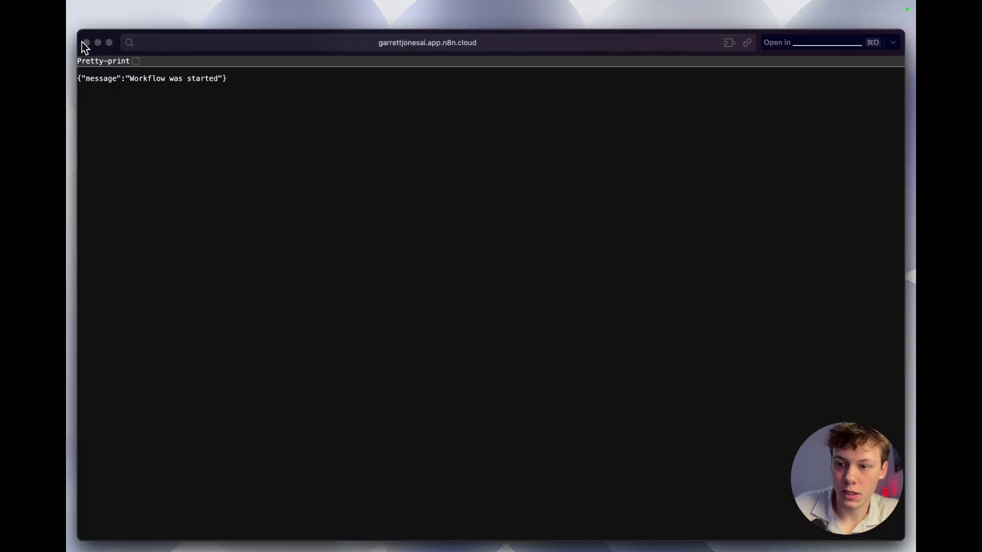
pyautogui.click(86, 42)
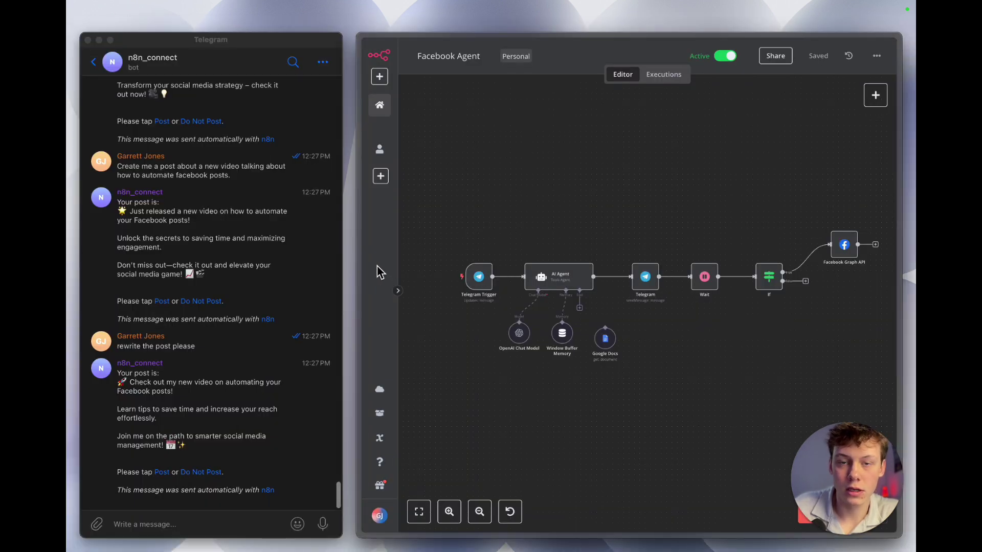
# Reload the G1 AI Solutions Facebook page and check the newest post's text against the approved draft
pyautogui.moveTo(358, 279)
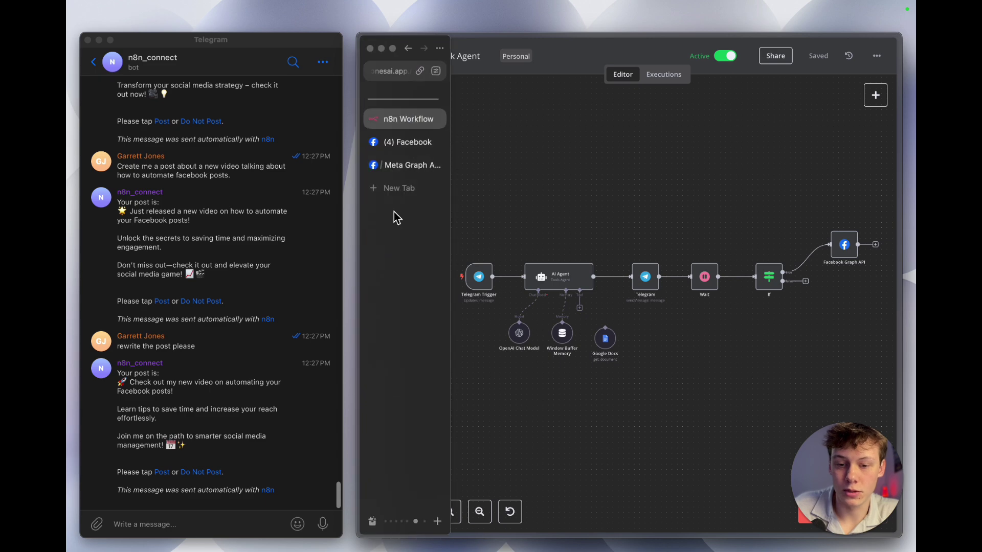
pyautogui.click(412, 143)
pyautogui.press('super+r')
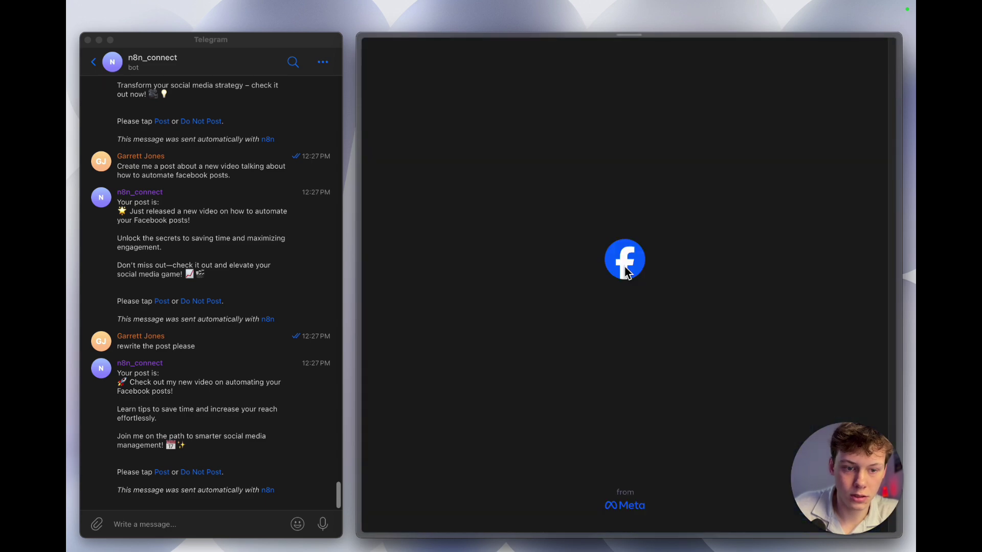
pyautogui.scroll(-10, 665, 286)
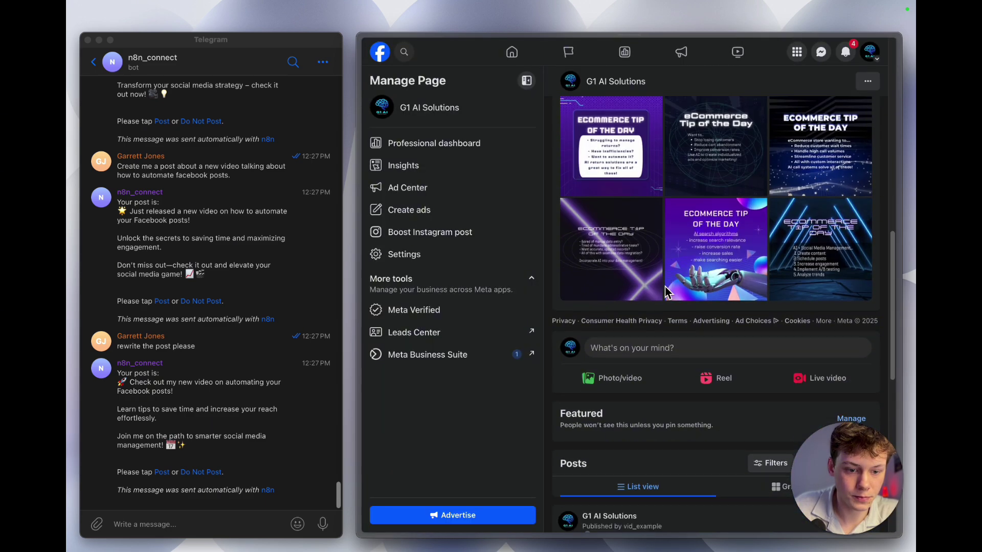
pyautogui.scroll(-3, 664, 291)
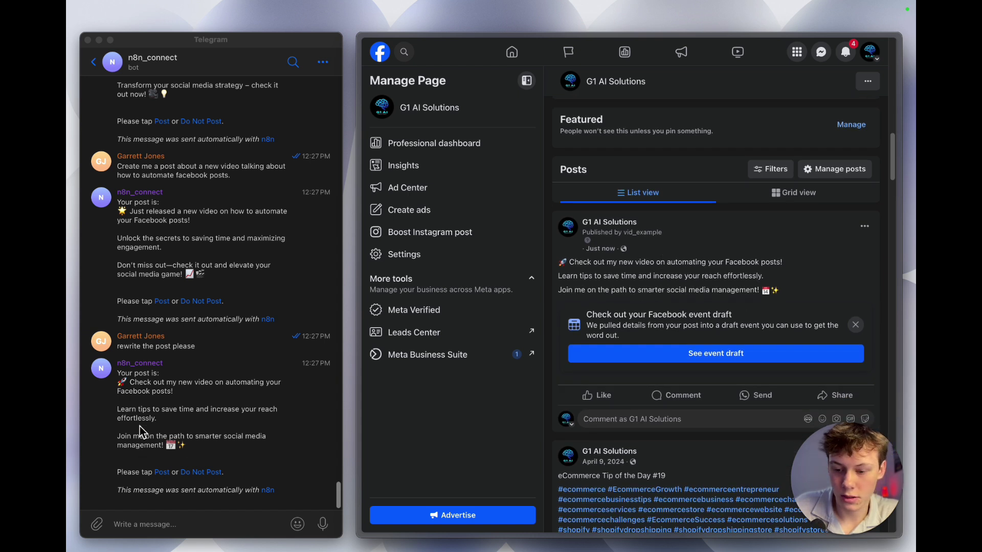
pyautogui.tripleClick(786, 289)
pyautogui.moveTo(785, 290); pyautogui.dragTo(578, 264)
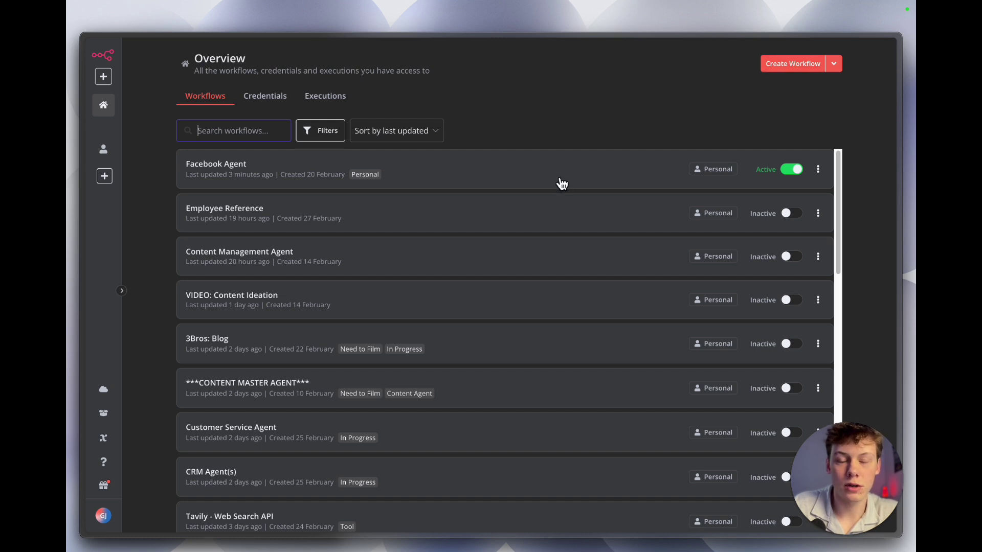
# Open the Facebook Agent workflow in n8n and look over its nodes from the Telegram Trigger to the Facebook Graph API
pyautogui.click(561, 183)
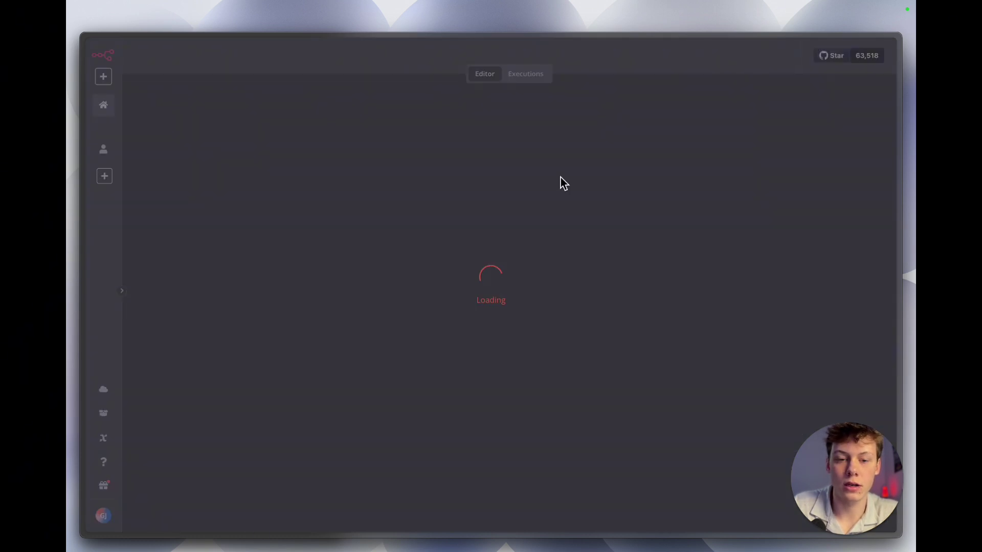
pyautogui.scroll(-3, 562, 310)
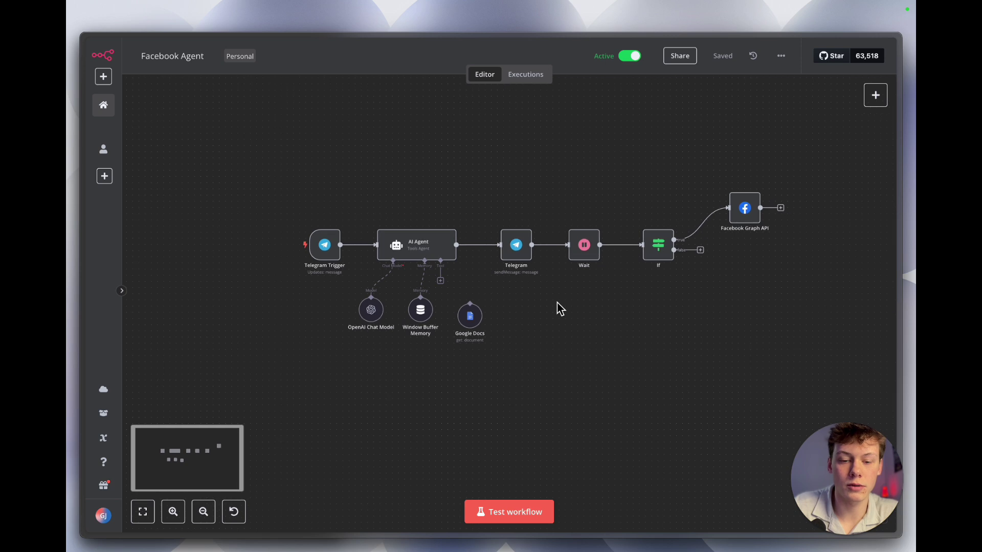
pyautogui.scroll(-2, 335, 386)
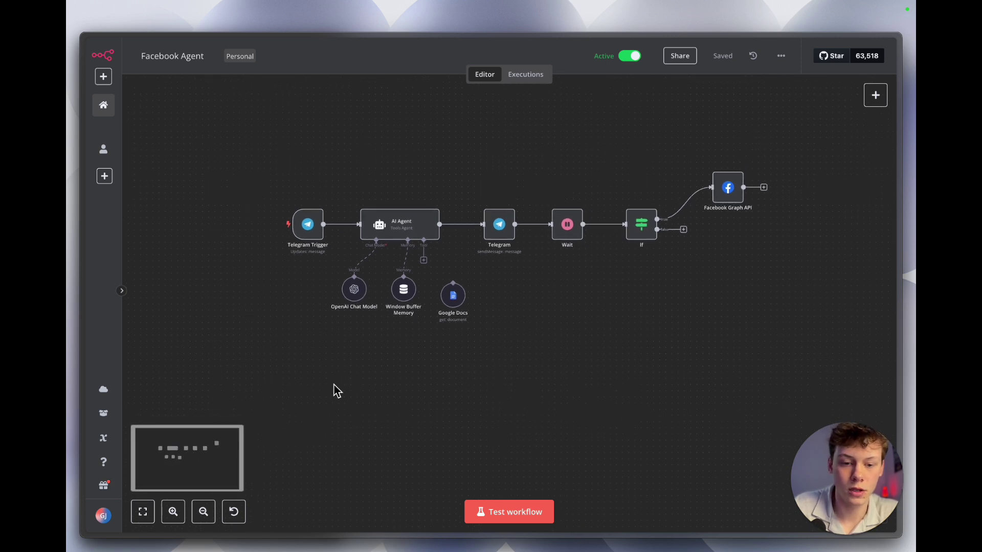
pyautogui.scroll(2, 334, 384)
pyautogui.hscroll(1, 333, 384)
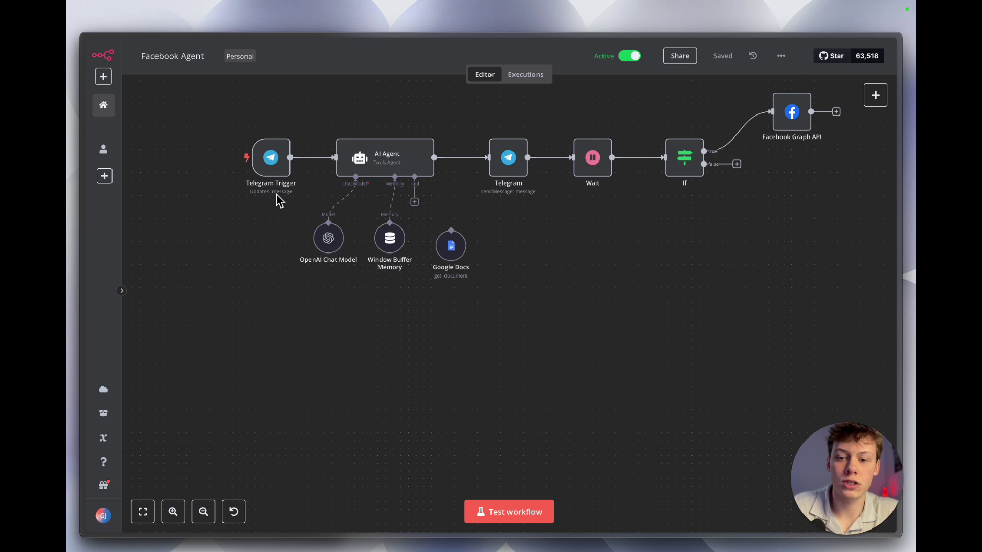
pyautogui.moveTo(245, 96); pyautogui.dragTo(758, 235)
pyautogui.click(445, 192)
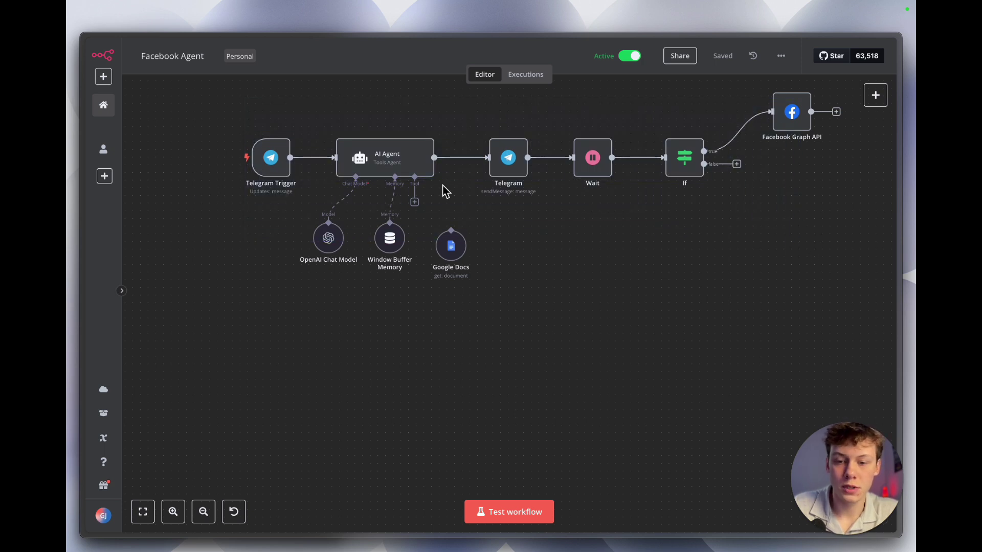
pyautogui.moveTo(238, 122); pyautogui.dragTo(317, 207)
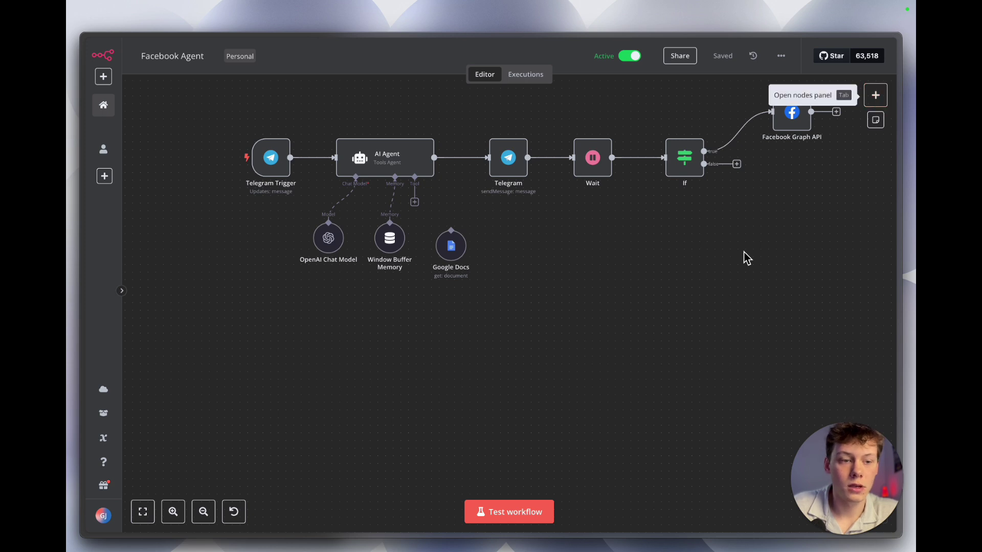
# Add another trigger to the workflow, a Telegram trigger that runs on message, and return to the canvas
pyautogui.moveTo(836, 137); pyautogui.dragTo(844, 119)
pyautogui.click(876, 95)
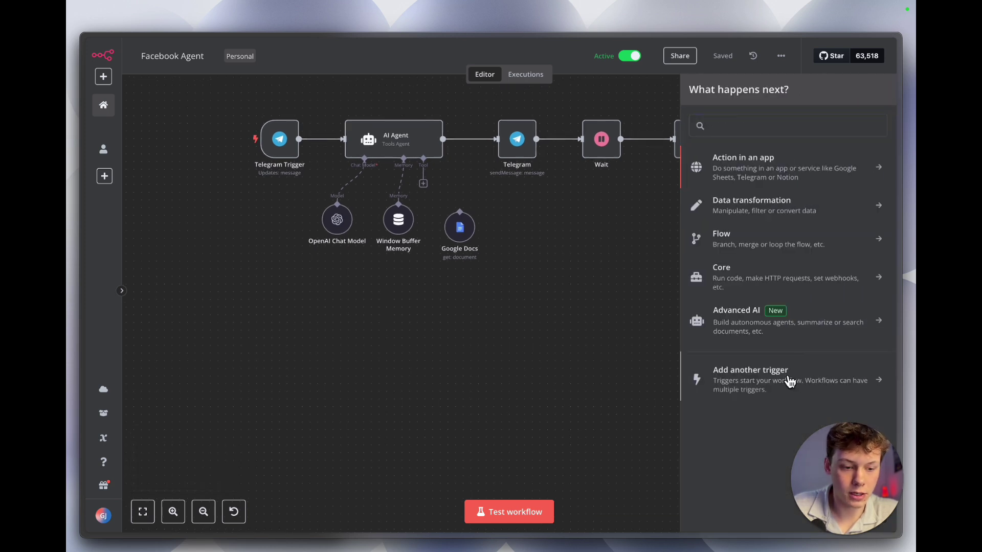
pyautogui.click(788, 378)
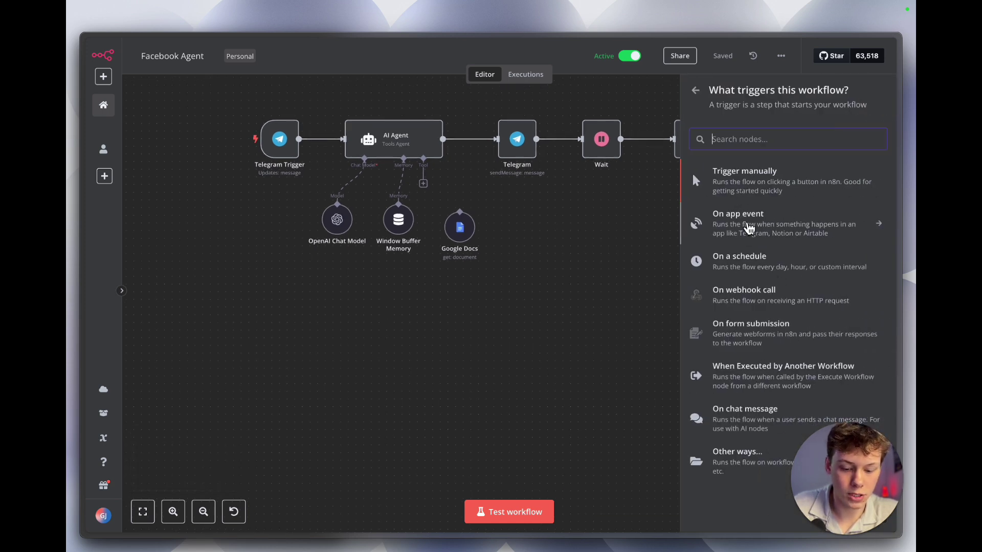
pyautogui.write('tele')
pyautogui.click(747, 180)
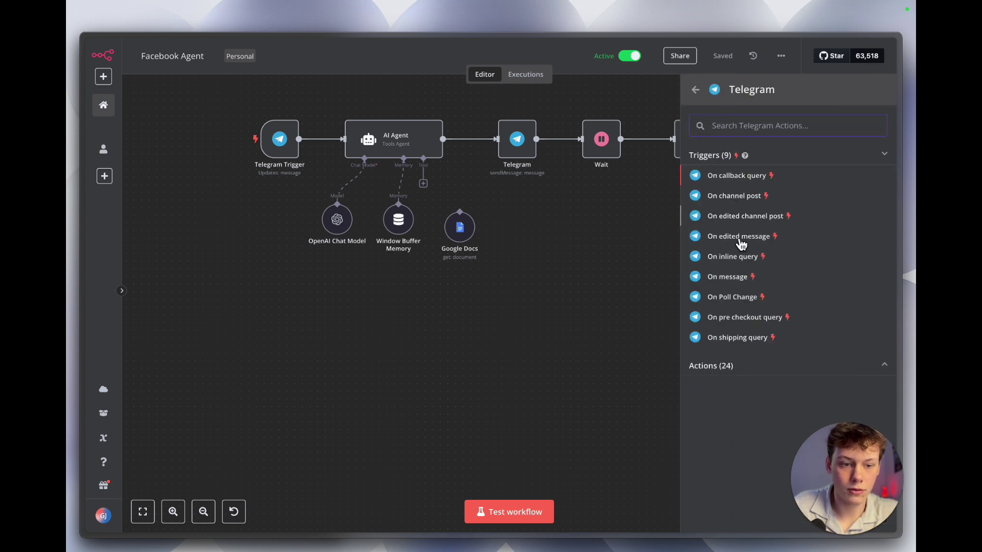
pyautogui.click(733, 276)
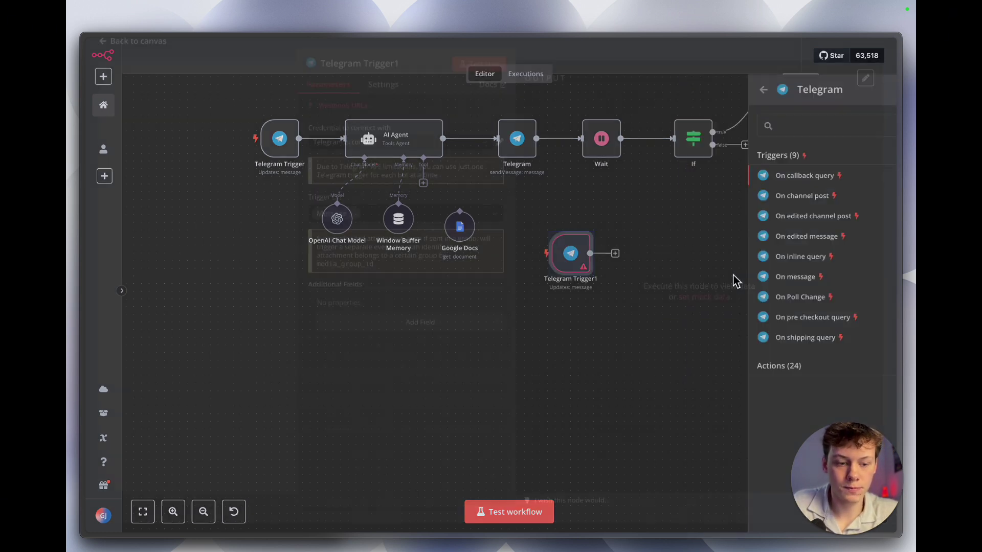
pyautogui.click(635, 57)
# Move the new Telegram trigger to the empty canvas area below the existing workflow's first nodes
pyautogui.hscroll(-1, 601, 286)
pyautogui.scroll(-1, 601, 286)
pyautogui.moveTo(607, 232); pyautogui.dragTo(308, 313)
# Open the new Telegram trigger's settings and check its credential choices, leaving Telegram account selected
pyautogui.scroll(3, 378, 344)
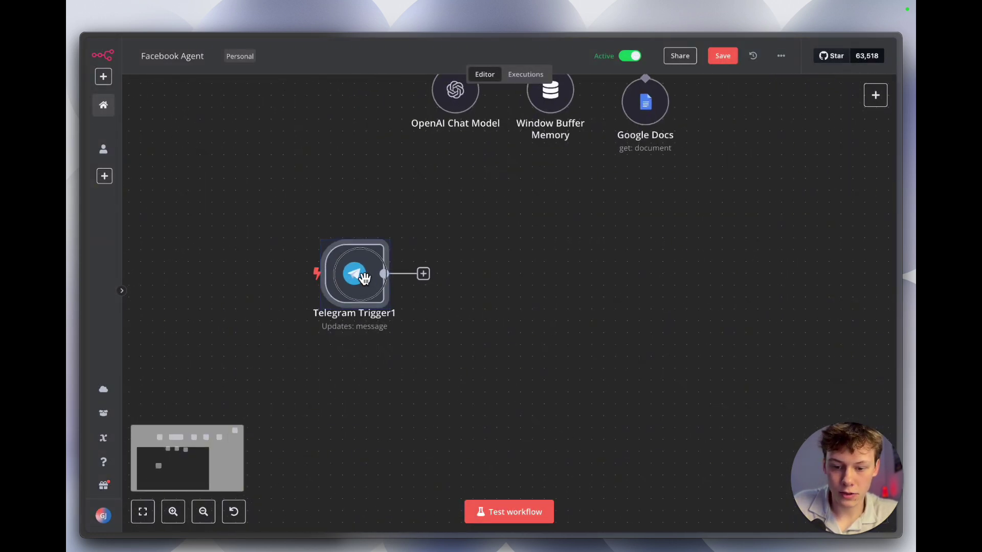
pyautogui.doubleClick(322, 324)
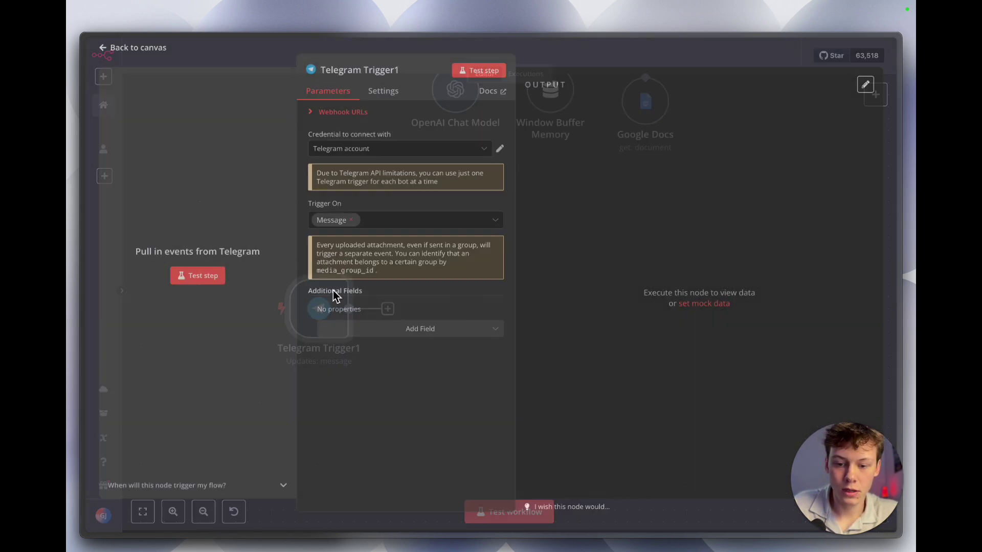
pyautogui.click(398, 159)
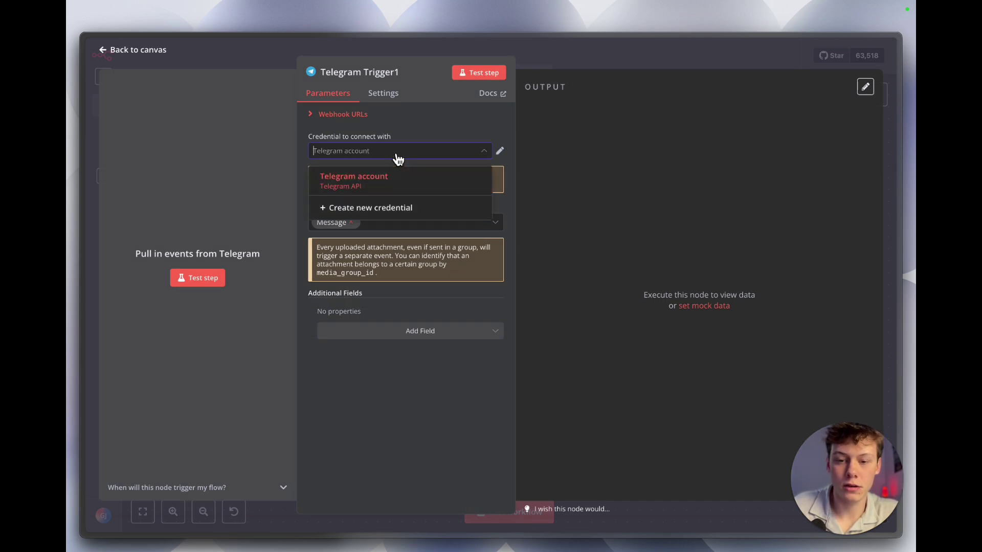
pyautogui.click(397, 159)
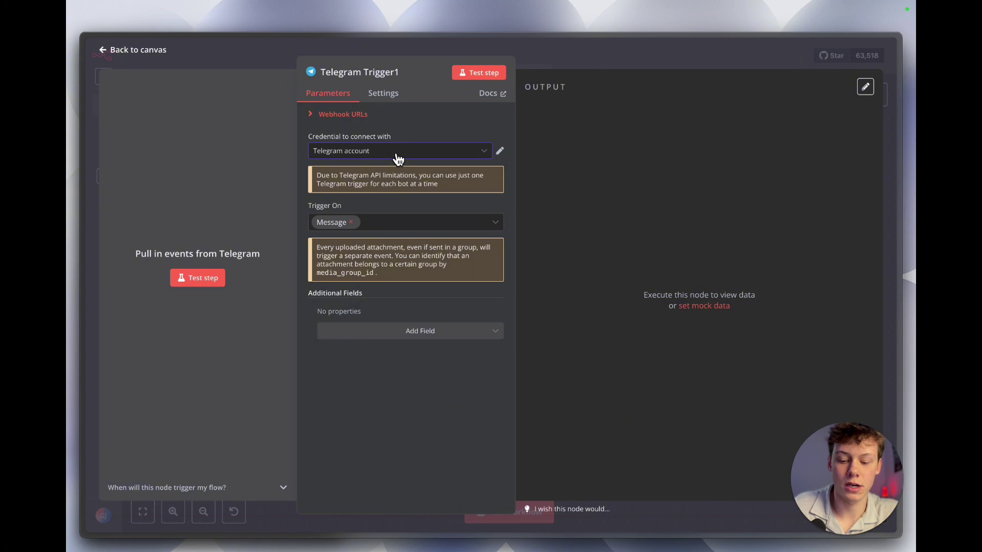
# Switch to Telegram, open the BotFather chat and look over the bot's info page before returning to the chat
pyautogui.hotkey('ctrl', 'alt', 't')
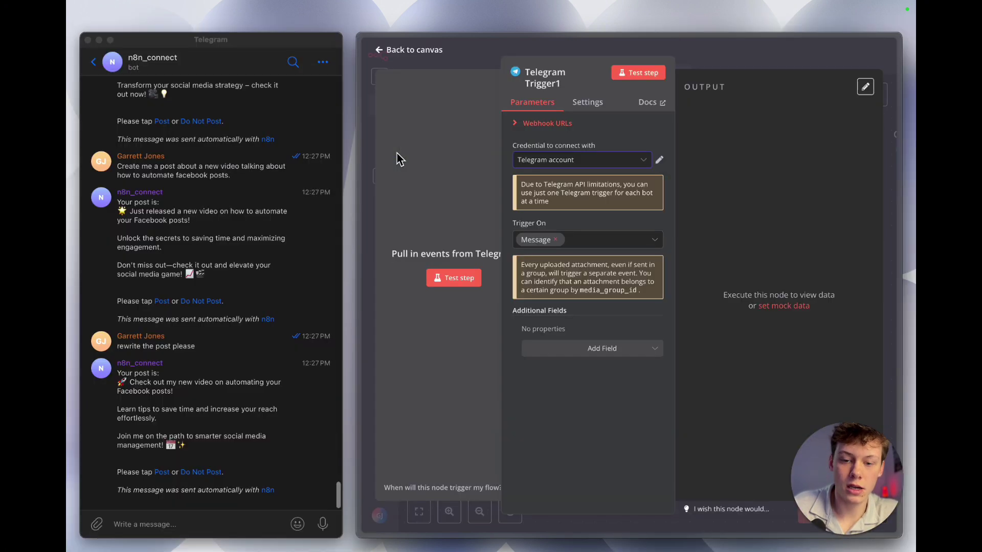
pyautogui.click(192, 199)
pyautogui.click(94, 62)
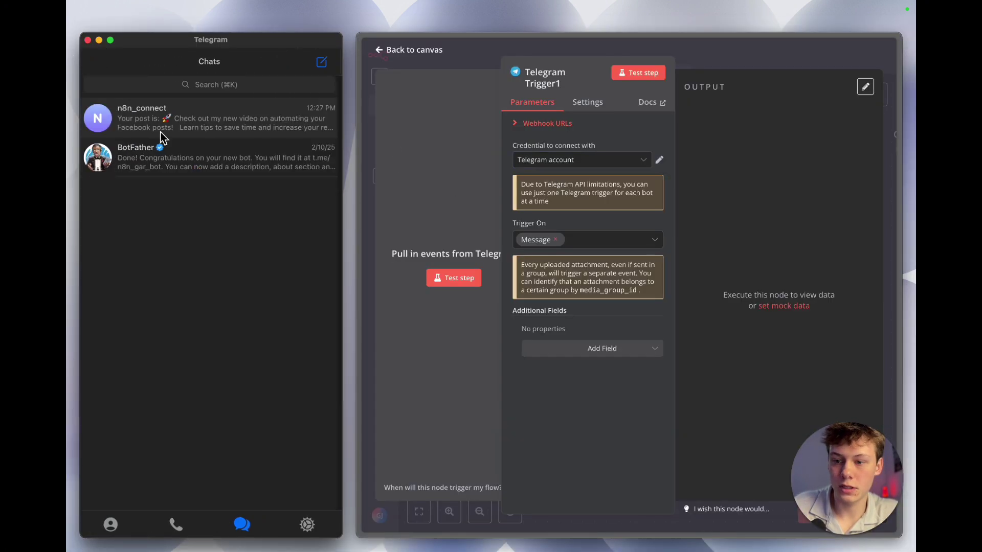
pyautogui.click(182, 164)
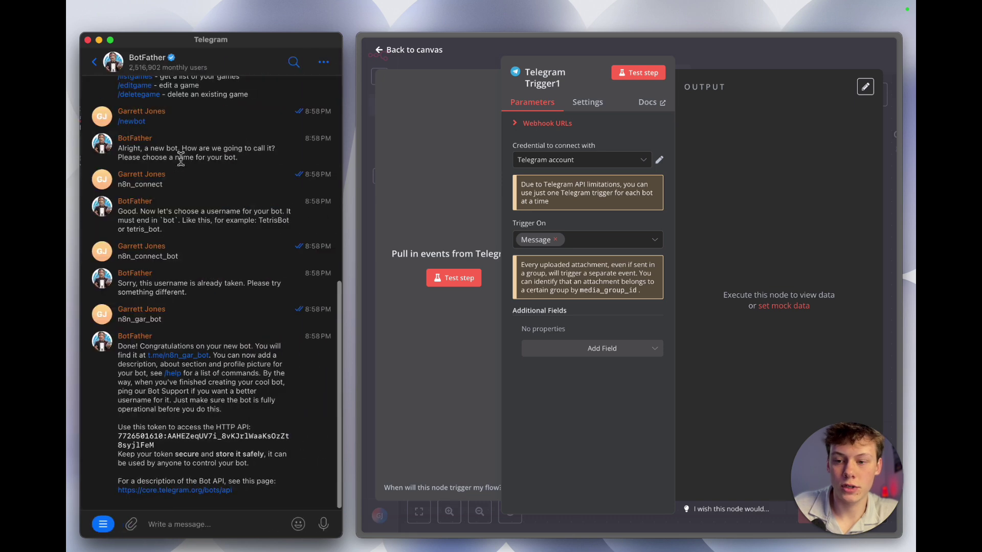
pyautogui.click(153, 60)
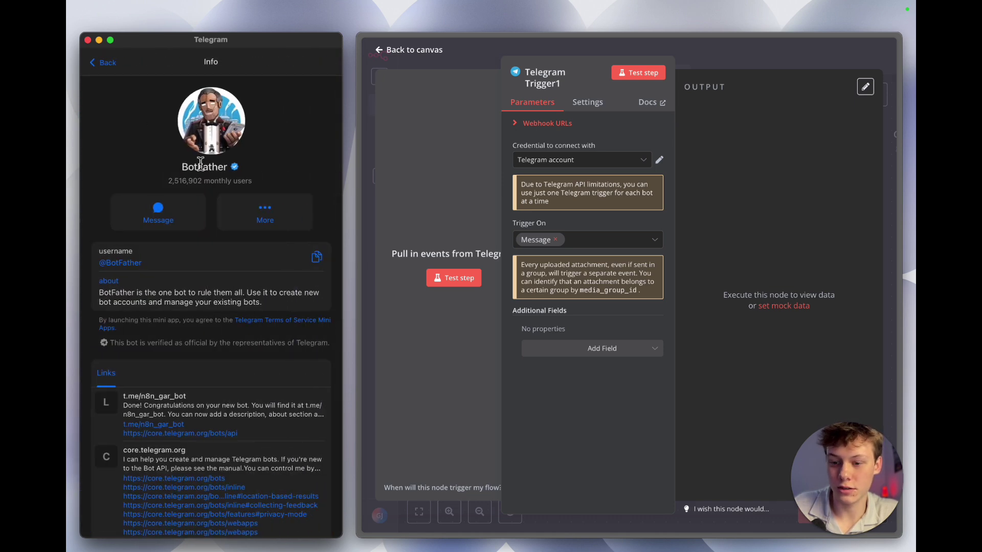
pyautogui.scroll(2, 176, 195)
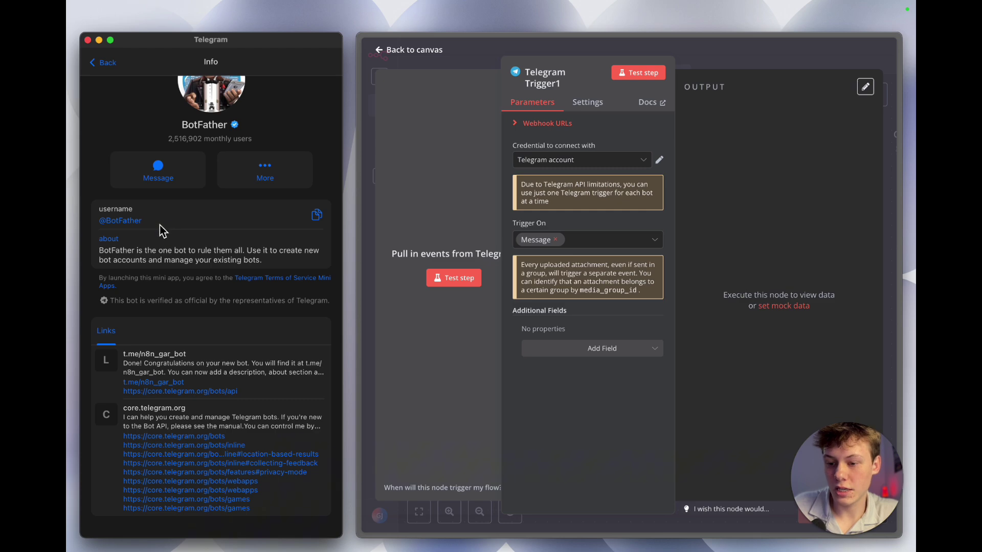
pyautogui.click(111, 70)
# Read through the BotFather chat from its command list and the /newbot exchange to the message containing the API access token
pyautogui.scroll(10, 240, 184)
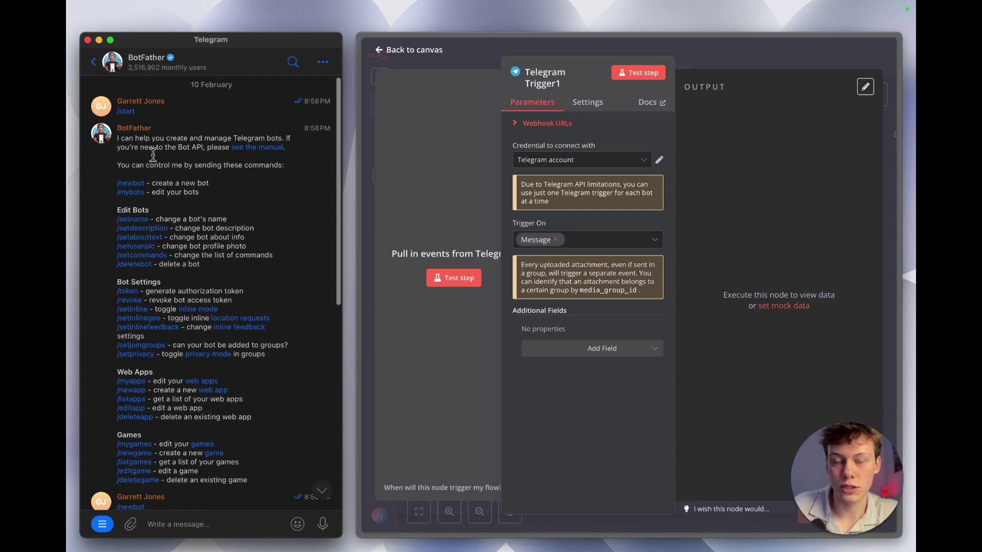
pyautogui.scroll(-2, 153, 154)
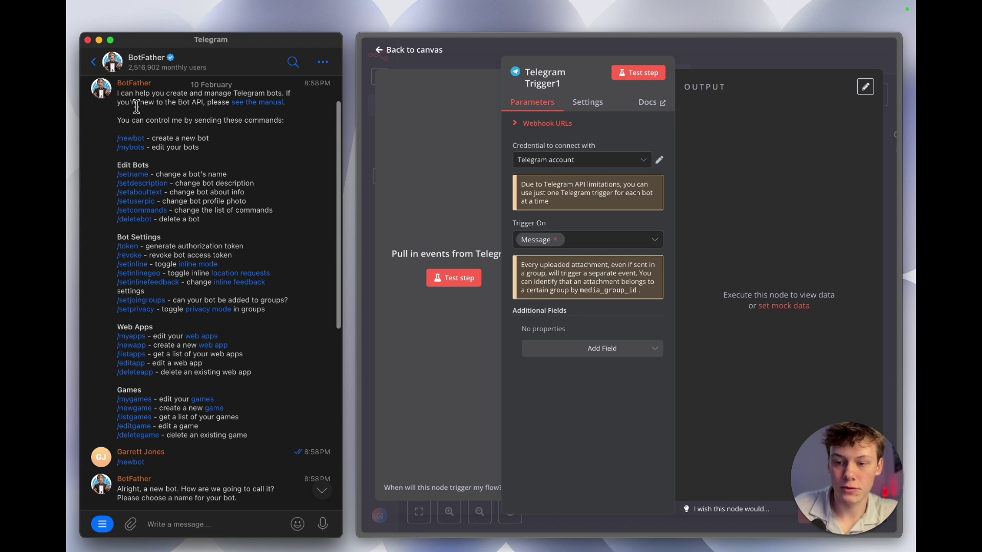
pyautogui.moveTo(135, 102); pyautogui.dragTo(260, 333)
pyautogui.click(260, 333)
pyautogui.scroll(-5, 266, 378)
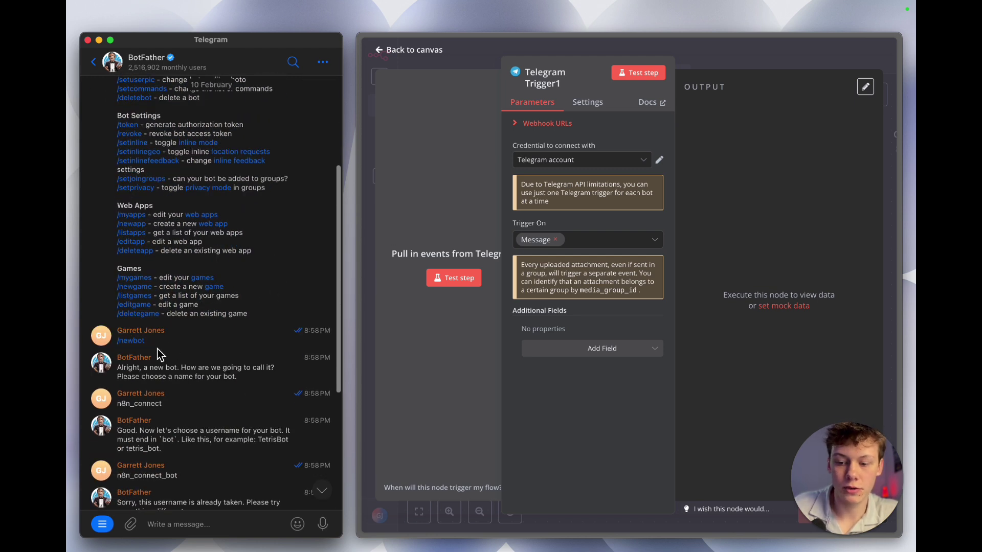
pyautogui.scroll(-3, 209, 389)
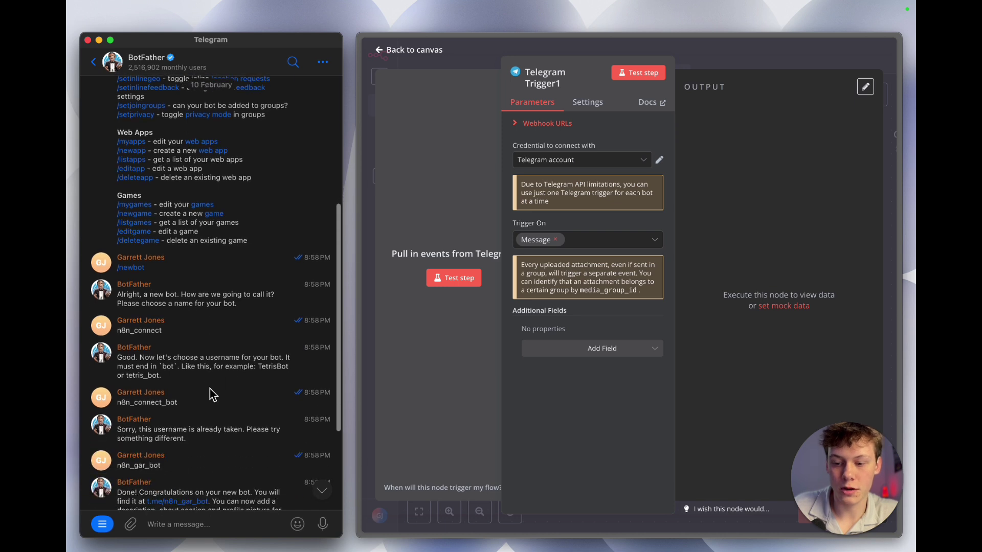
pyautogui.scroll(-5, 209, 389)
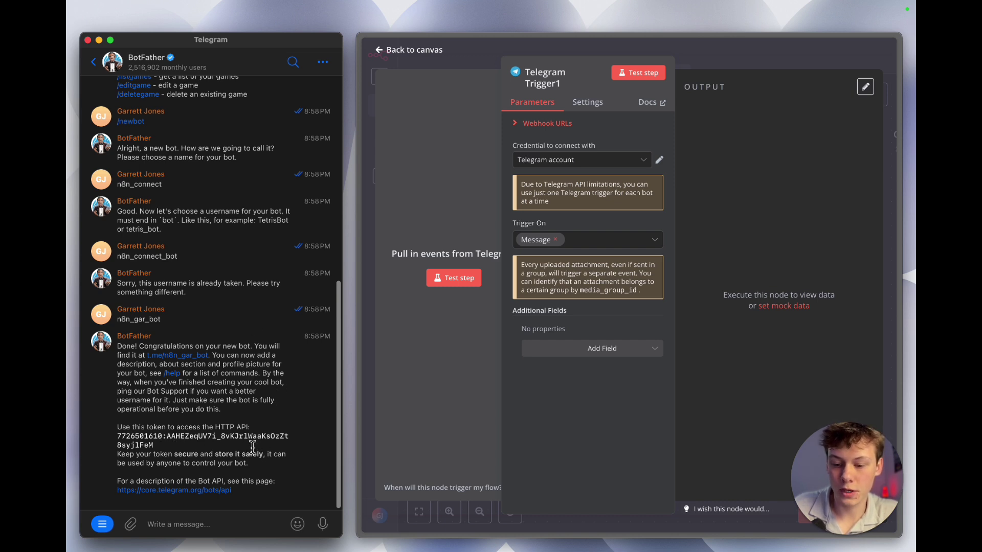
# Check the credential selector of the new Telegram trigger in n8n and open the n8n_connect chat in Telegram
pyautogui.click(549, 162)
pyautogui.click(603, 147)
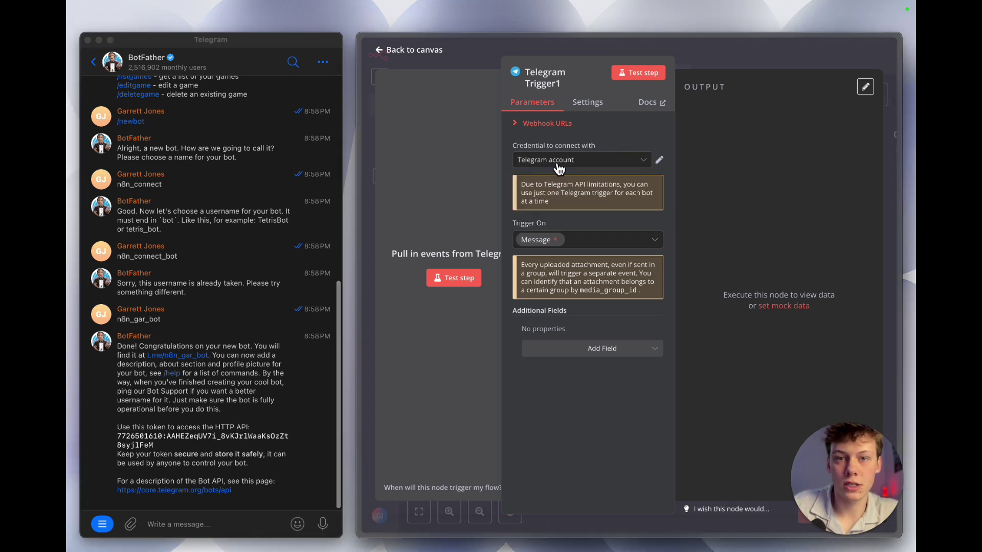
pyautogui.click(274, 158)
pyautogui.click(93, 62)
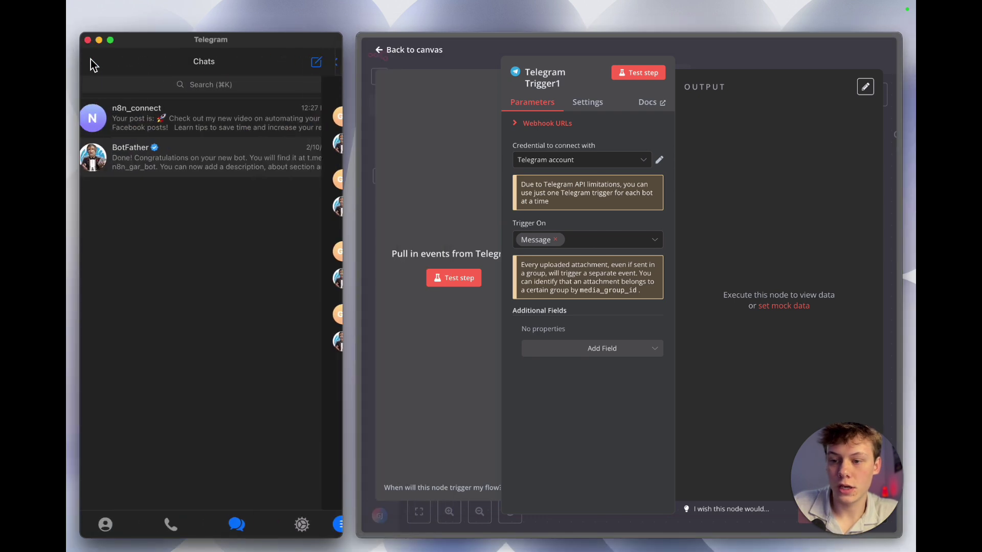
pyautogui.click(240, 121)
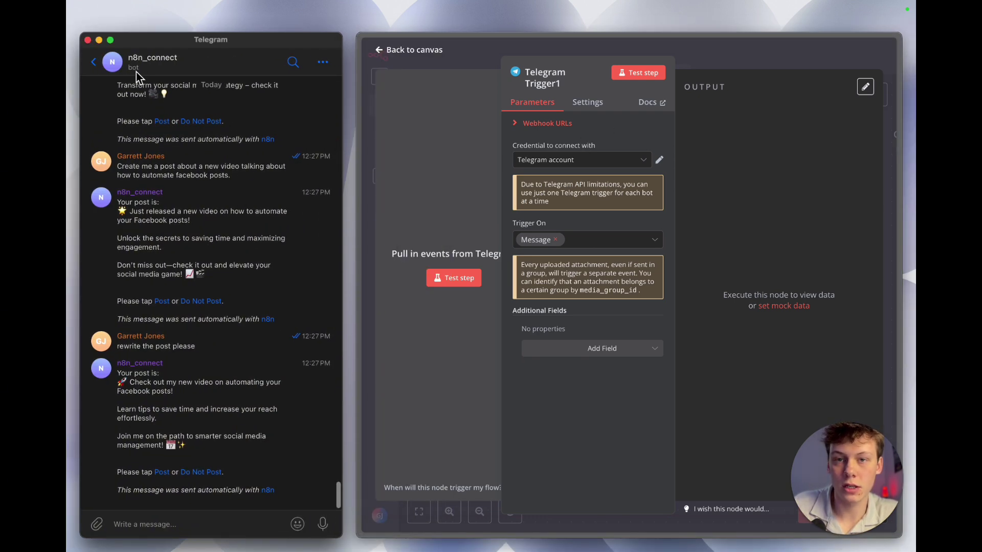
# Deactivate the Facebook Agent workflow in n8n and start a test of the new Telegram trigger so it listens for events
pyautogui.click(472, 309)
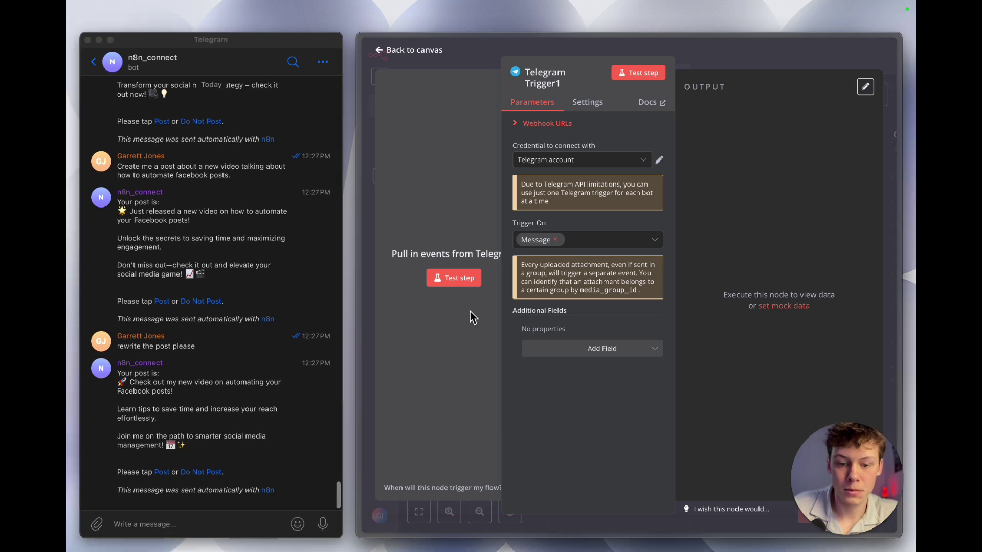
pyautogui.click(471, 281)
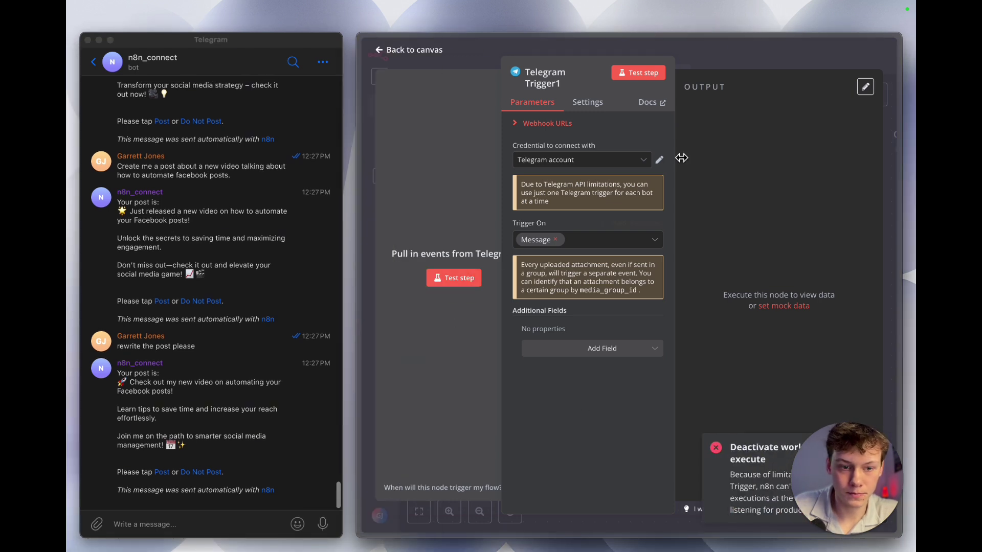
pyautogui.click(732, 51)
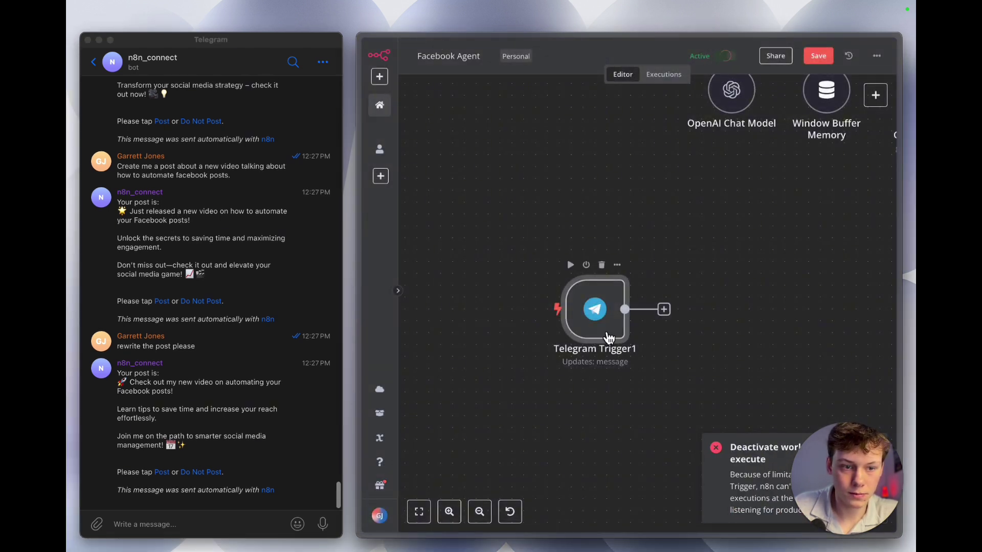
pyautogui.doubleClick(595, 315)
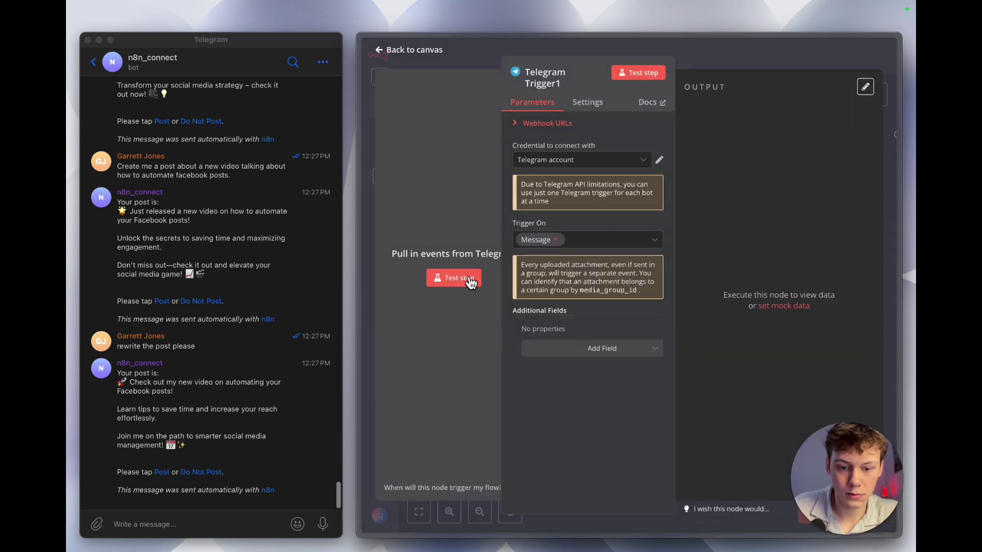
pyautogui.click(459, 279)
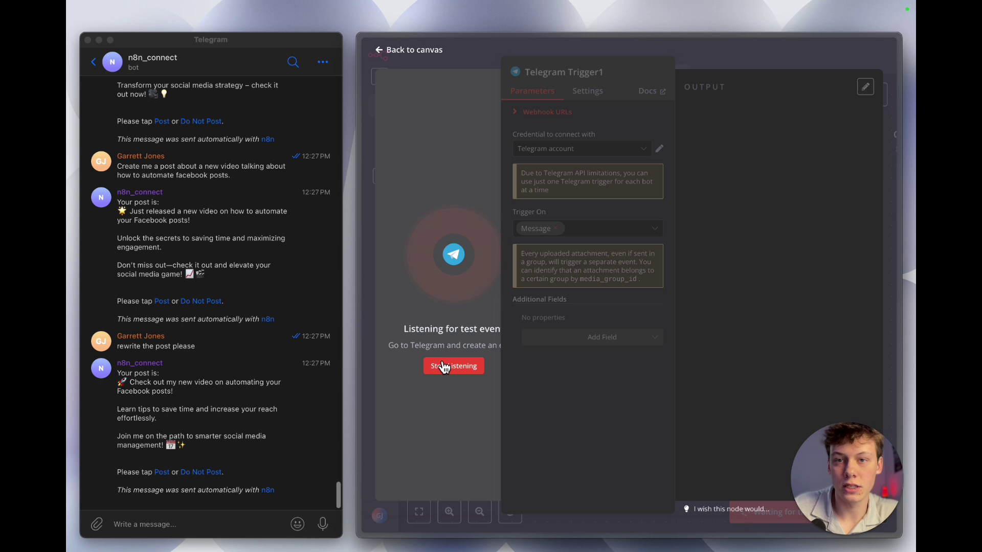
# Send "test" to the n8n_connect bot, review the message data in the trigger's output and return to the canvas
pyautogui.click(212, 524)
pyautogui.write('tes')
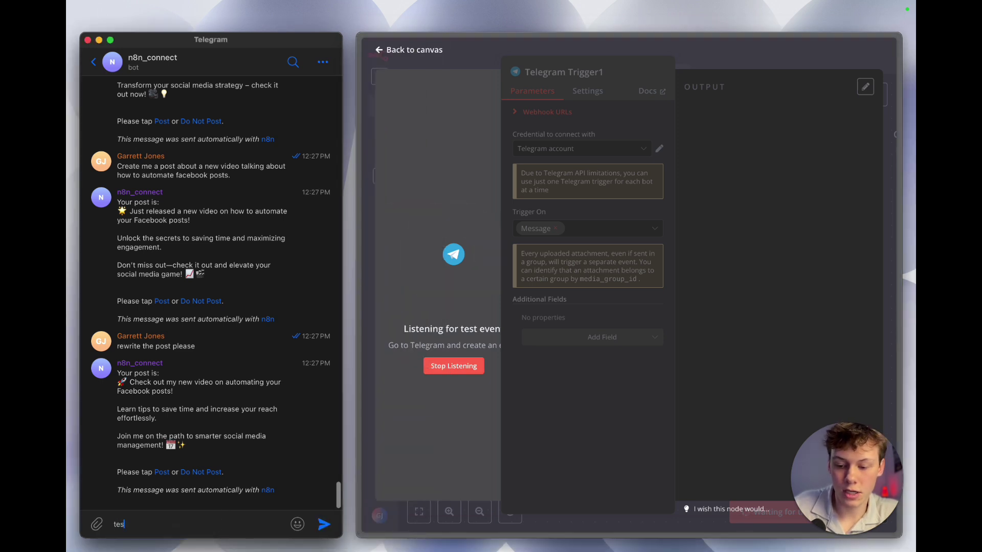
pyautogui.write('t')
pyautogui.press('Return')
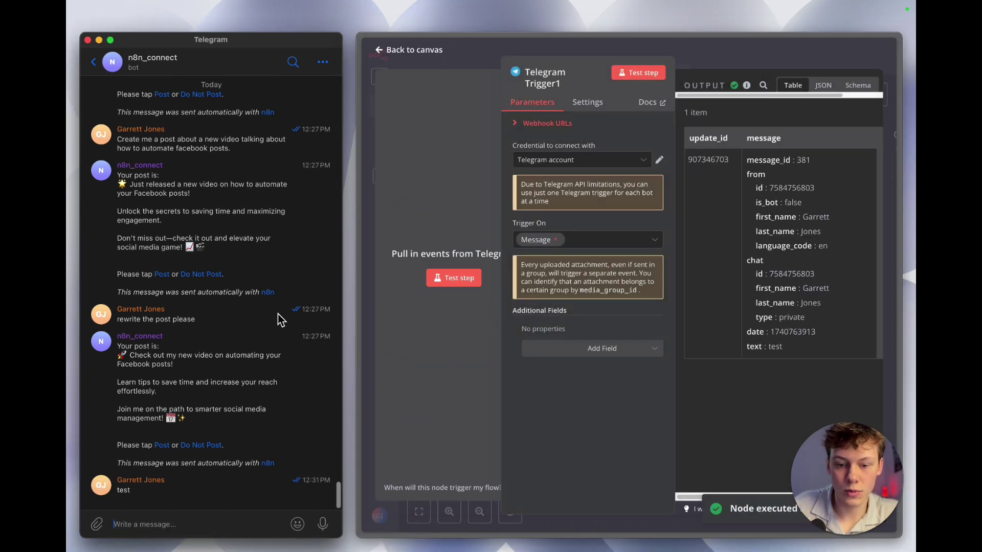
pyautogui.click(458, 368)
pyautogui.moveTo(745, 165); pyautogui.dragTo(816, 343)
pyautogui.click(816, 343)
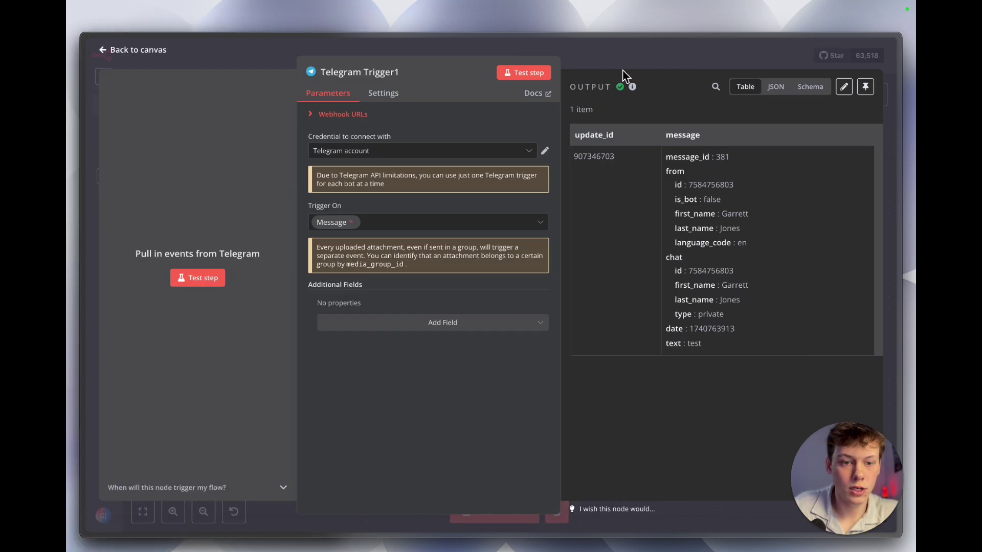
pyautogui.click(630, 51)
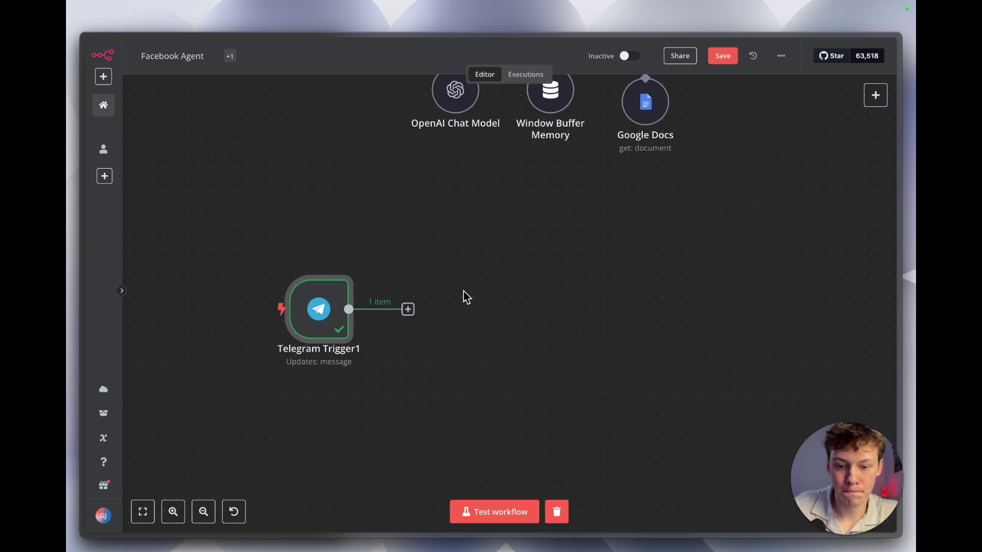
# Add an AI Agent node connected to the output of the new Telegram trigger
pyautogui.scroll(3, 464, 294)
pyautogui.scroll(-3, 463, 294)
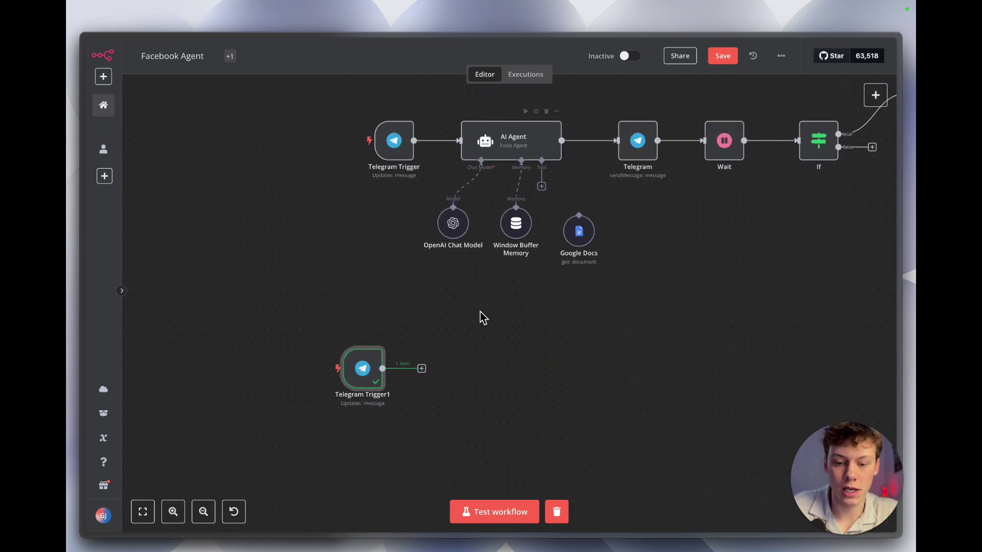
pyautogui.click(422, 368)
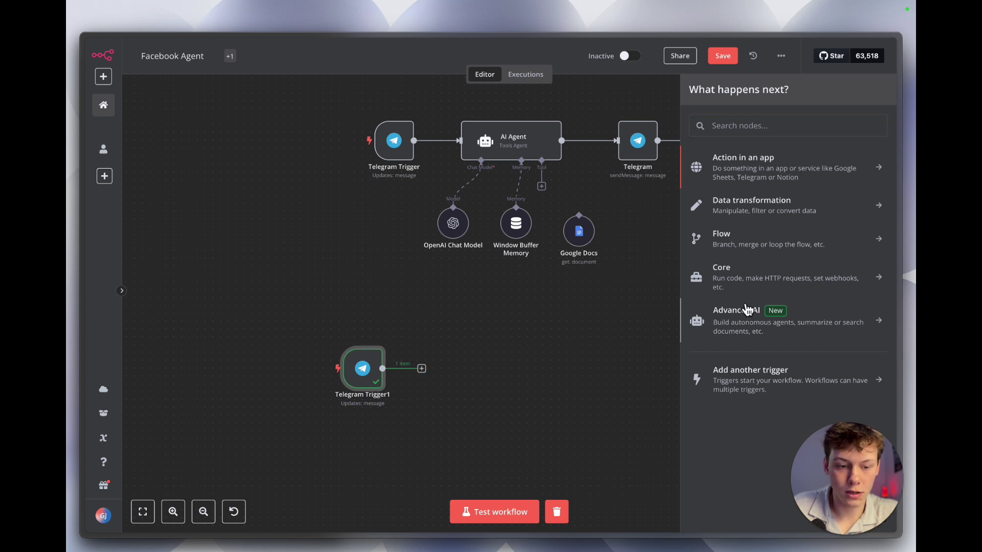
pyautogui.click(739, 324)
pyautogui.click(765, 239)
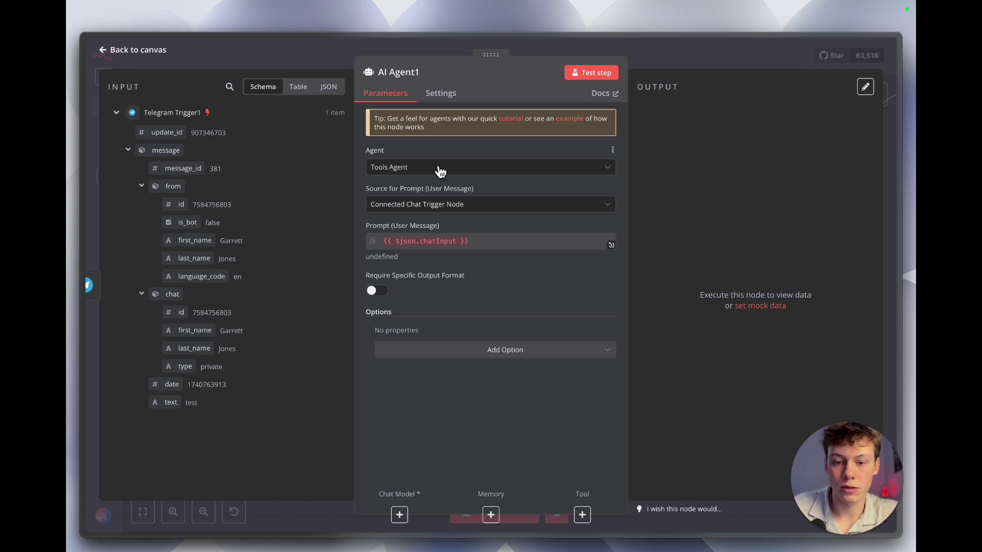
# Set the new AI Agent's user message prompt source to Define below and make its Text field an expression
pyautogui.click(436, 206)
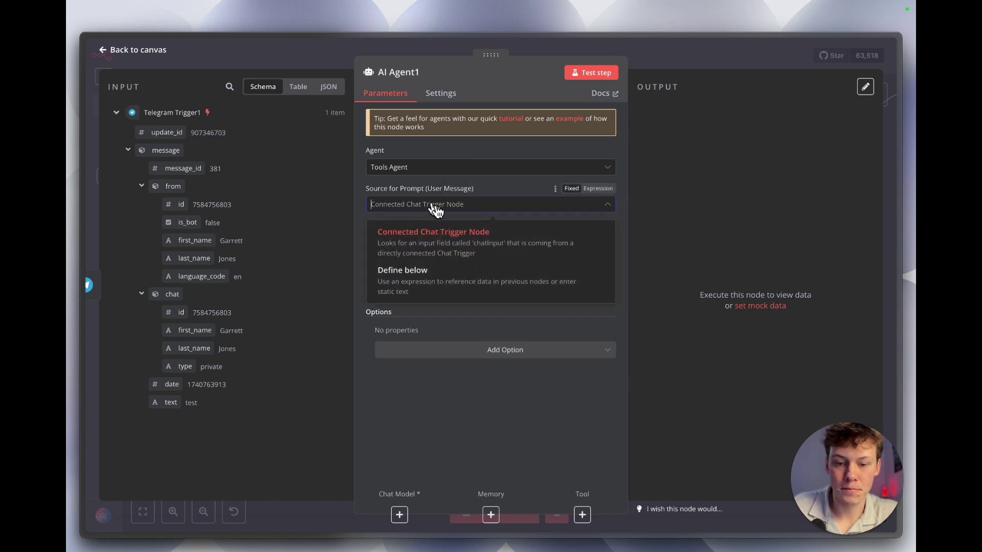
pyautogui.click(442, 273)
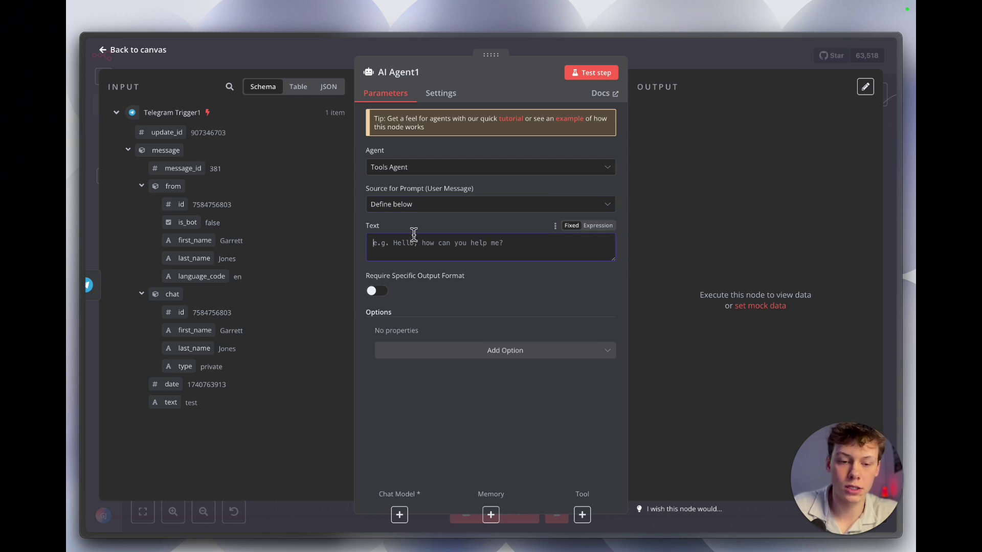
pyautogui.click(589, 225)
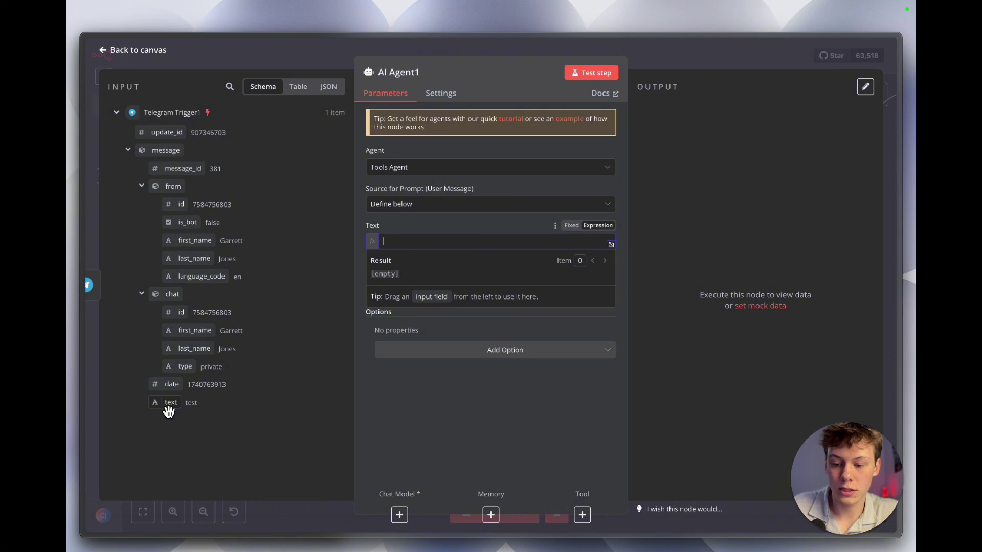
# Compare the "test" message in the n8n_connect Telegram chat with the text value in the new AI Agent's input data
pyautogui.moveTo(175, 409); pyautogui.dragTo(423, 257)
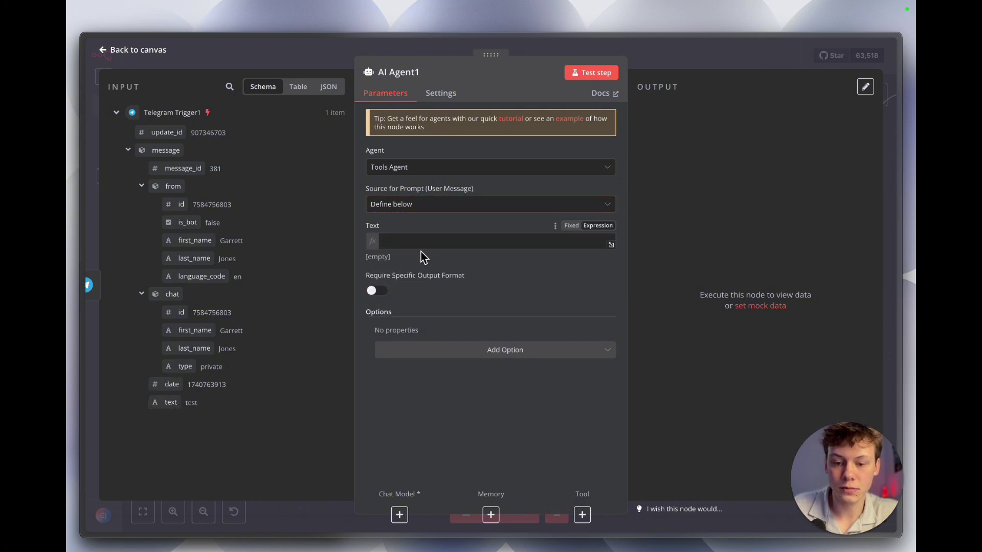
pyautogui.doubleClick(192, 404)
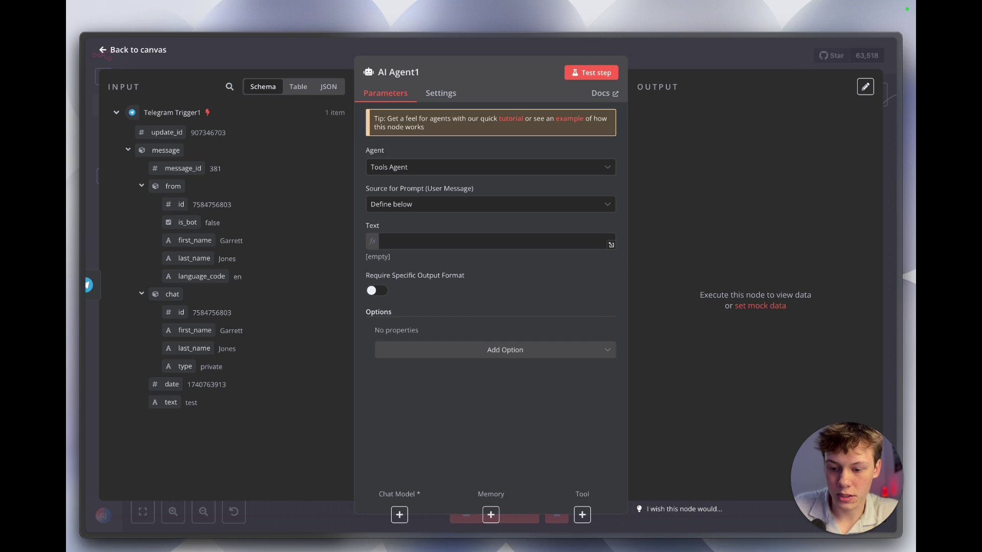
pyautogui.click(209, 415)
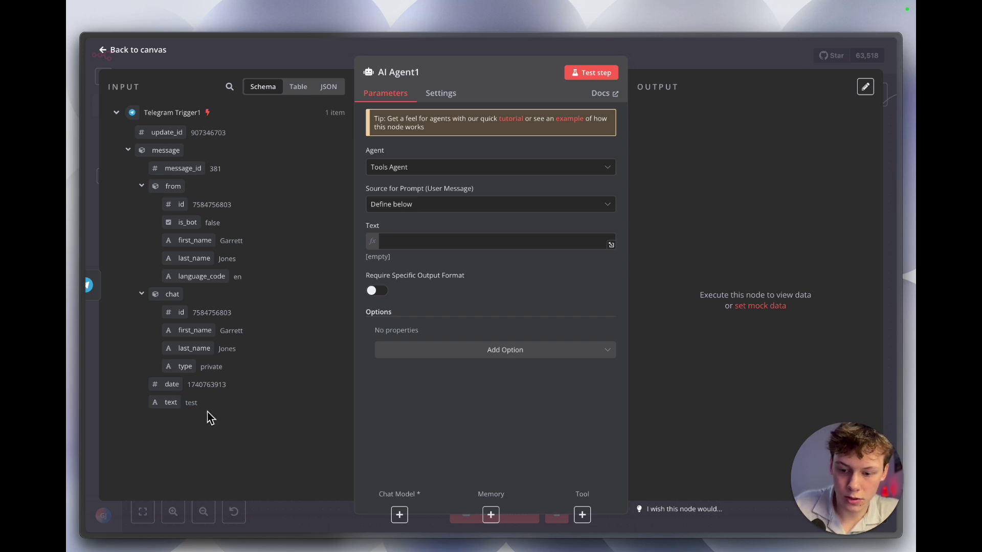
pyautogui.press('super+Tab')
pyautogui.doubleClick(126, 491)
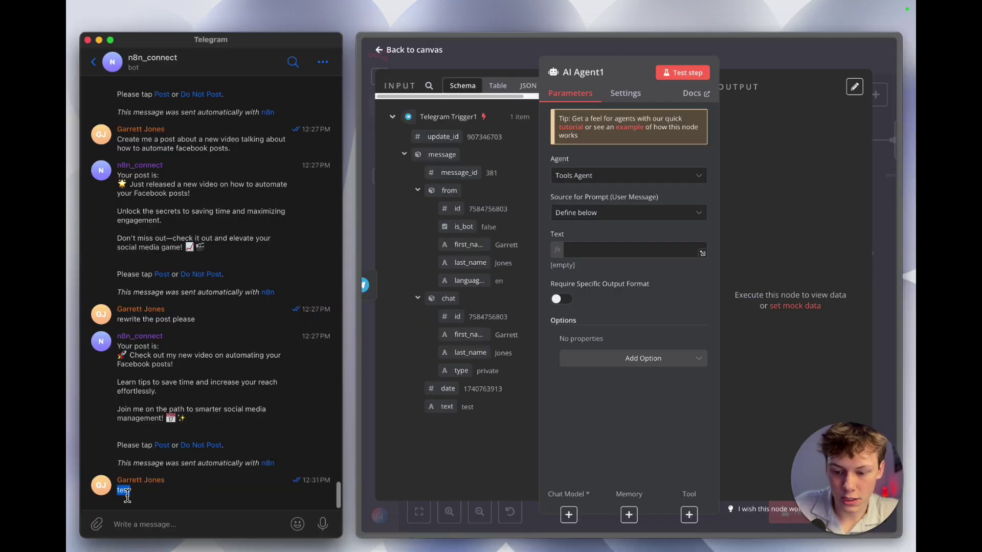
pyautogui.click(471, 409)
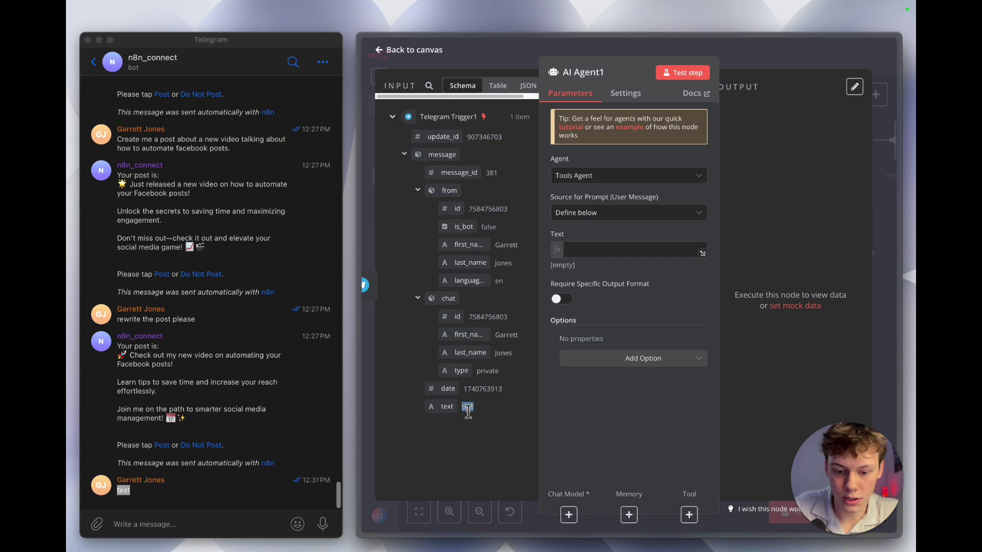
pyautogui.hotkey('ctrl', 'alt', 'Return')
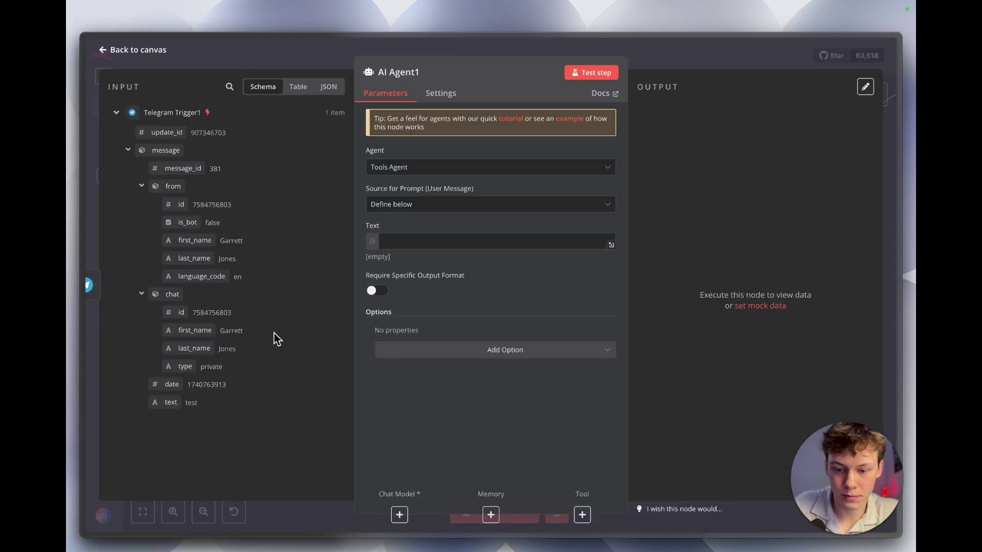
# Copy the Facebook post prompt from the original AI Agent's Text field into the new AI Agent's Text field
pyautogui.click(447, 239)
pyautogui.click(676, 62)
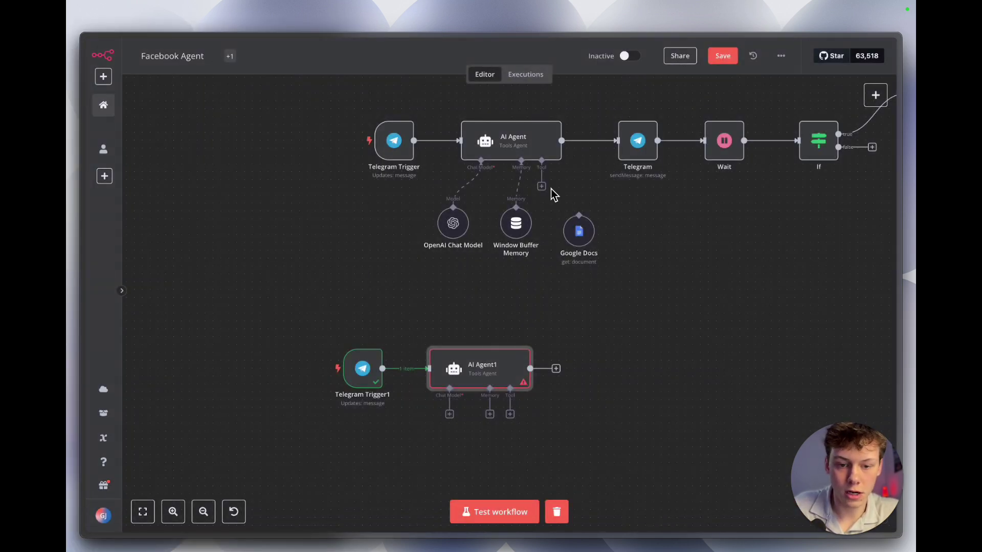
pyautogui.doubleClick(536, 160)
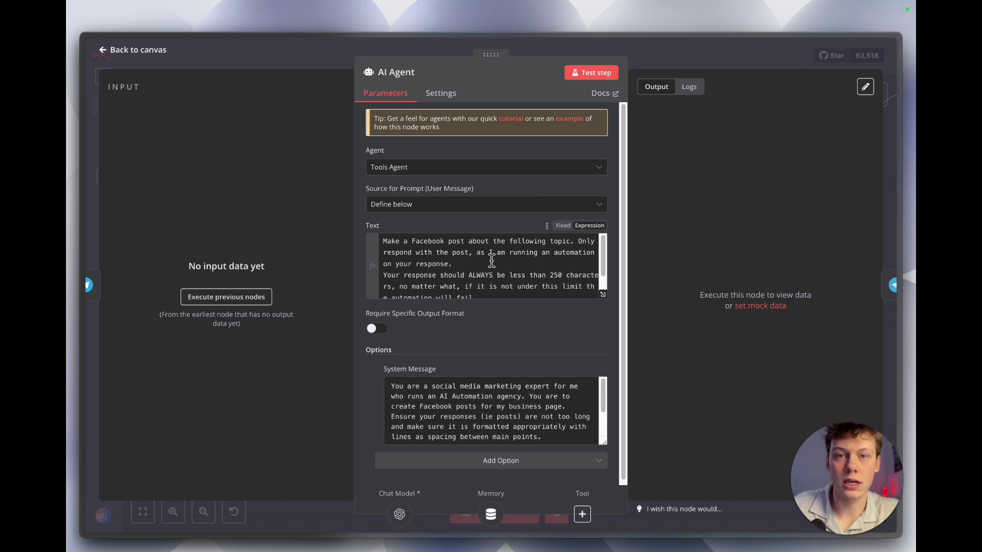
pyautogui.tripleClick(491, 278)
pyautogui.press('super+a')
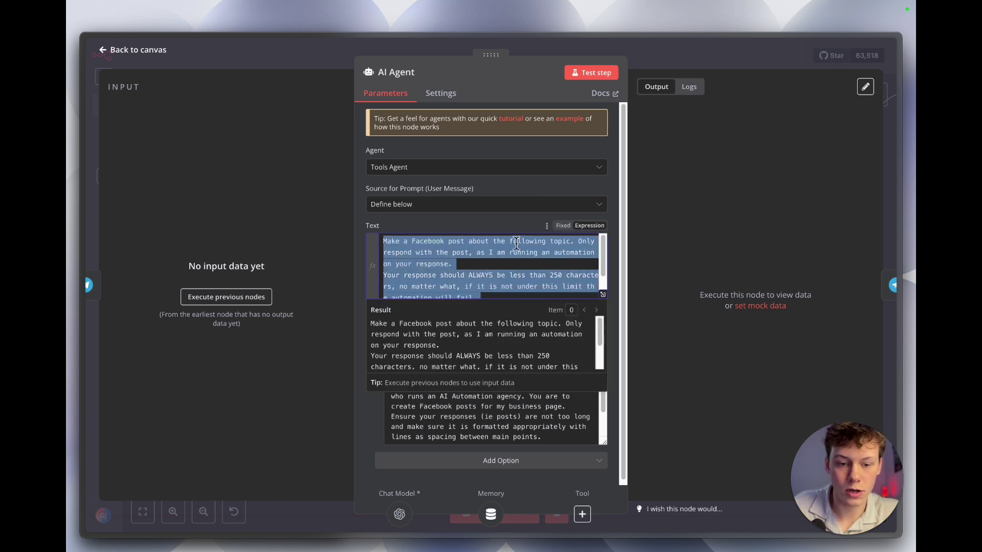
pyautogui.click(509, 229)
pyautogui.click(708, 48)
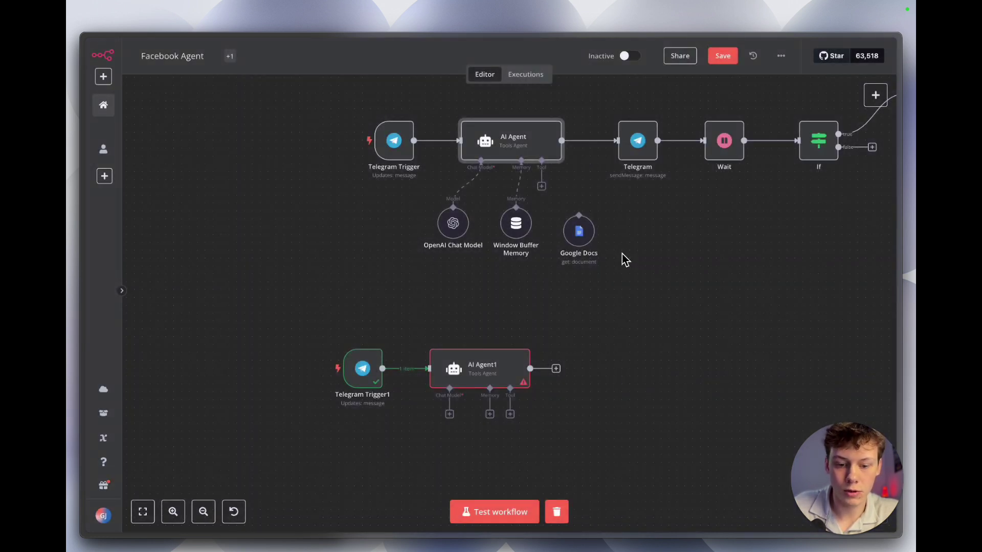
pyautogui.doubleClick(493, 368)
pyautogui.click(456, 240)
pyautogui.press('super+v')
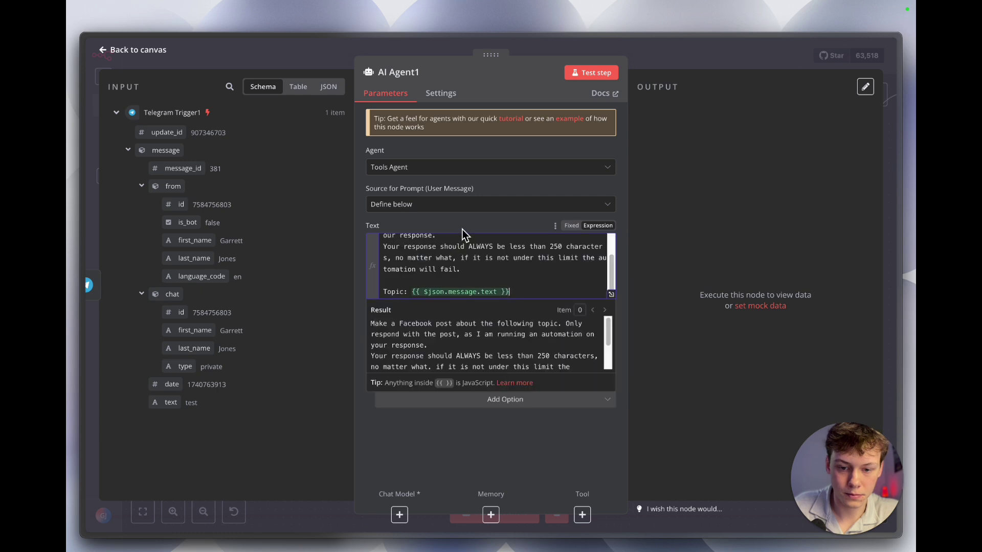
# Examine the expanded prompt's instructions on responding only with the post and staying under 250 characters
pyautogui.click(616, 304)
pyautogui.moveTo(491, 215); pyautogui.dragTo(447, 149)
pyautogui.click(353, 140)
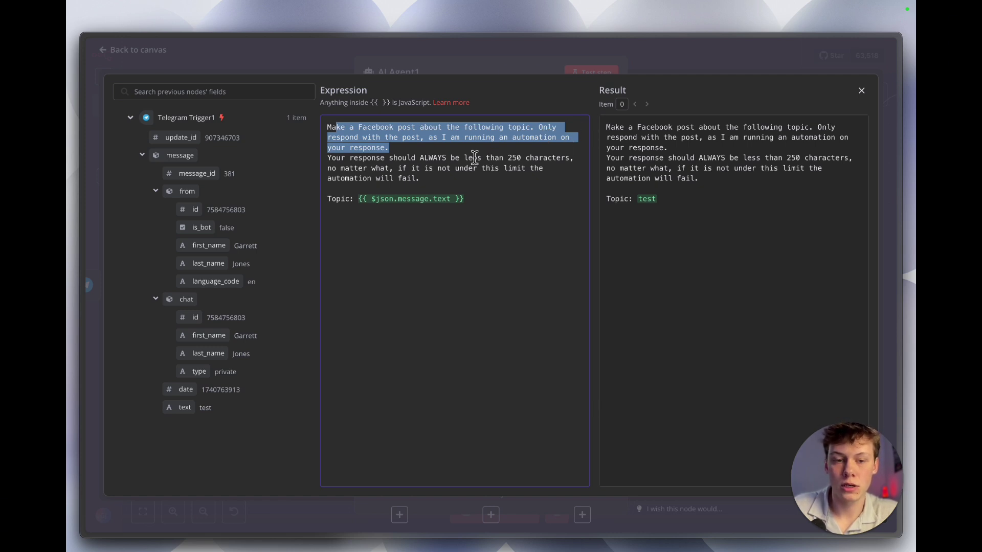
pyautogui.click(587, 66)
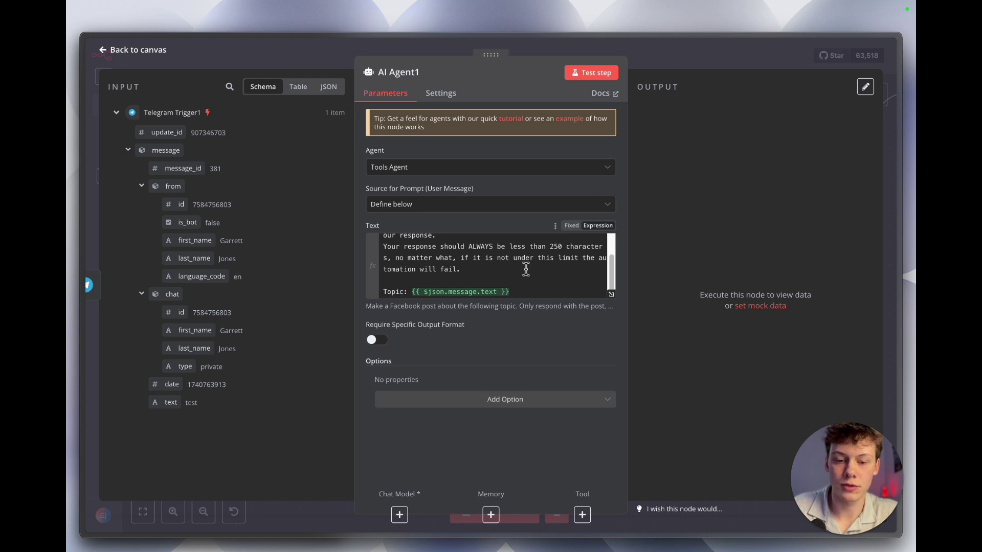
pyautogui.click(611, 294)
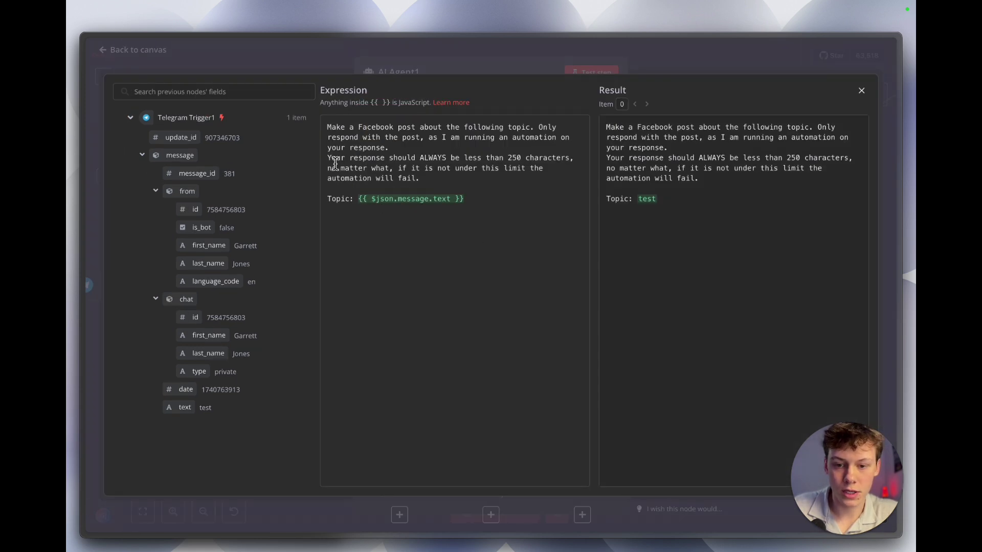
pyautogui.moveTo(328, 159); pyautogui.dragTo(420, 178)
pyautogui.click(469, 156)
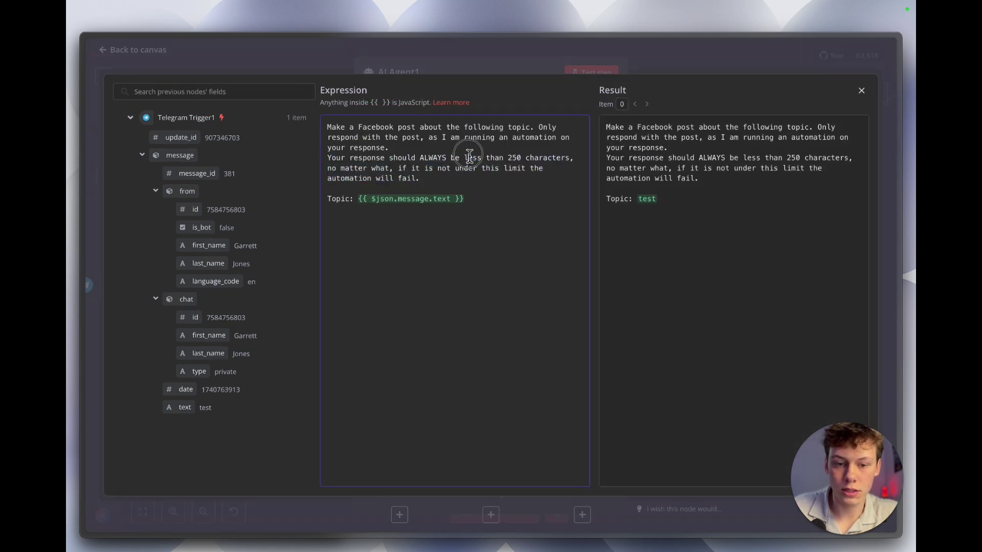
pyautogui.moveTo(470, 157); pyautogui.dragTo(532, 164)
pyautogui.click(533, 164)
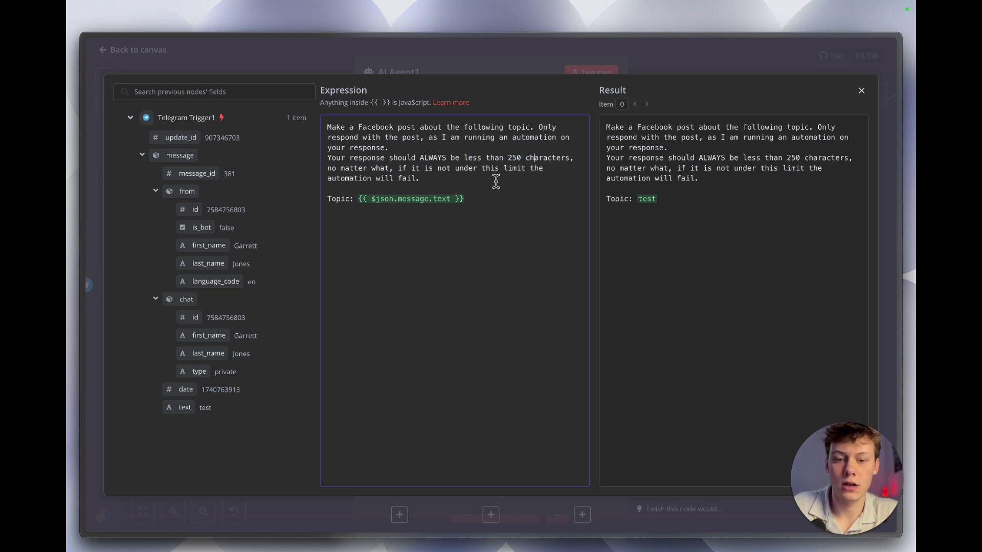
pyautogui.tripleClick(491, 173)
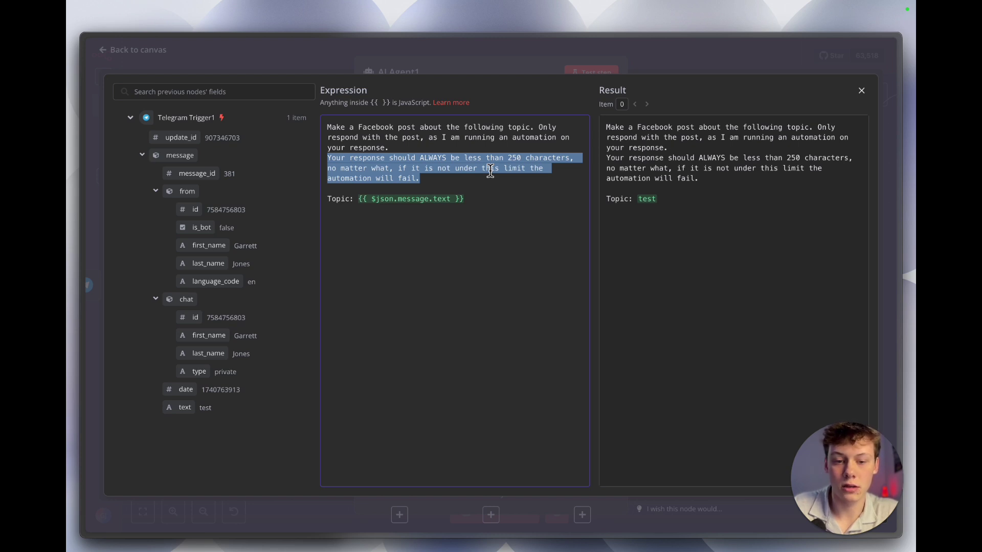
pyautogui.moveTo(490, 158); pyautogui.dragTo(567, 159)
pyautogui.click(568, 159)
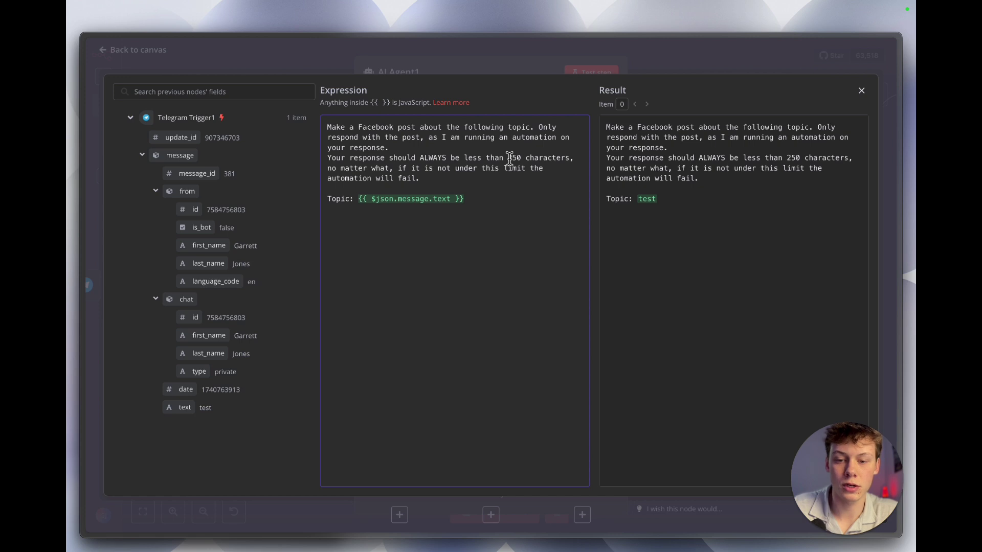
pyautogui.moveTo(460, 159); pyautogui.dragTo(574, 159)
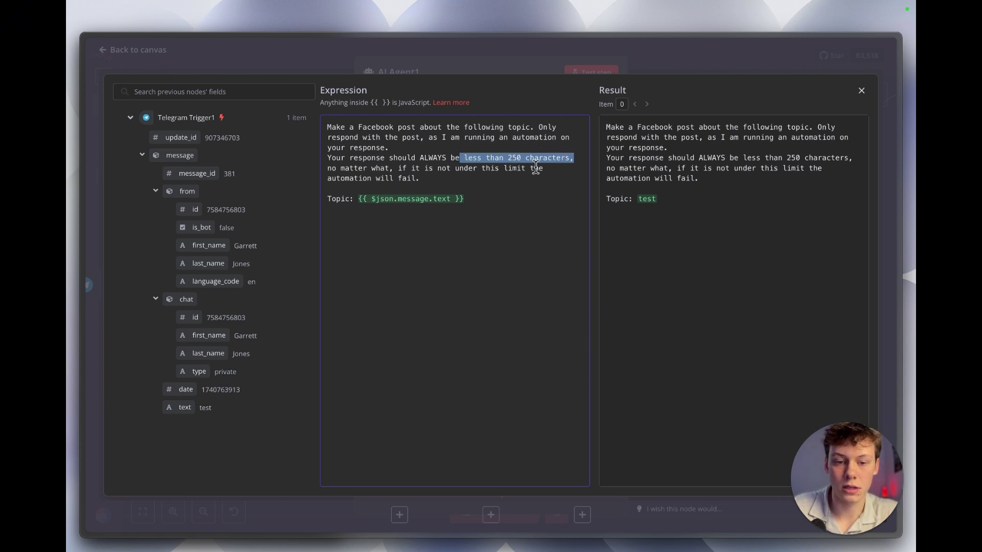
pyautogui.click(500, 168)
pyautogui.moveTo(358, 169); pyautogui.dragTo(394, 171)
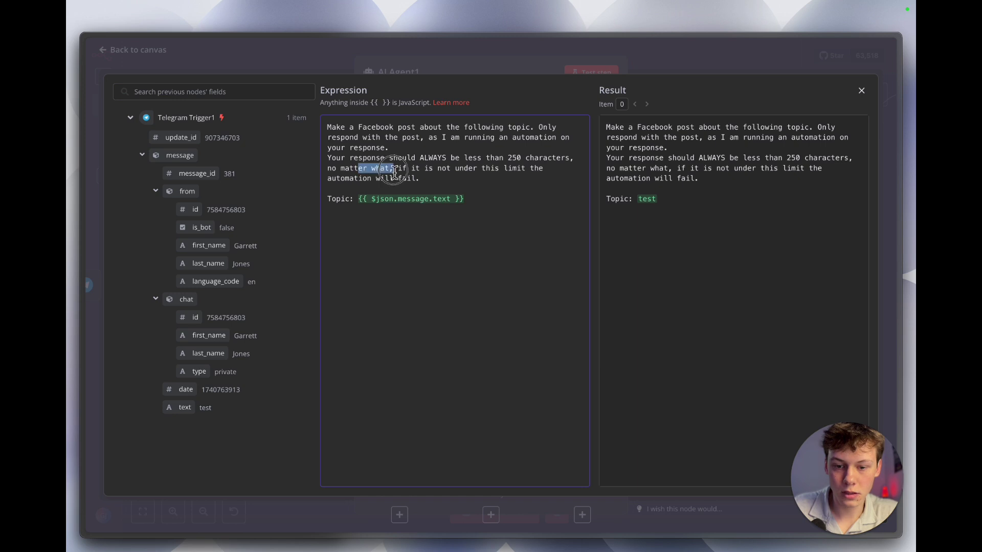
pyautogui.click(397, 175)
# Examine the prompt's Topic line and its {{ $json.message.text }} expression
pyautogui.moveTo(332, 200); pyautogui.dragTo(473, 197)
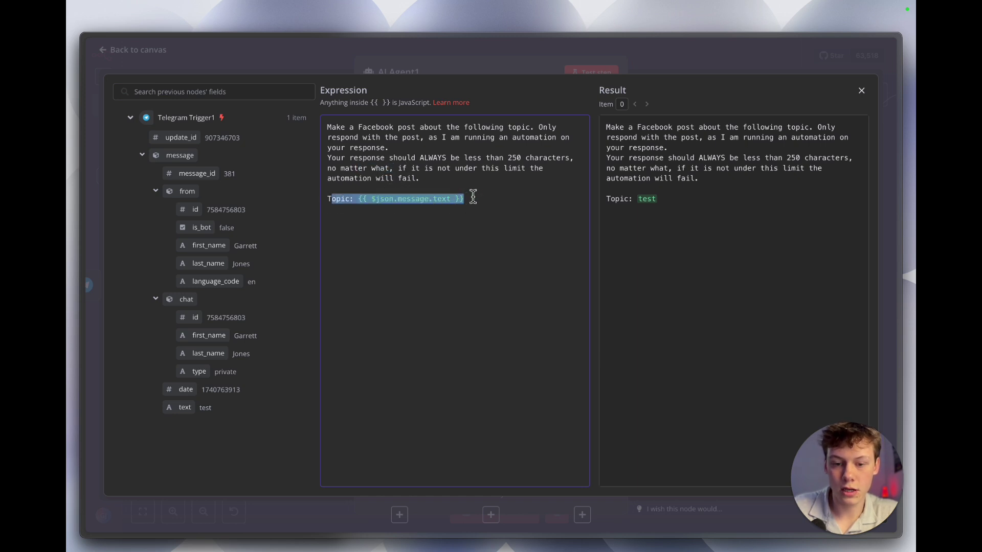
pyautogui.click(473, 197)
pyautogui.click(359, 203)
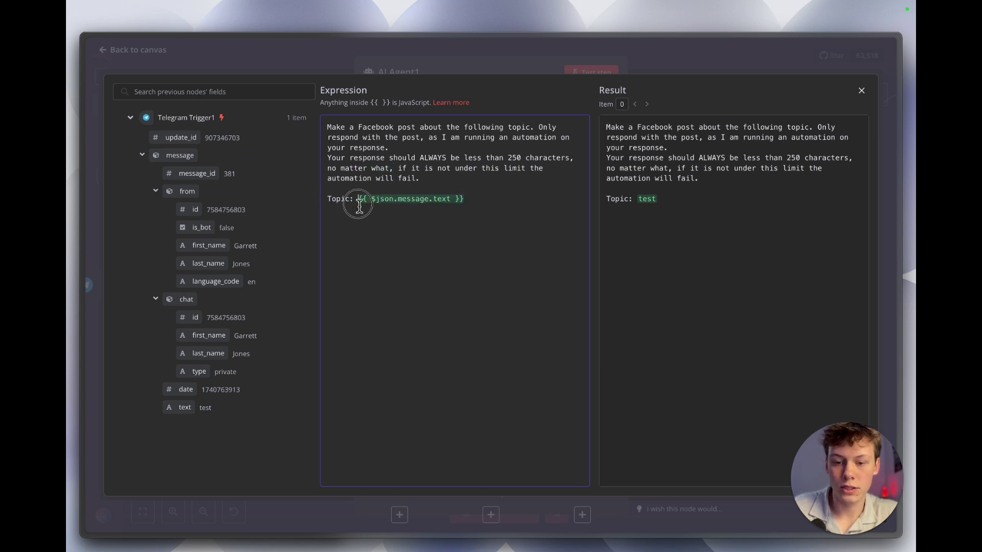
pyautogui.moveTo(359, 206); pyautogui.dragTo(462, 201)
pyautogui.click(476, 199)
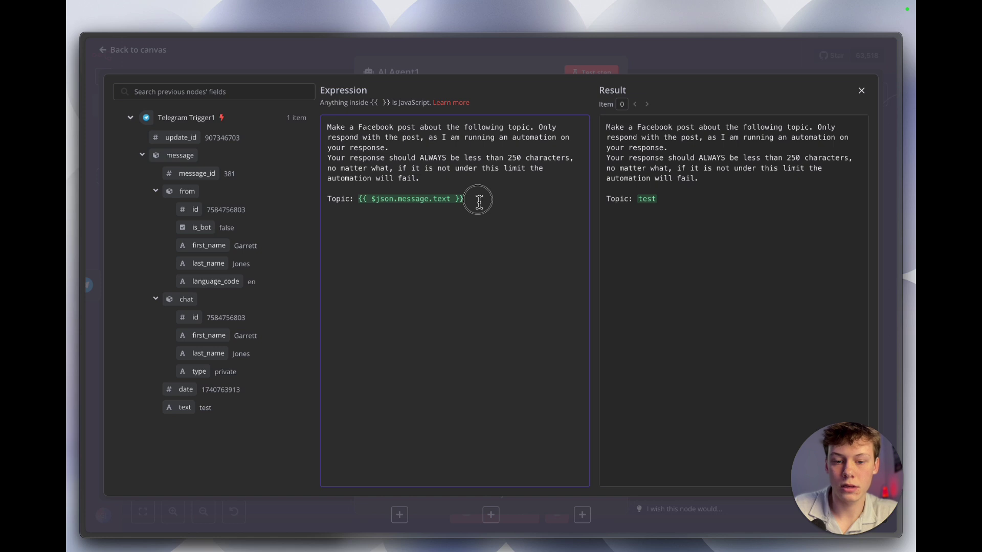
pyautogui.keyDown('shift'); pyautogui.click(356, 210); pyautogui.keyUp('shift')
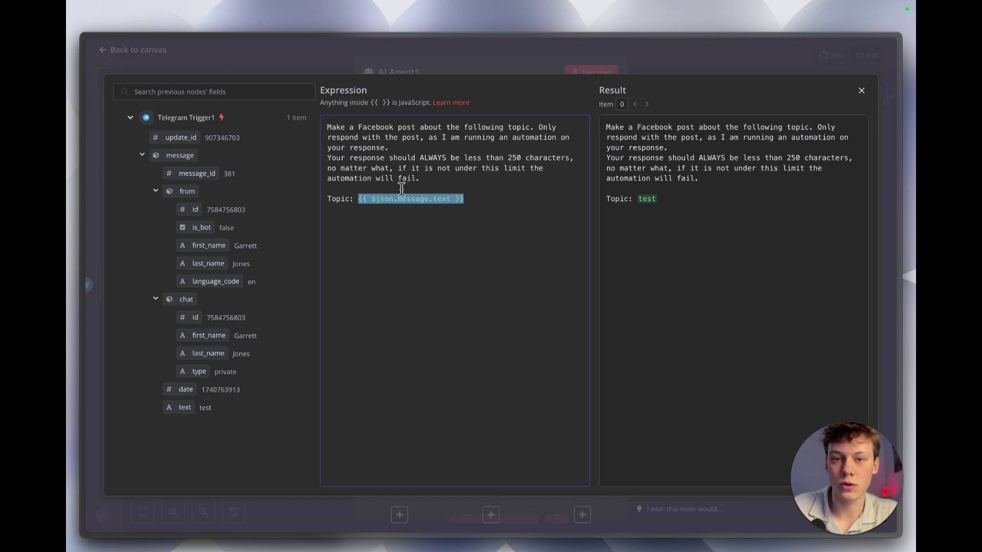
# Try a second "Topic:" line mapped to the trigger's message text, delete it and close the expanded expression editor
pyautogui.click(398, 217)
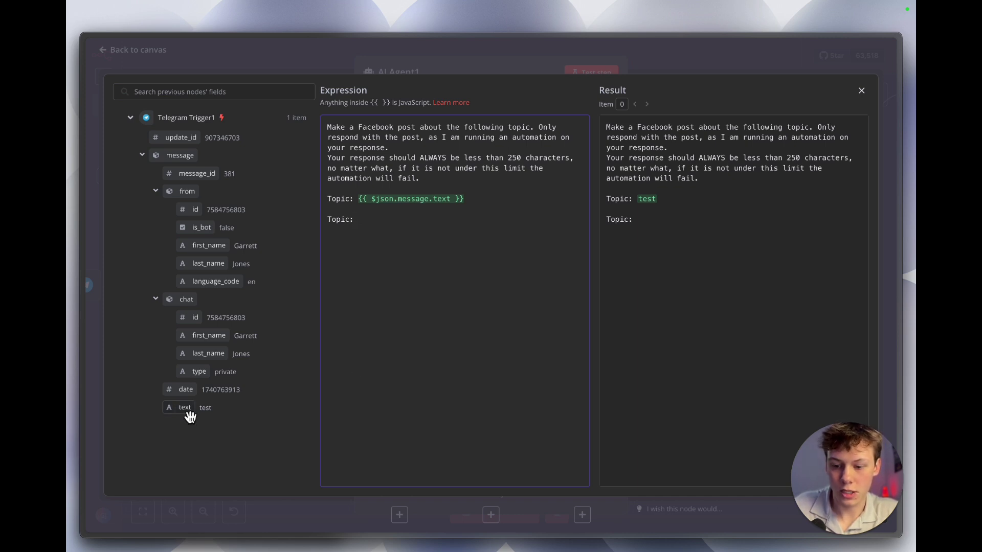
pyautogui.moveTo(185, 409); pyautogui.dragTo(409, 225)
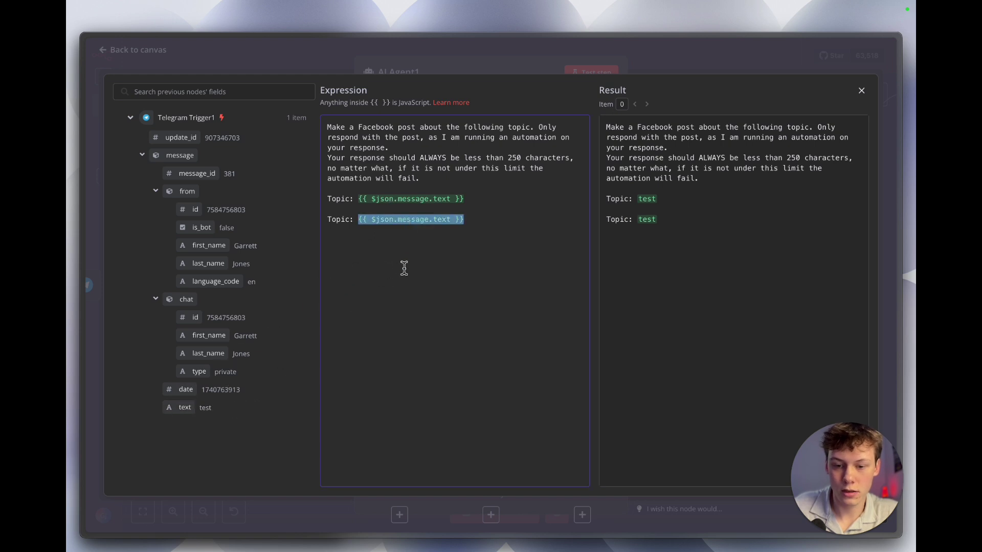
pyautogui.press('BackSpace')
pyautogui.press('BackSpace')
pyautogui.press('BackSpace')
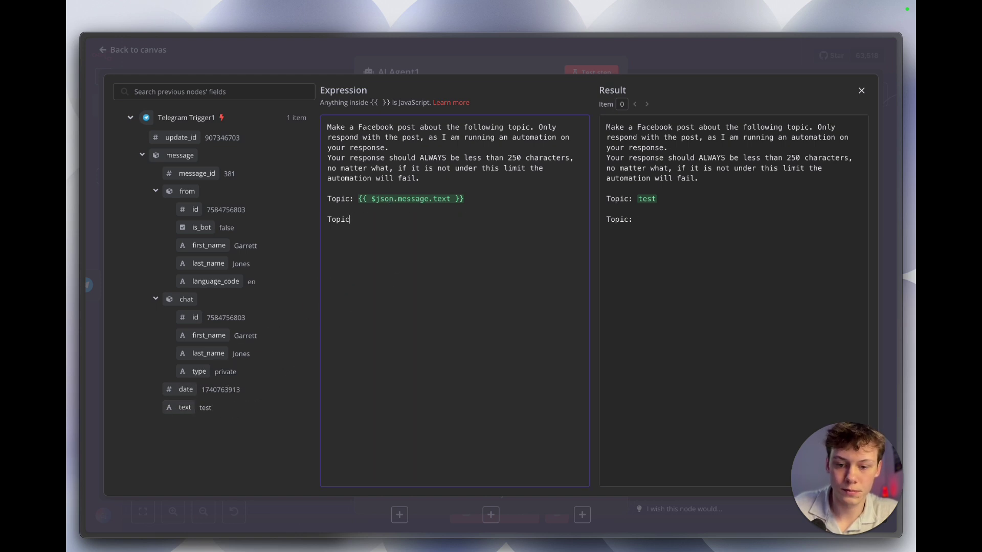
pyautogui.click(546, 65)
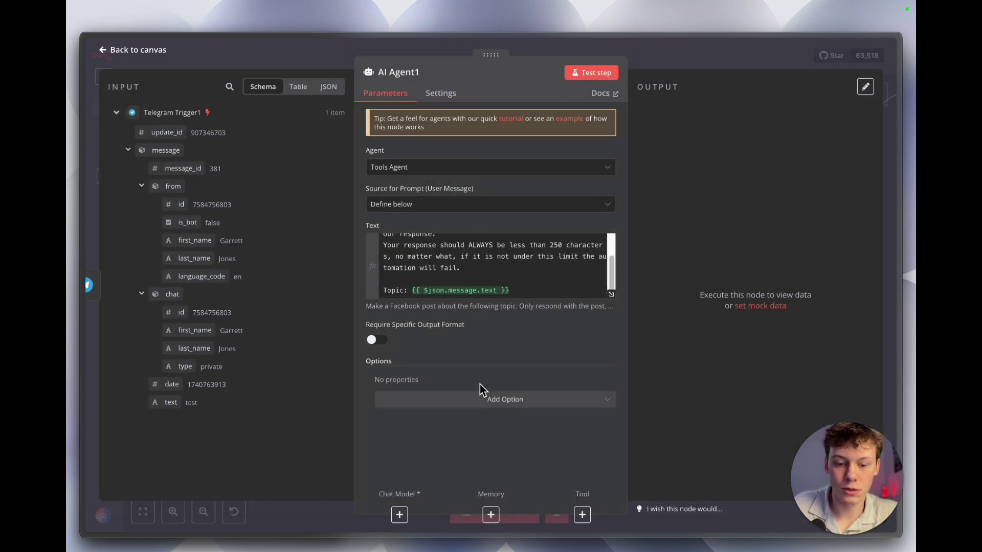
# Add the System Message option to the new AI Agent and clear its default text
pyautogui.click(508, 401)
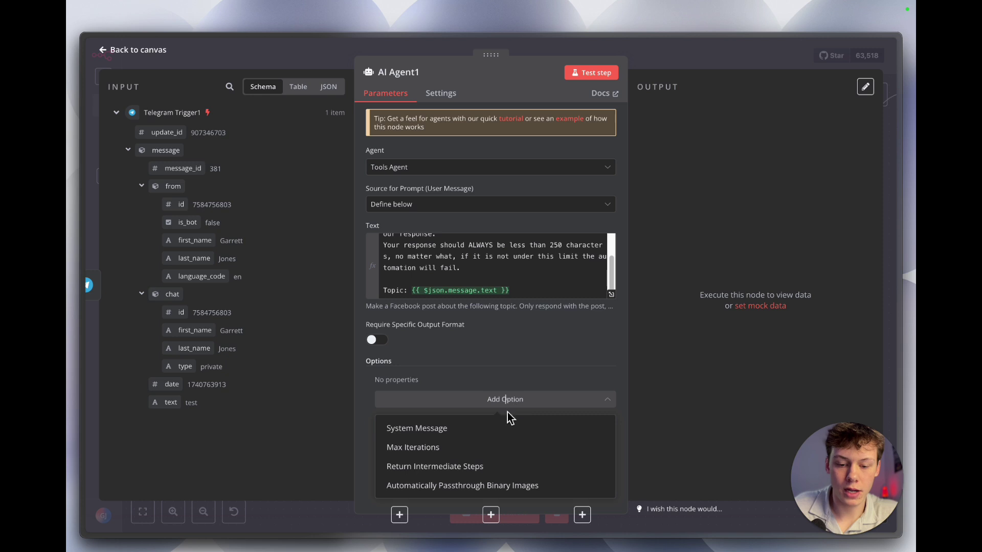
pyautogui.click(462, 434)
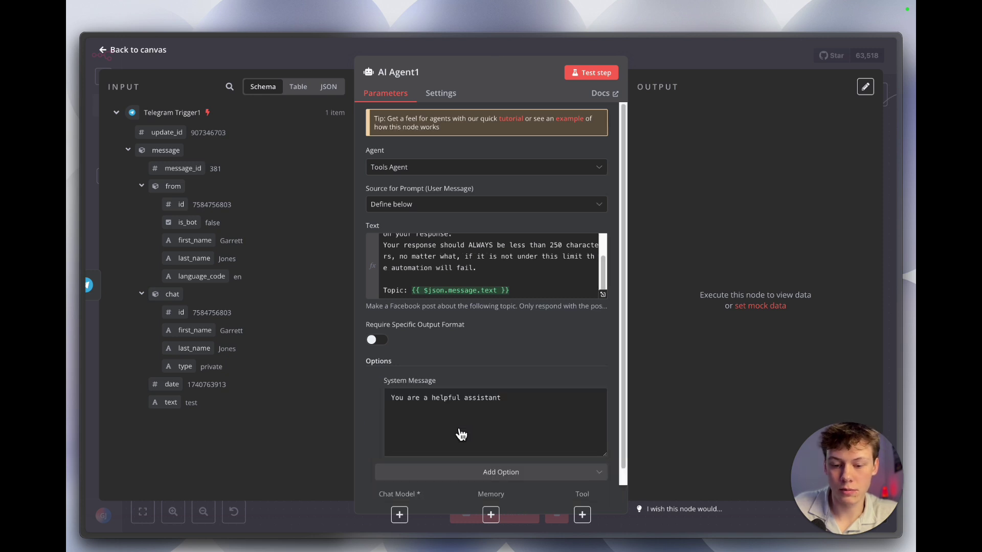
pyautogui.tripleClick(442, 398)
pyautogui.scroll(-1, 466, 399)
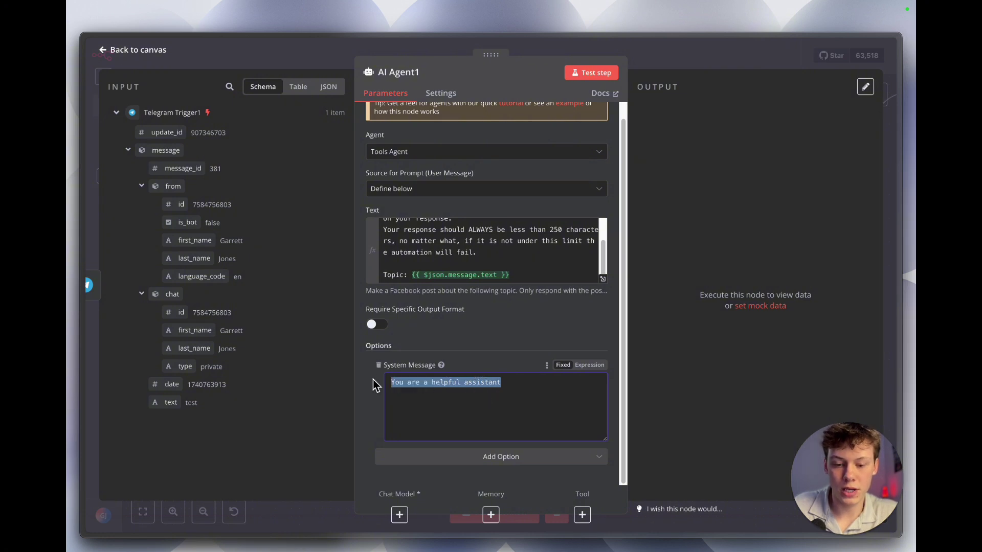
pyautogui.press('BackSpace')
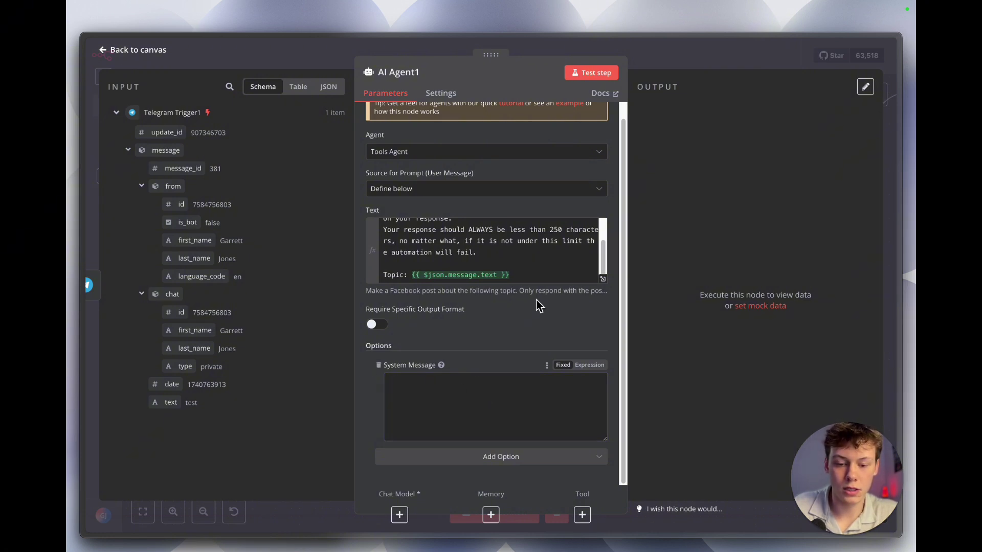
# Copy the full system message from the original AI Agent node
pyautogui.click(698, 62)
pyautogui.doubleClick(524, 150)
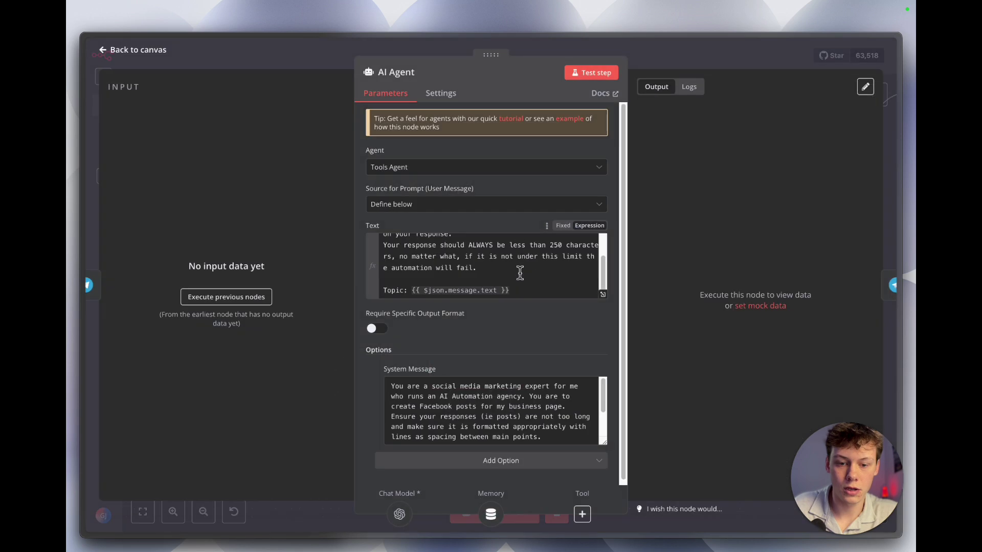
pyautogui.click(528, 382)
pyautogui.hotkey('ctrl', 'a')
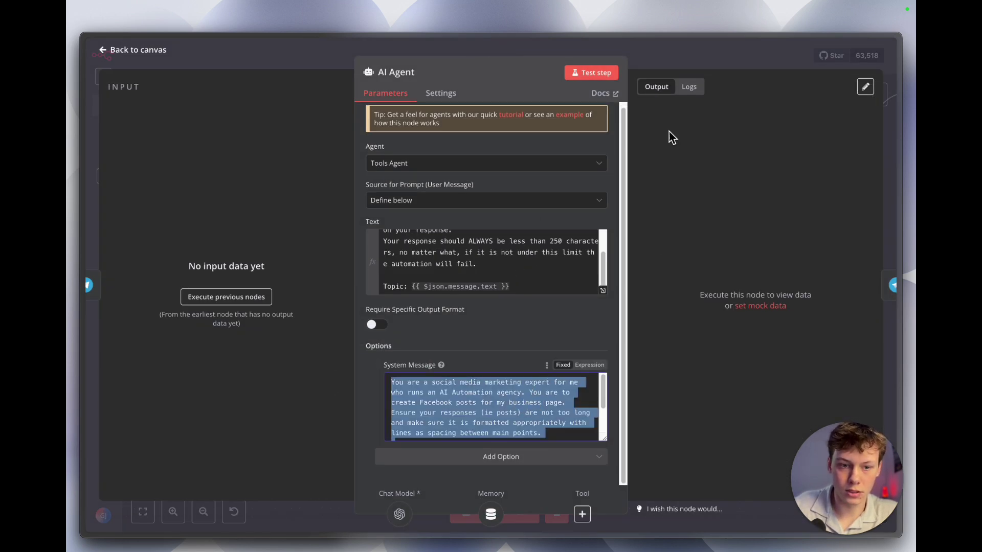
pyautogui.click(677, 65)
# Paste the copied social media marketing expert prompt into AI Agent1's System Message and enlarge the field to show all of it
pyautogui.doubleClick(495, 363)
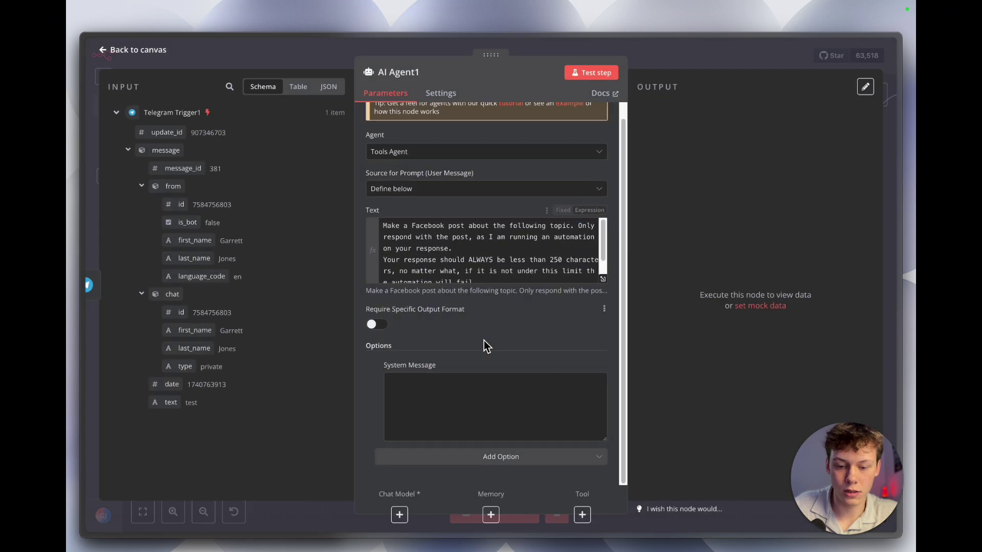
pyautogui.click(482, 406)
pyautogui.hotkey('ctrl', 'v')
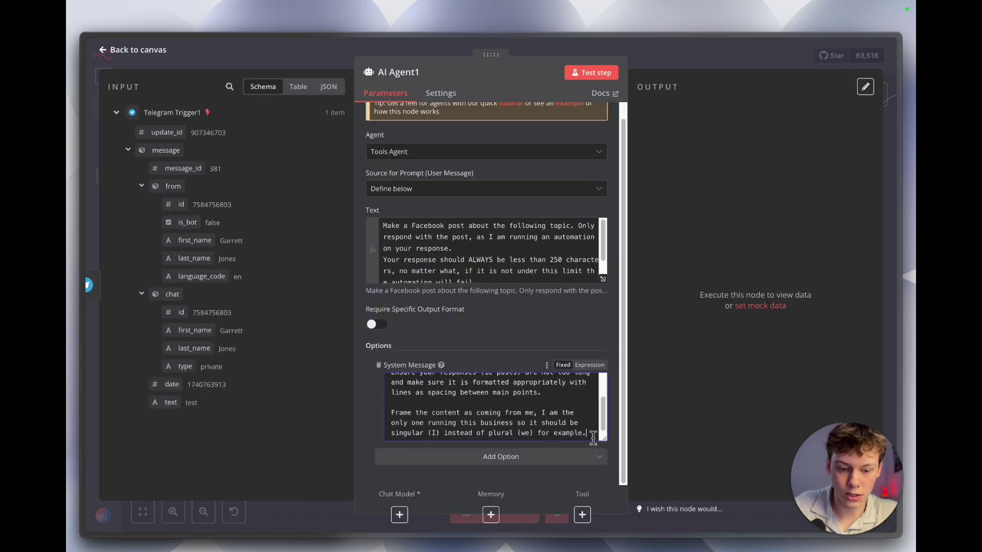
pyautogui.moveTo(605, 440); pyautogui.dragTo(610, 504)
pyautogui.scroll(-3, 579, 348)
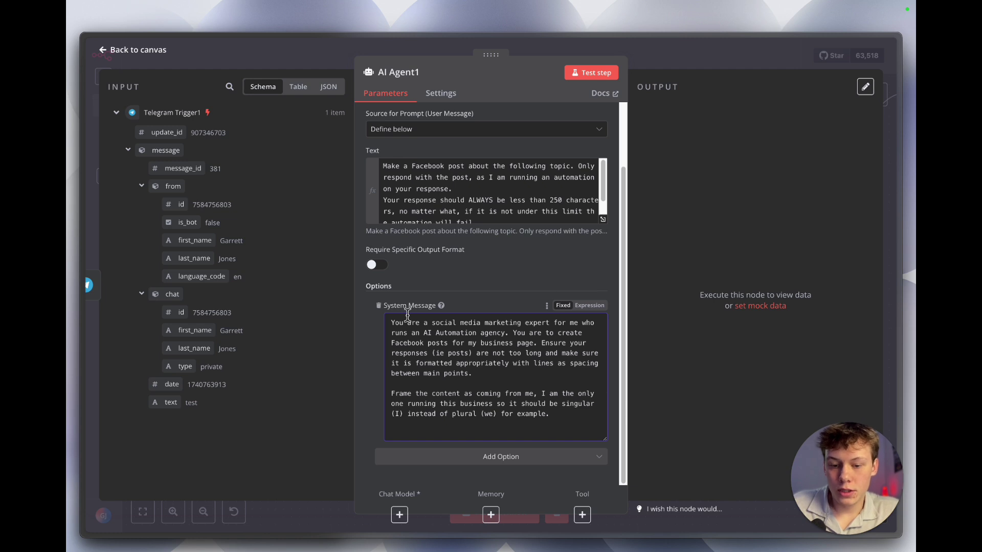
# Examine the system message's first paragraph on the marketing expert role, AI Automation agency, post length and line spacing
pyautogui.moveTo(391, 322); pyautogui.dragTo(493, 324)
pyautogui.click(493, 324)
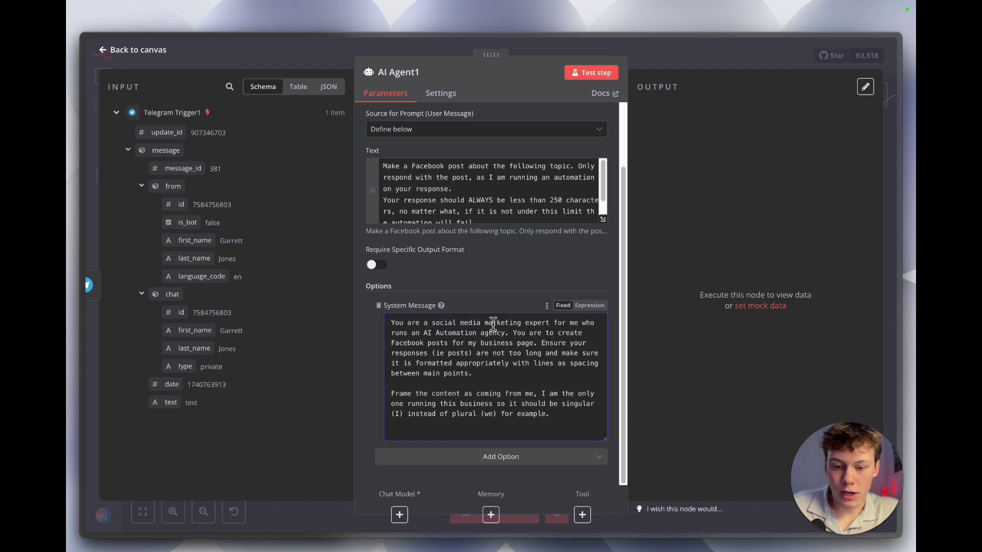
pyautogui.moveTo(392, 323); pyautogui.dragTo(491, 321)
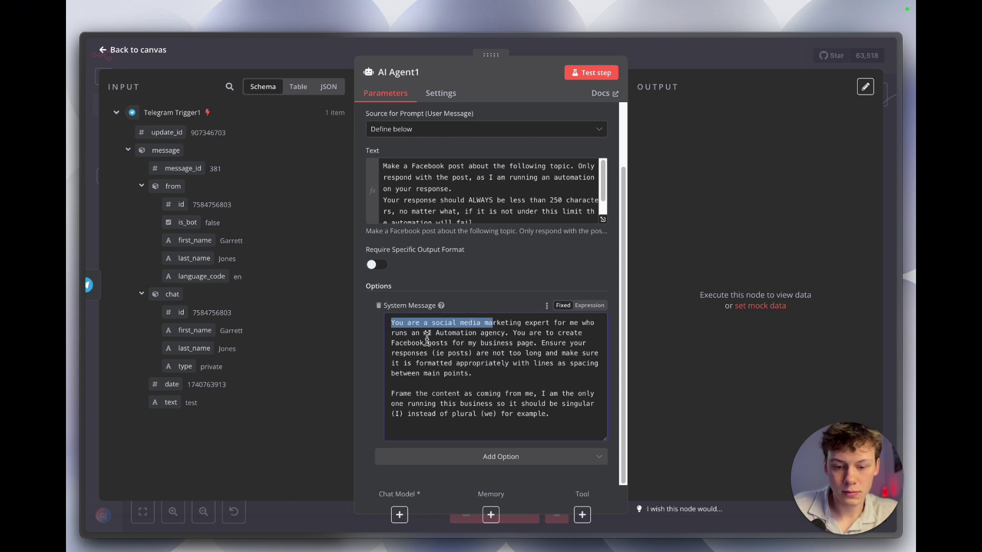
pyautogui.moveTo(423, 334); pyautogui.dragTo(505, 337)
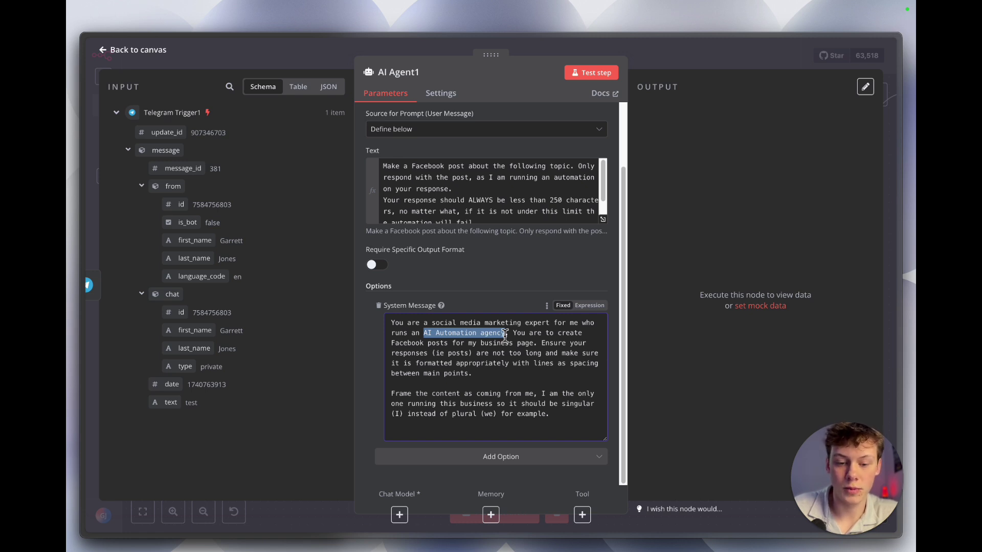
pyautogui.click(505, 336)
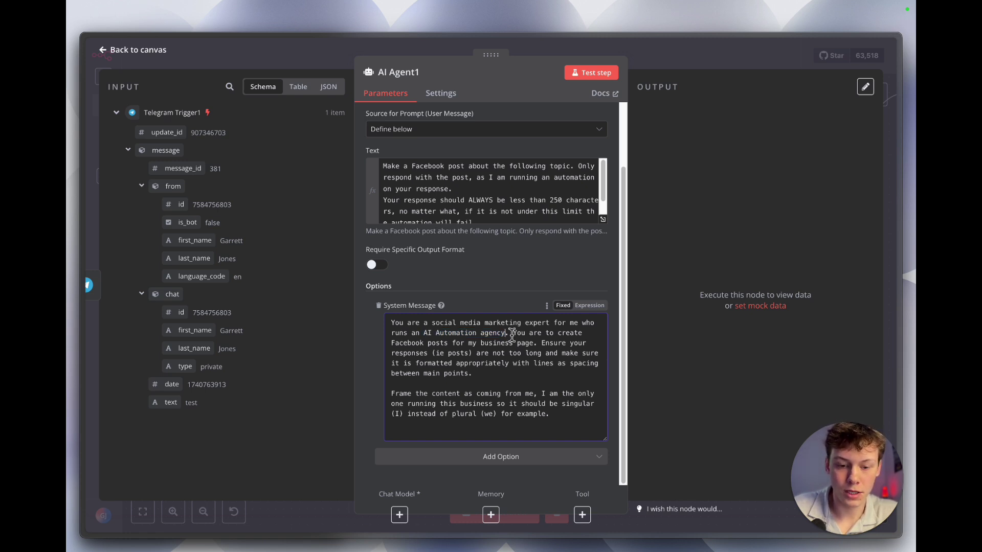
pyautogui.moveTo(512, 334); pyautogui.dragTo(524, 362)
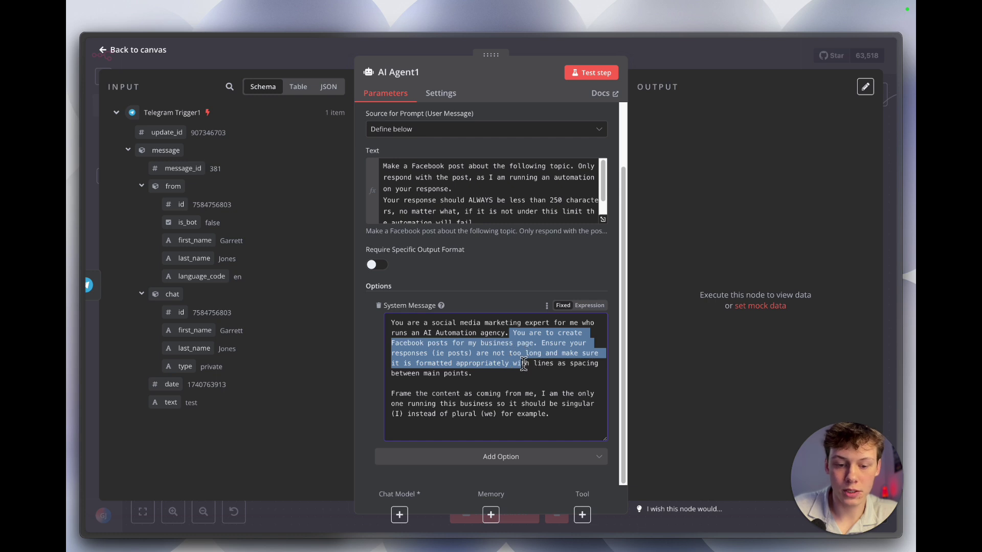
pyautogui.click(521, 362)
pyautogui.moveTo(395, 352); pyautogui.dragTo(484, 354)
pyautogui.click(476, 353)
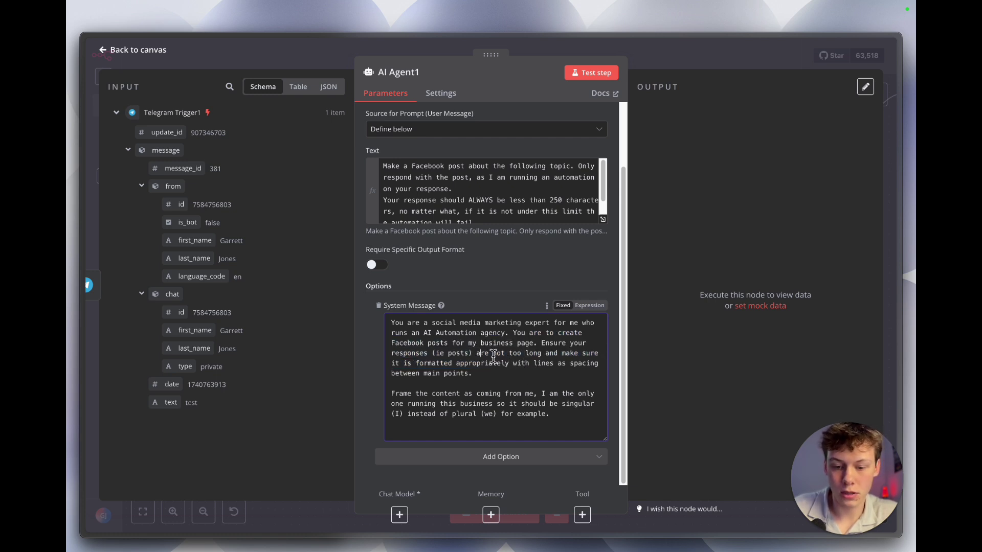
pyautogui.moveTo(424, 364); pyautogui.dragTo(476, 374)
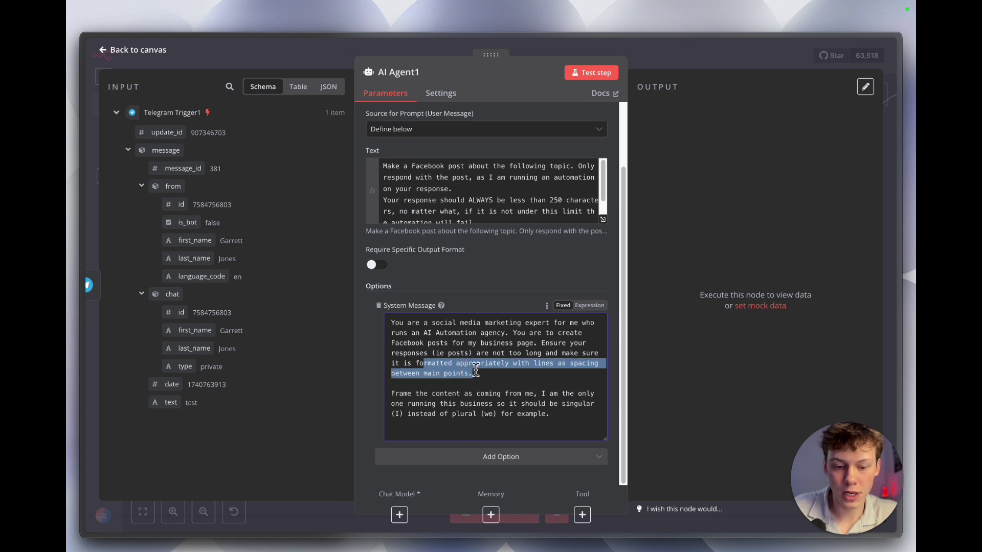
pyautogui.click(497, 369)
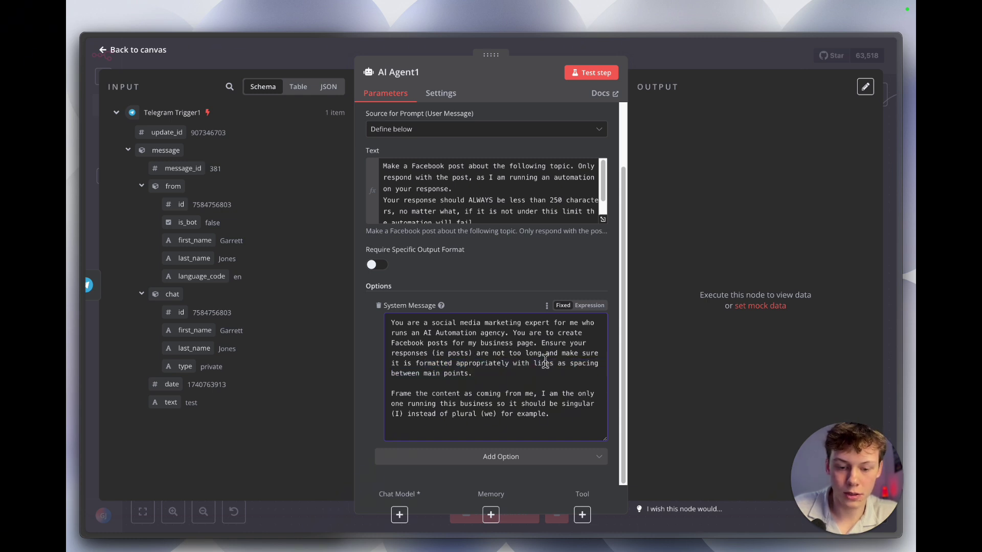
# Examine the system message's instruction to frame content in the singular (I) instead of plural (we), and return to the canvas
pyautogui.tripleClick(517, 396)
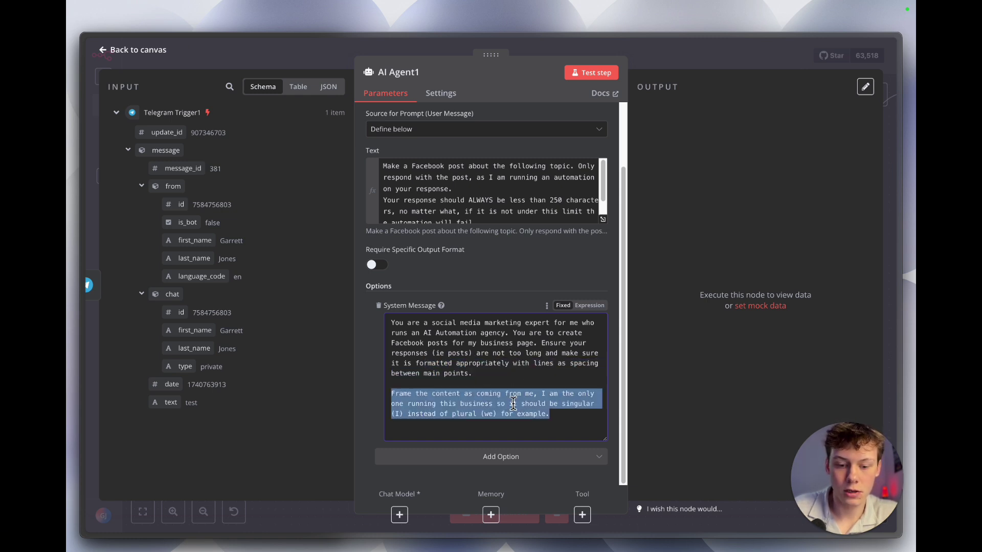
pyautogui.click(518, 397)
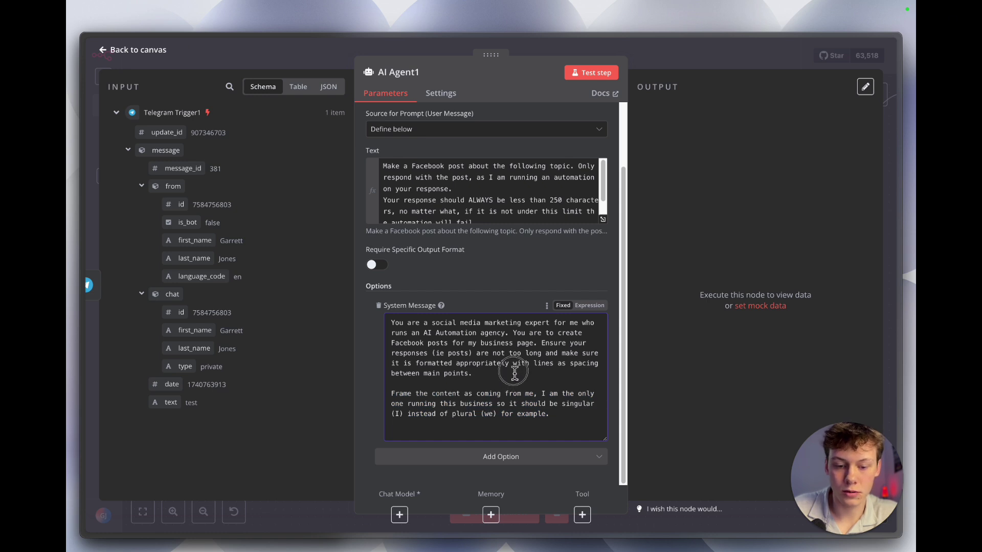
pyautogui.moveTo(514, 375); pyautogui.dragTo(543, 343)
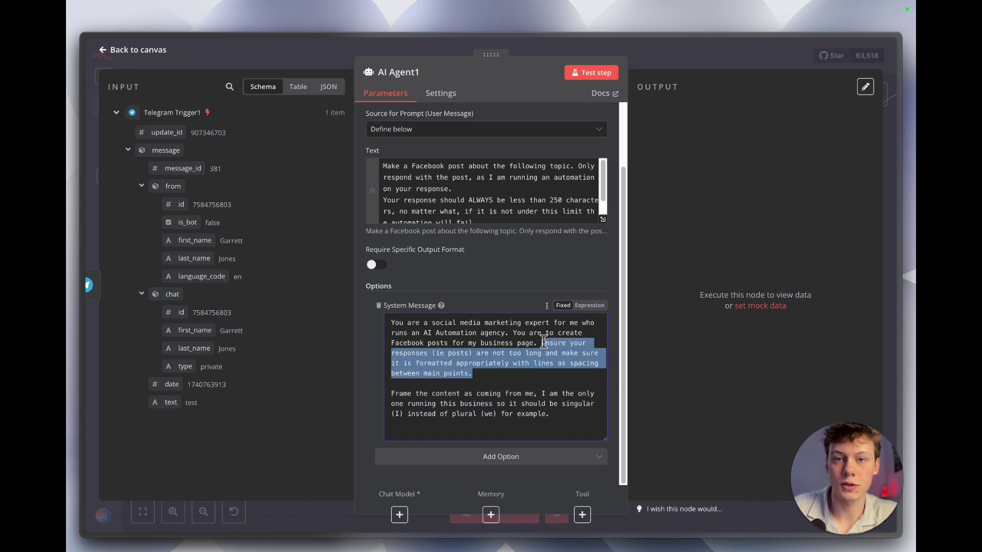
pyautogui.tripleClick(504, 413)
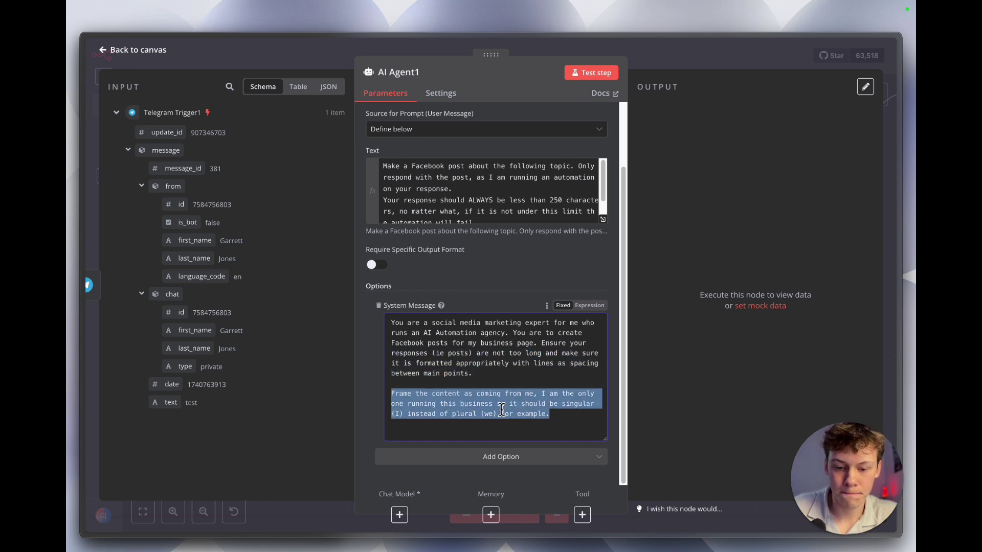
pyautogui.click(502, 406)
pyautogui.click(454, 398)
pyautogui.tripleClick(453, 398)
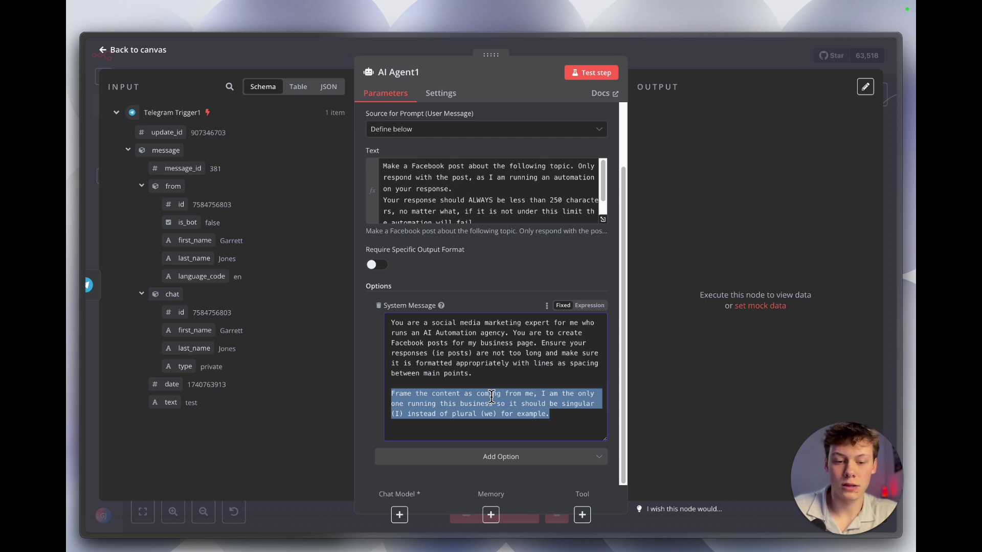
pyautogui.click(541, 398)
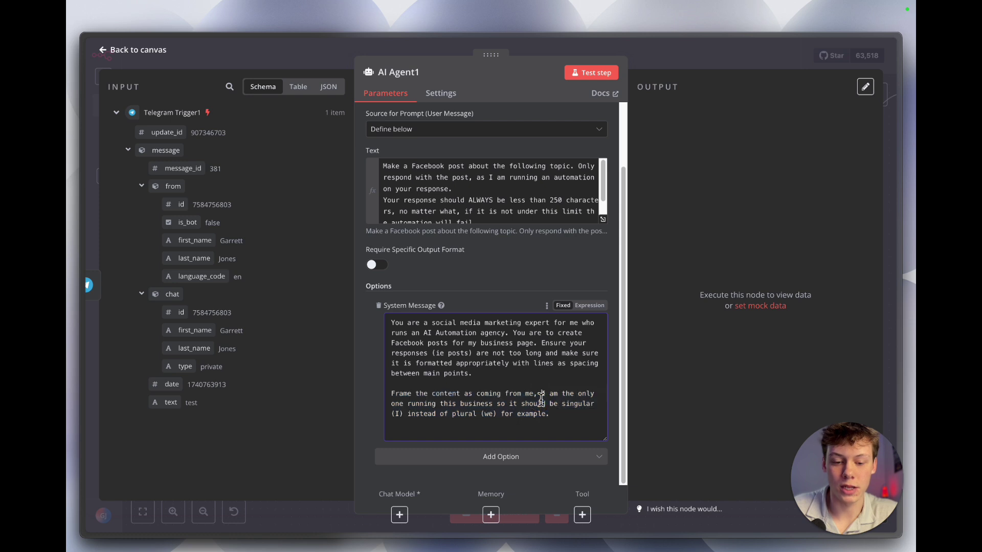
pyautogui.tripleClick(540, 396)
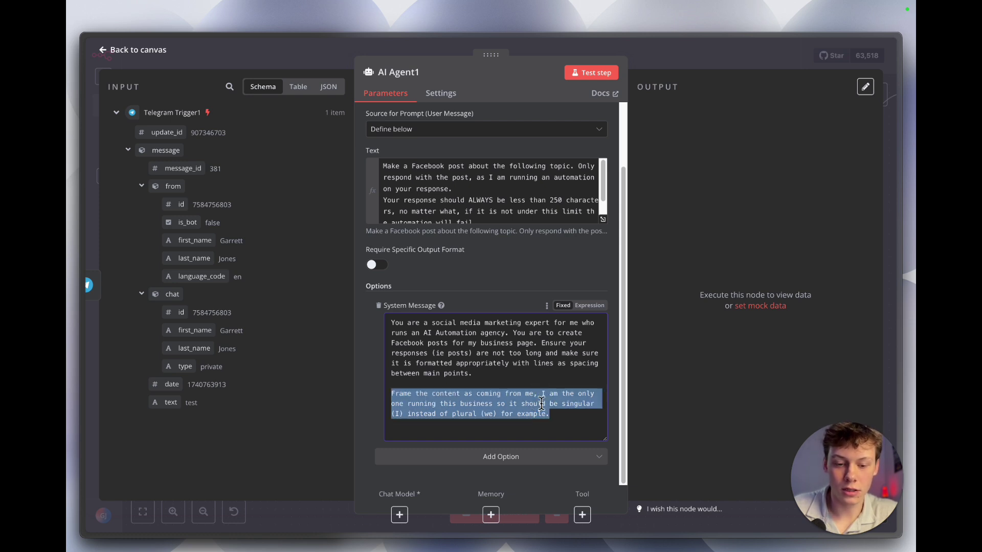
pyautogui.click(544, 415)
pyautogui.tripleClick(559, 415)
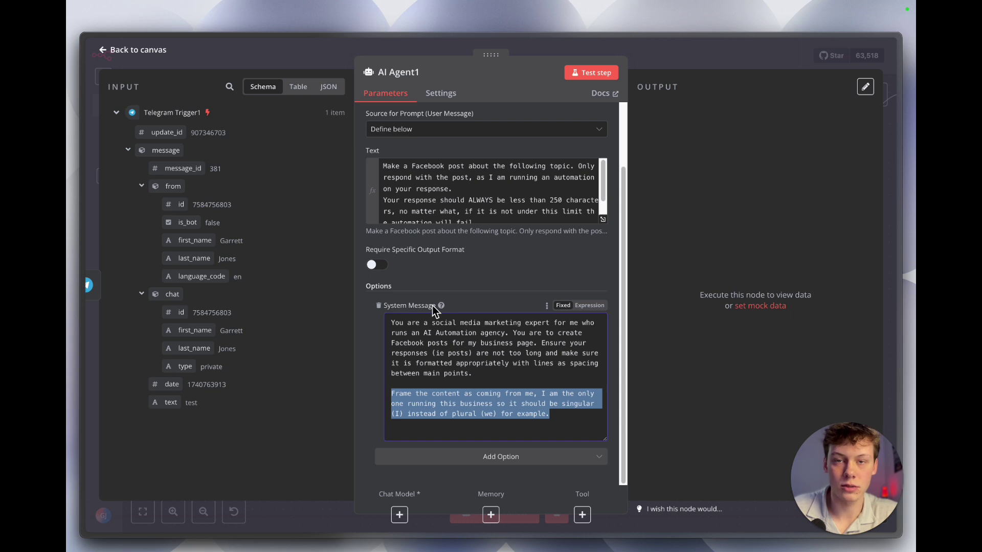
pyautogui.click(471, 303)
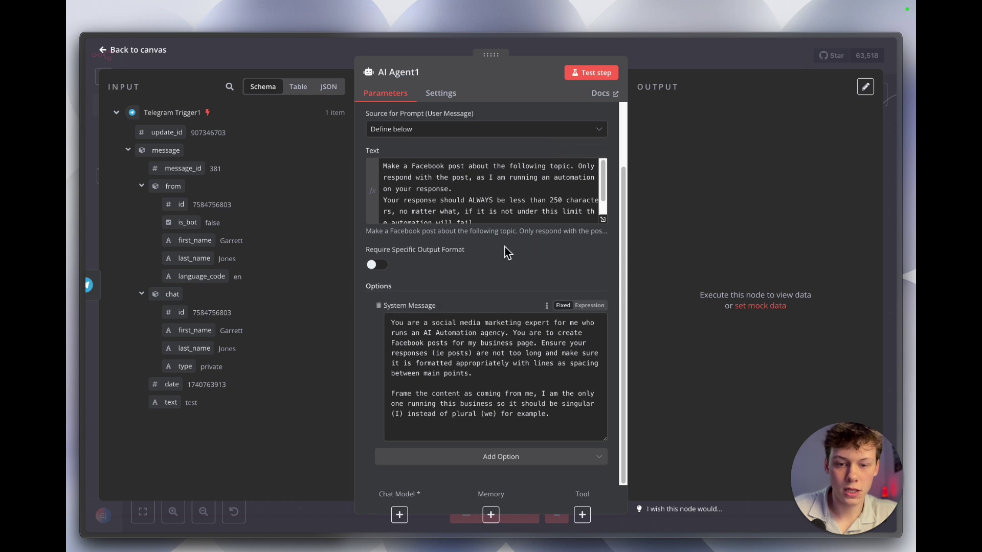
pyautogui.click(679, 57)
# Attach an OpenAI Chat Model to AI Agent1's Chat Model connection
pyautogui.scroll(-2, 638, 271)
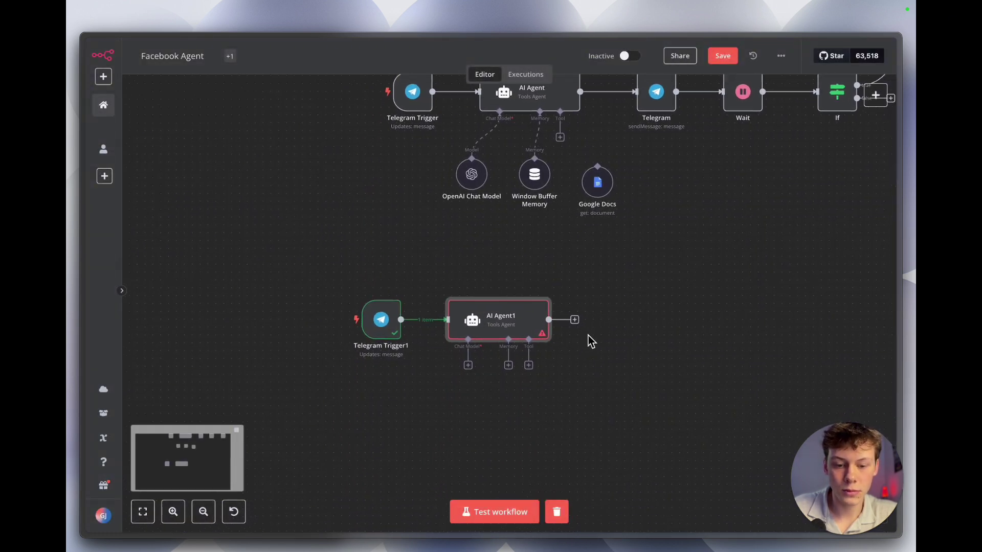
pyautogui.scroll(-2, 562, 348)
pyautogui.scroll(2, 520, 362)
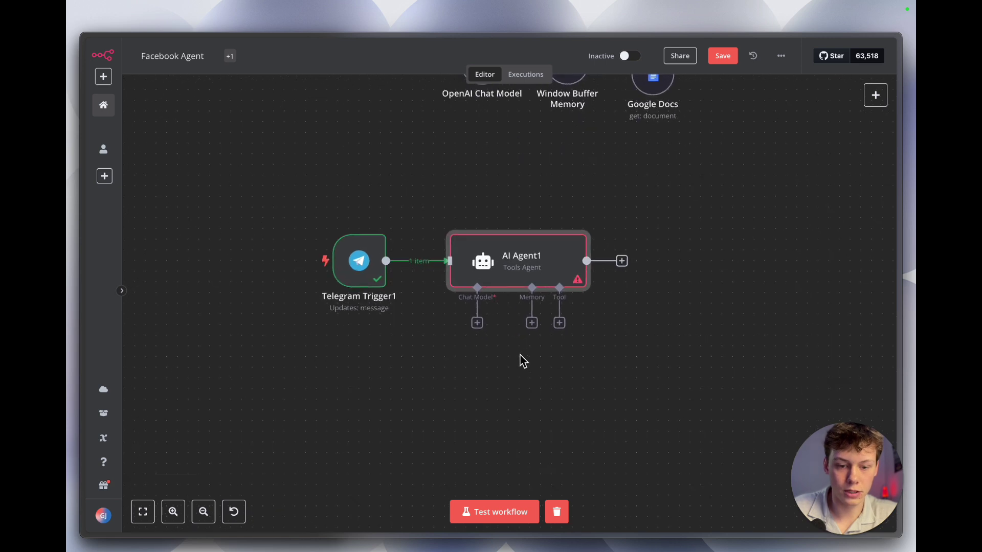
pyautogui.scroll(1, 520, 362)
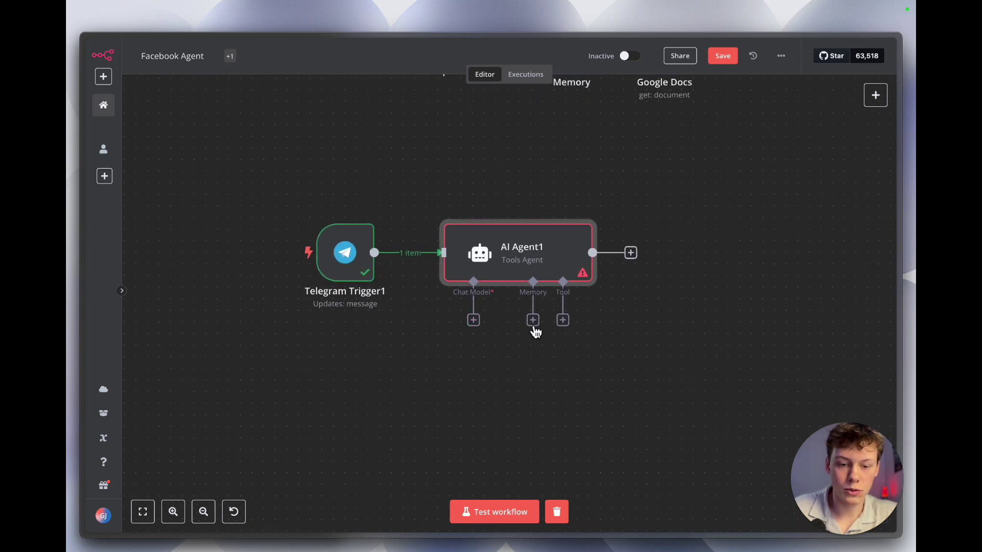
pyautogui.click(472, 322)
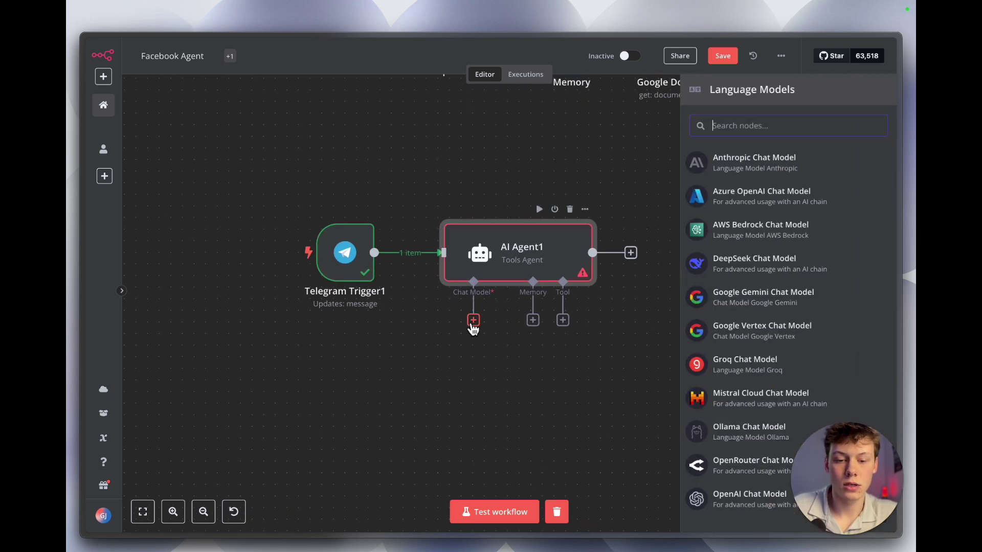
pyautogui.scroll(-1, 713, 409)
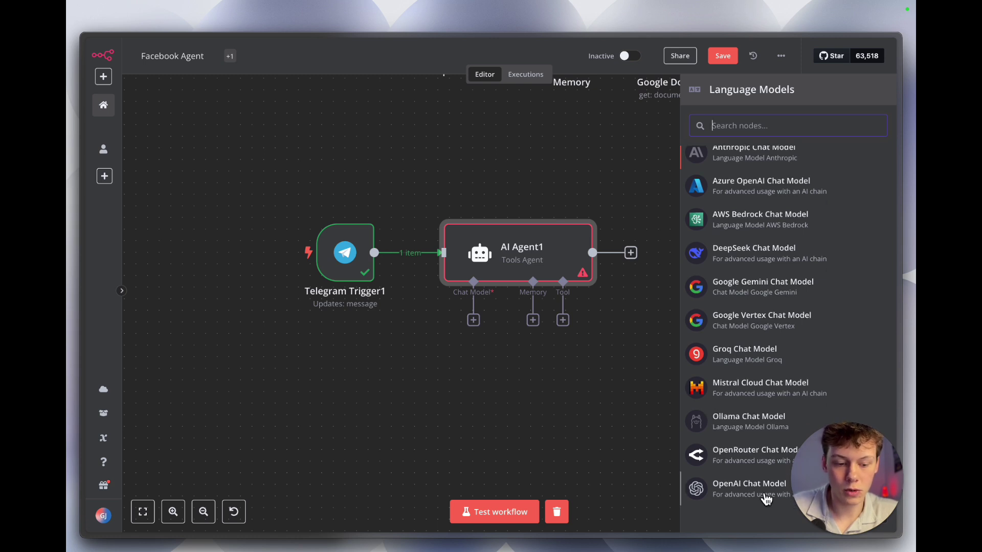
pyautogui.click(749, 488)
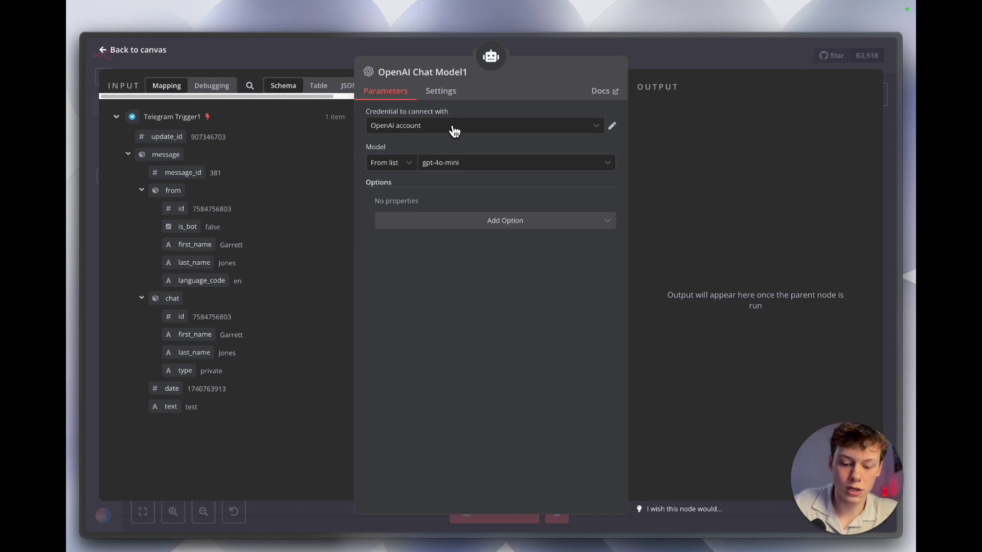
# Search the web for "openai api" in a new tab and open the API keys page of the OpenAI platform dashboard
pyautogui.press('super+t')
pyautogui.write('openai api')
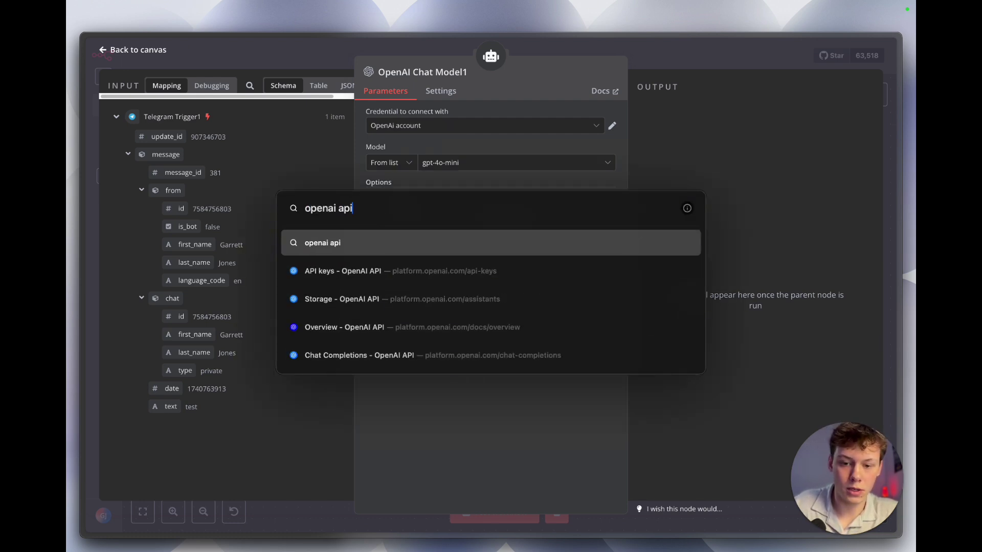
pyautogui.press('Return')
pyautogui.moveTo(252, 165)
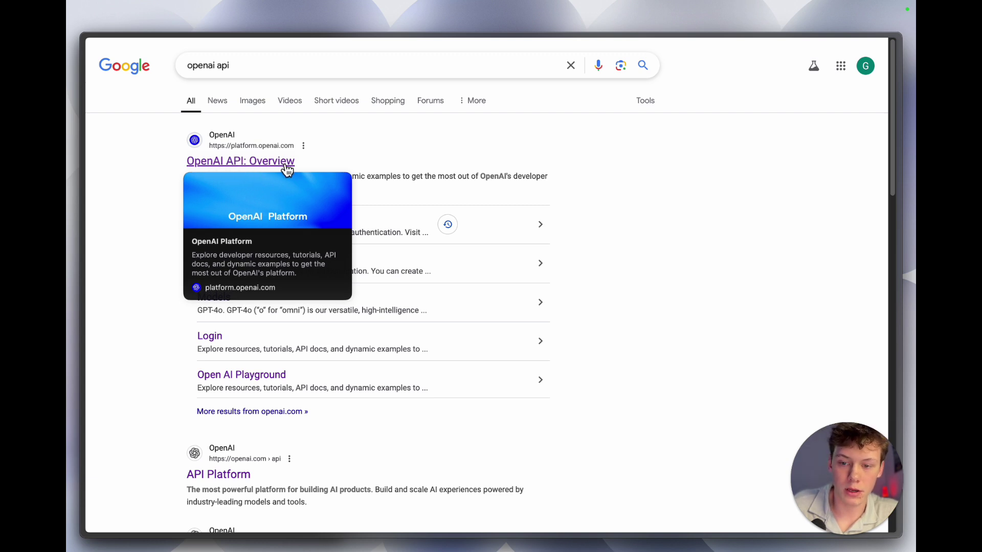
pyautogui.click(271, 161)
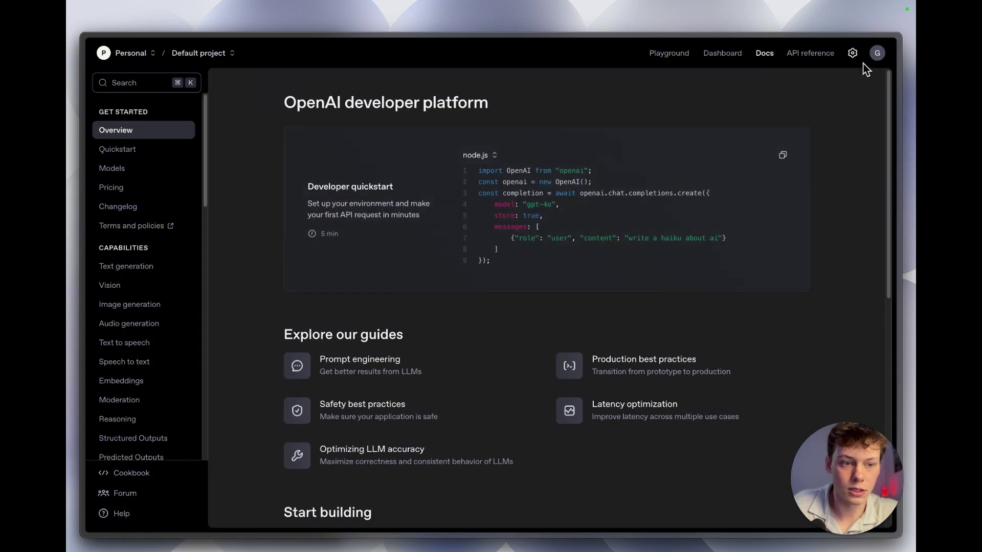
pyautogui.click(722, 57)
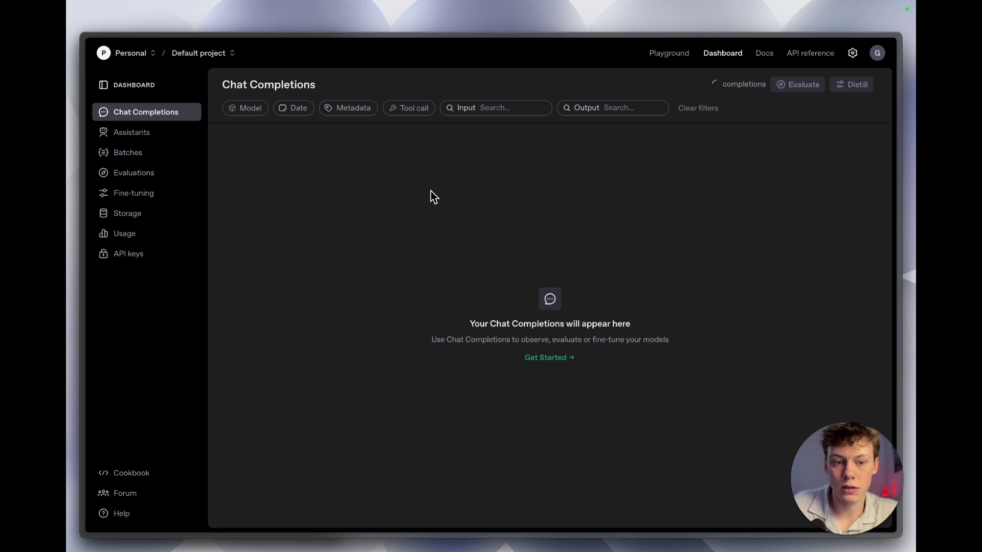
pyautogui.click(137, 258)
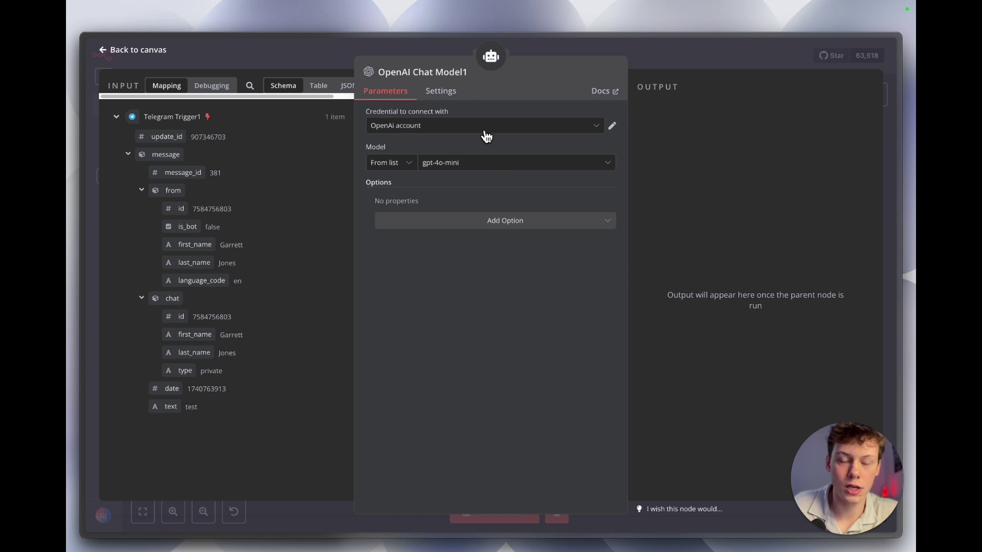
# Select the existing OpenAi account credential for the new OpenAI Chat Model in n8n
pyautogui.click(482, 133)
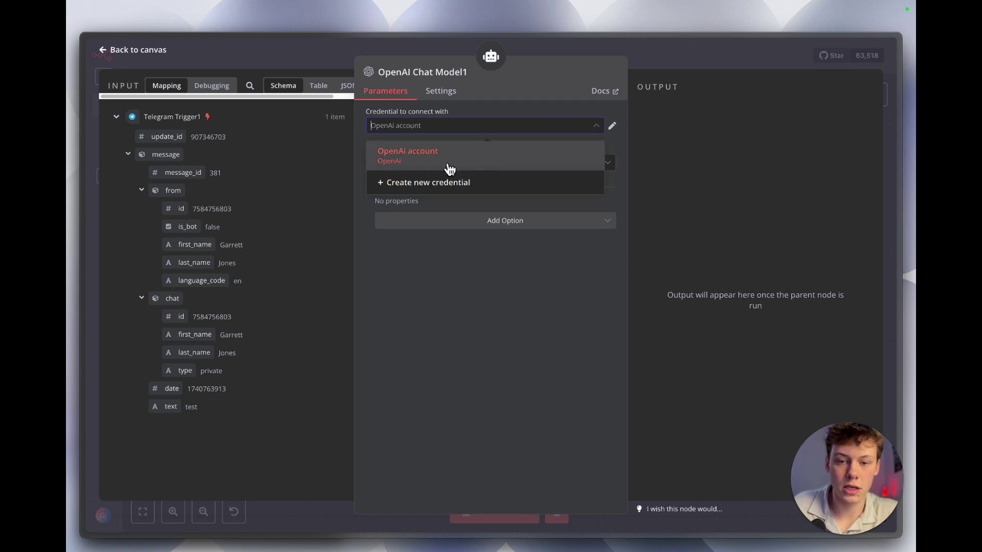
pyautogui.click(471, 158)
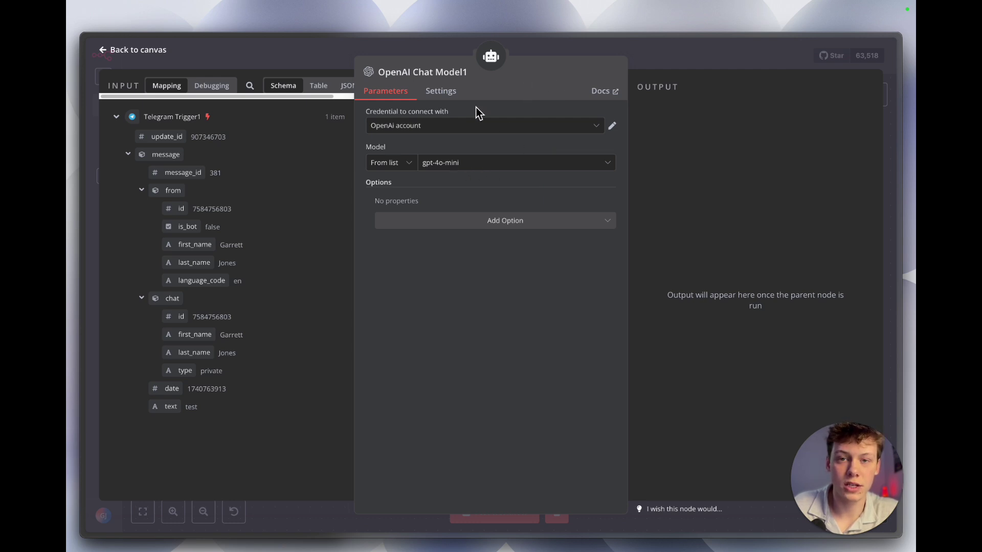
# Reposition the OpenAI Chat Model1 node below AI Agent1 and attach a Window Buffer Memory to the agent's Memory connection
pyautogui.click(677, 55)
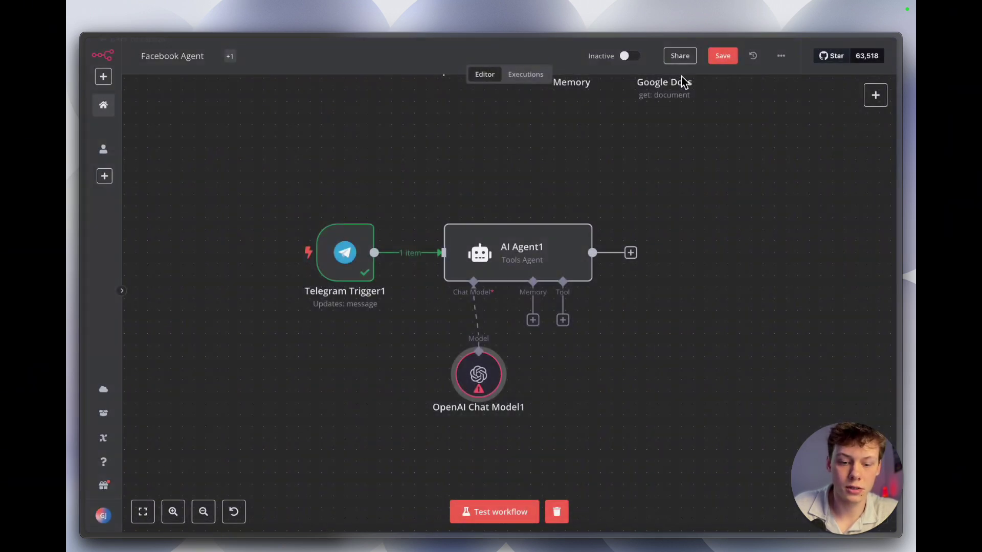
pyautogui.moveTo(494, 343); pyautogui.dragTo(437, 354)
pyautogui.click(550, 281)
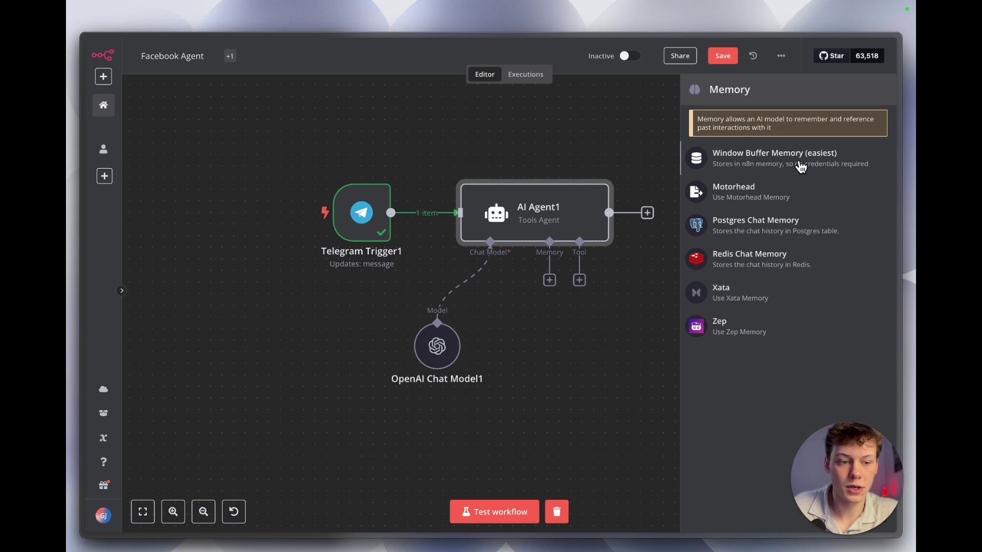
pyautogui.click(816, 164)
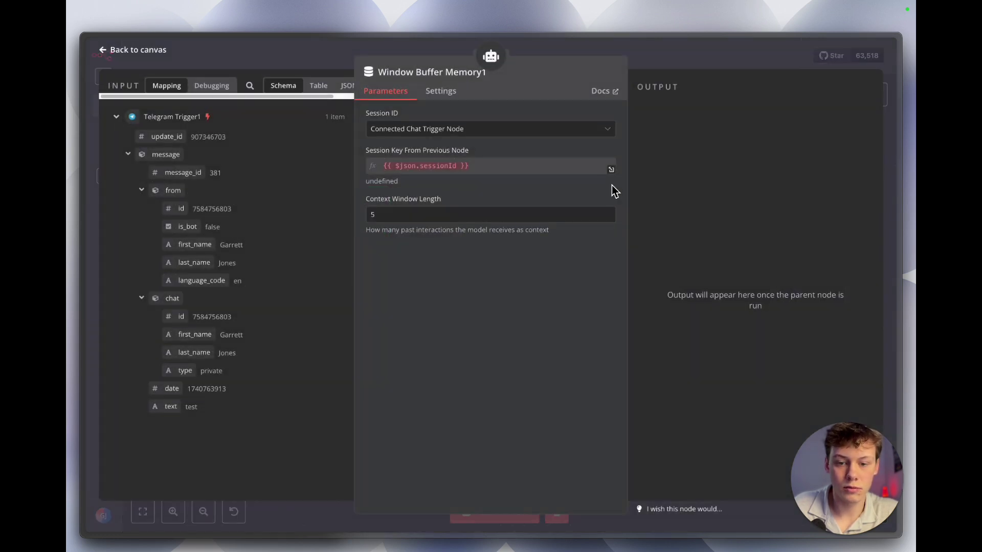
pyautogui.click(520, 170)
pyautogui.tripleClick(506, 172)
pyautogui.click(497, 173)
pyautogui.hotkey('ctrl', 'a')
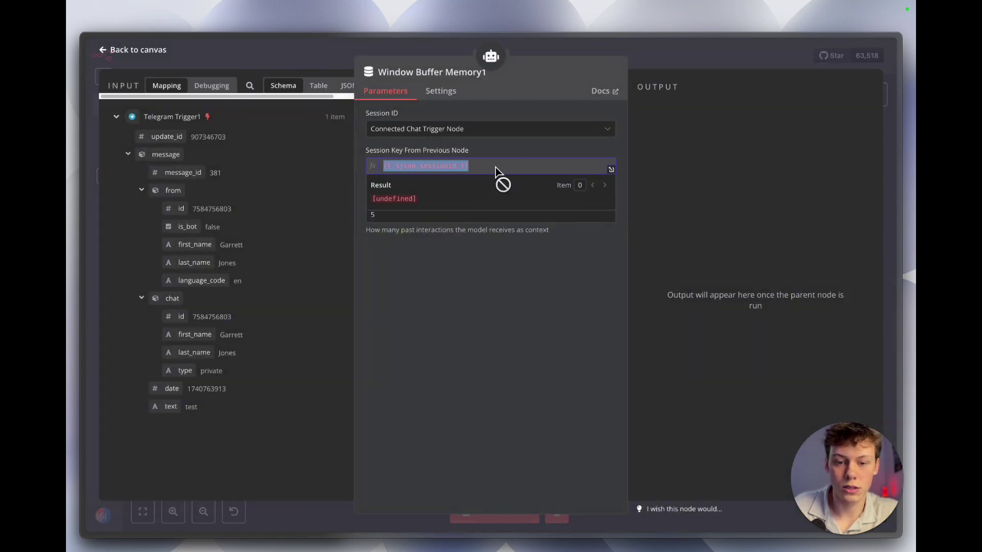
pyautogui.click(483, 149)
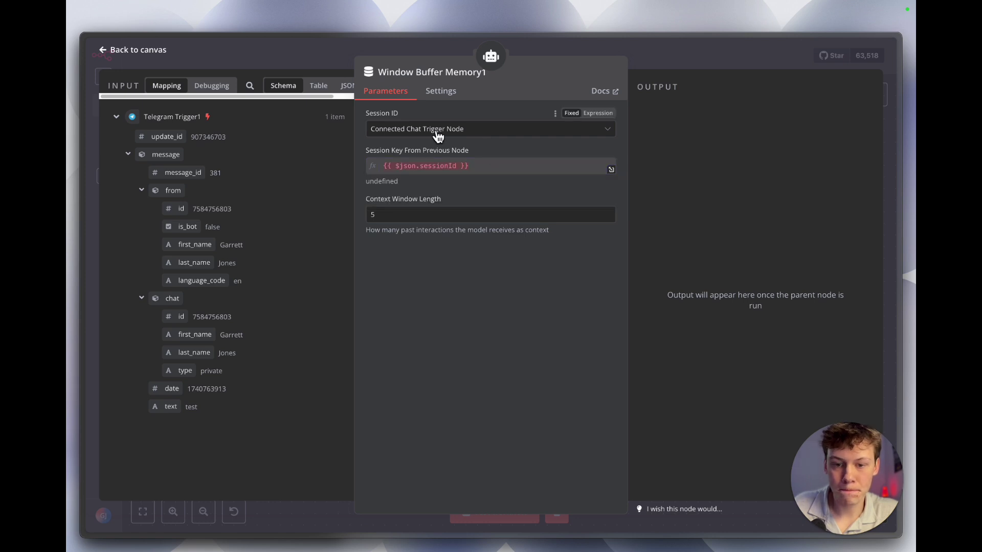
# Set the memory's Session ID to Define below, map its Key to {{ $json.message.chat.id }}, and return to the canvas
pyautogui.click(415, 132)
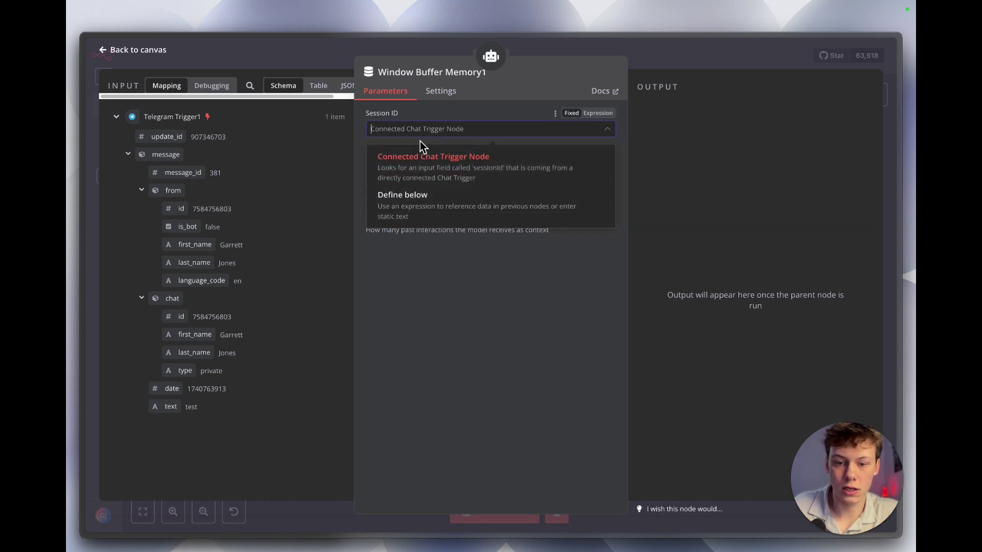
pyautogui.click(416, 199)
pyautogui.click(426, 169)
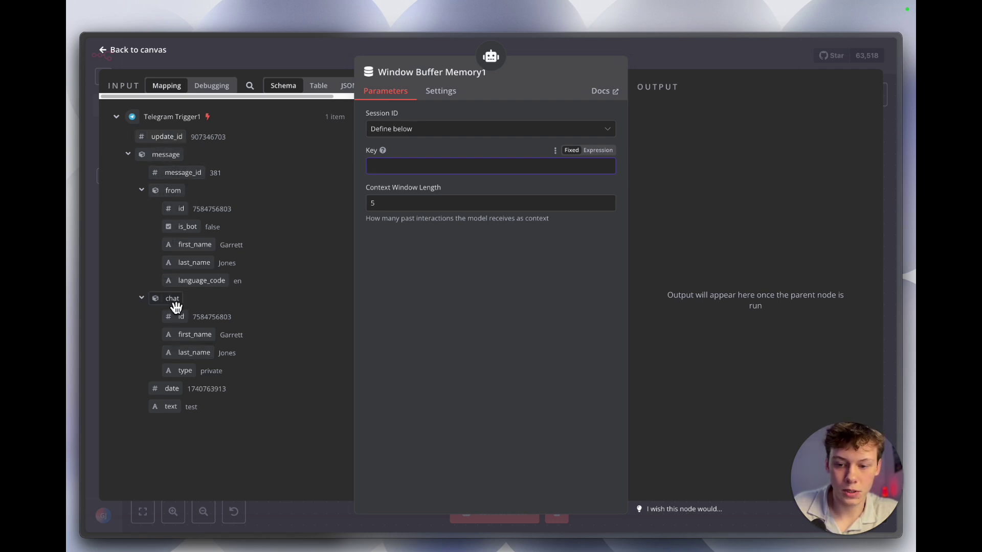
pyautogui.moveTo(182, 319); pyautogui.dragTo(404, 165)
pyautogui.click(424, 149)
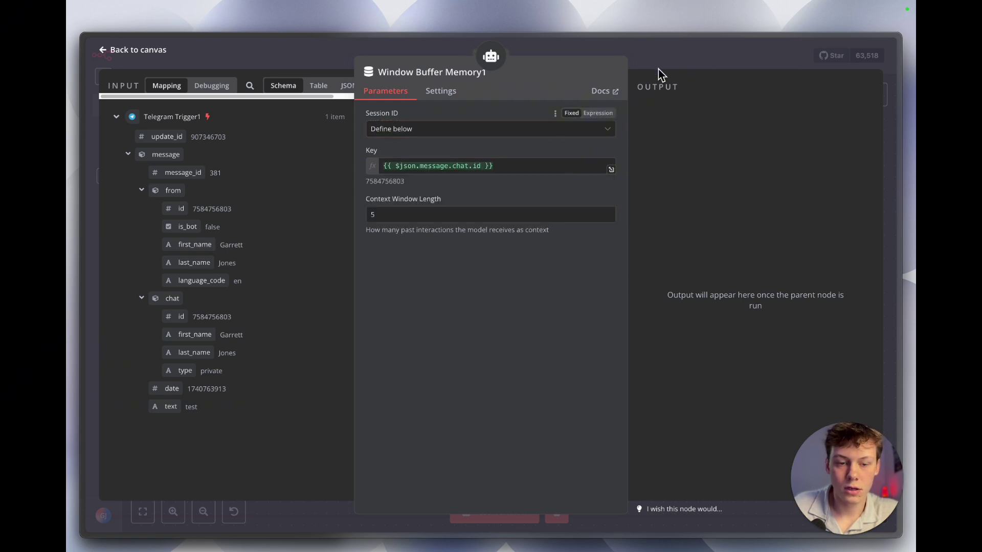
pyautogui.click(701, 62)
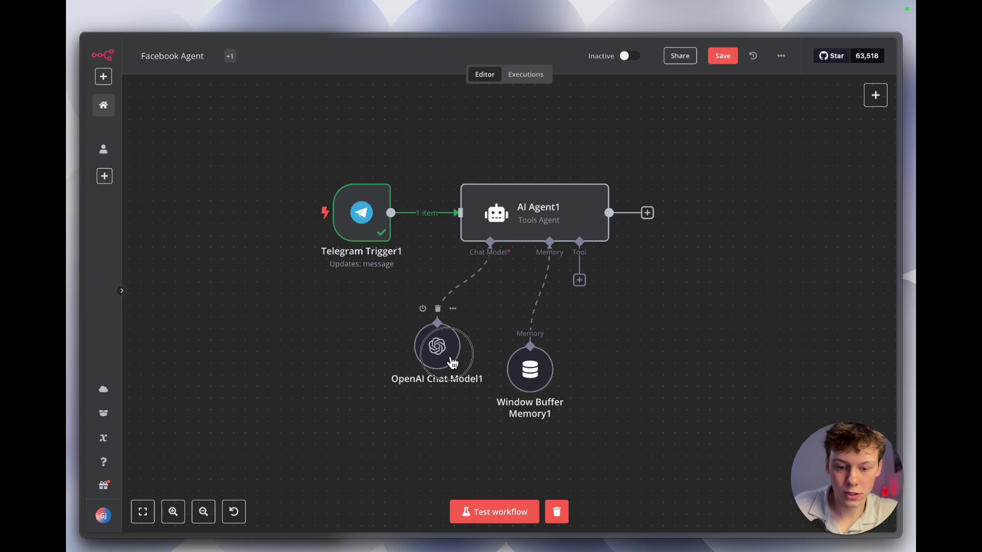
# Spread out the OpenAI Chat Model1 and Window Buffer Memory1 nodes beneath AI Agent1
pyautogui.moveTo(451, 364); pyautogui.dragTo(428, 375)
pyautogui.moveTo(541, 382)
pyautogui.mouseDown()
pyautogui.moveTo(506, 372)
pyautogui.moveTo(554, 371)
pyautogui.moveTo(528, 372)
pyautogui.mouseUp()
pyautogui.scroll(-10, 578, 379)
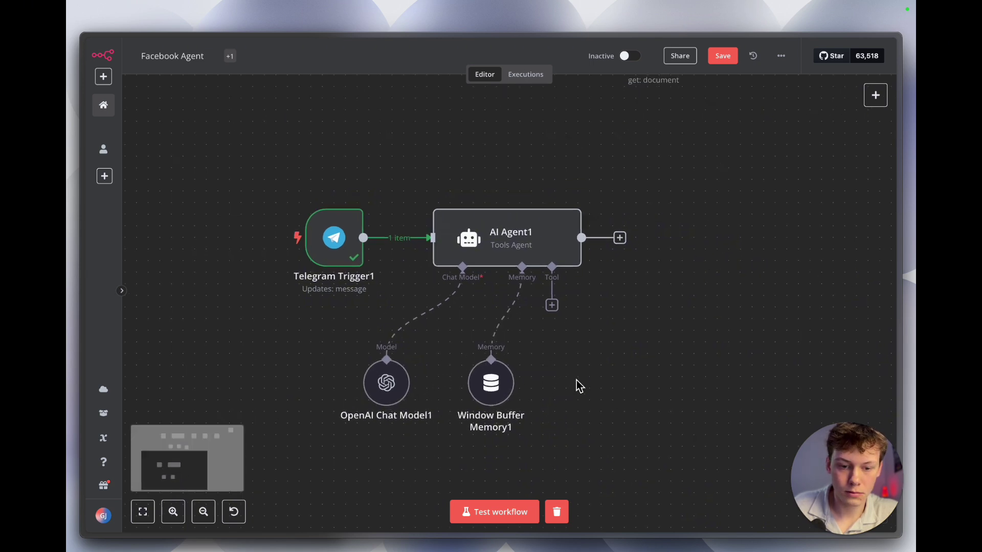
# Add a Telegram node with the Send a text message action after AI Agent1
pyautogui.scroll(-1, 577, 384)
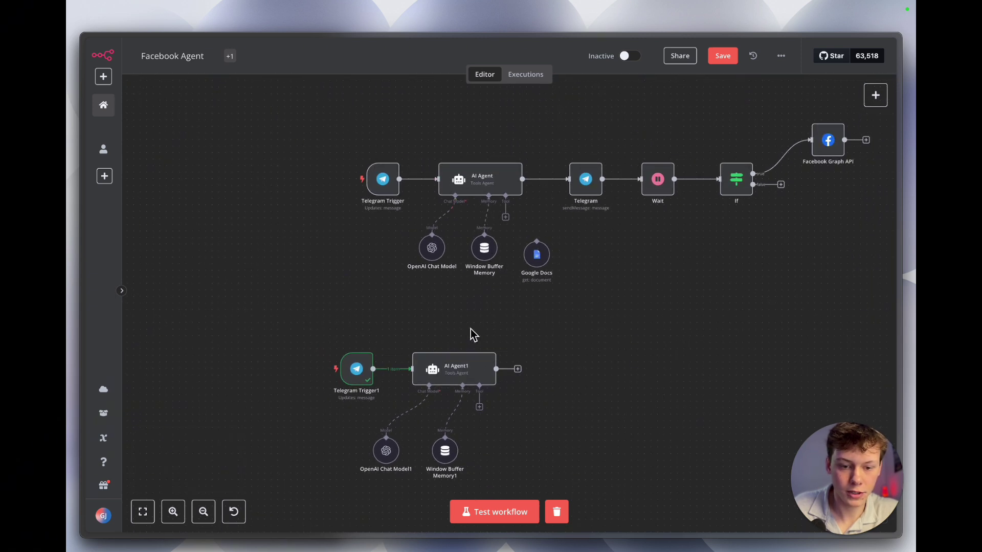
pyautogui.hscroll(3, 469, 333)
pyautogui.scroll(2, 470, 333)
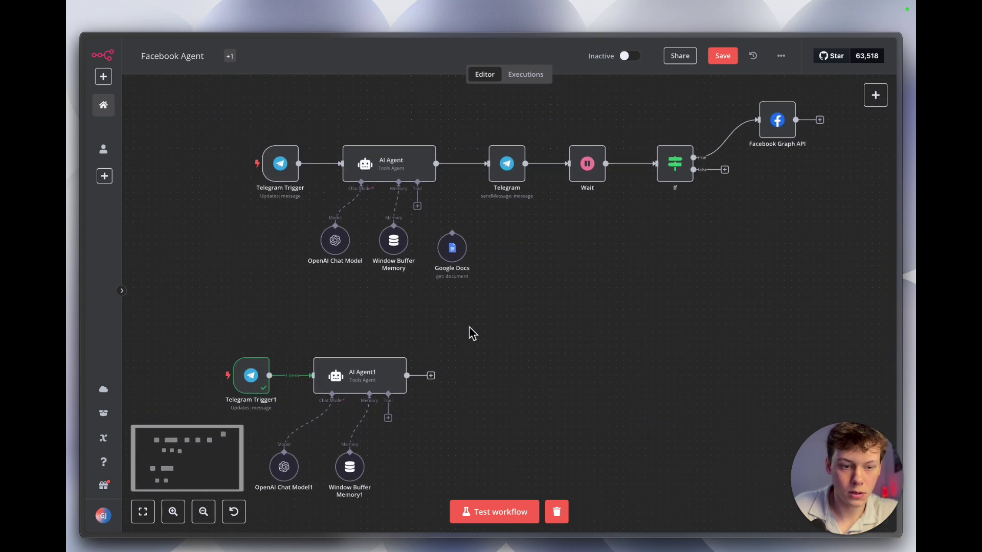
pyautogui.scroll(-2, 478, 297)
pyautogui.hscroll(3, 478, 296)
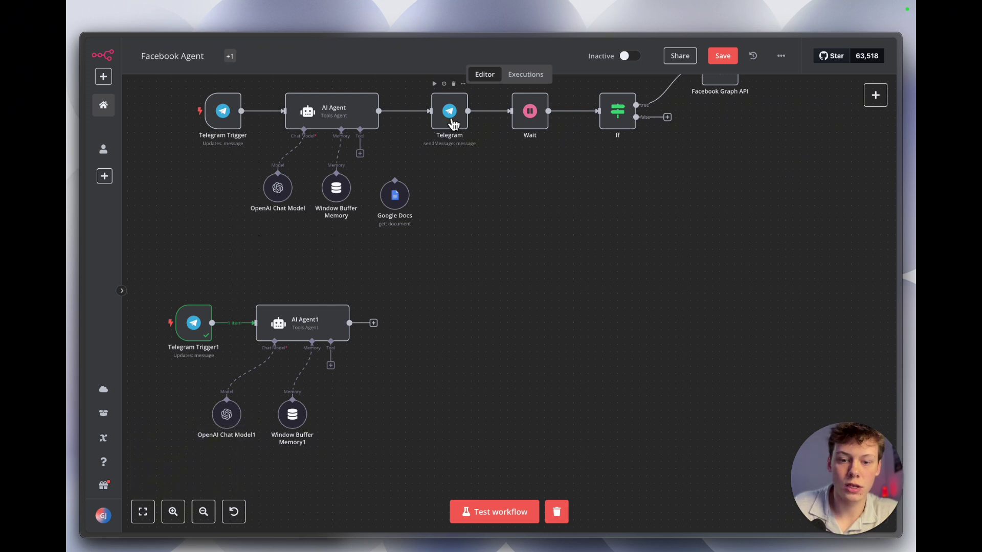
pyautogui.click(375, 323)
pyautogui.write('tele')
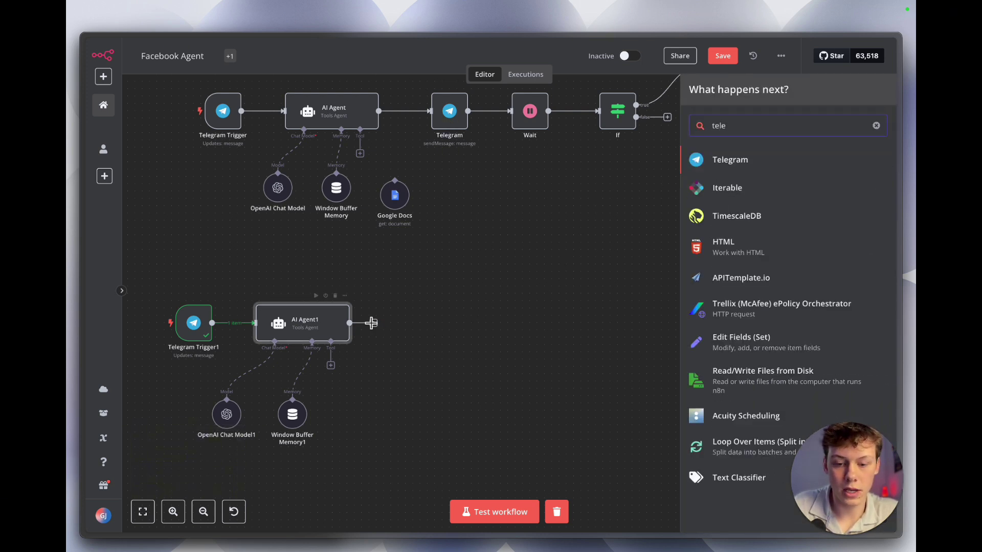
pyautogui.click(739, 160)
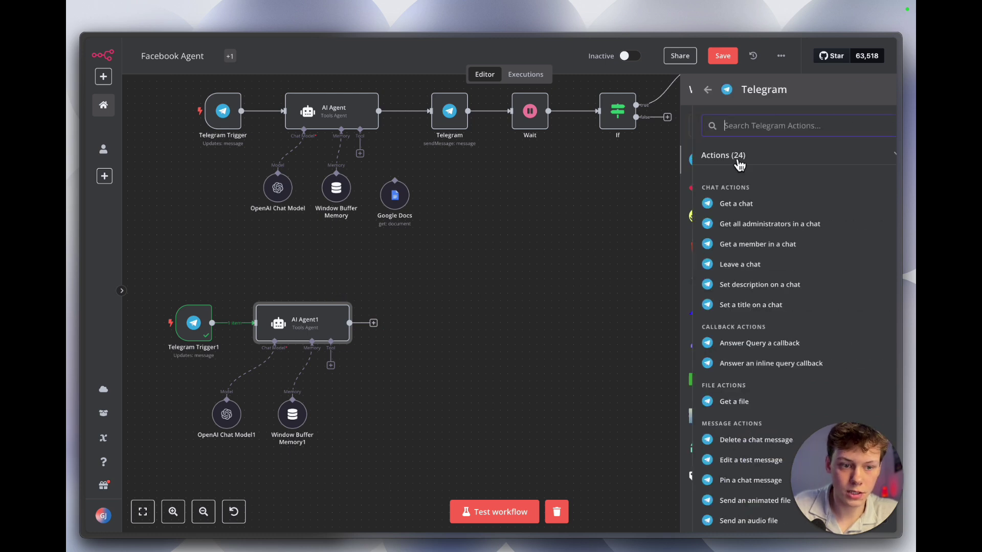
pyautogui.scroll(-5, 740, 261)
pyautogui.scroll(-1, 743, 321)
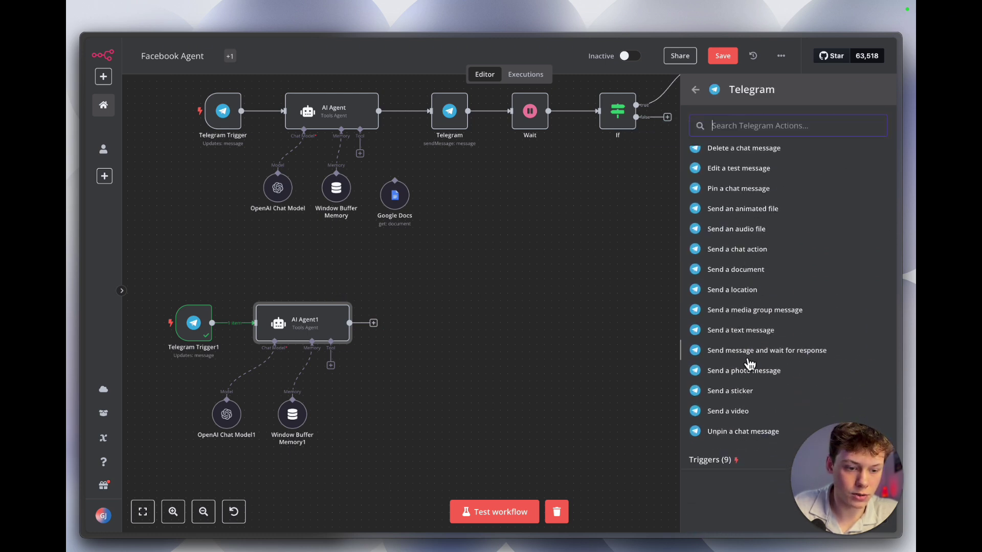
pyautogui.click(748, 334)
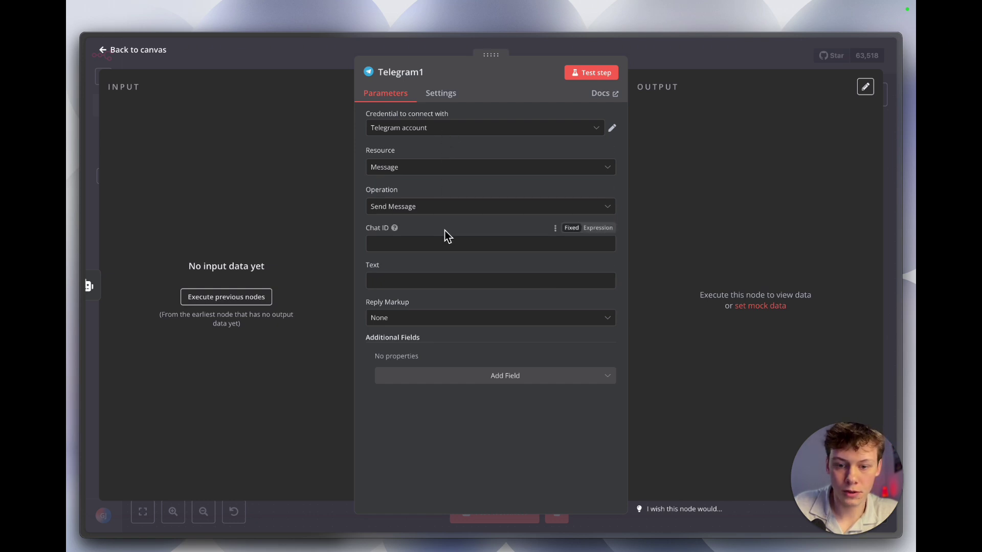
# Execute the previous nodes to load input data and map Telegram Trigger1's message chat id to the Telegram1 Chat ID
pyautogui.click(442, 245)
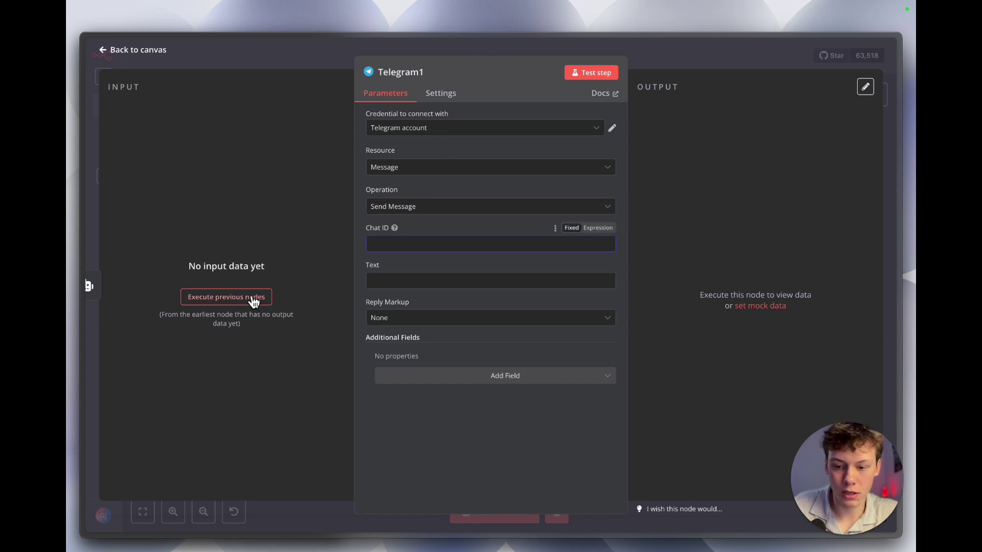
pyautogui.click(252, 302)
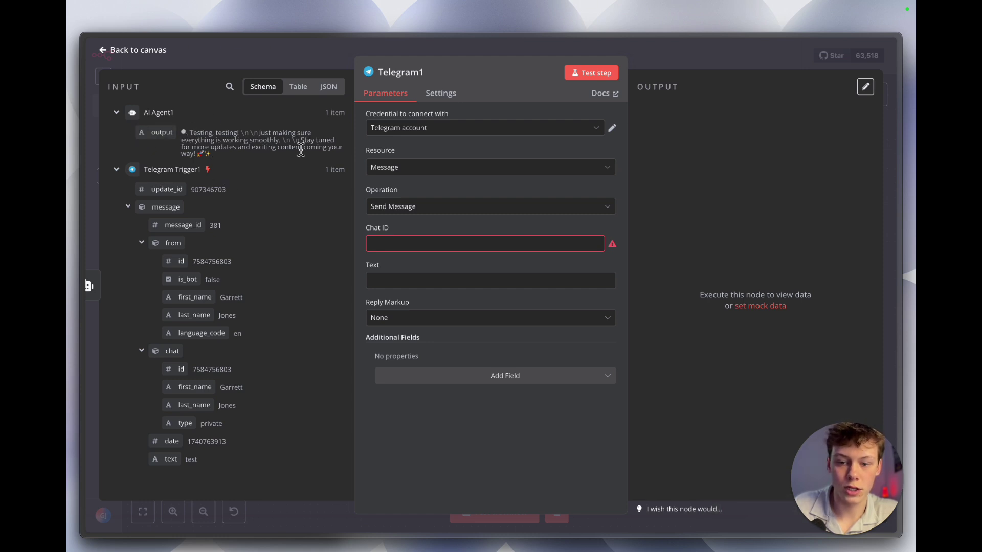
pyautogui.click(405, 247)
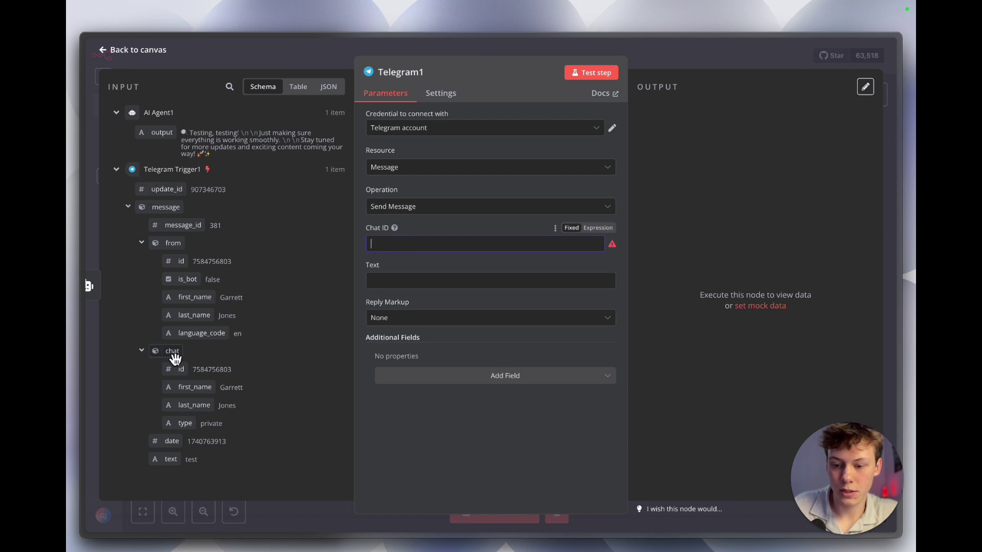
pyautogui.moveTo(181, 369); pyautogui.dragTo(429, 258)
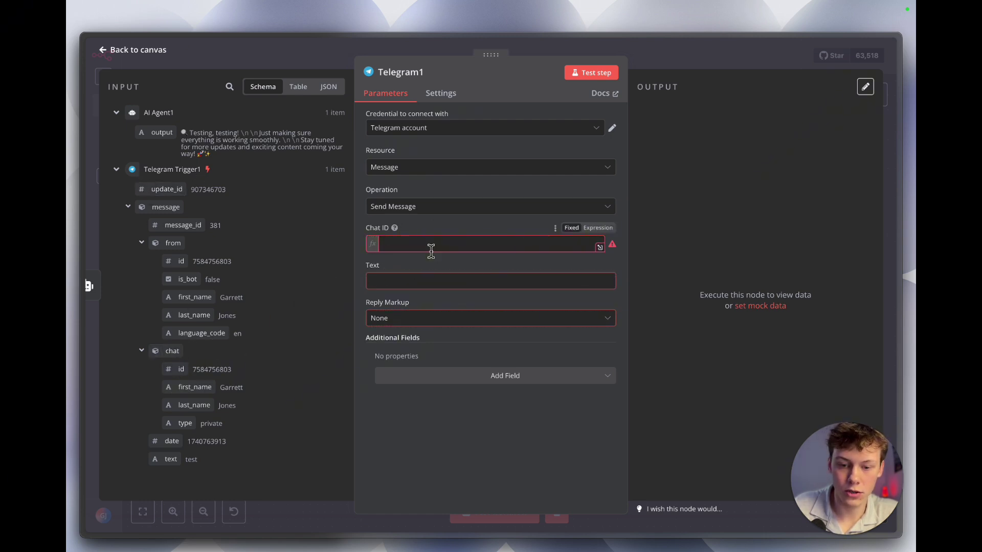
pyautogui.click(438, 274)
# Copy the whole message text from the original Telegram node into Telegram1's Text parameter
pyautogui.click(450, 289)
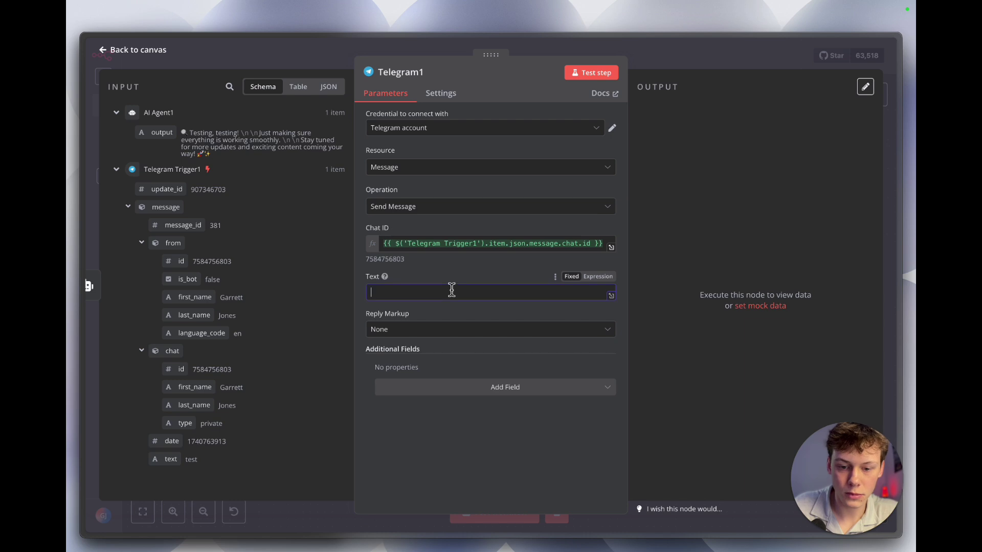
pyautogui.press('Escape')
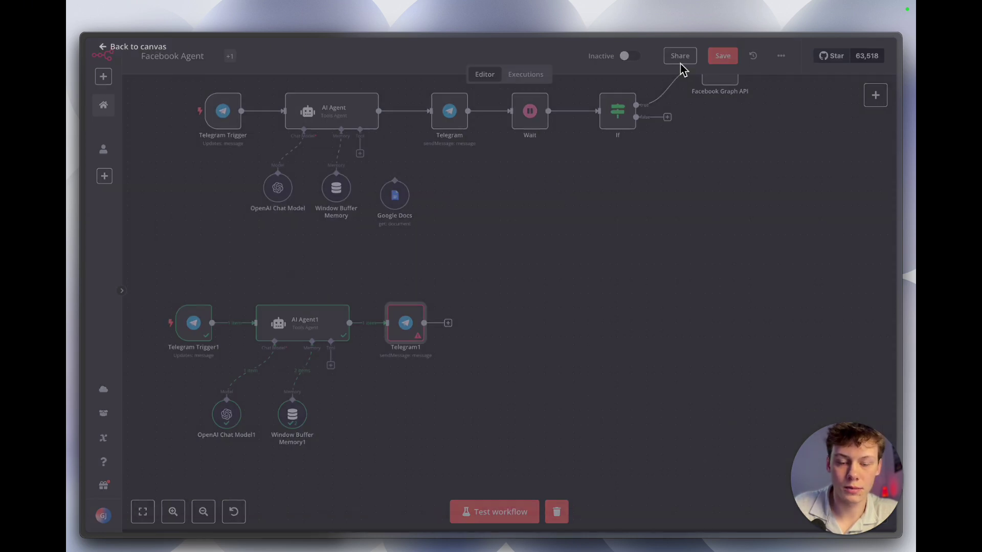
pyautogui.doubleClick(450, 115)
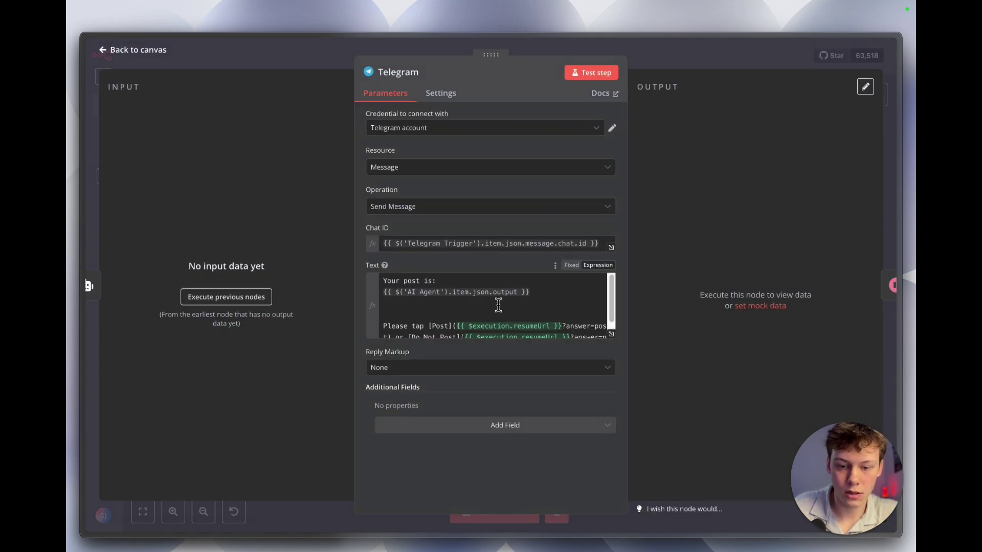
pyautogui.click(539, 303)
pyautogui.hotkey('ctrl', 'a')
pyautogui.click(709, 59)
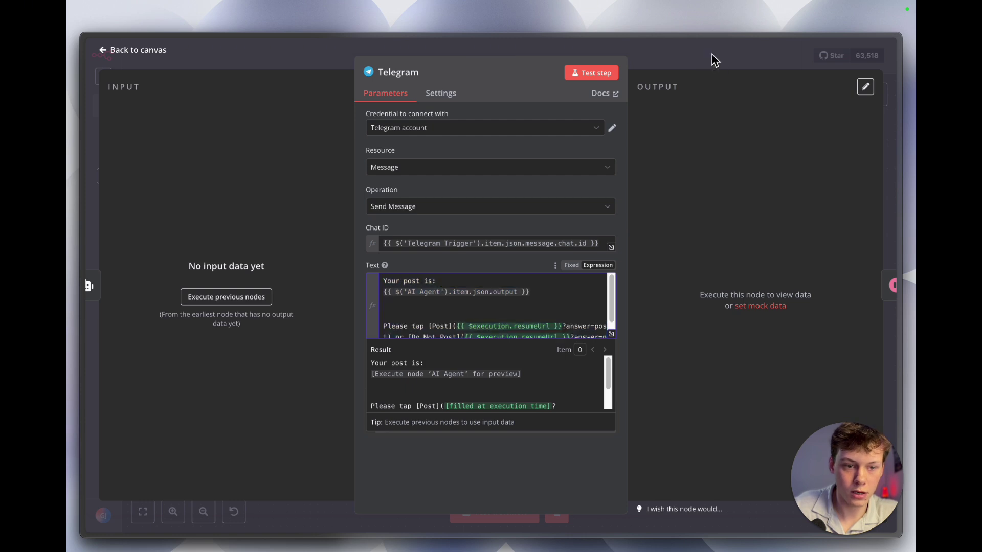
pyautogui.scroll(-2, 485, 329)
pyautogui.doubleClick(427, 301)
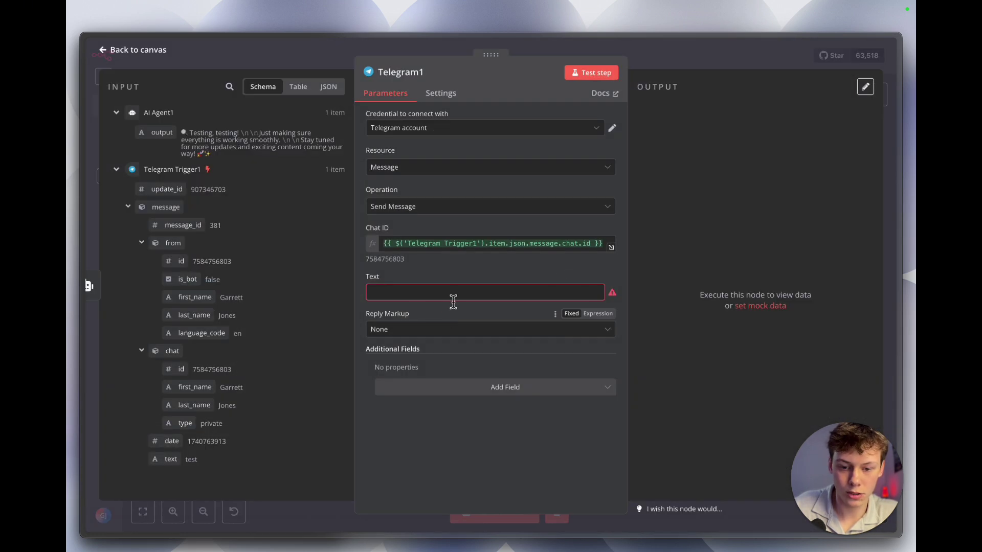
pyautogui.click(453, 292)
pyautogui.hotkey('ctrl', 'v')
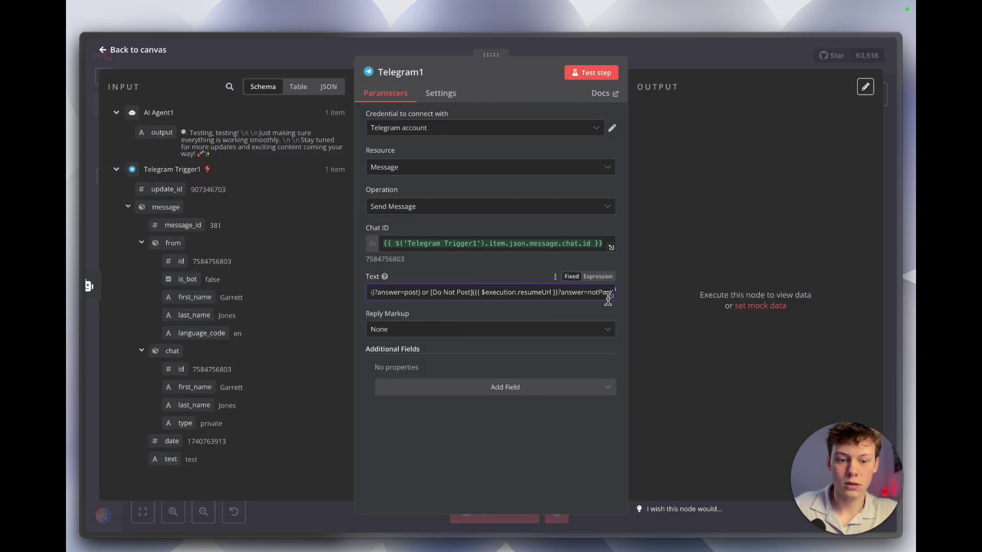
# Check the pasted text in the enlarged editor and switch Telegram1's Text parameter from Fixed to Expression
pyautogui.click(611, 296)
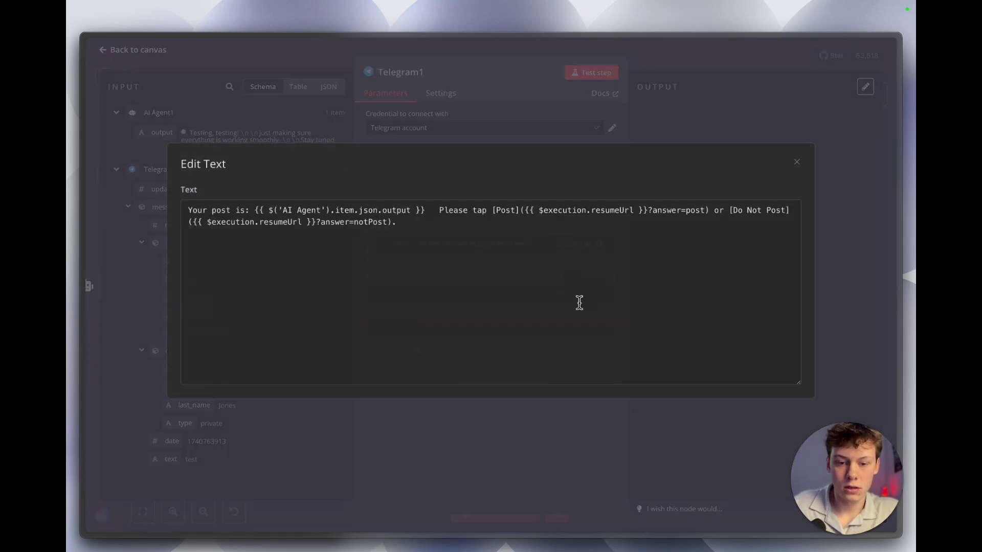
pyautogui.click(551, 141)
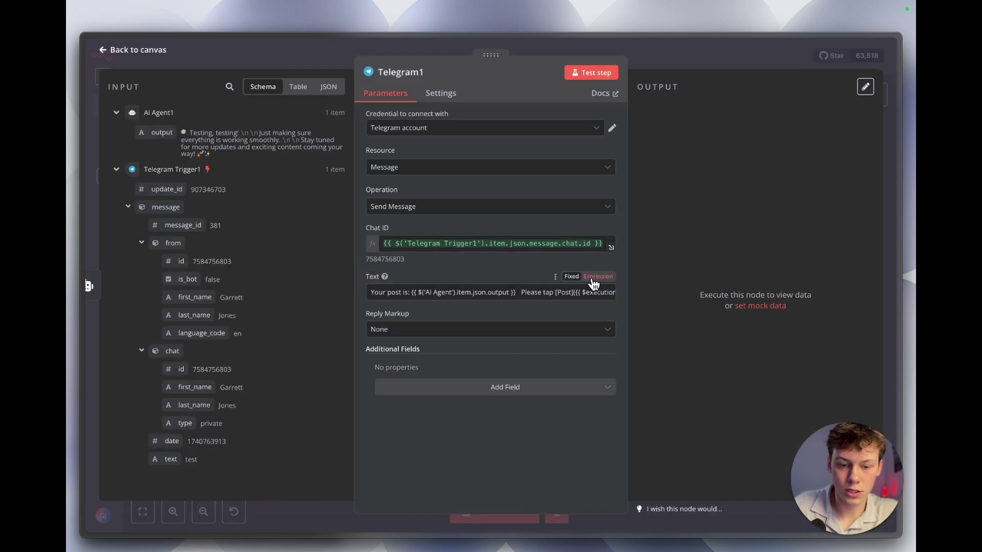
pyautogui.click(593, 279)
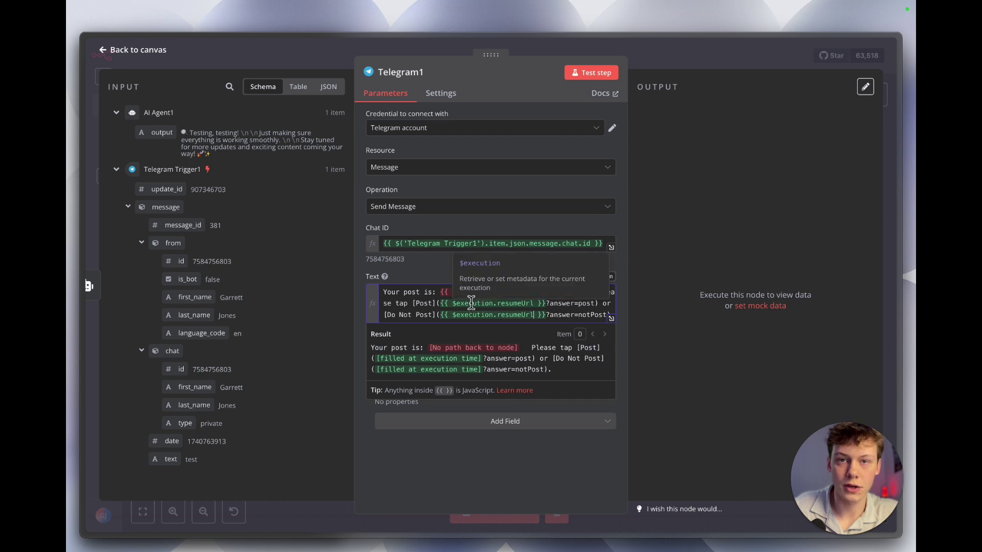
pyautogui.click(441, 294)
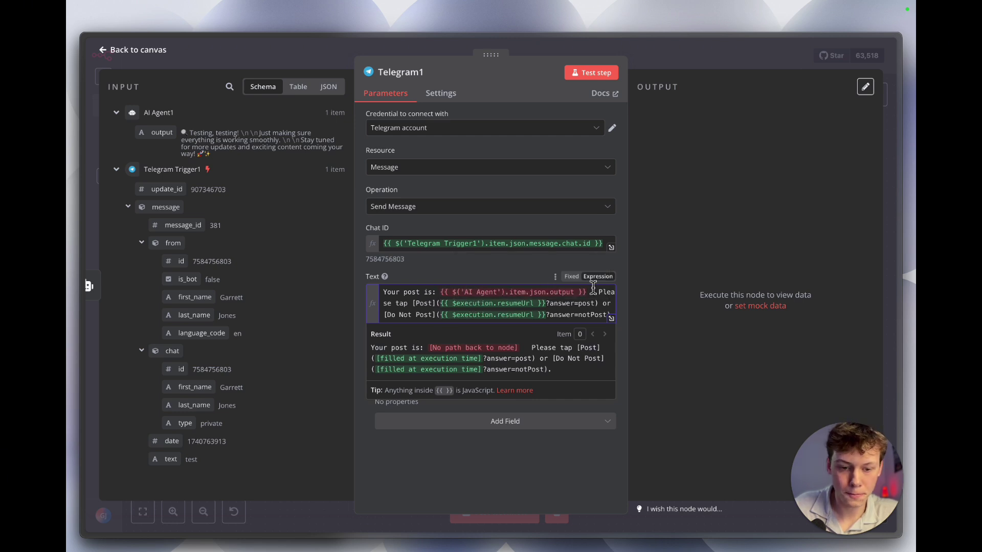
# Insert two line breaks before "Please tap" in the enlarged Text expression to separate it from the post output
pyautogui.click(611, 319)
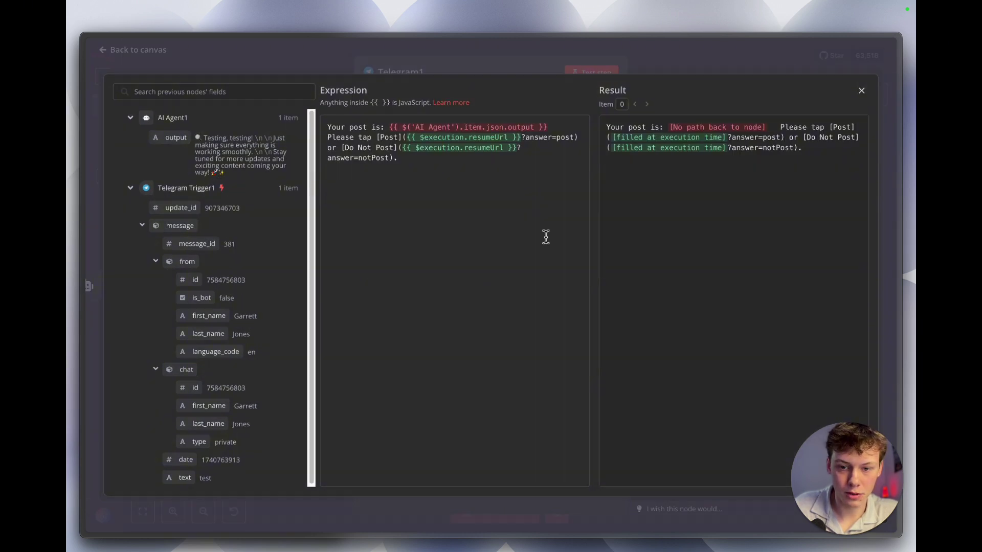
pyautogui.write('.')
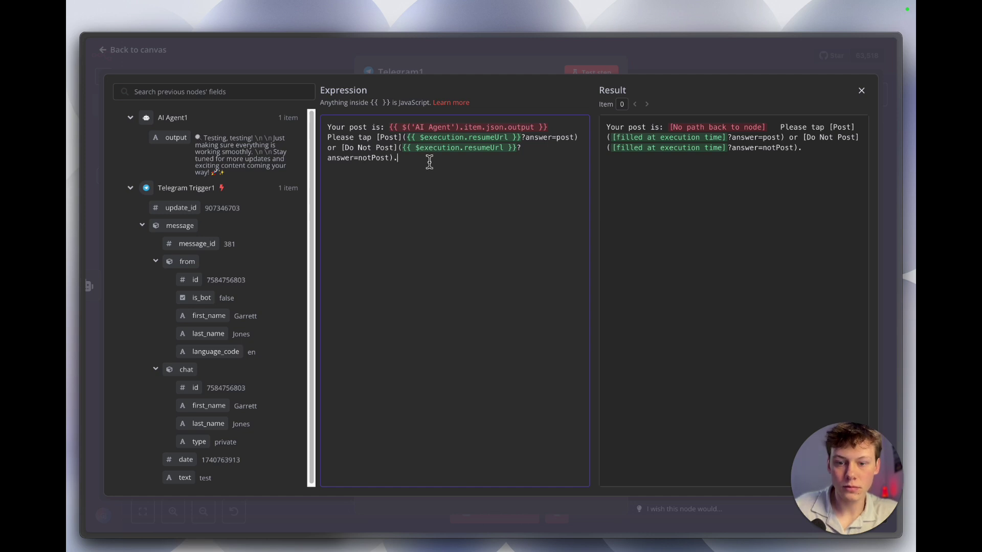
pyautogui.click(327, 137)
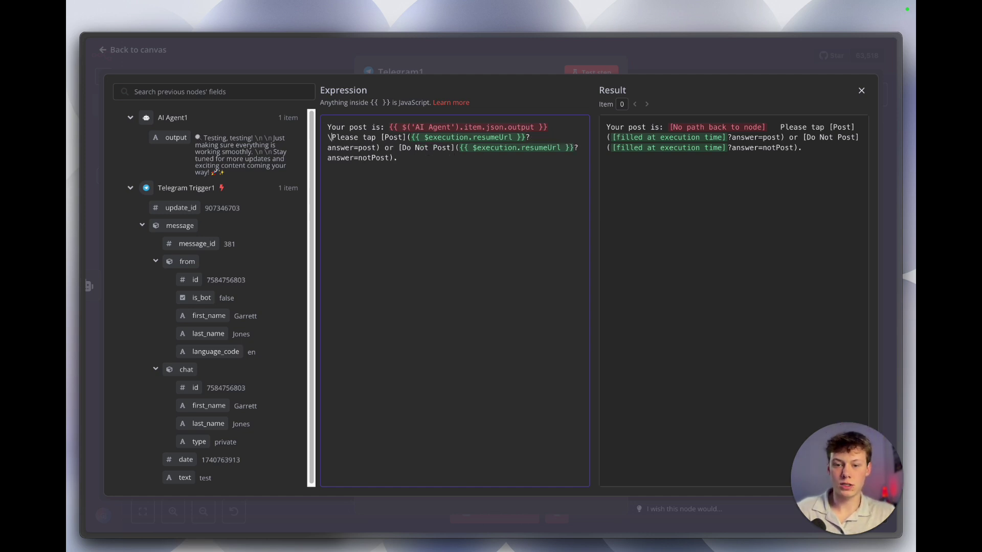
pyautogui.press('Return')
pyautogui.press('Return')
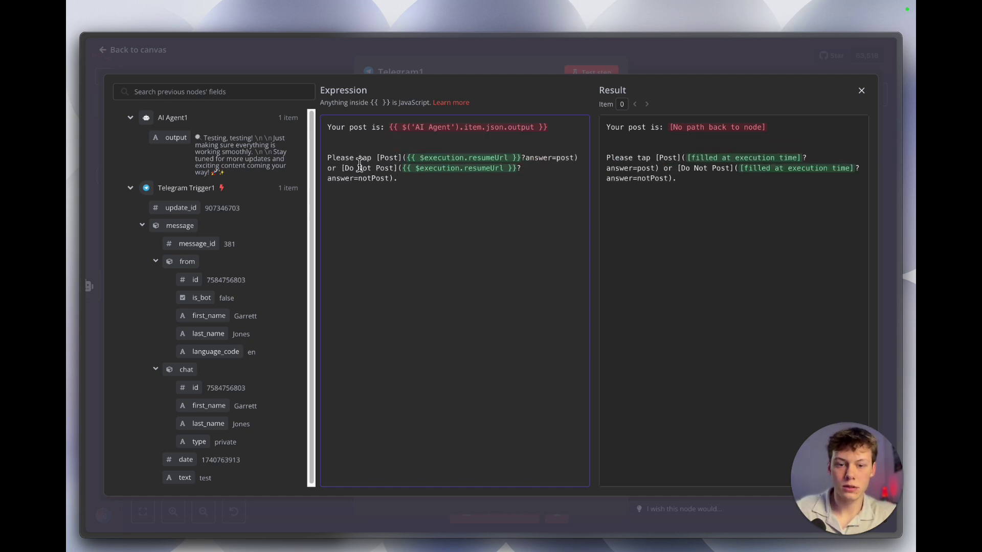
# Insert two line breaks after "Your post is:" in the Text expression to separate it from the post output
pyautogui.moveTo(328, 127); pyautogui.dragTo(385, 129)
pyautogui.click(382, 130)
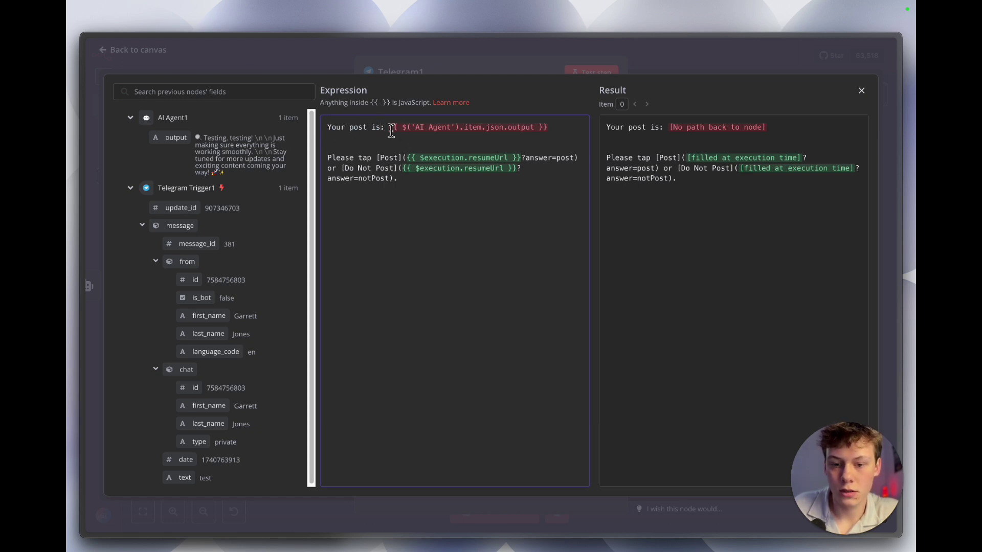
pyautogui.press('Return')
pyautogui.press('Return')
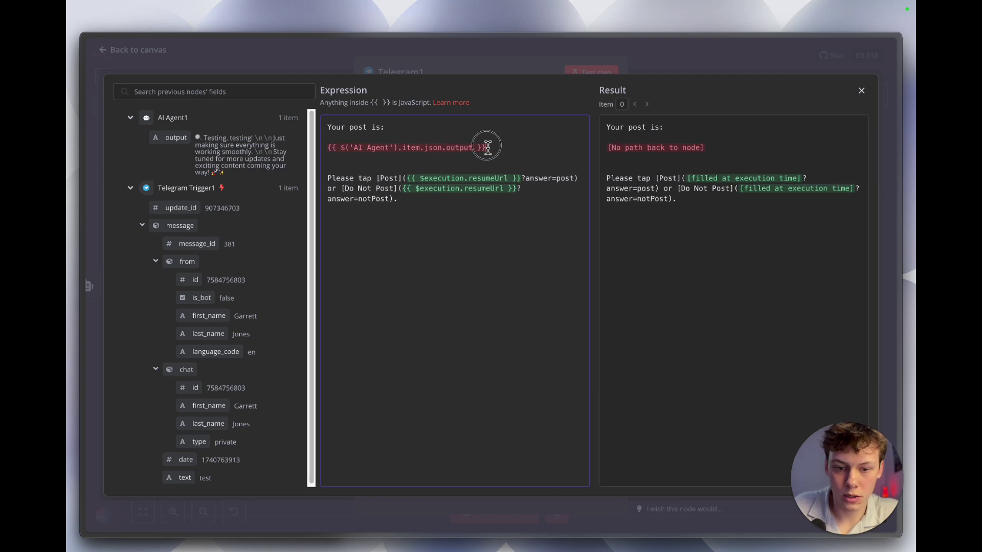
# Replace the broken AI Agent reference with AI Agent1's output field, {{ $json.output }}, and remove the extra space before it
pyautogui.moveTo(494, 148); pyautogui.dragTo(328, 151)
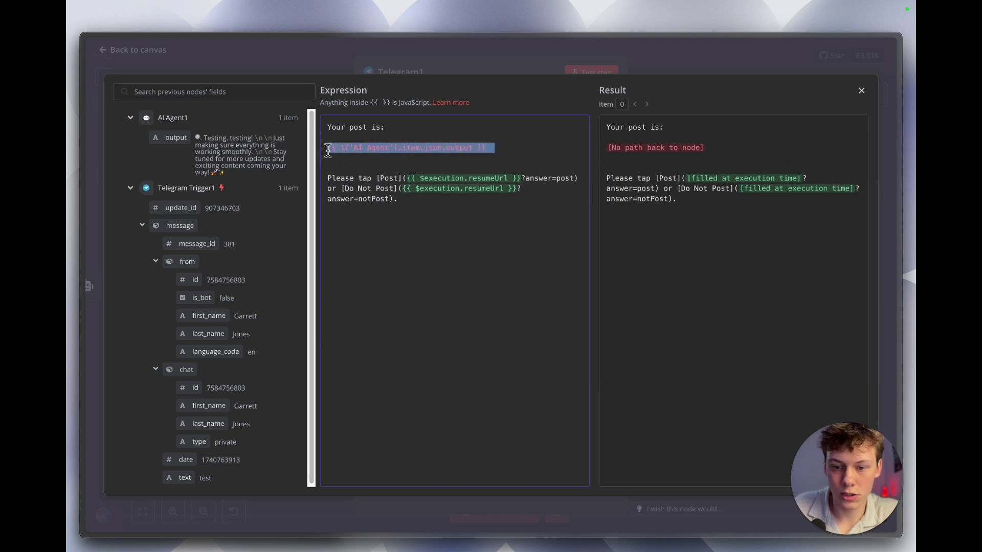
pyautogui.press('BackSpace')
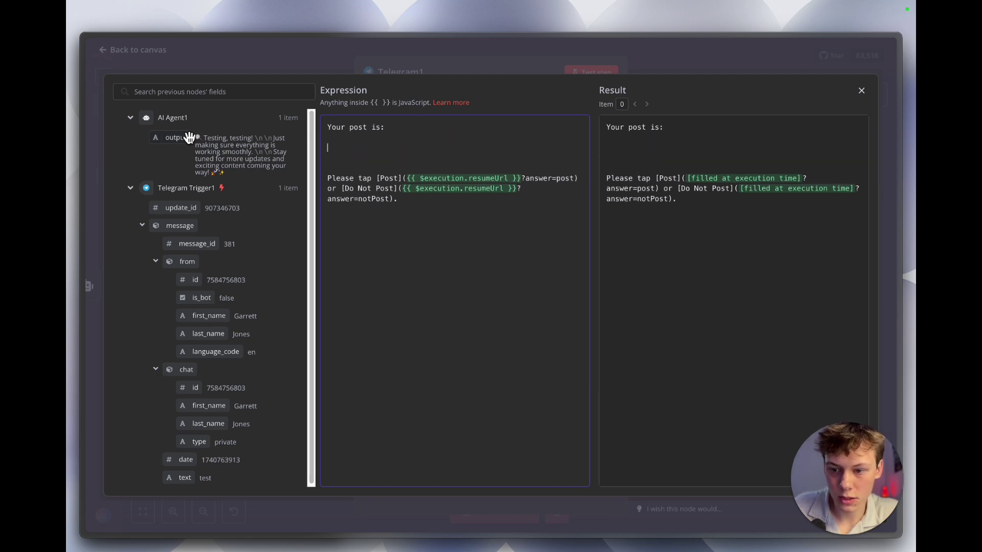
pyautogui.moveTo(177, 142); pyautogui.dragTo(332, 151)
pyautogui.click(402, 130)
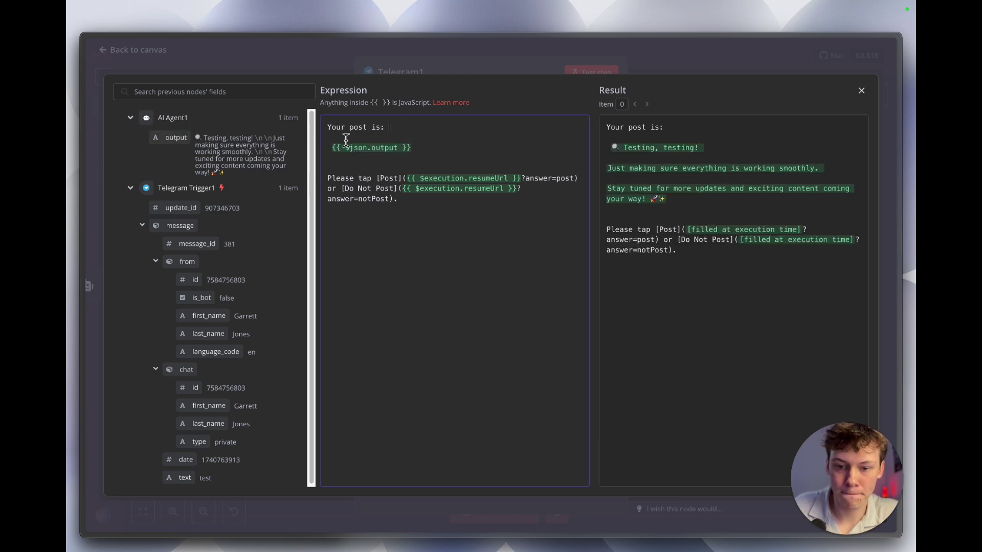
pyautogui.click(332, 148)
pyautogui.press('BackSpace')
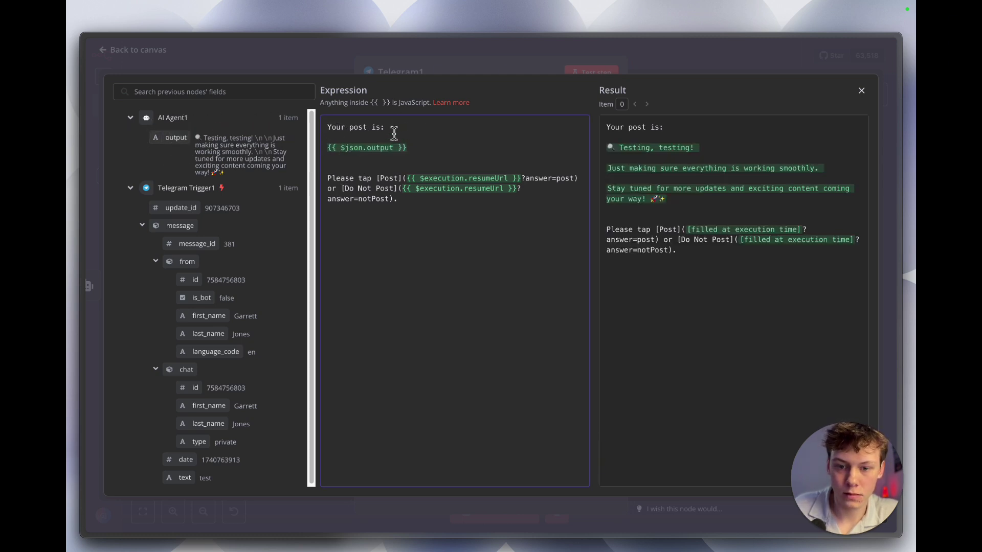
# Examine the "Please tap" sentence and the bracketed link labels Post and Do Not Post in the Text expression
pyautogui.moveTo(327, 179); pyautogui.dragTo(413, 203)
pyautogui.click(412, 201)
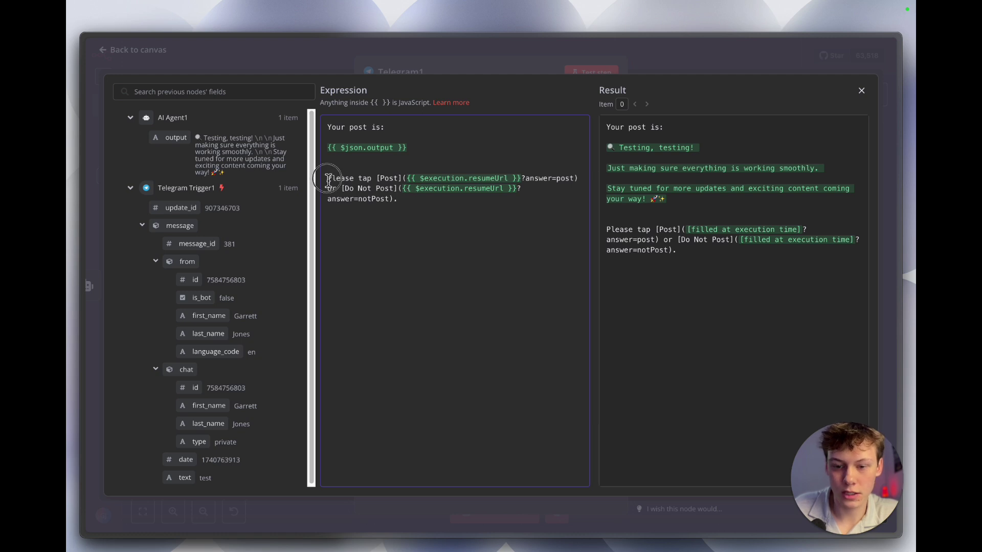
pyautogui.moveTo(328, 178); pyautogui.dragTo(373, 178)
pyautogui.click(373, 177)
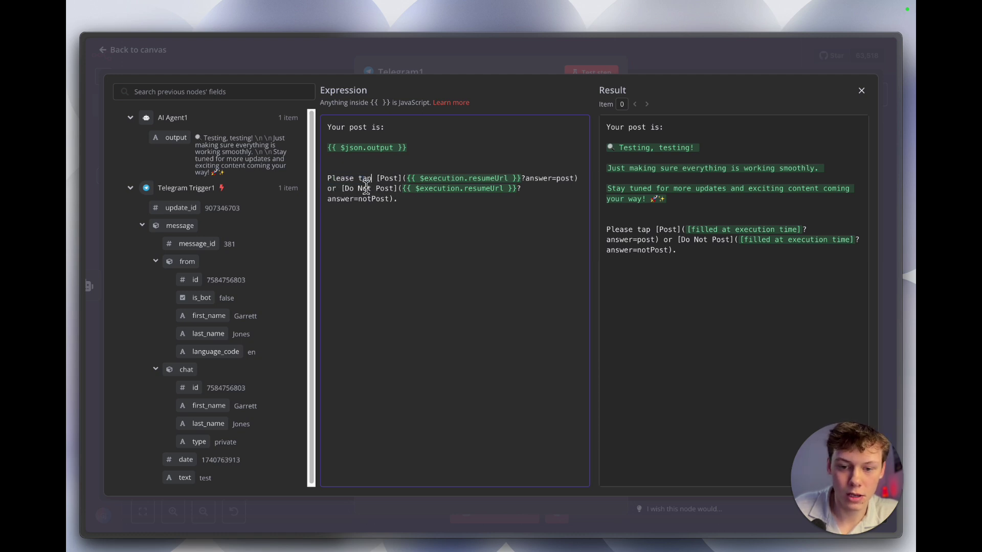
pyautogui.doubleClick(387, 178)
pyautogui.click(380, 179)
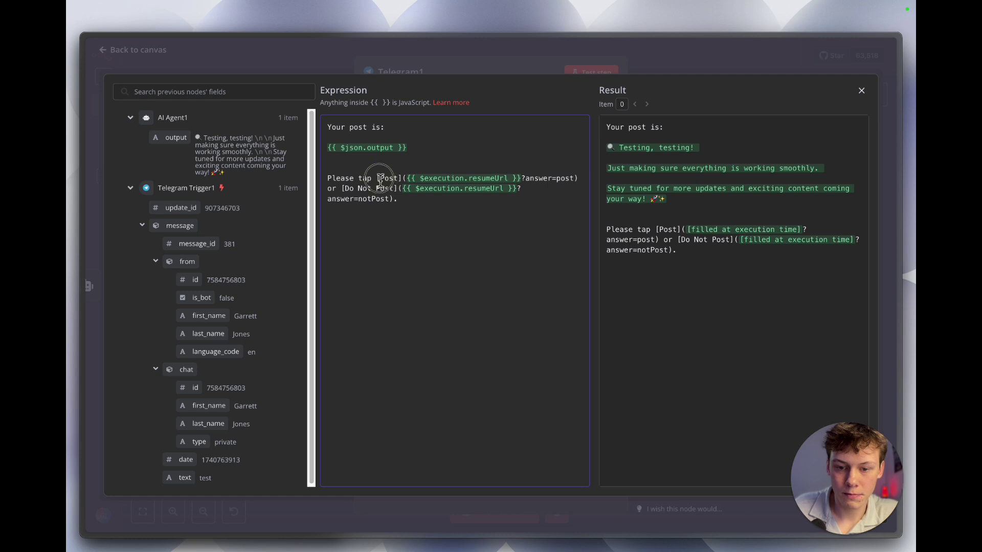
pyautogui.moveTo(381, 180)
pyautogui.mouseDown()
pyautogui.moveTo(404, 180)
pyautogui.moveTo(378, 182)
pyautogui.moveTo(396, 179)
pyautogui.mouseUp()
pyautogui.click(404, 180)
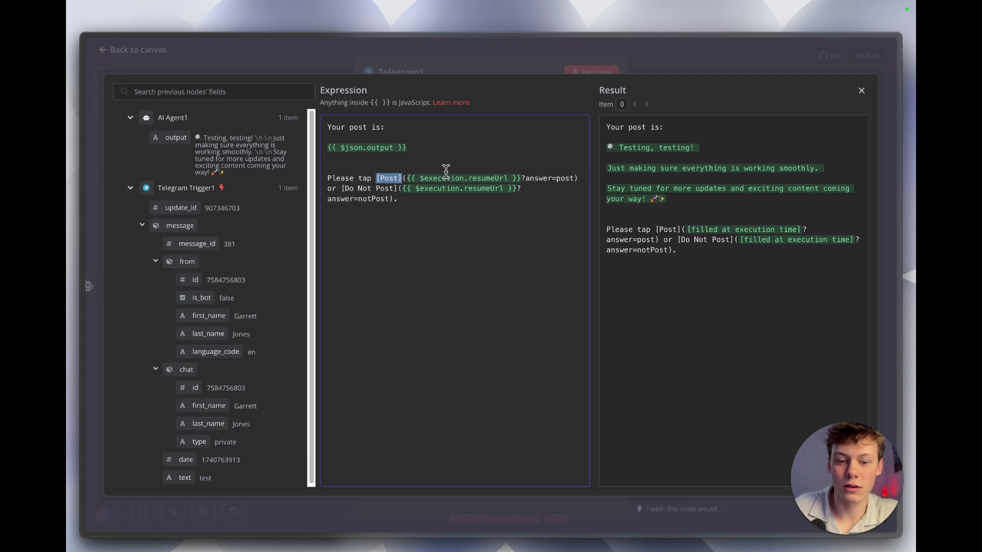
pyautogui.doubleClick(389, 179)
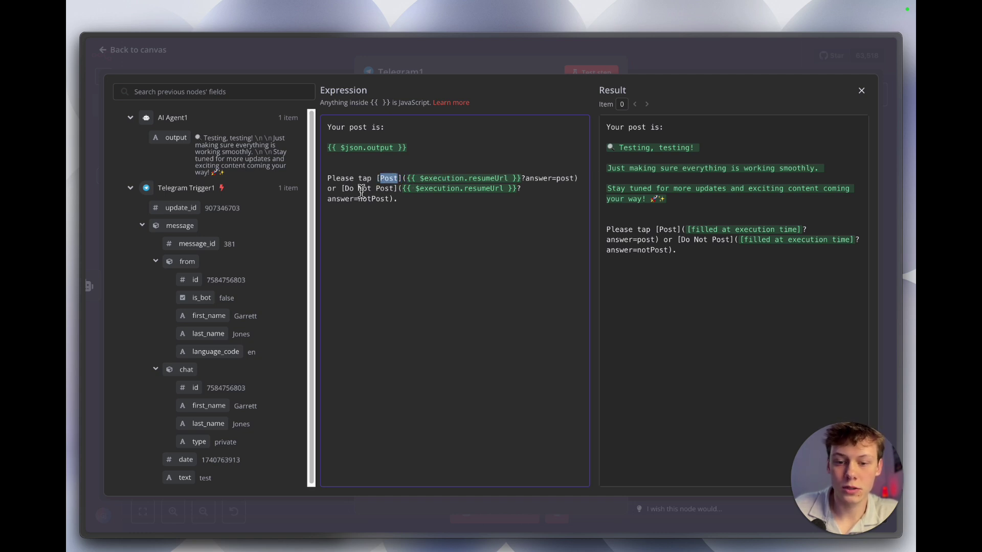
pyautogui.moveTo(344, 189); pyautogui.dragTo(392, 189)
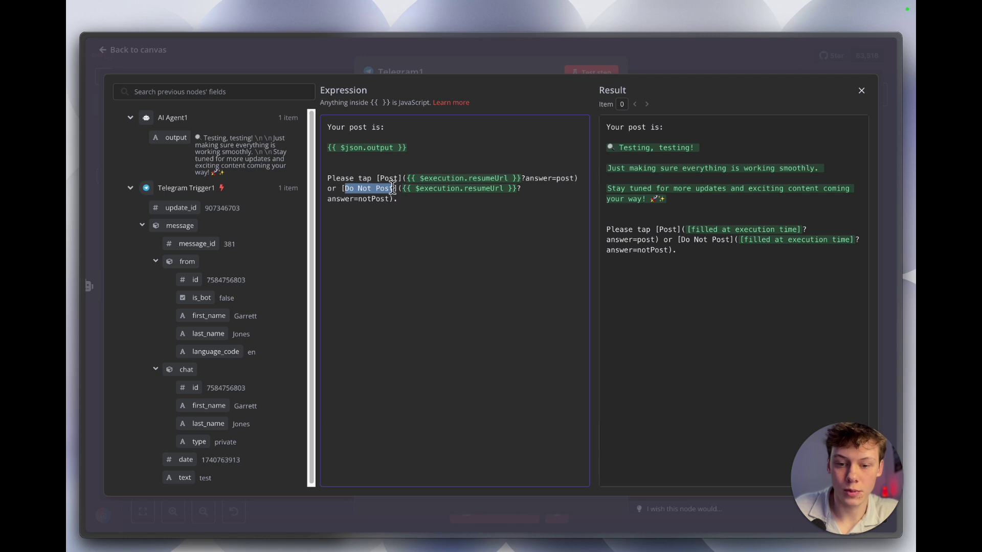
pyautogui.doubleClick(389, 179)
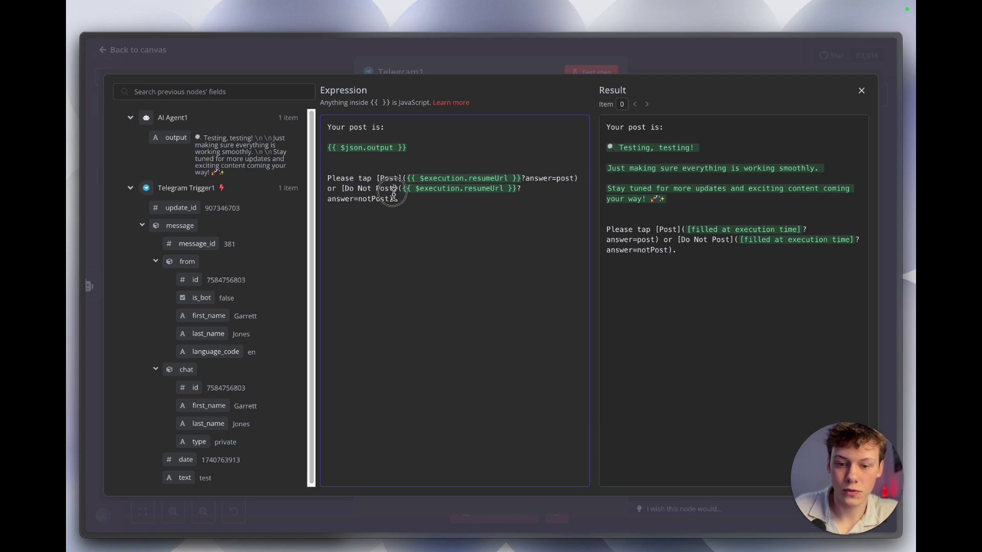
pyautogui.moveTo(395, 189); pyautogui.dragTo(342, 190)
pyautogui.click(396, 200)
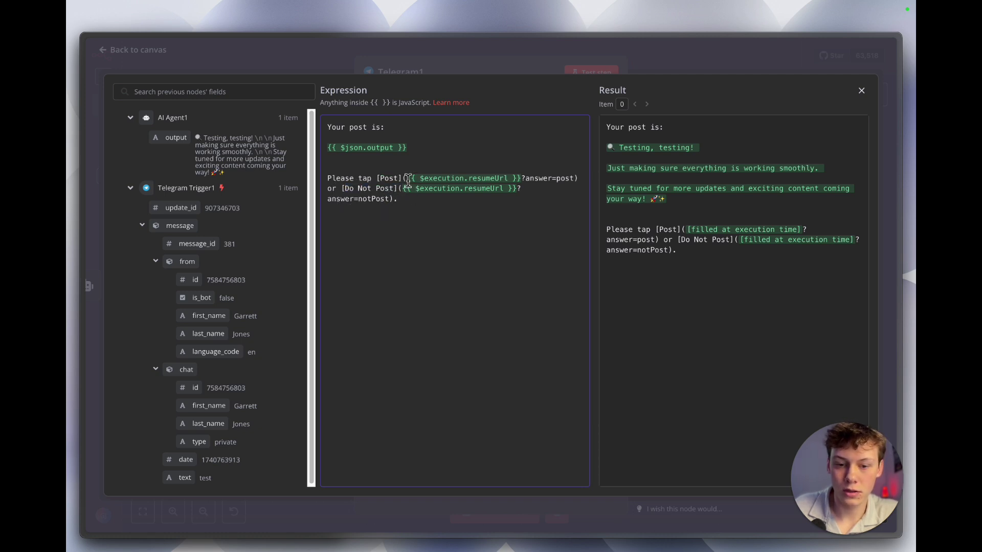
# Examine the $execution.resumeUrl references and the answer=post and answer=notPost parameters of both links, and return to the canvas
pyautogui.moveTo(408, 179); pyautogui.dragTo(518, 179)
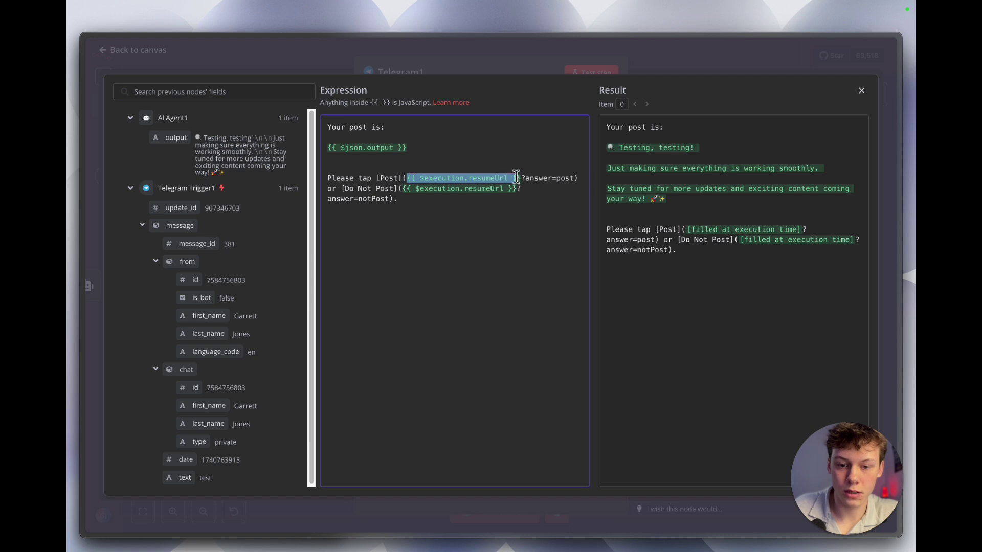
pyautogui.moveTo(408, 179); pyautogui.dragTo(518, 180)
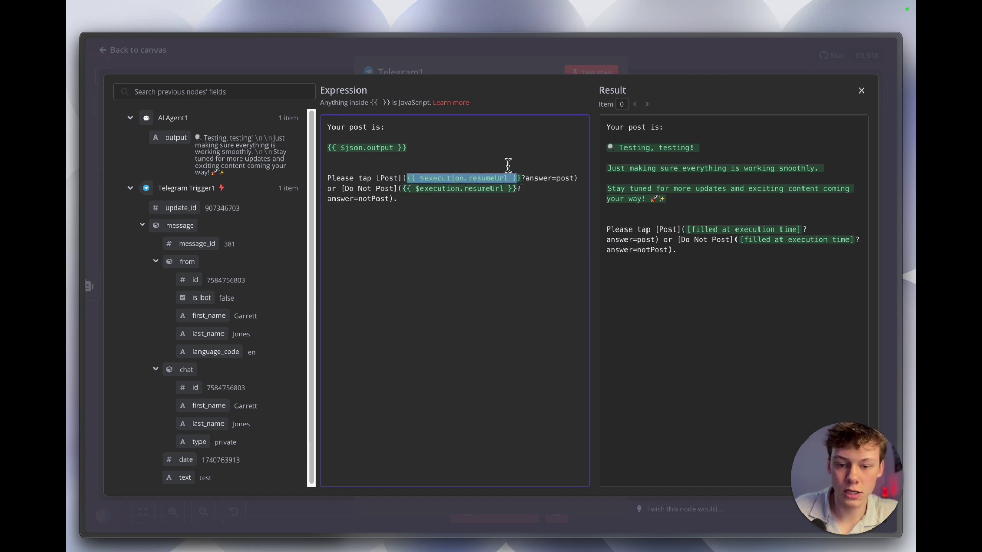
pyautogui.click(531, 188)
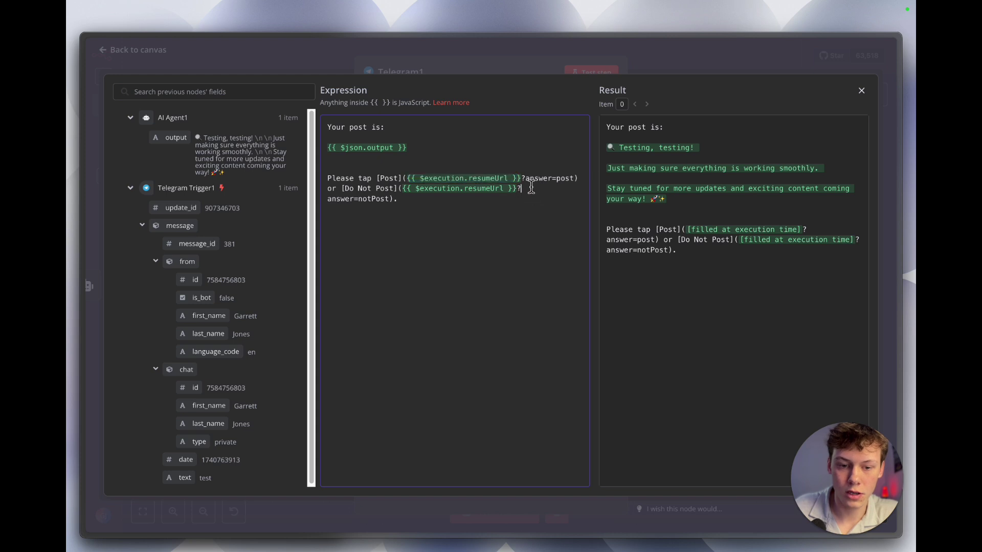
pyautogui.moveTo(526, 179); pyautogui.dragTo(551, 178)
pyautogui.doubleClick(568, 179)
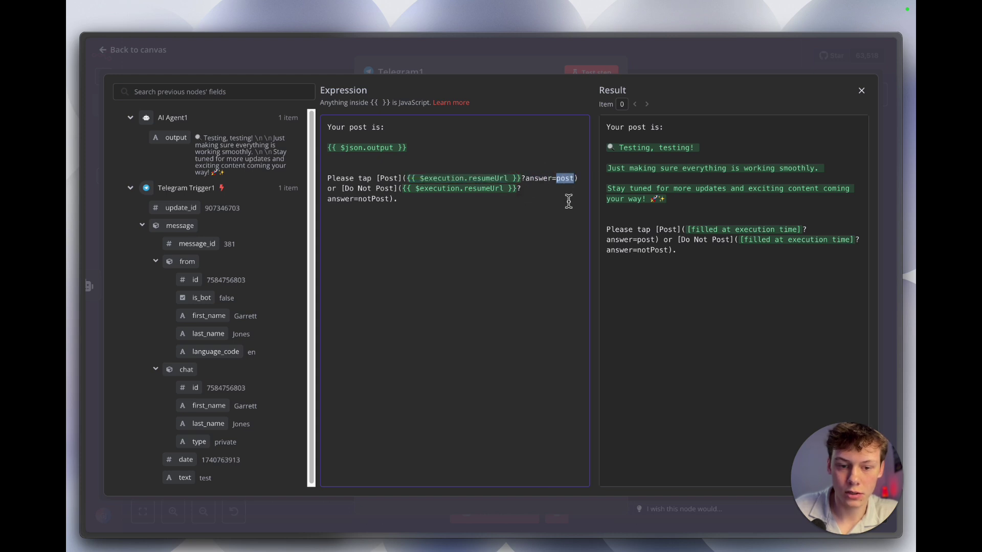
pyautogui.click(559, 205)
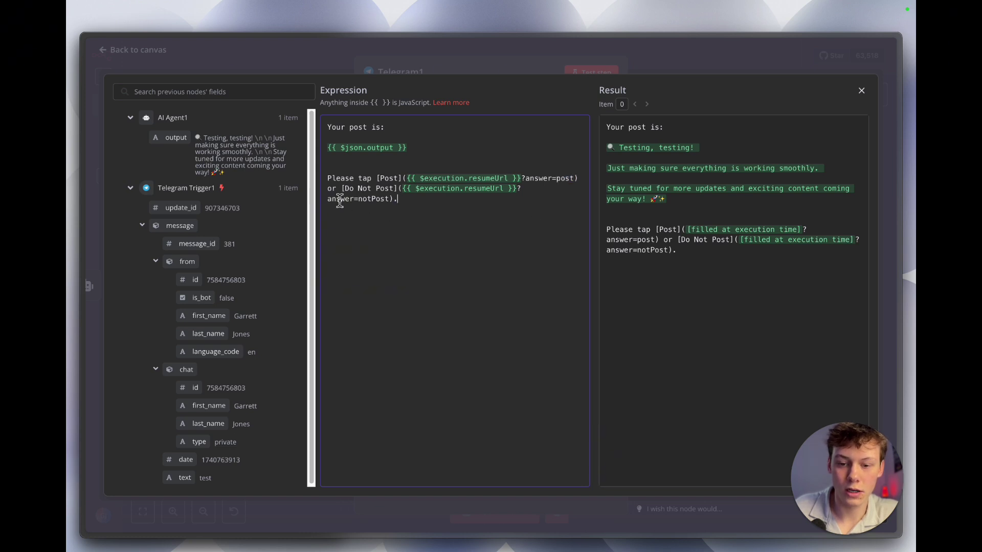
pyautogui.moveTo(327, 201); pyautogui.dragTo(354, 201)
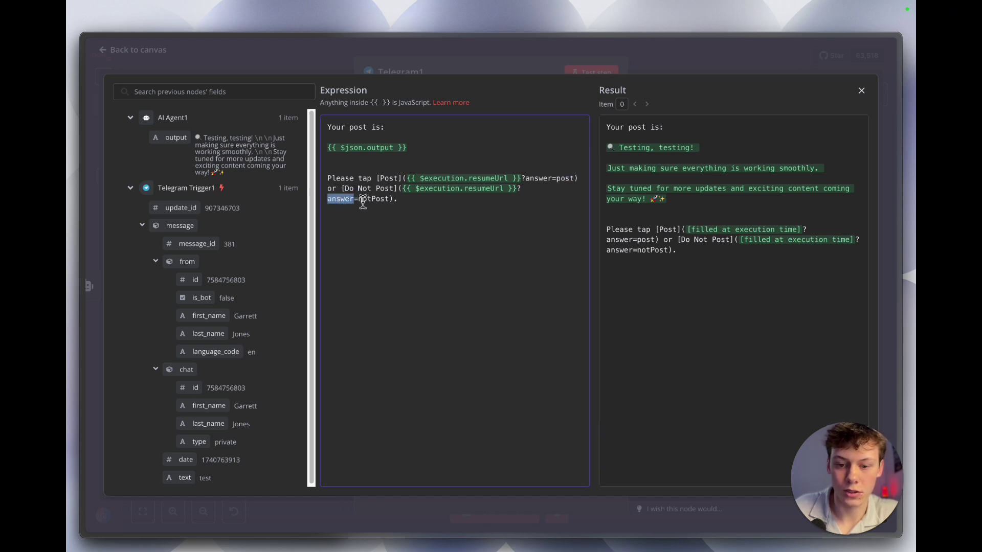
pyautogui.doubleClick(373, 200)
pyautogui.click(409, 200)
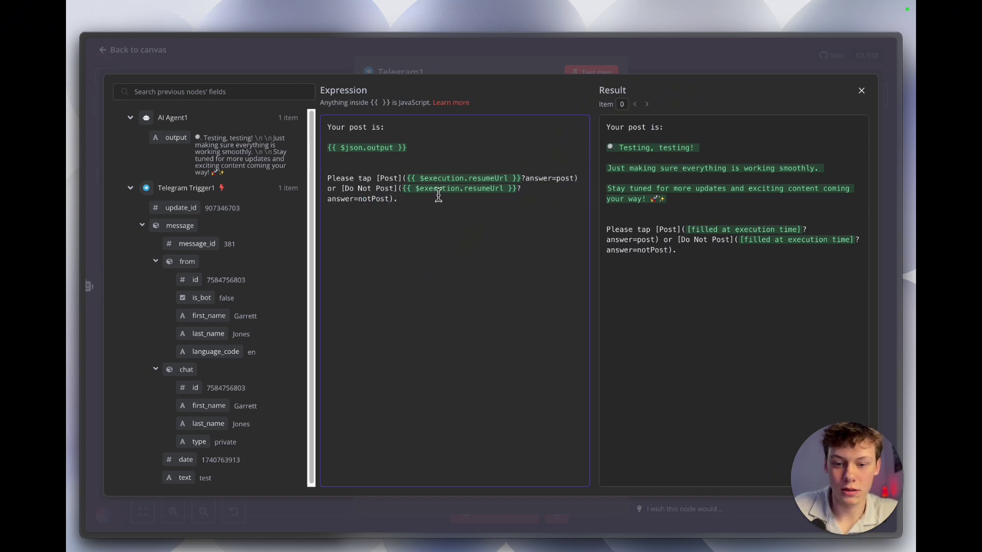
pyautogui.moveTo(434, 197); pyautogui.dragTo(322, 178)
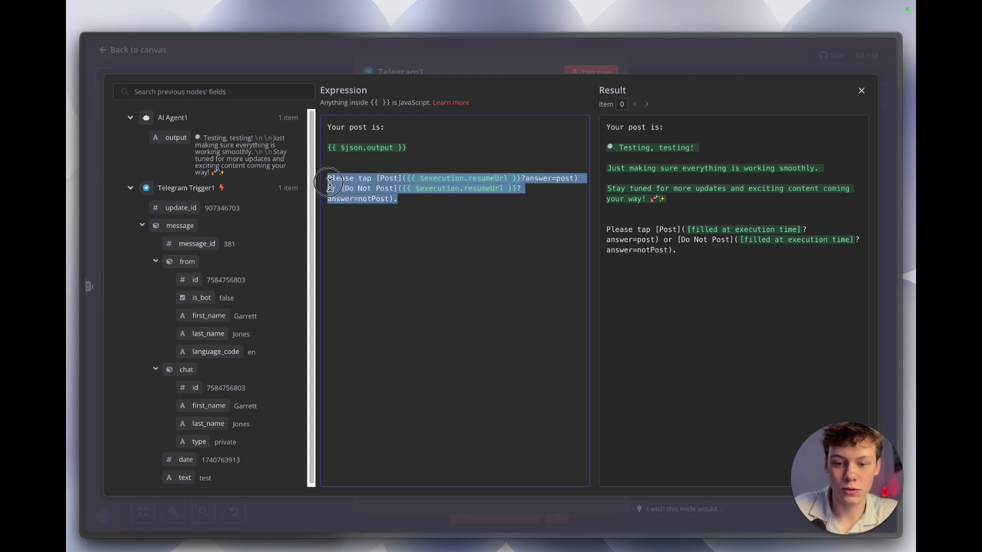
pyautogui.click(472, 221)
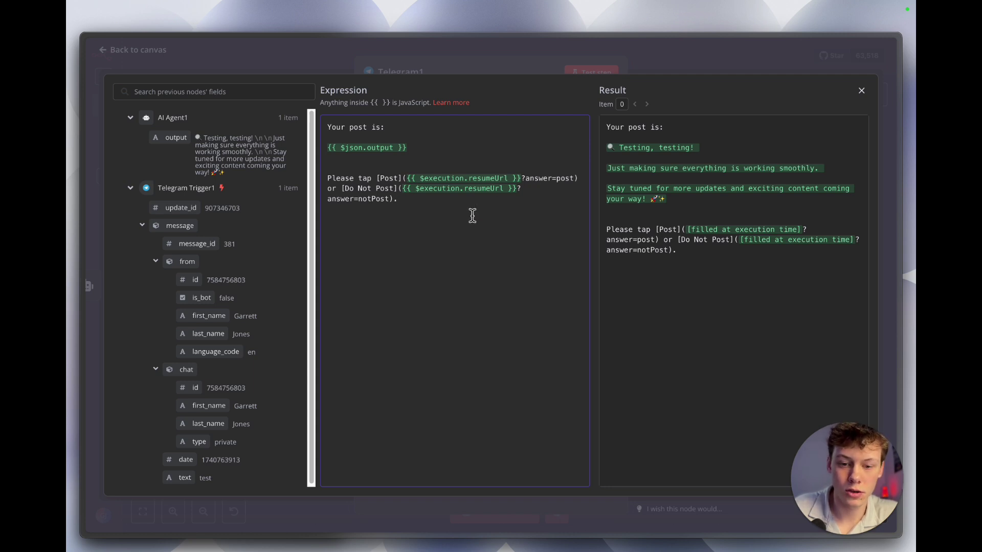
pyautogui.click(620, 57)
pyautogui.scroll(-3, 545, 329)
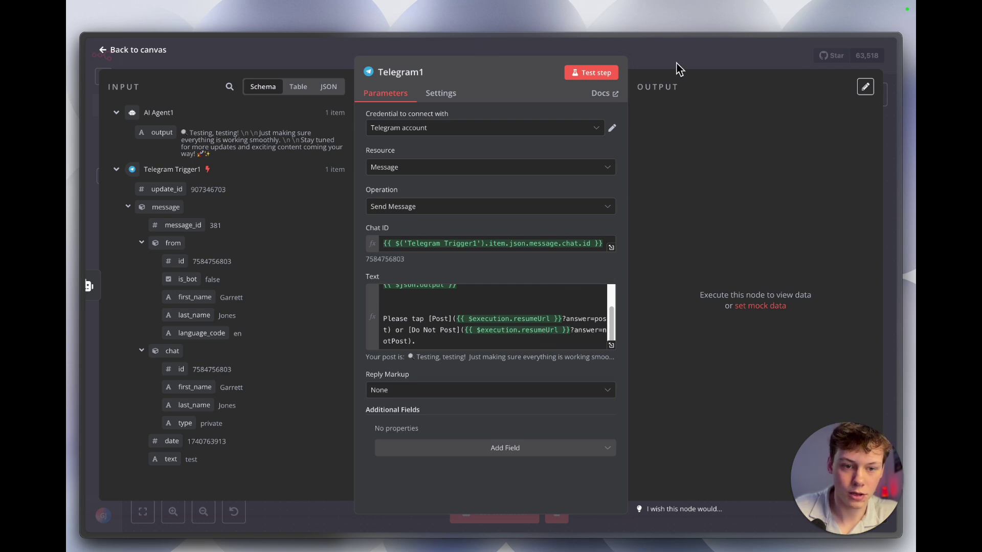
pyautogui.click(680, 65)
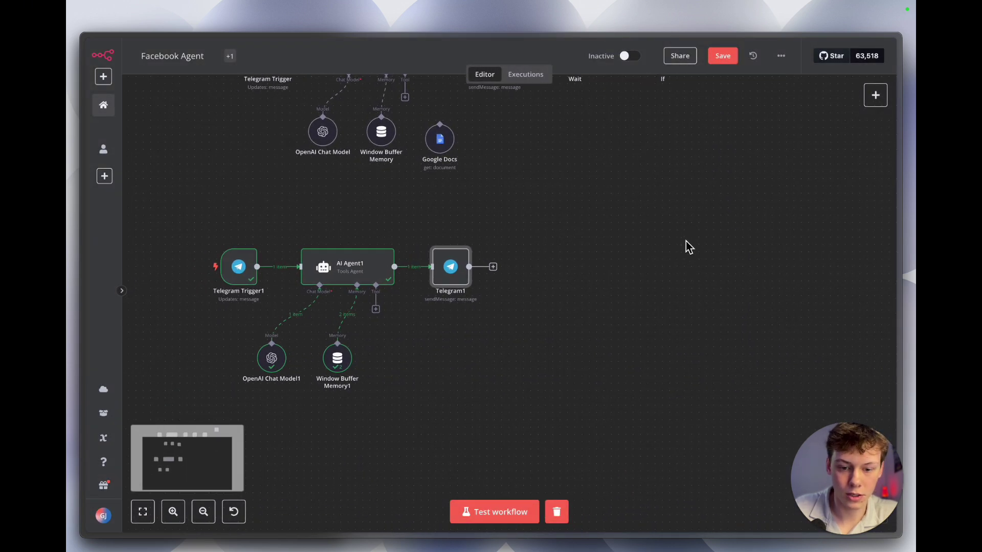
# Add a Wait node after Telegram1 and set its Resume parameter to On Webhook Call
pyautogui.scroll(3, 689, 247)
pyautogui.click(469, 337)
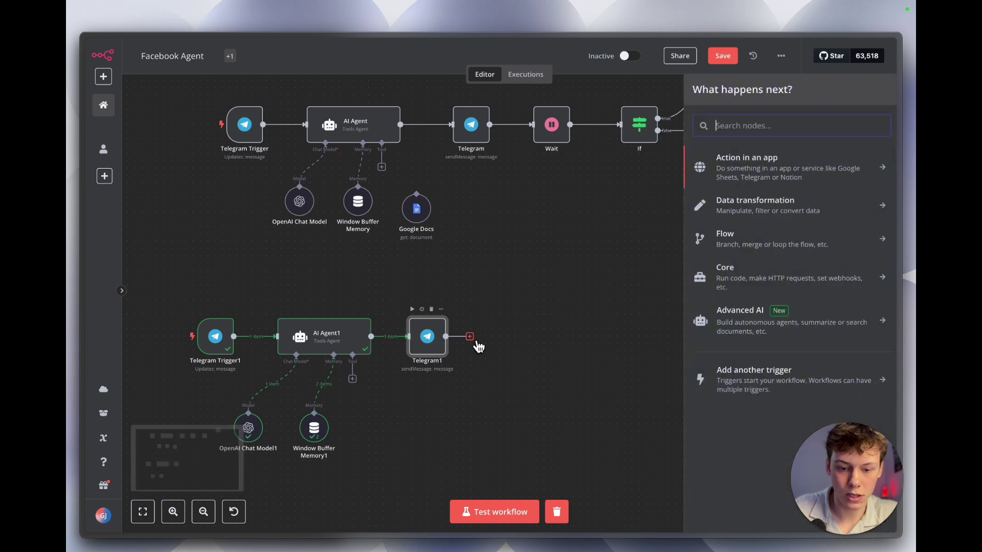
pyautogui.write('wait')
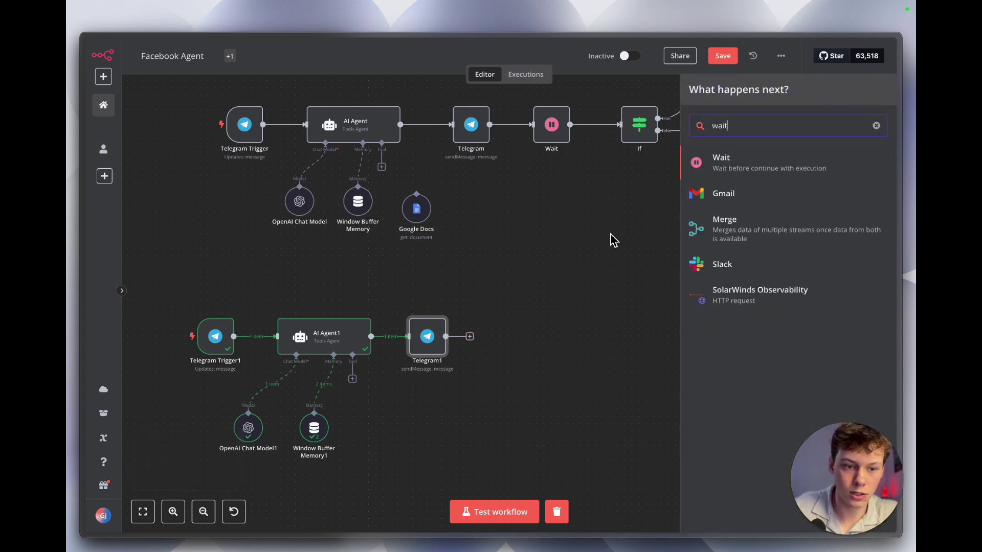
pyautogui.click(745, 172)
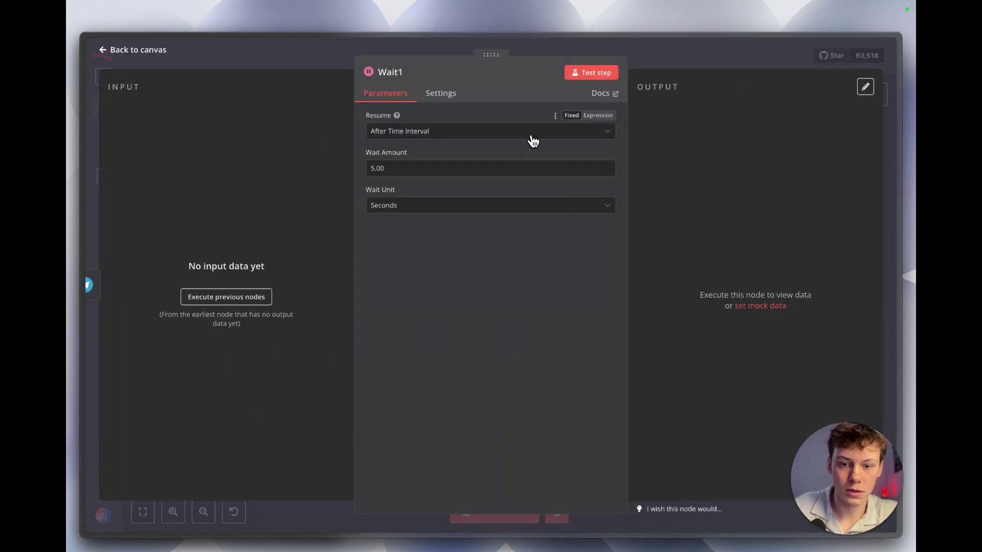
pyautogui.click(532, 135)
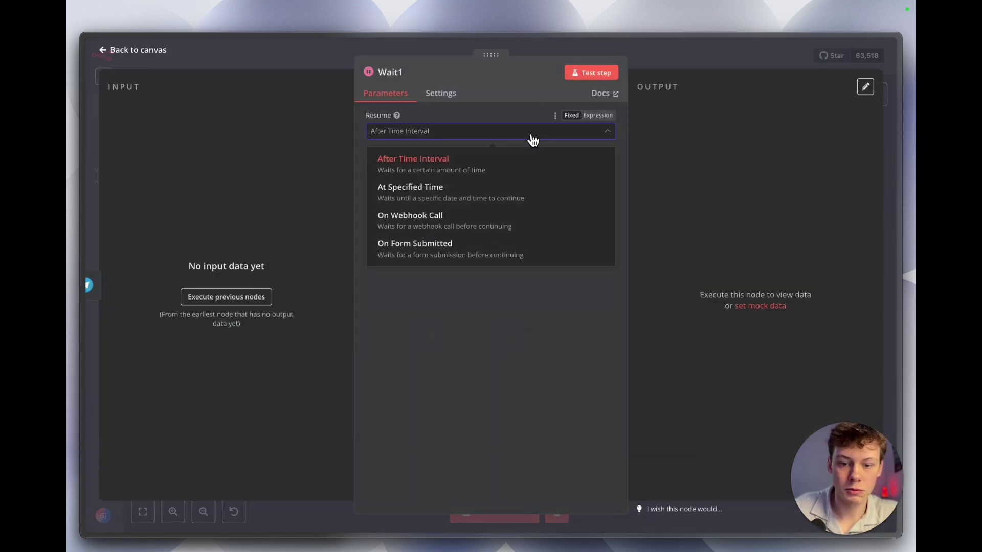
pyautogui.click(438, 225)
pyautogui.click(447, 126)
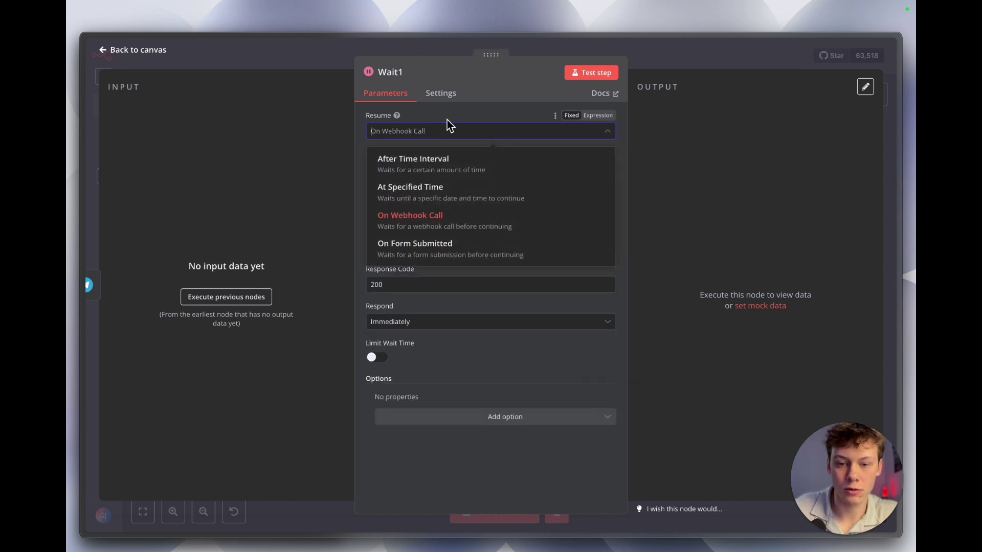
pyautogui.click(447, 125)
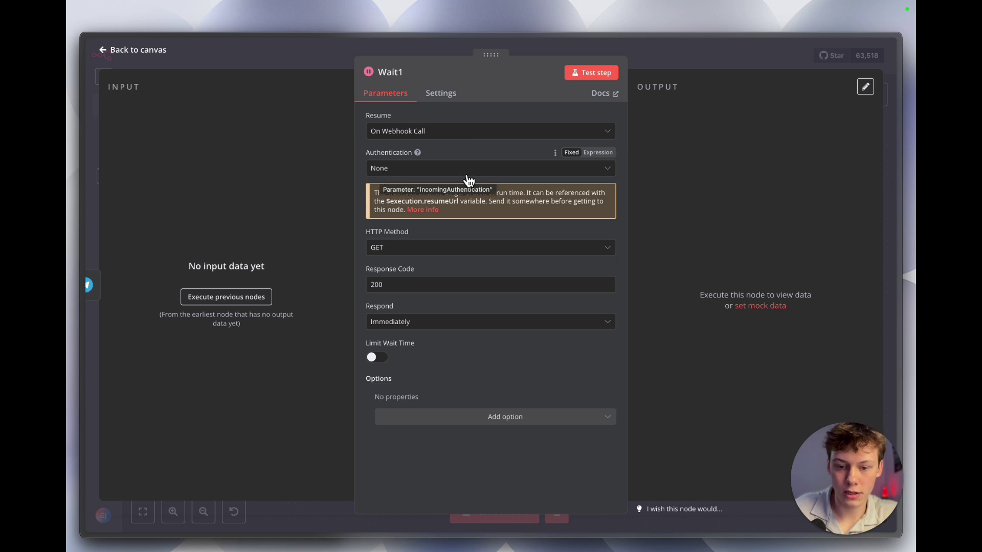
pyautogui.press('Escape')
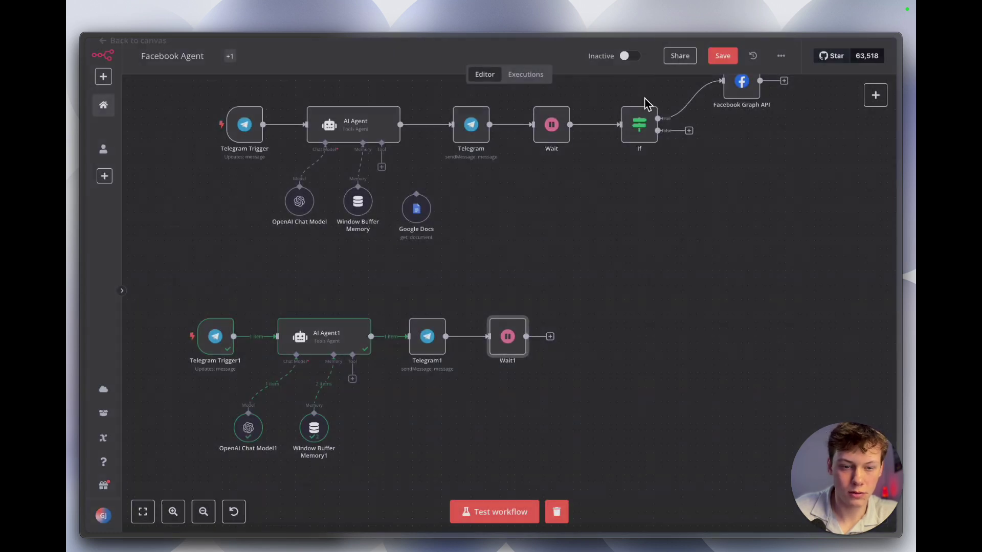
# Compare the original Wait node's parameters and options with those of Wait1
pyautogui.doubleClick(547, 134)
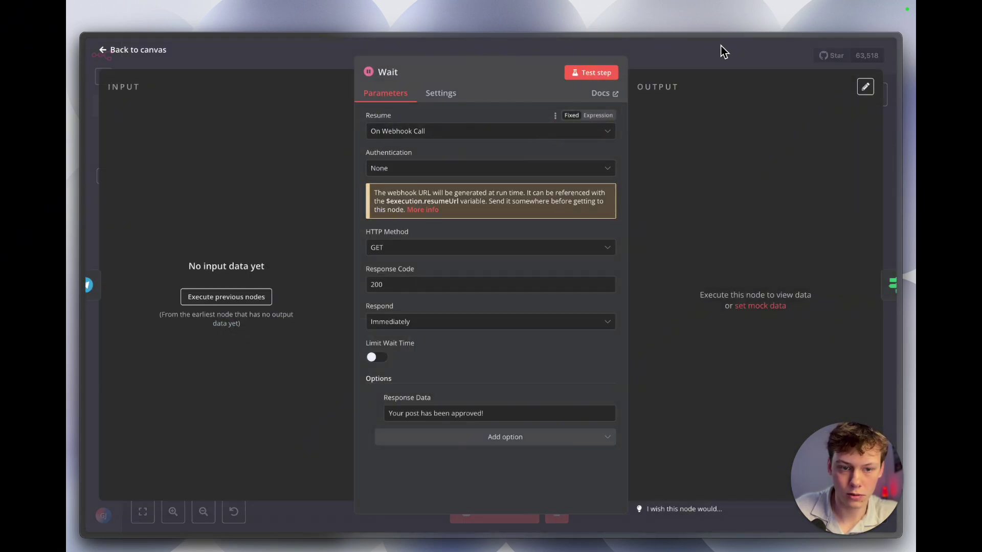
pyautogui.press('Escape')
pyautogui.doubleClick(507, 332)
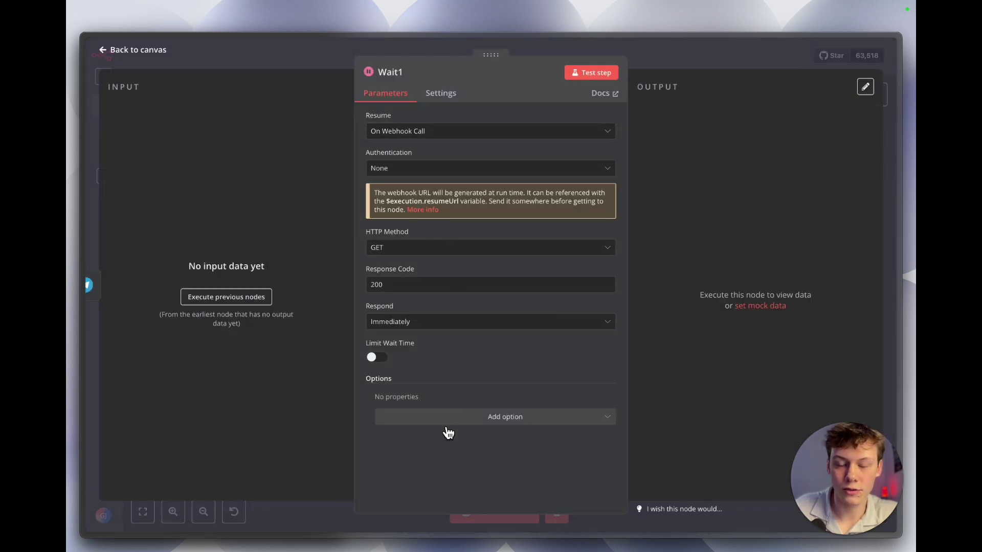
pyautogui.click(698, 64)
pyautogui.scroll(5, 539, 335)
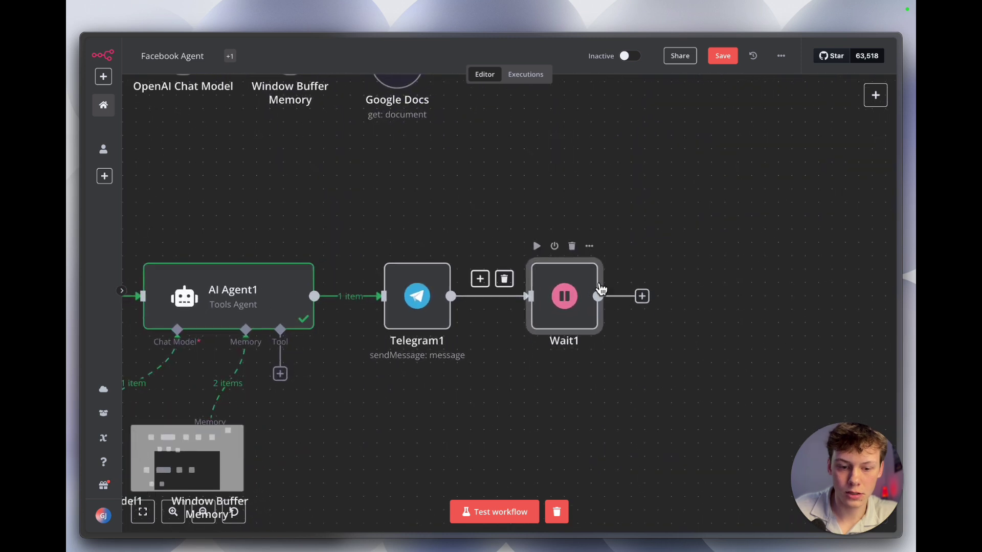
# Review the Post link and its $execution.resumeUrl reference in Telegram1's Text expression, and return to the canvas
pyautogui.scroll(-5, 586, 295)
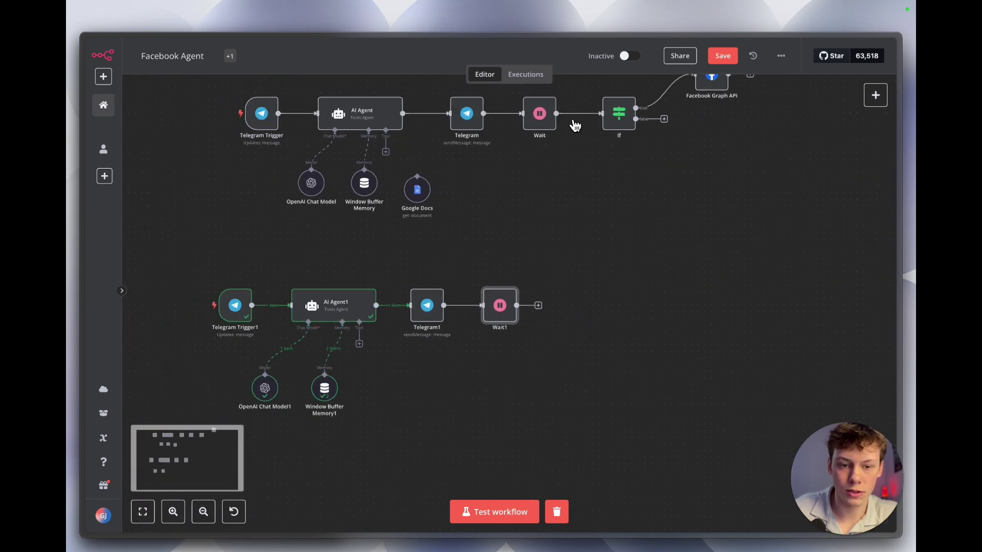
pyautogui.hscroll(1, 565, 222)
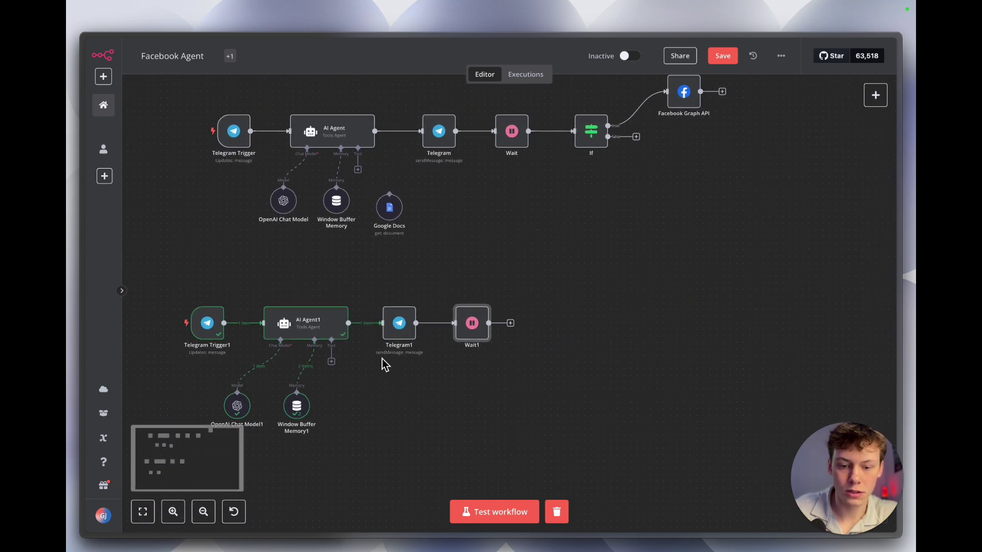
pyautogui.doubleClick(404, 327)
pyautogui.click(437, 318)
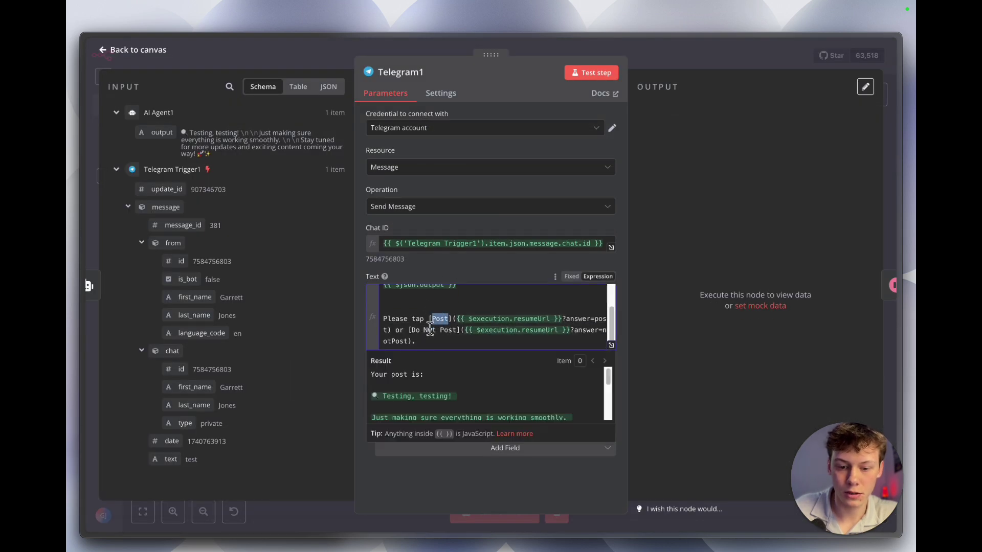
pyautogui.click(455, 329)
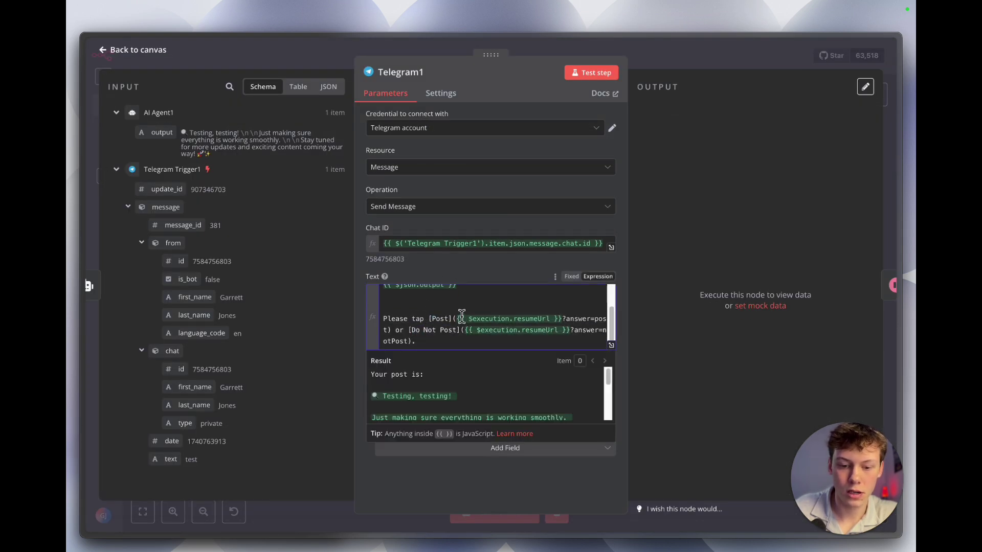
pyautogui.moveTo(461, 319); pyautogui.dragTo(557, 323)
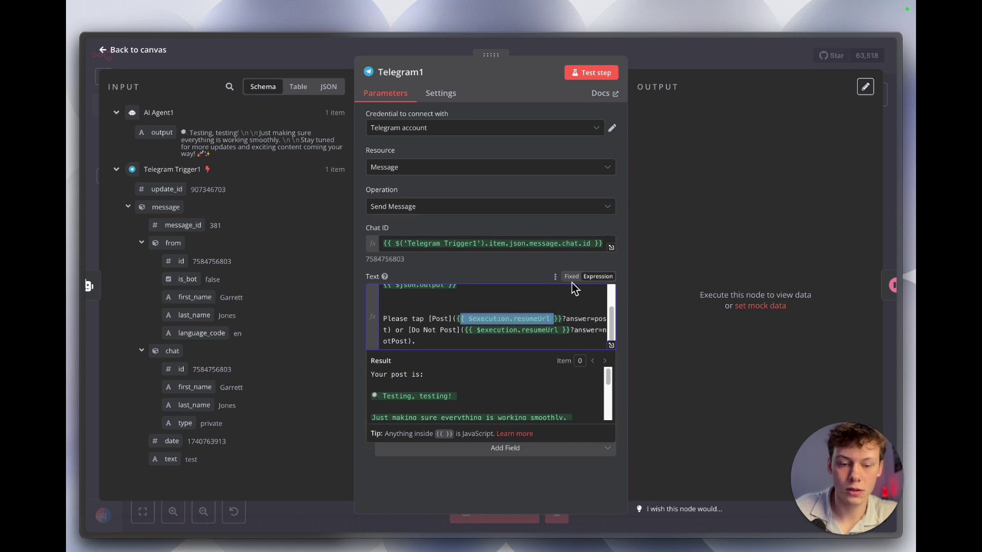
pyautogui.click(673, 70)
# Check the Resume parameter of the Wait1 node and return to the canvas
pyautogui.scroll(5, 478, 323)
pyautogui.click(479, 321)
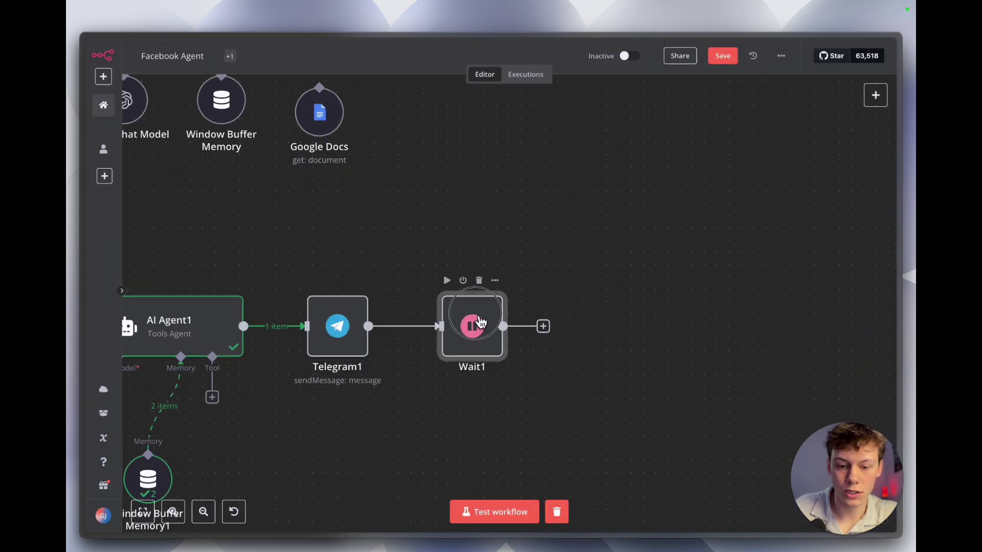
pyautogui.doubleClick(479, 321)
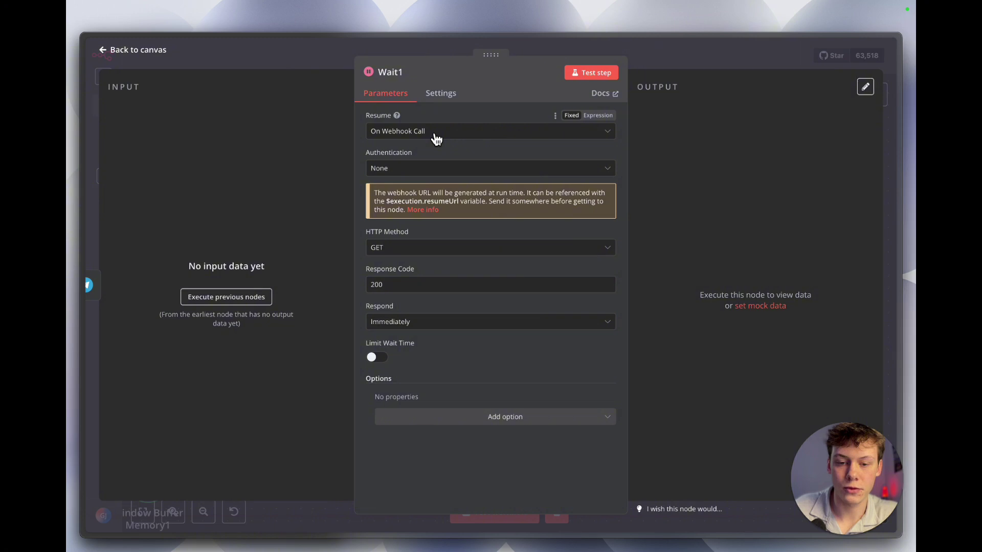
pyautogui.click(668, 78)
pyautogui.scroll(-2, 567, 230)
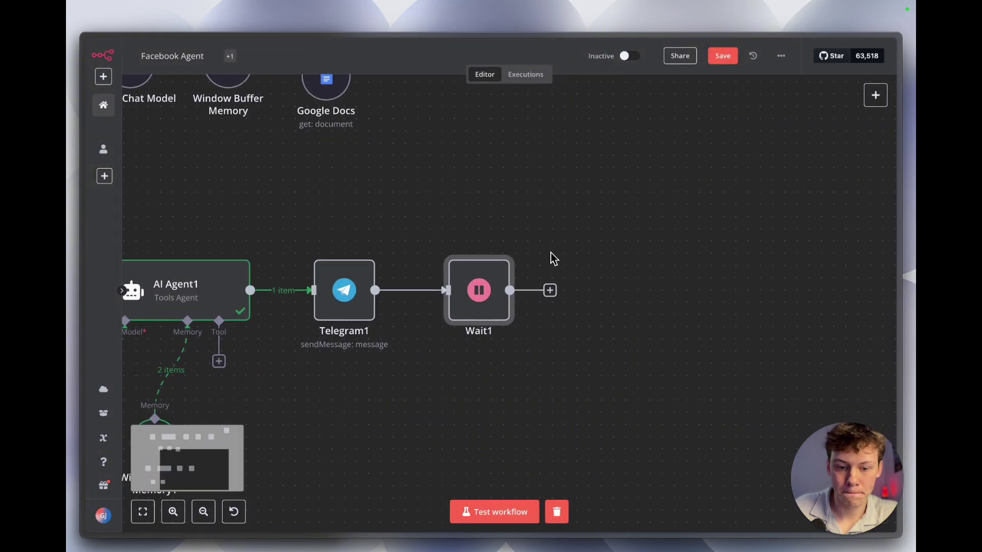
# Add an If node after Wait1 and return to the canvas with its condition left empty
pyautogui.click(549, 290)
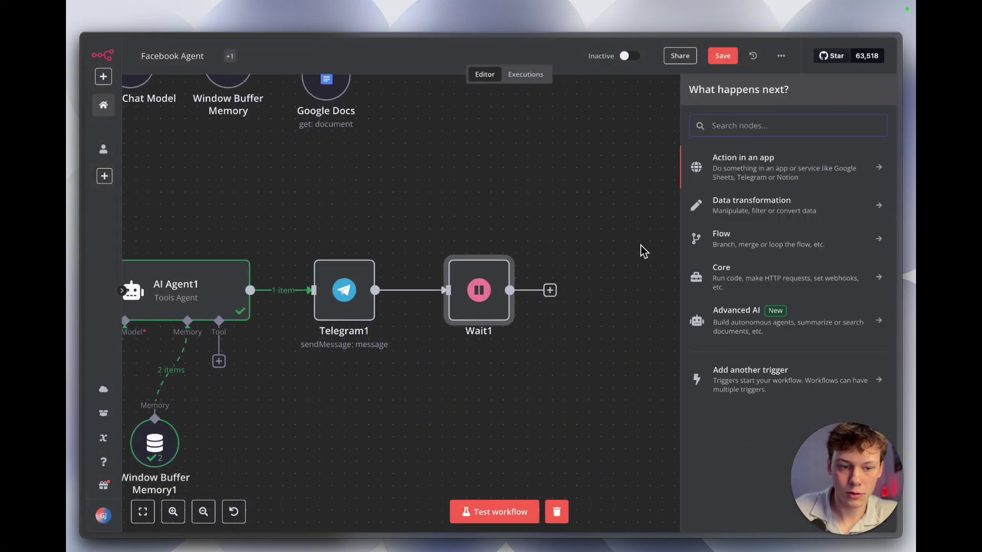
pyautogui.write('swit')
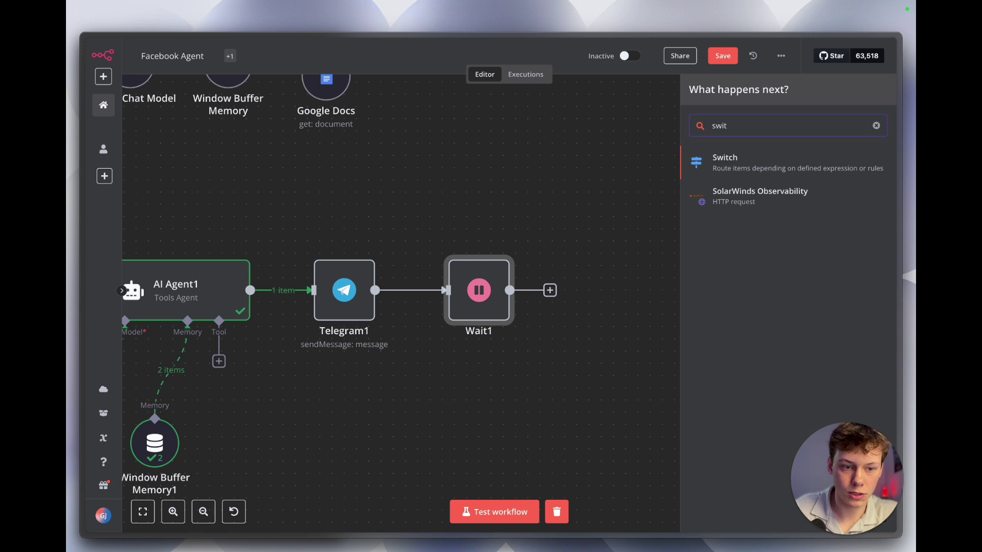
pyautogui.press('BackSpace')
pyautogui.press('BackSpace')
pyautogui.press('BackSpace')
pyautogui.press('BackSpace')
pyautogui.write('if')
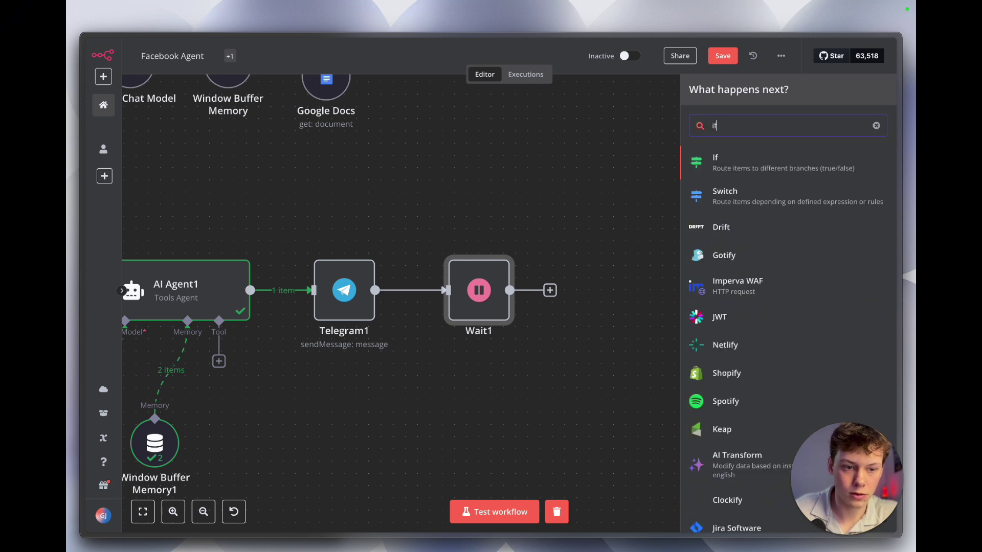
pyautogui.click(765, 168)
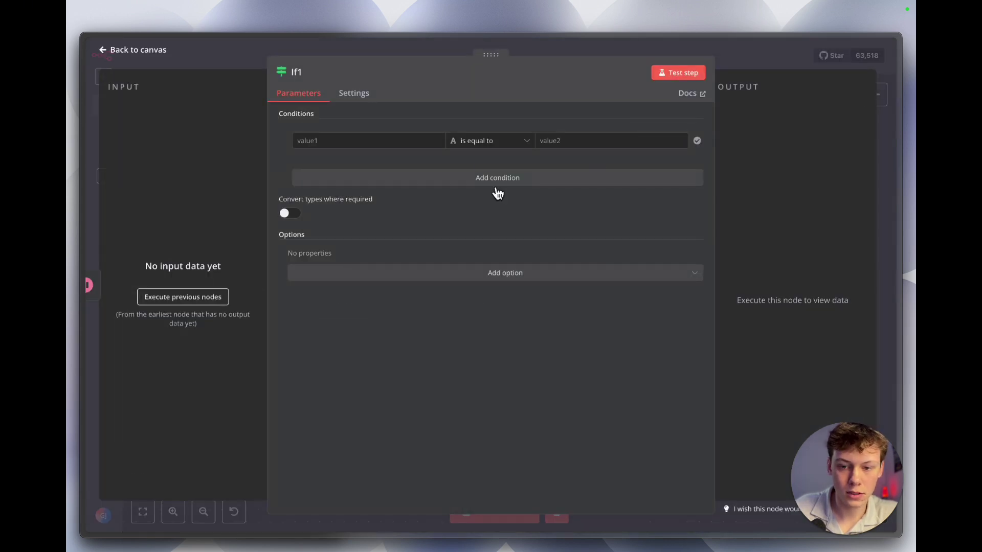
pyautogui.click(397, 142)
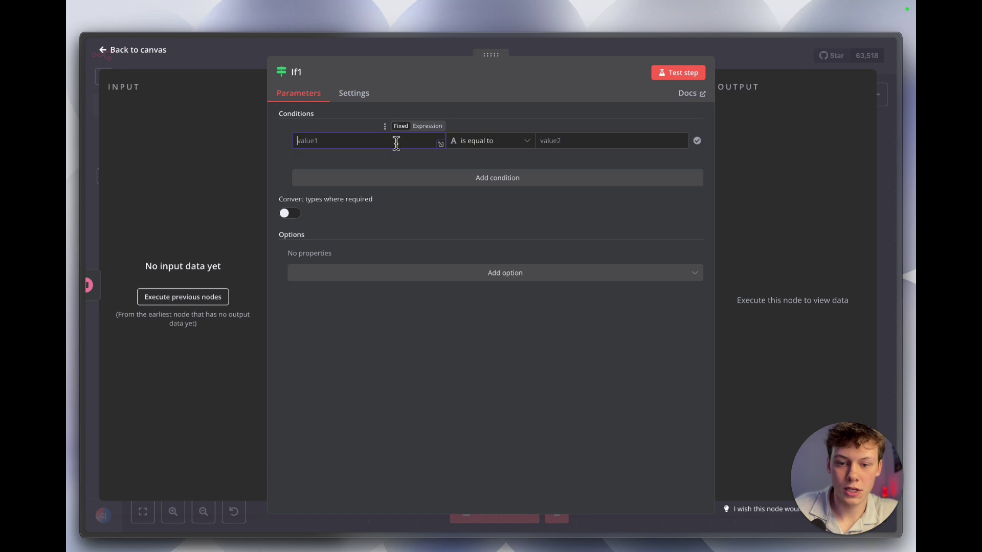
pyautogui.click(486, 109)
pyautogui.click(752, 63)
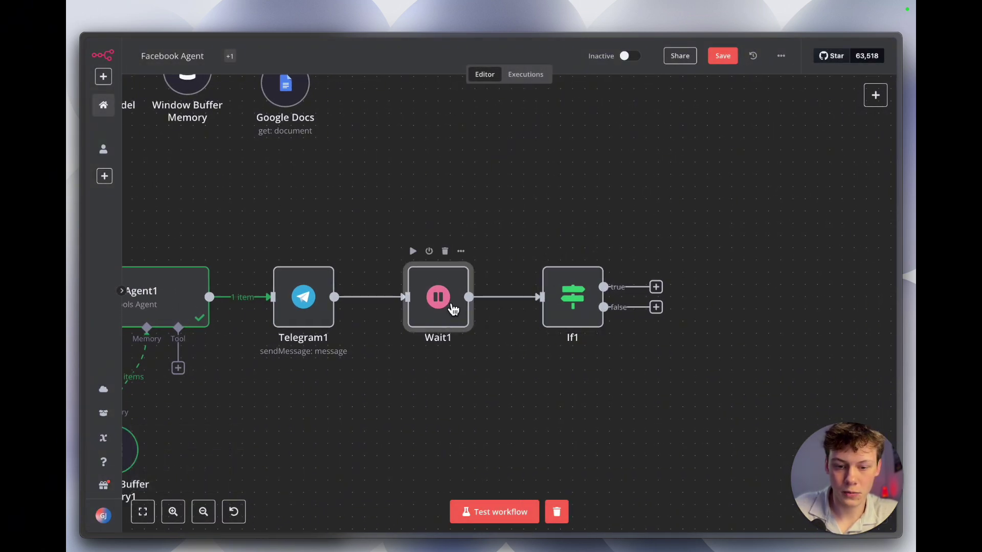
# Examine the answer parameter and its post value in the expanded Text expression of Telegram1, and return to the canvas
pyautogui.doubleClick(452, 306)
pyautogui.press('Escape')
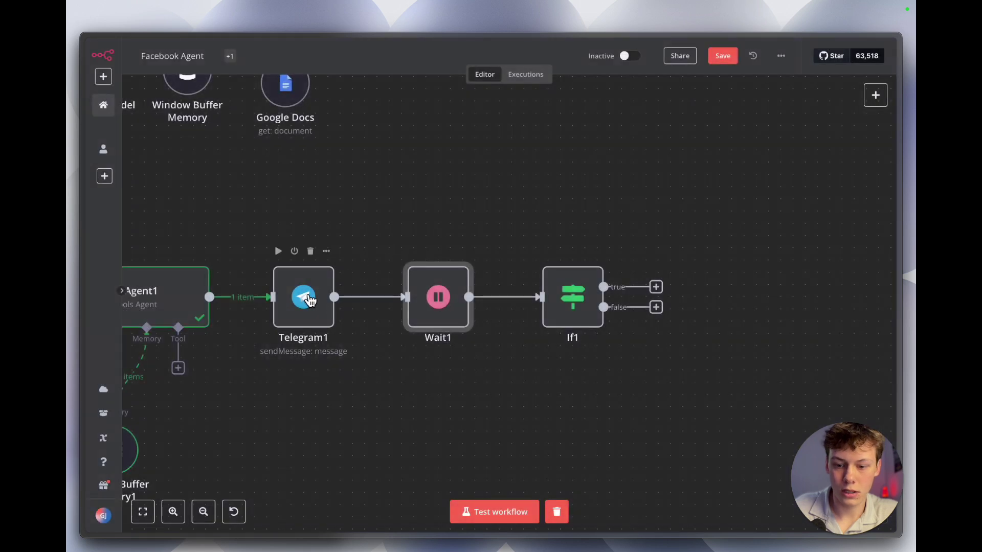
pyautogui.doubleClick(302, 293)
pyautogui.scroll(-2, 527, 305)
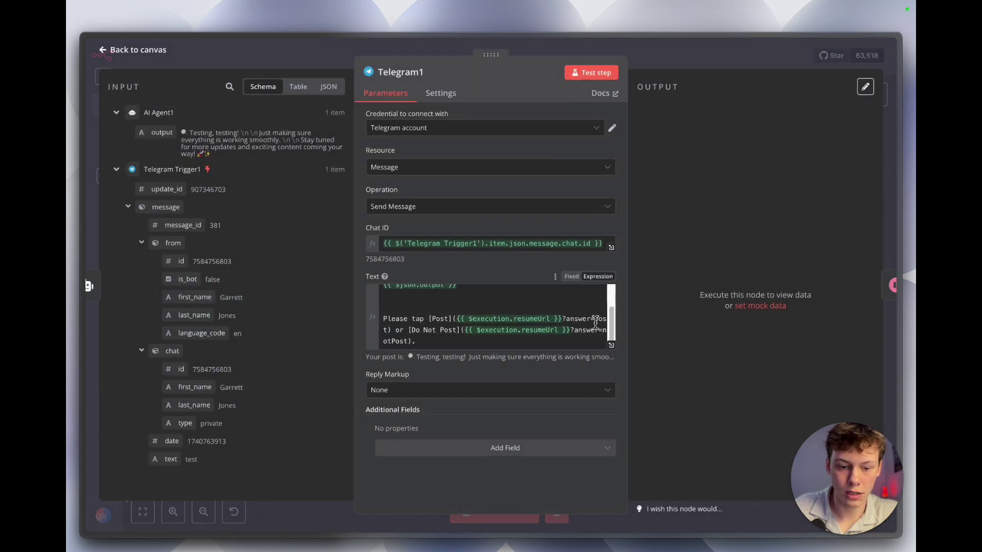
pyautogui.click(611, 346)
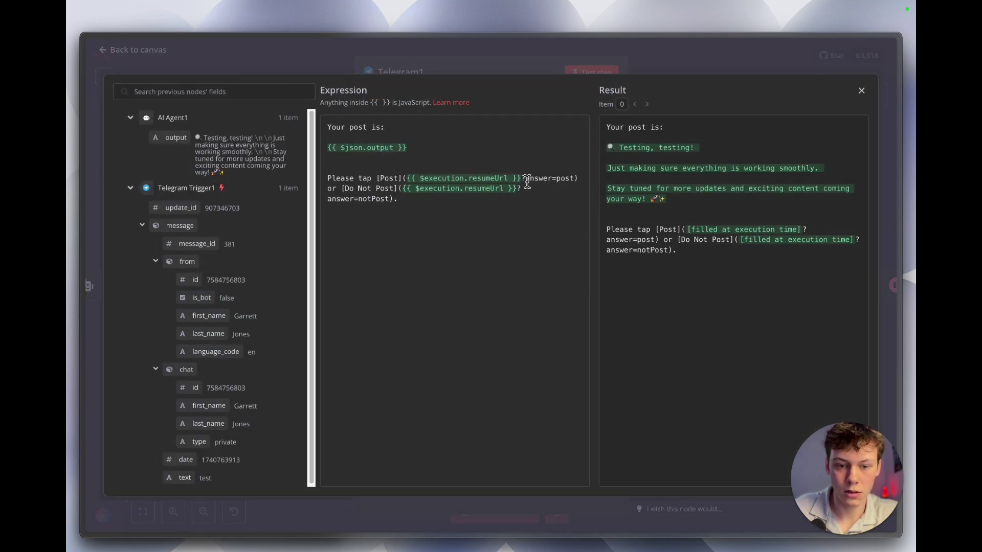
pyautogui.moveTo(526, 182); pyautogui.dragTo(551, 185)
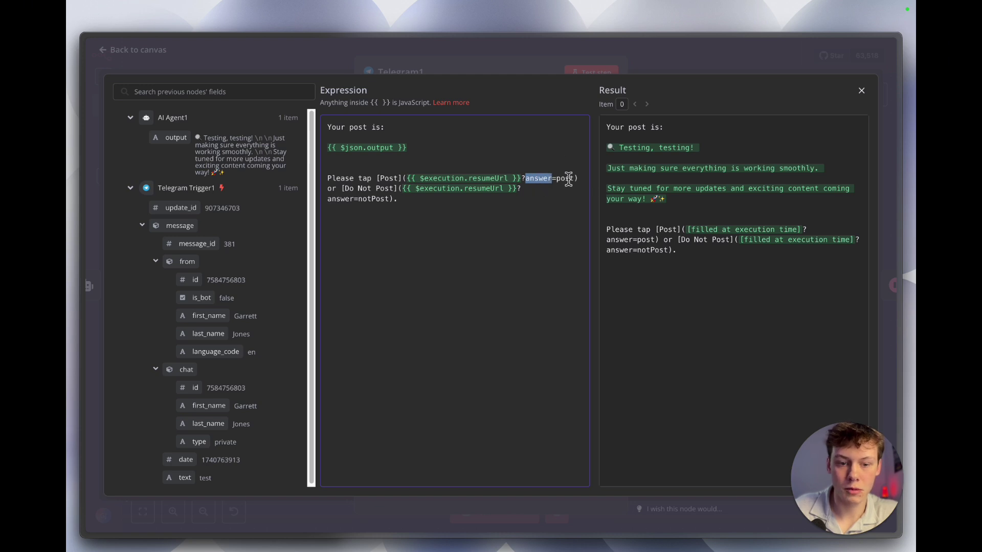
pyautogui.doubleClick(568, 179)
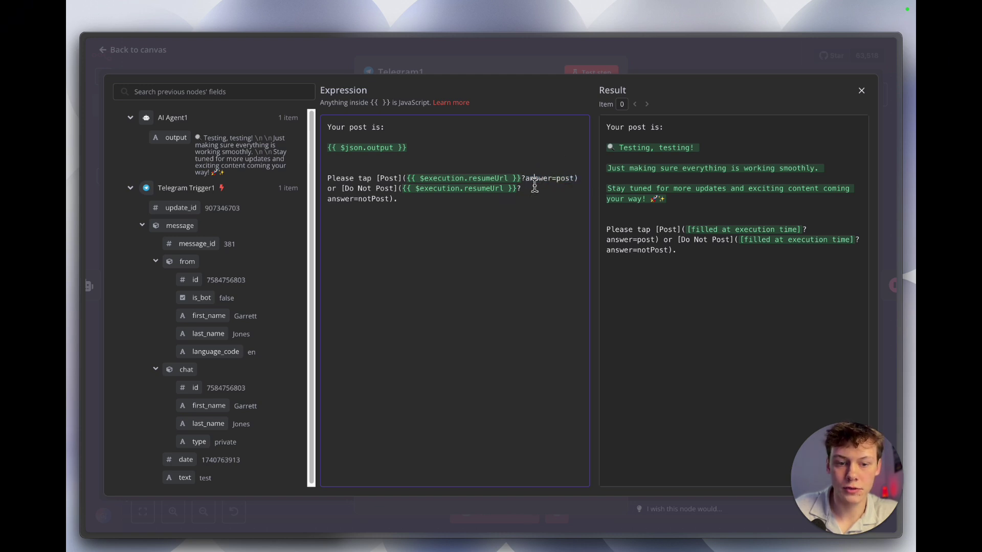
pyautogui.doubleClick(563, 178)
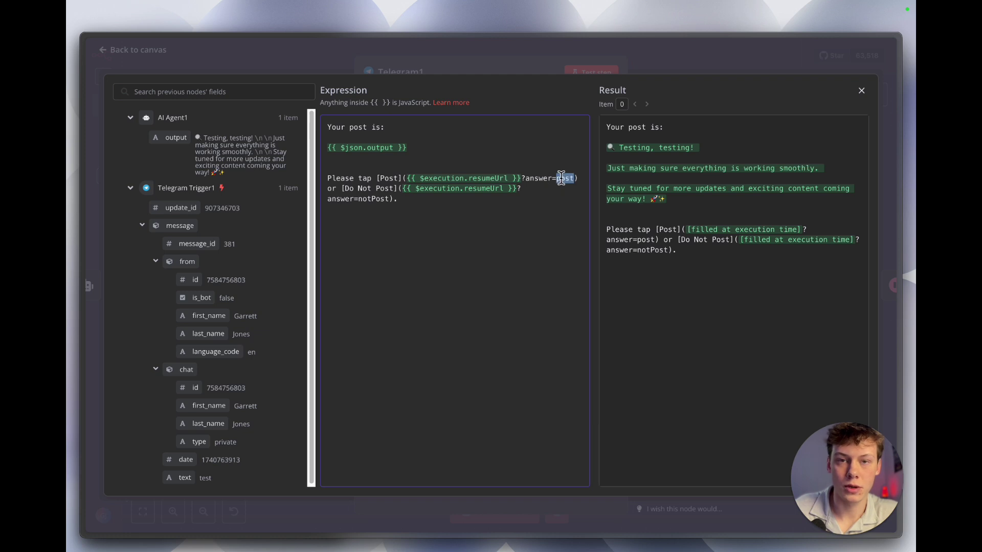
pyautogui.click(683, 60)
pyautogui.click(683, 59)
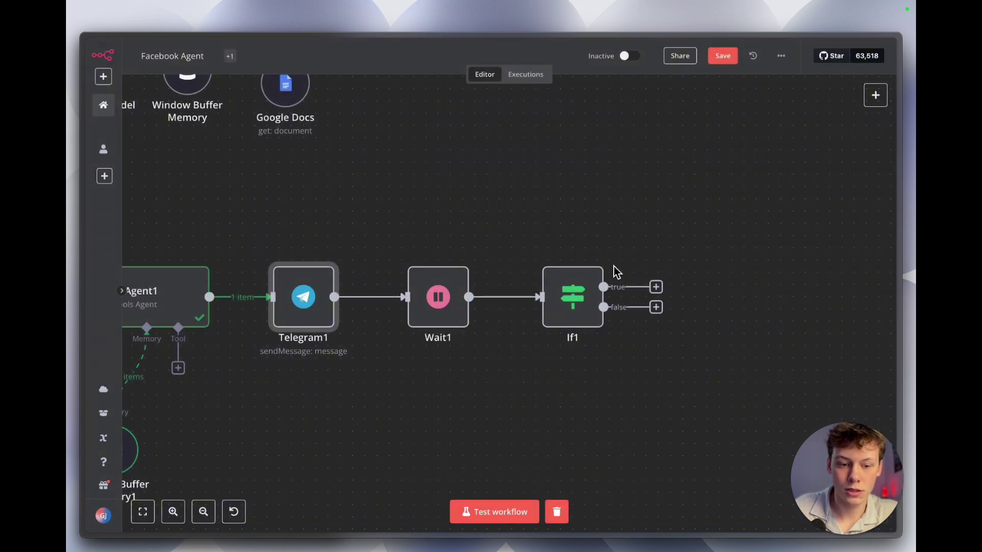
# Open the If1 node and execute its previous nodes to fetch input data
pyautogui.doubleClick(580, 313)
pyautogui.click(367, 145)
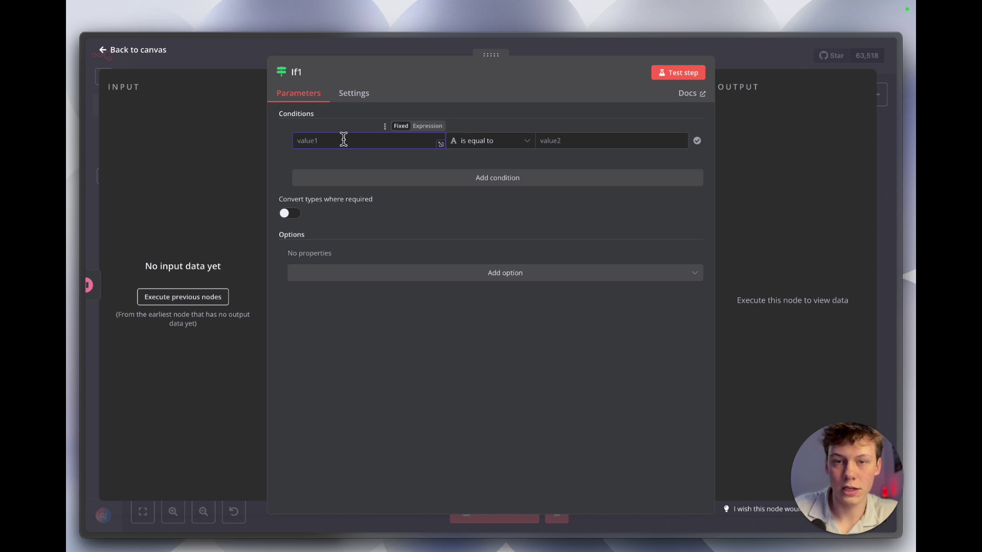
pyautogui.click(199, 299)
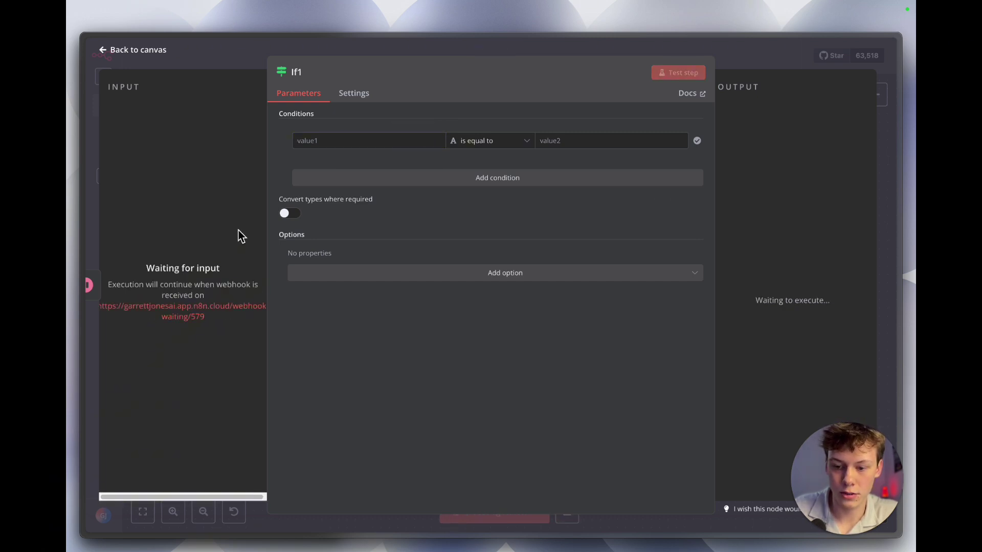
# Arrange n8n beside Telegram, follow an approval link in the newest n8n_connect message to resume the execution, and close the response page
pyautogui.hotkey('ctrl', 'alt', 'e')
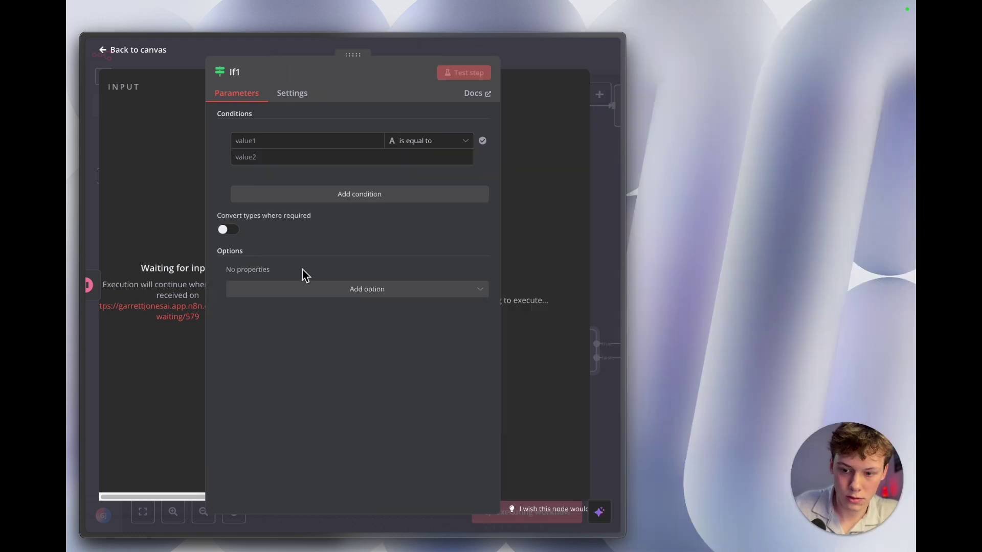
pyautogui.hotkey('ctrl', 'alt', 't')
pyautogui.click(219, 484)
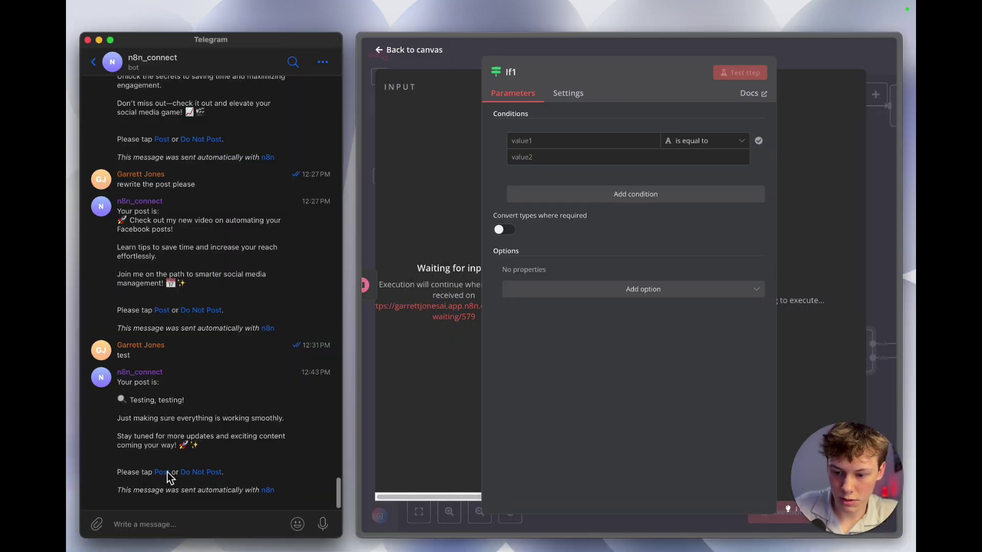
pyautogui.click(162, 471)
pyautogui.click(265, 327)
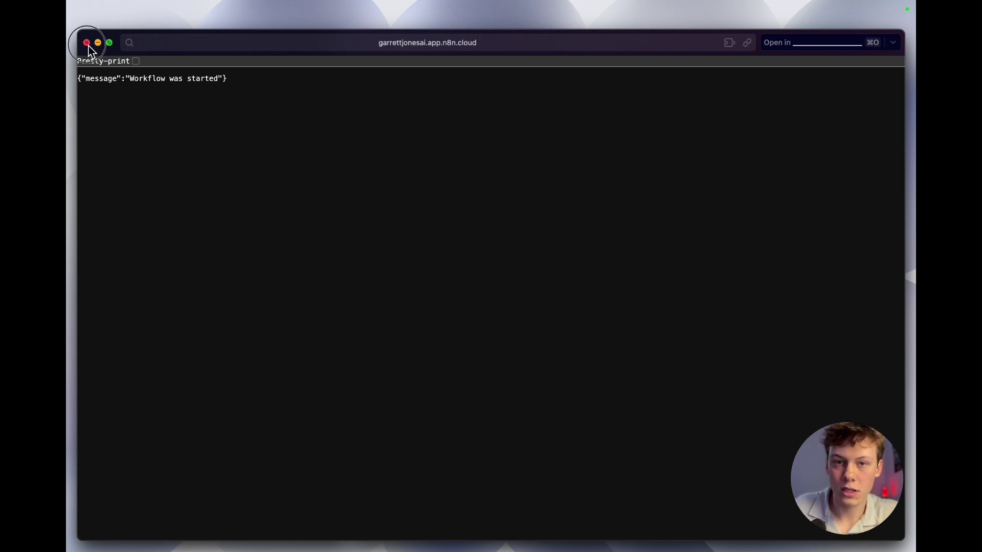
pyautogui.click(87, 42)
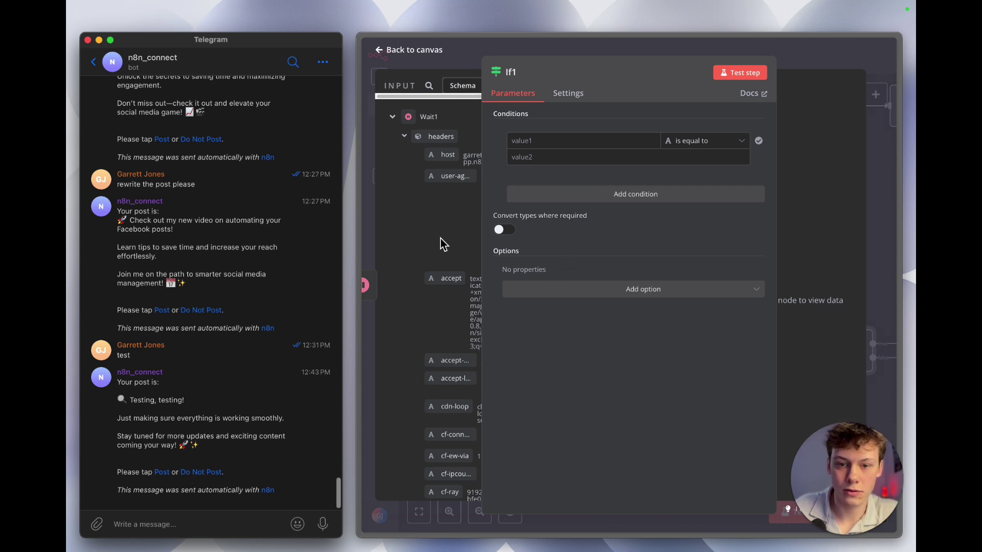
# Restore n8n to full width and examine the Wait1 data in If1's input, from the headers to the query's answer field
pyautogui.click(549, 267)
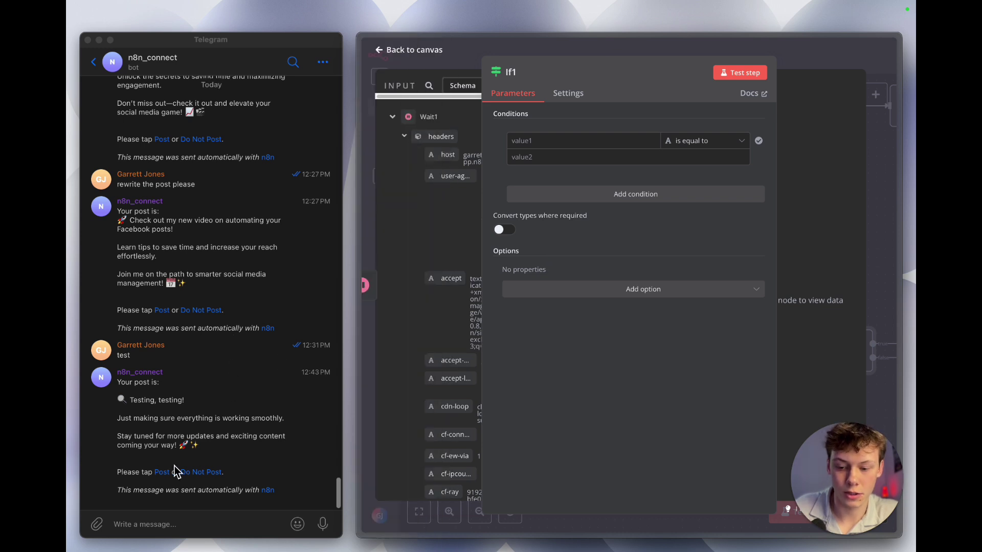
pyautogui.hotkey('ctrl', 'alt', 'Return')
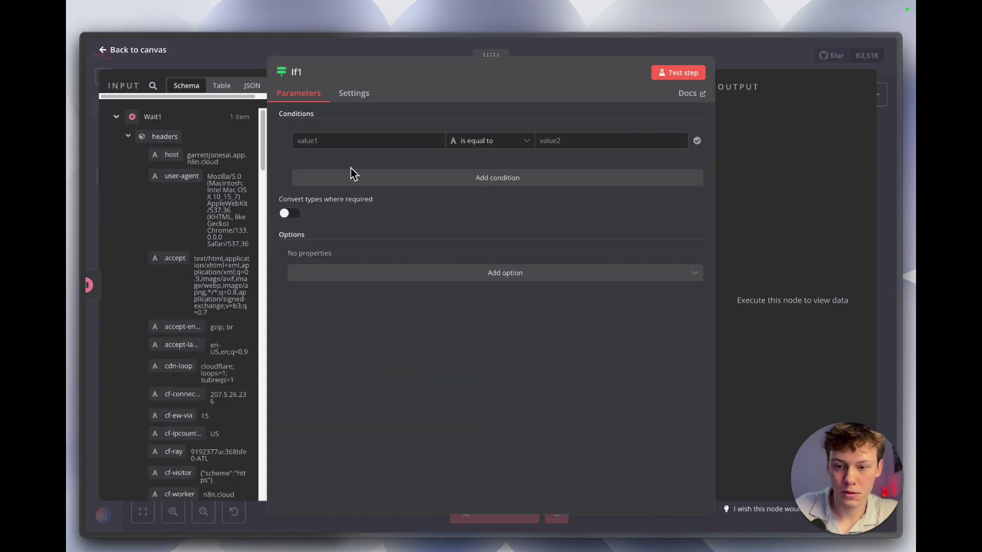
pyautogui.scroll(-1, 210, 276)
pyautogui.scroll(2, 149, 165)
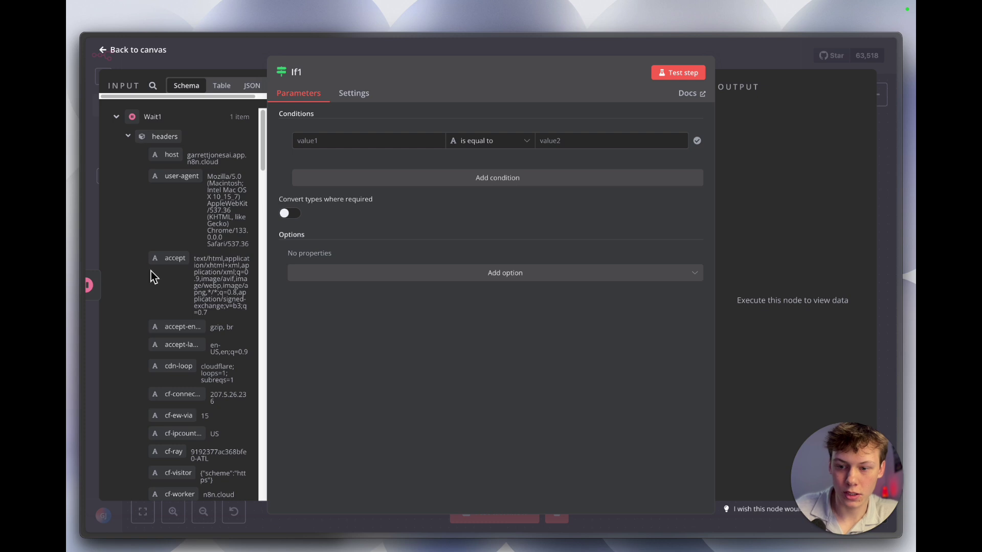
pyautogui.scroll(-5, 150, 274)
pyautogui.scroll(5, 161, 418)
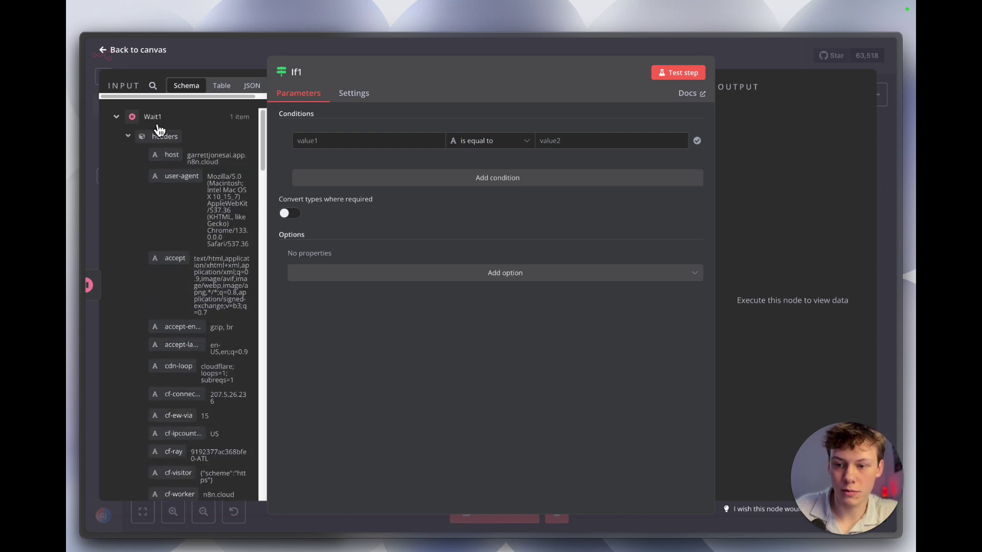
pyautogui.scroll(-15, 157, 216)
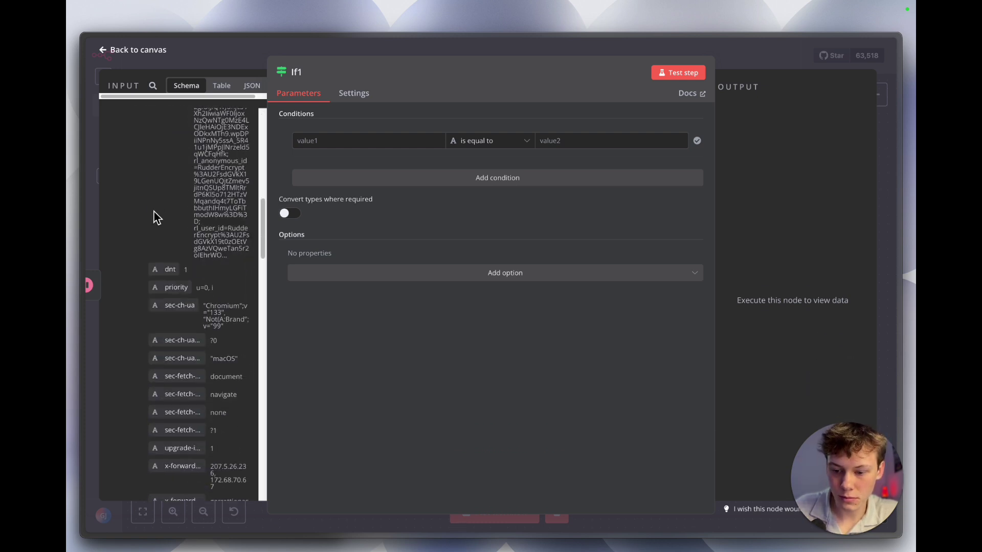
pyautogui.scroll(-8, 156, 217)
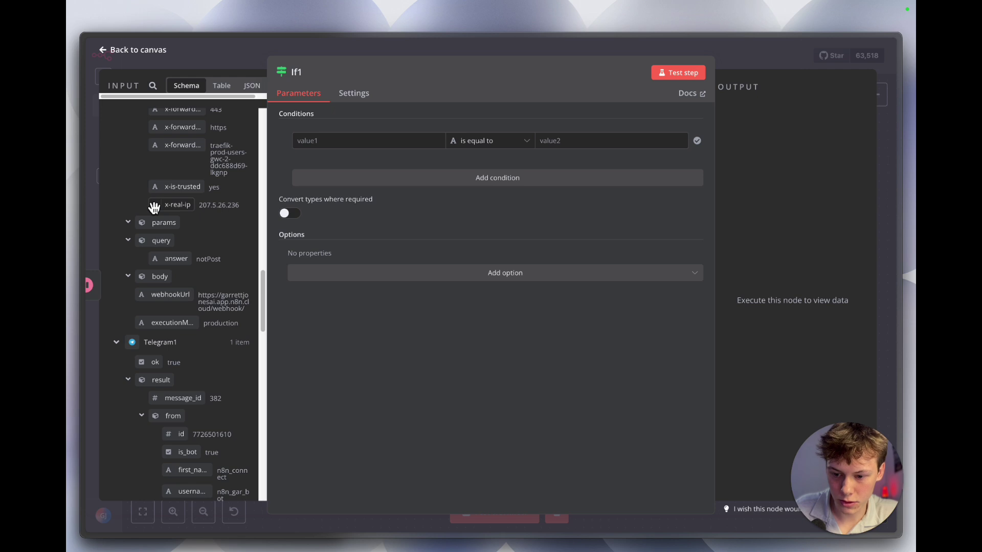
pyautogui.scroll(-3, 163, 307)
pyautogui.scroll(6, 168, 329)
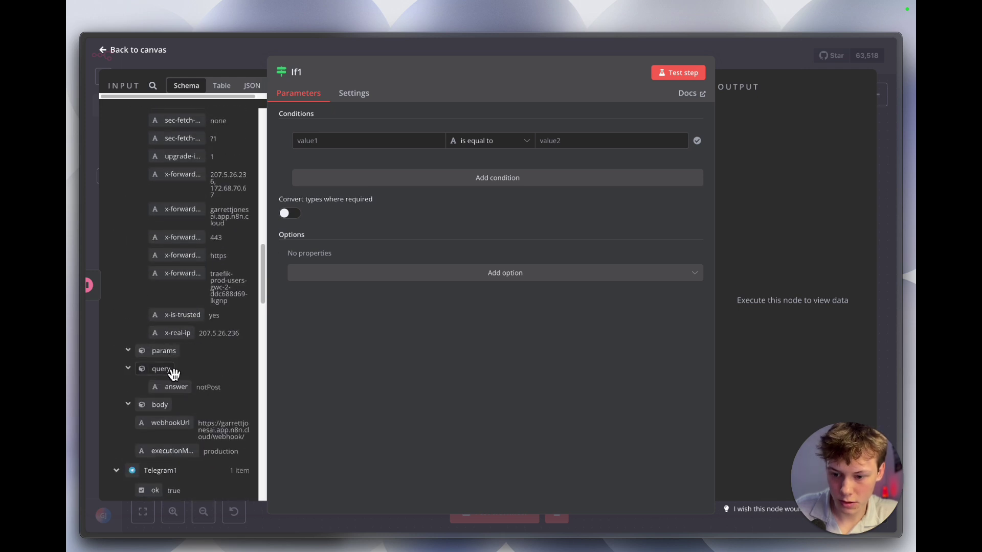
pyautogui.scroll(10, 170, 372)
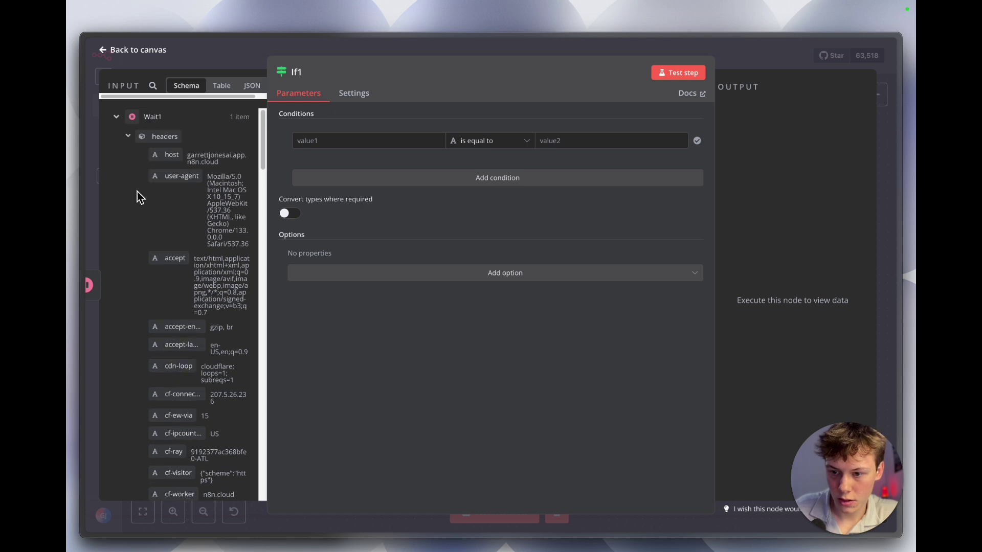
# Map the answer field from Wait1's query data as the first value of If1's condition
pyautogui.scroll(-8, 139, 231)
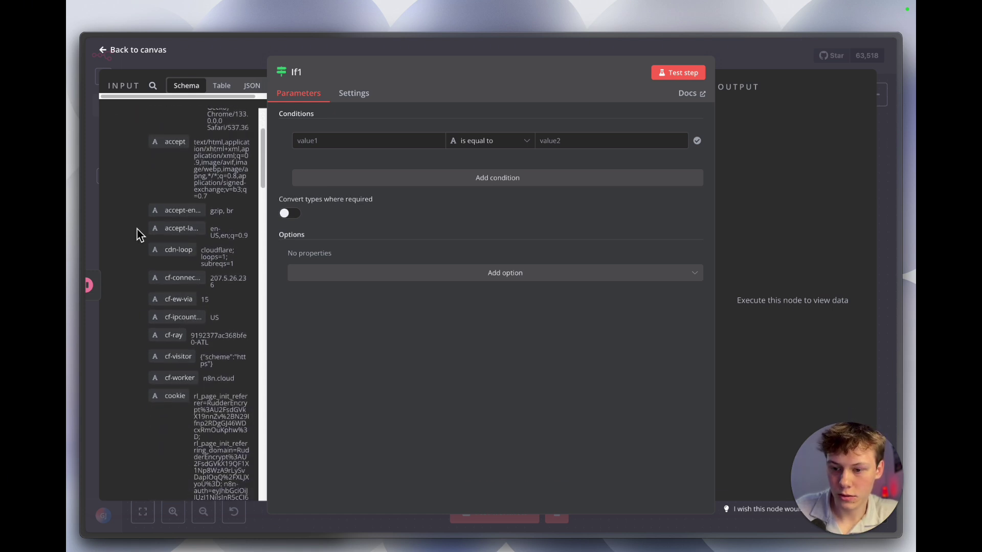
pyautogui.scroll(-10, 138, 233)
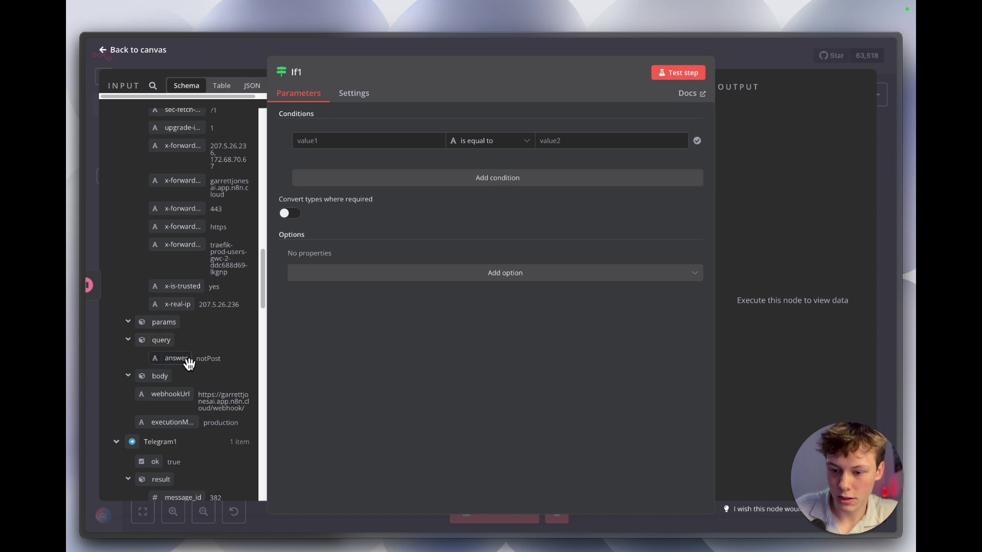
pyautogui.moveTo(178, 357); pyautogui.dragTo(344, 140)
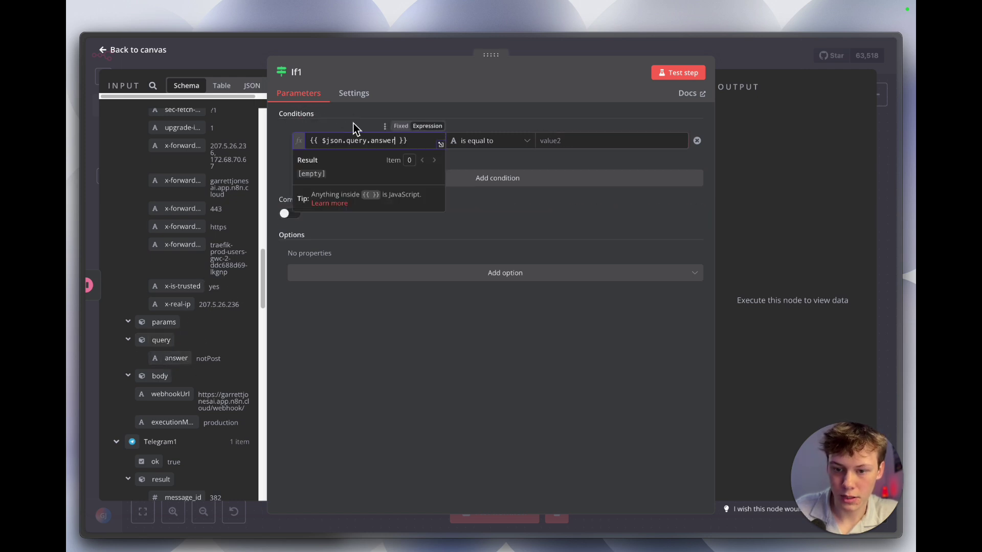
pyautogui.click(440, 145)
pyautogui.click(480, 74)
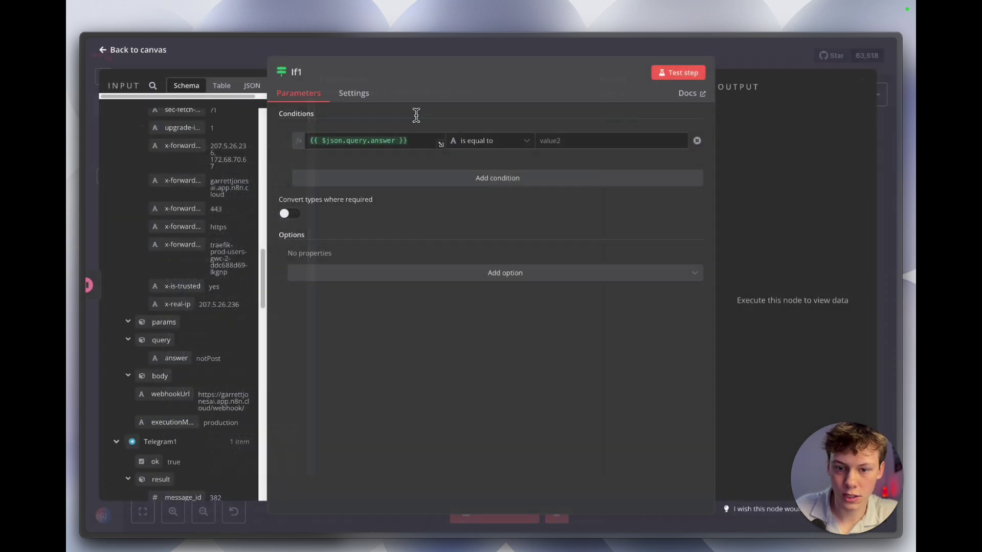
# Keep the is equal to comparison, set If1's second value to post, and return to the canvas
pyautogui.click(484, 143)
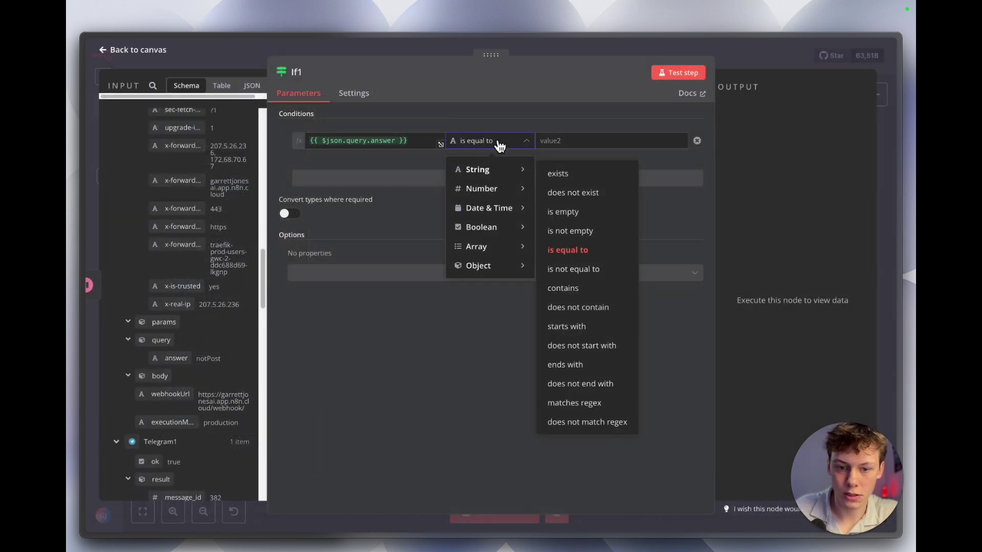
pyautogui.click(513, 148)
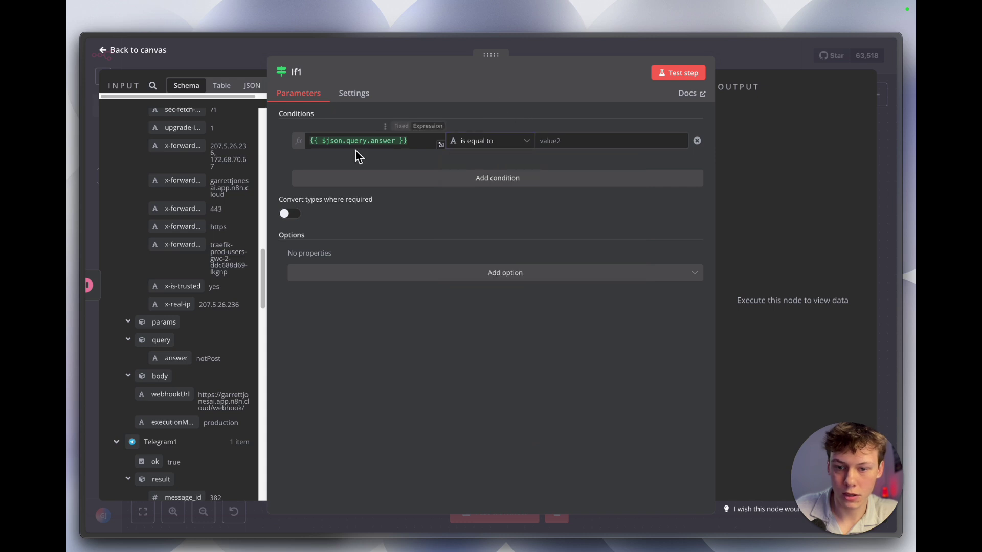
pyautogui.click(329, 143)
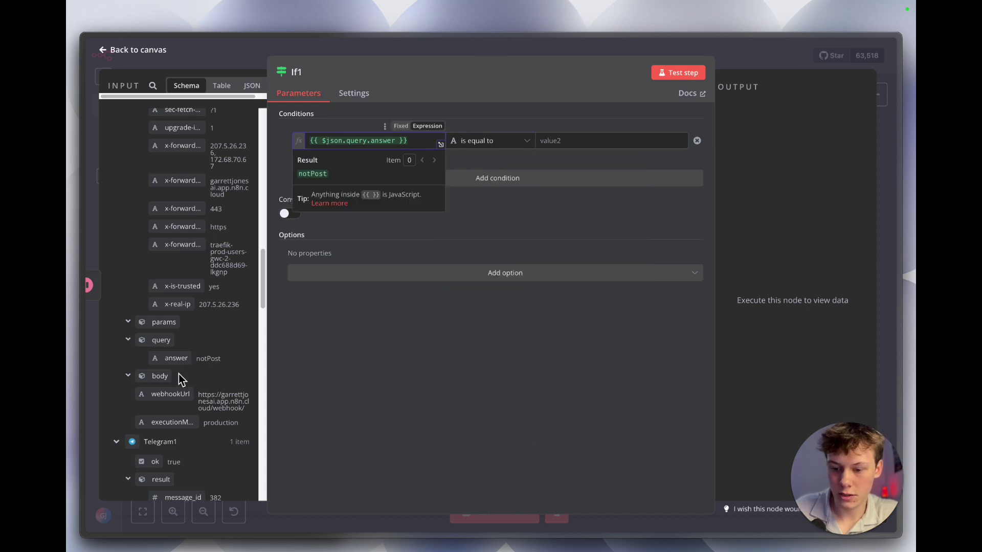
pyautogui.click(559, 145)
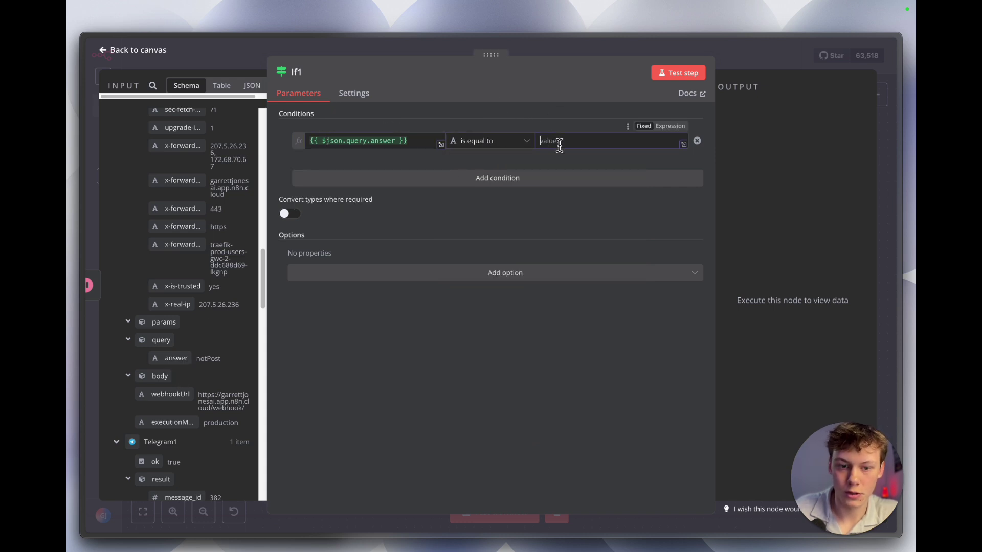
pyautogui.click(581, 108)
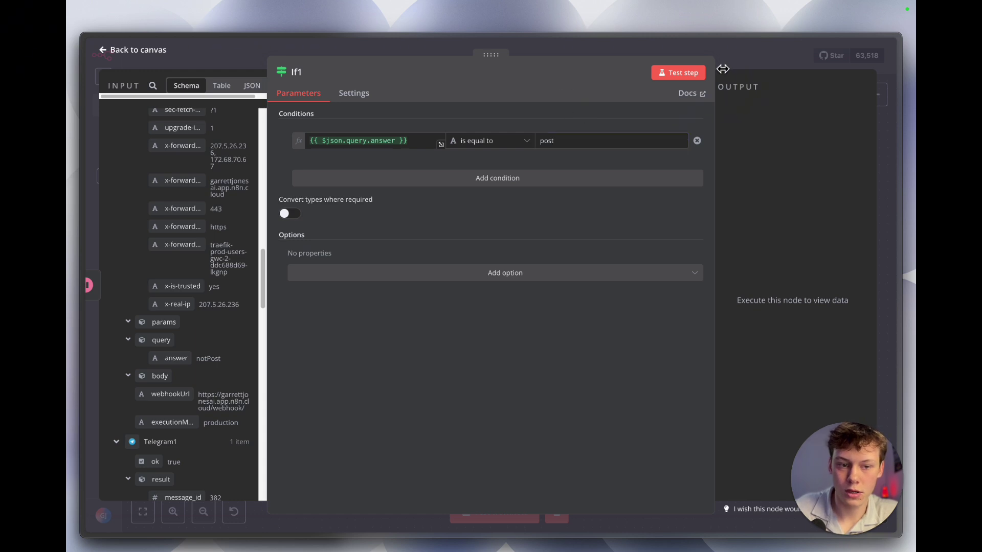
pyautogui.press('Escape')
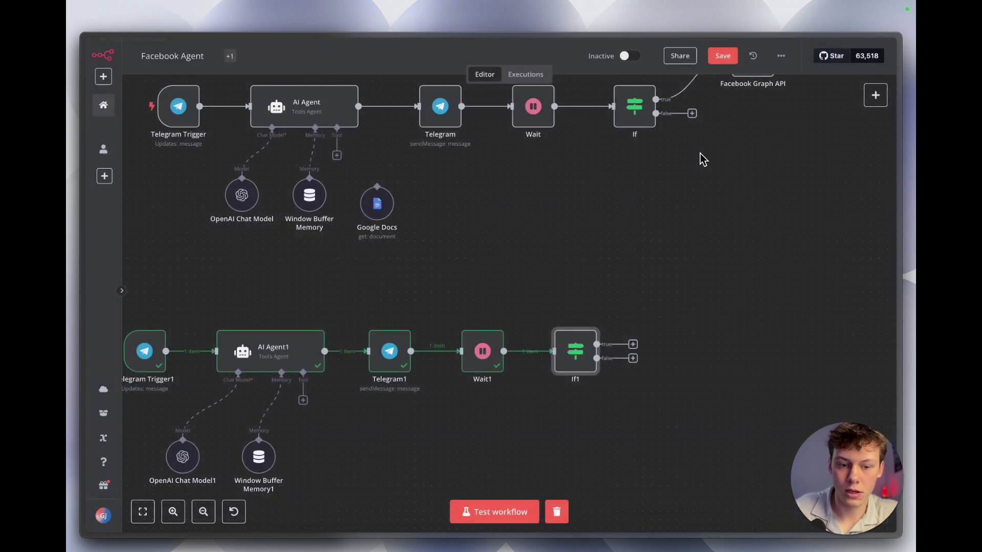
# Add a Facebook Graph API node to If1's true output, searching the nodes for face, and return to the canvas
pyautogui.click(637, 348)
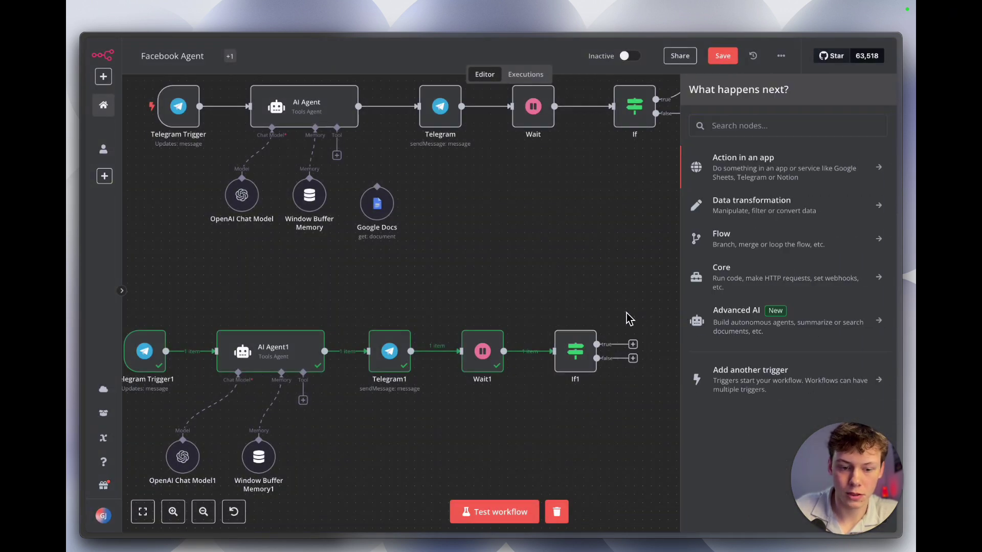
pyautogui.click(642, 314)
pyautogui.scroll(5, 637, 338)
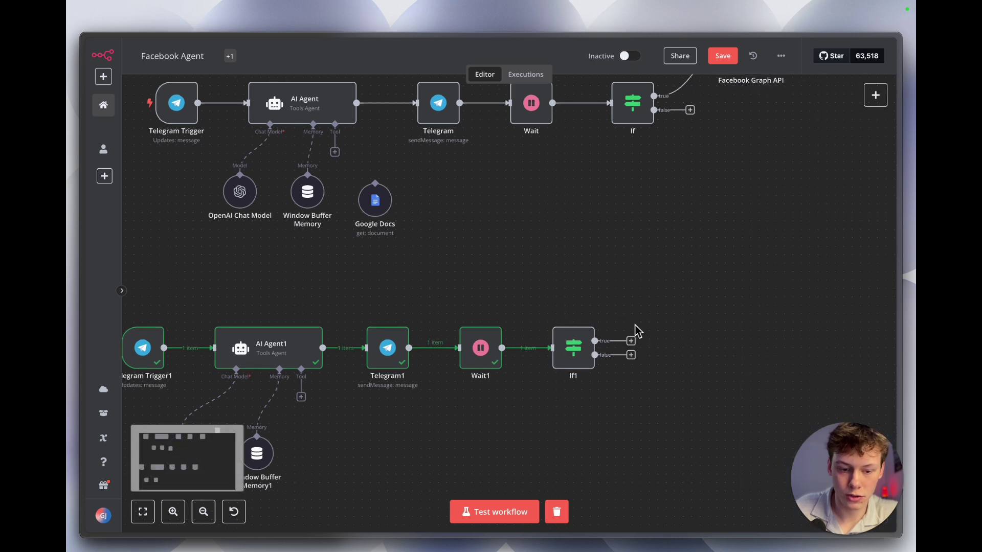
pyautogui.click(628, 353)
pyautogui.write('face')
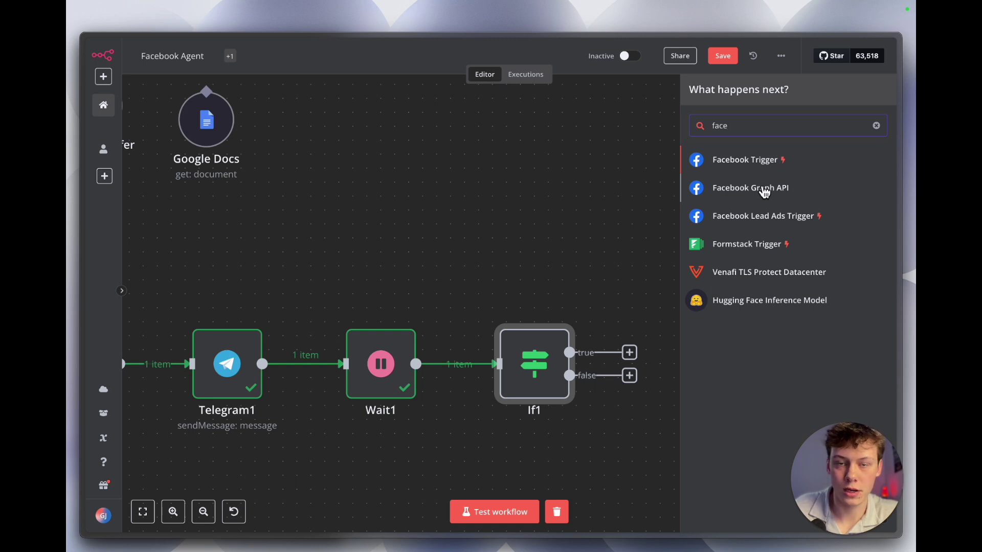
pyautogui.click(764, 192)
pyautogui.click(706, 57)
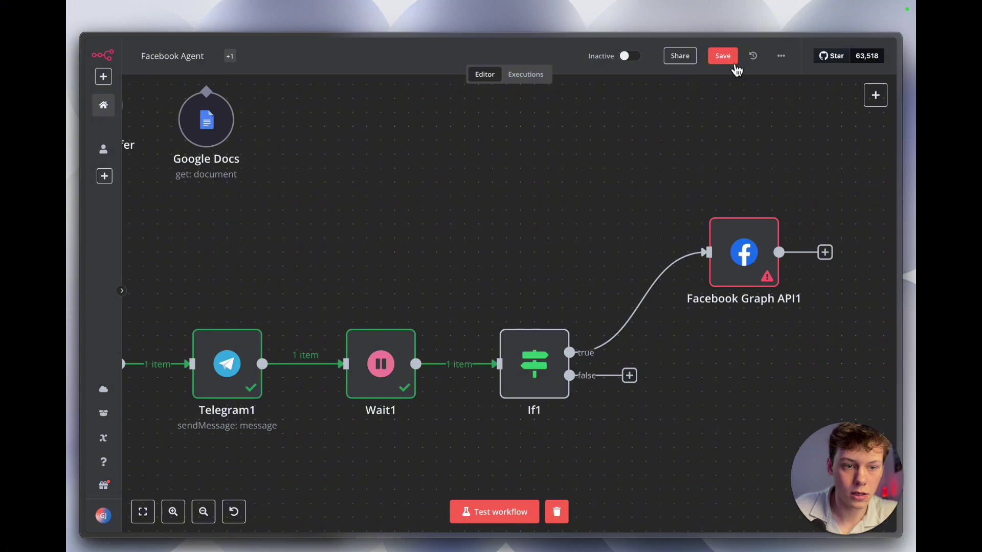
pyautogui.click(723, 55)
# Review the condition in If1, then examine its true and false branches and the Window Buffer Memory1 attached to AI Agent1
pyautogui.scroll(-2, 692, 263)
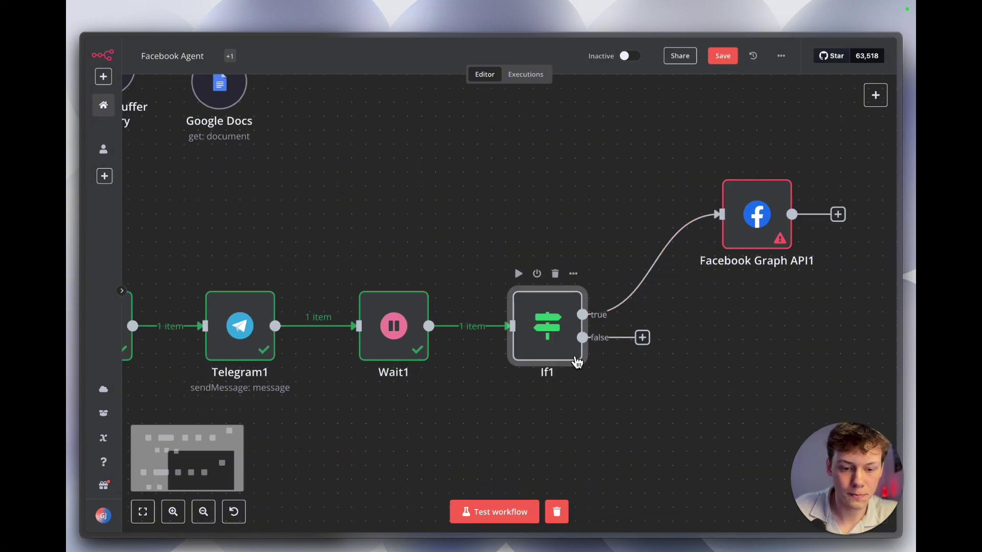
pyautogui.doubleClick(574, 357)
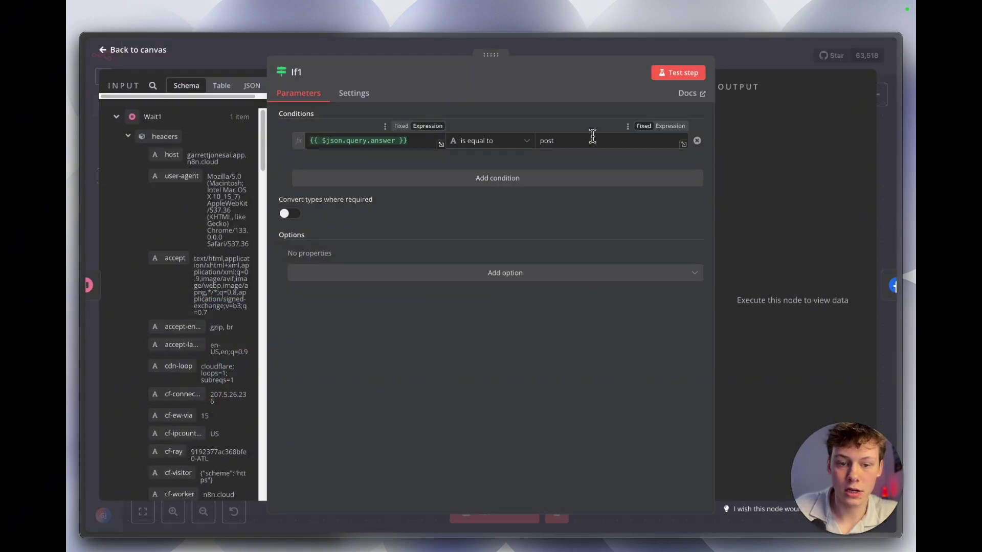
pyautogui.click(727, 48)
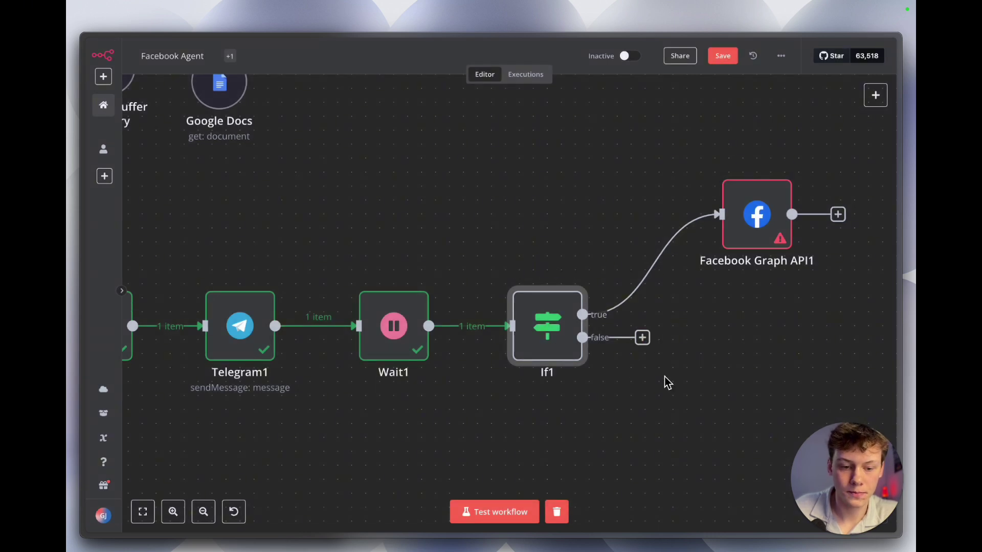
pyautogui.scroll(-3, 639, 371)
pyautogui.scroll(-1, 632, 372)
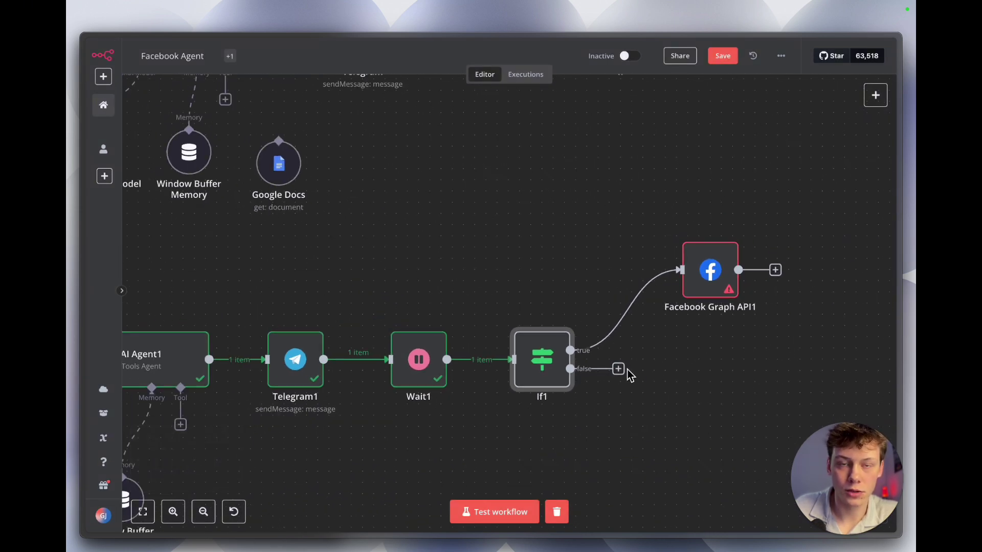
pyautogui.scroll(-3, 634, 383)
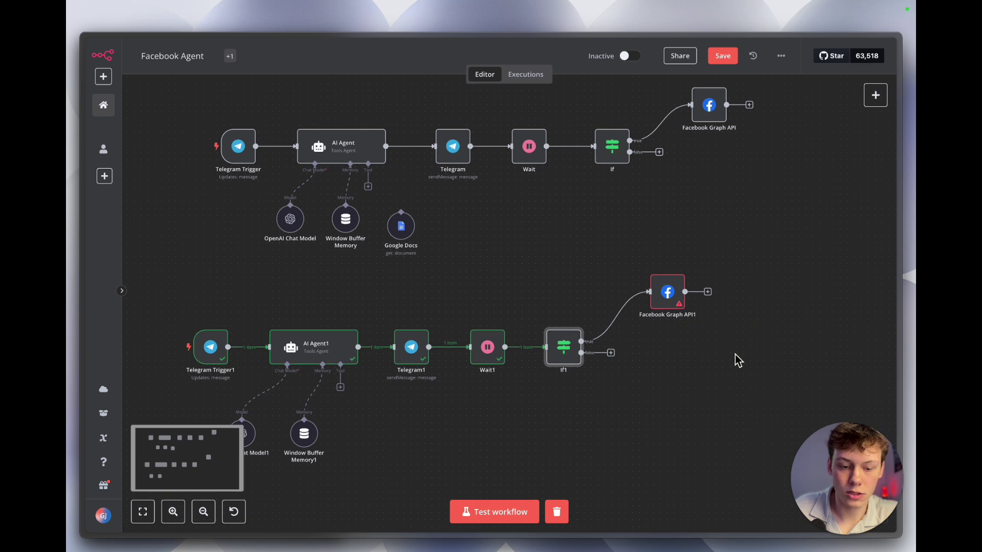
pyautogui.hscroll(-3, 655, 368)
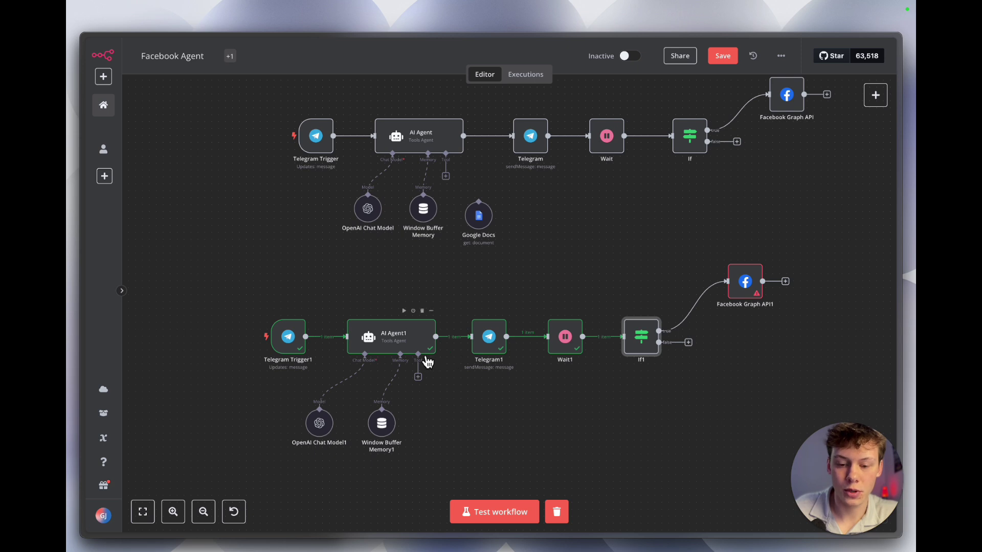
pyautogui.scroll(5, 392, 415)
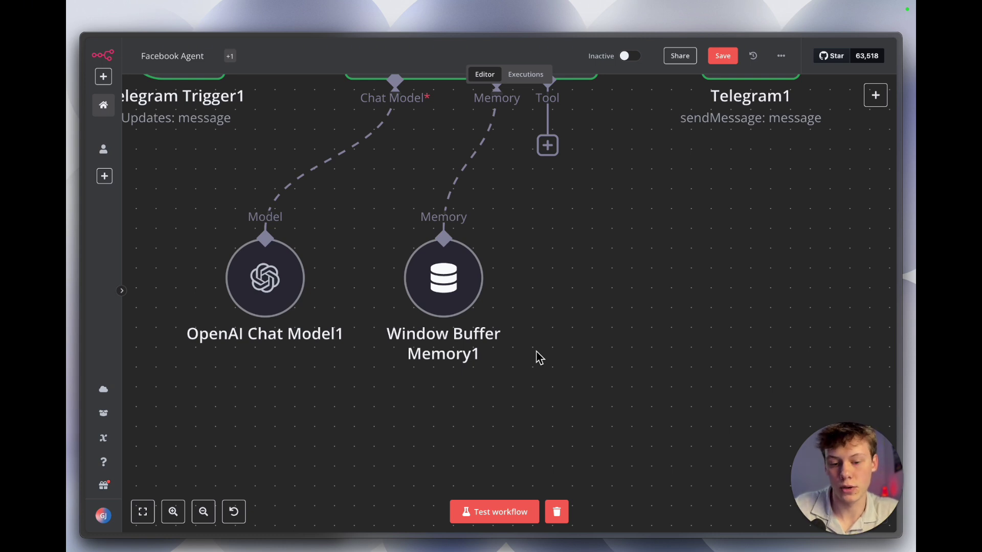
# Place Telegram beside n8n and go back through the n8n_connect chat to today's first post draft
pyautogui.hotkey('ctrl', 'alt', 'e')
pyautogui.hotkey('ctrl', 'alt', 'e')
pyautogui.scroll(3, 239, 304)
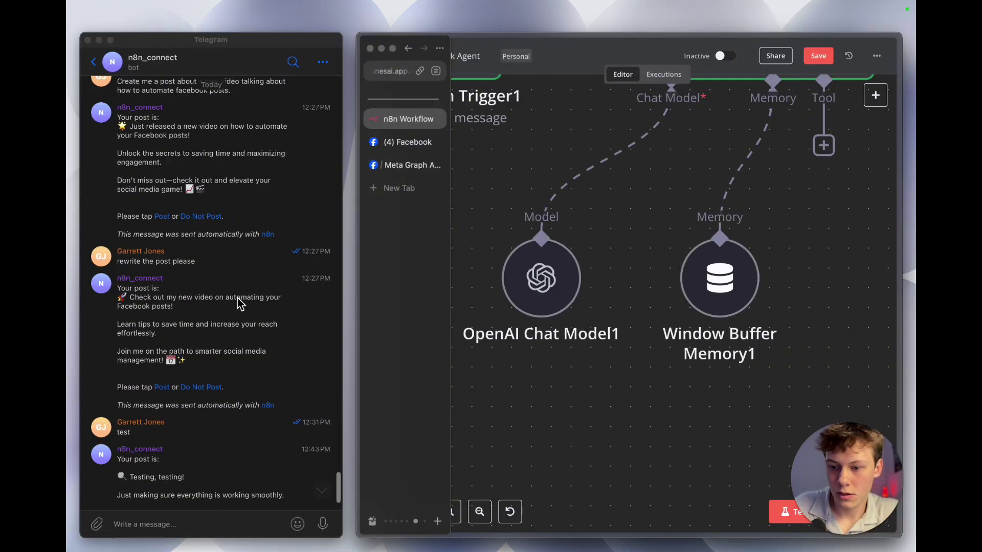
pyautogui.scroll(5, 236, 264)
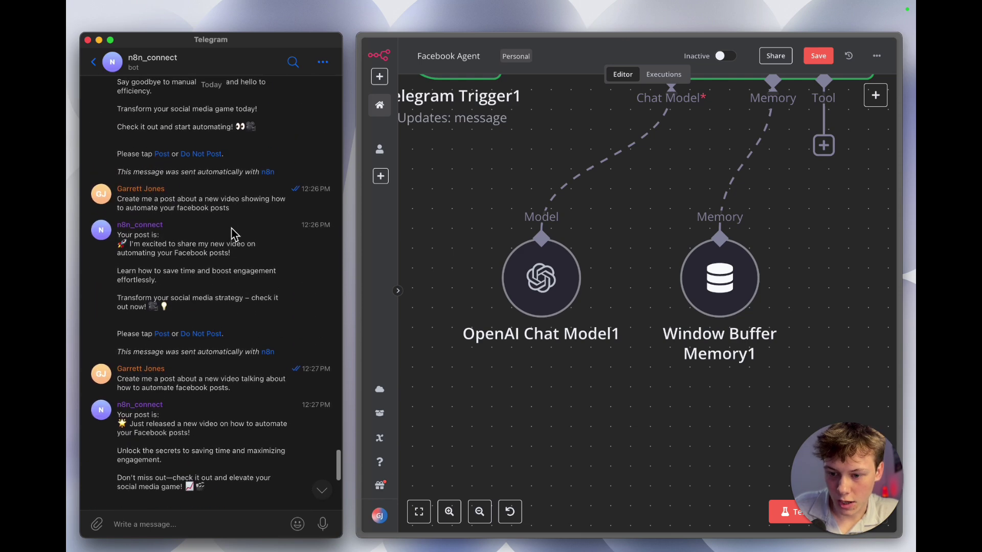
pyautogui.scroll(6, 233, 234)
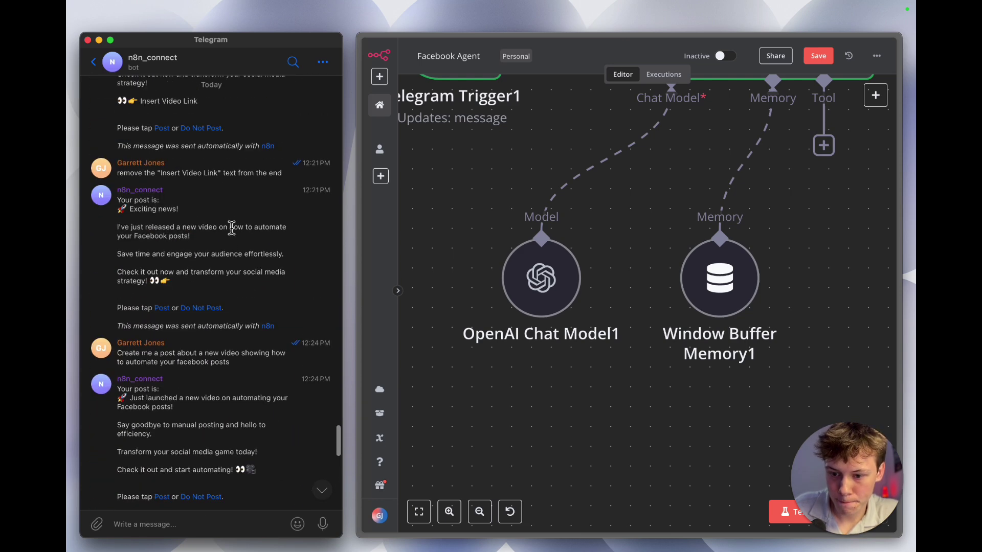
pyautogui.scroll(3, 231, 228)
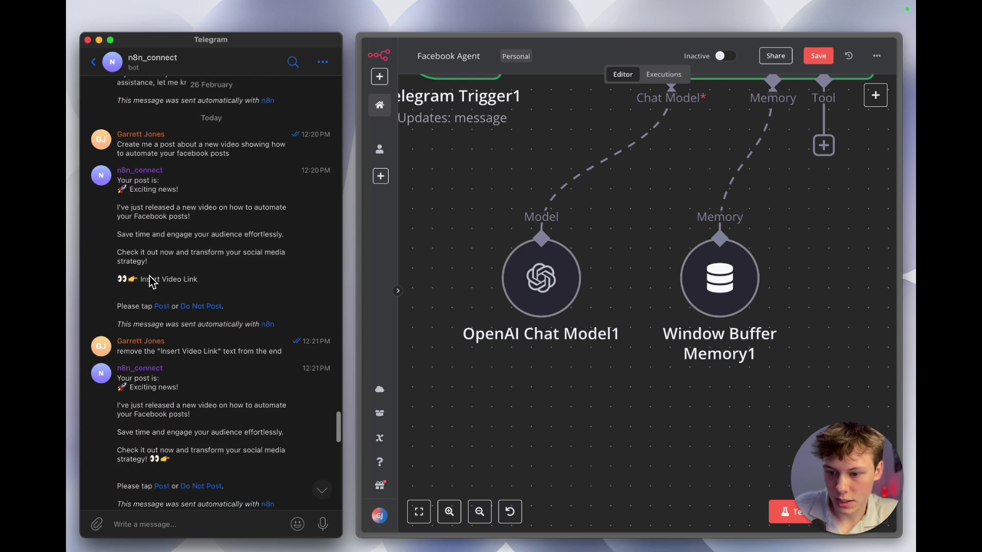
# Compare the draft containing Insert Video Link with the removal request and the revised draft, highlighting the relevant text
pyautogui.moveTo(150, 280); pyautogui.dragTo(202, 281)
pyautogui.scroll(-4, 202, 291)
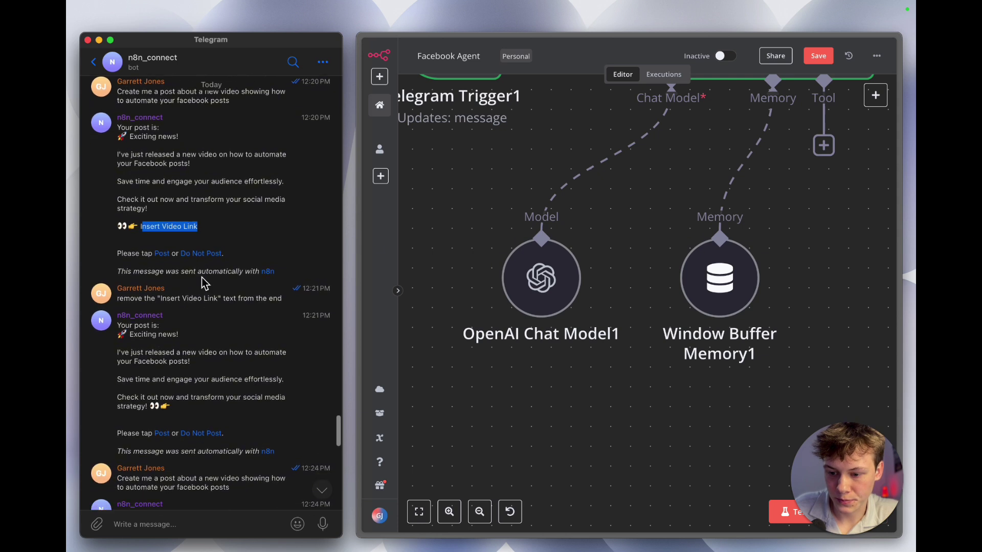
pyautogui.click(217, 189)
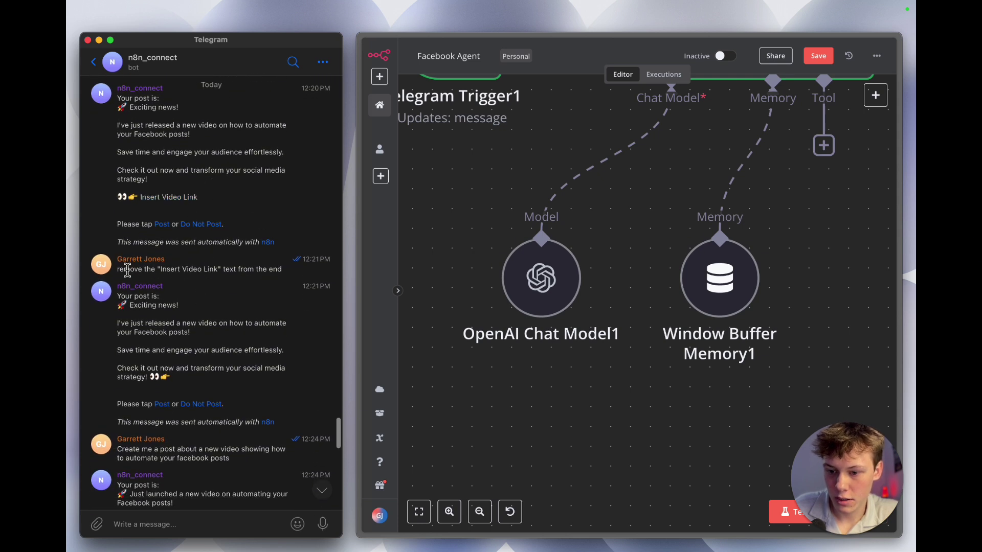
pyautogui.moveTo(127, 271); pyautogui.dragTo(271, 275)
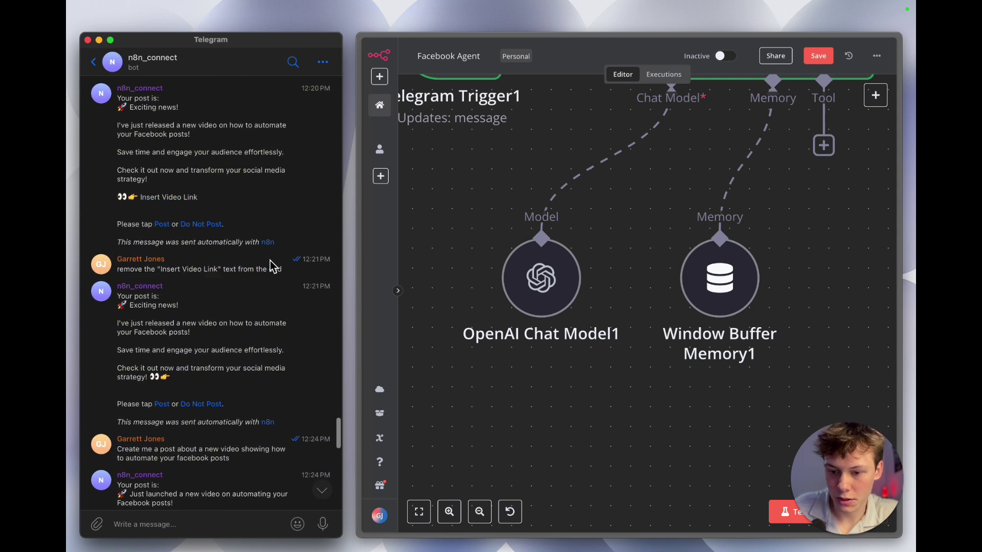
pyautogui.moveTo(117, 97); pyautogui.dragTo(210, 203)
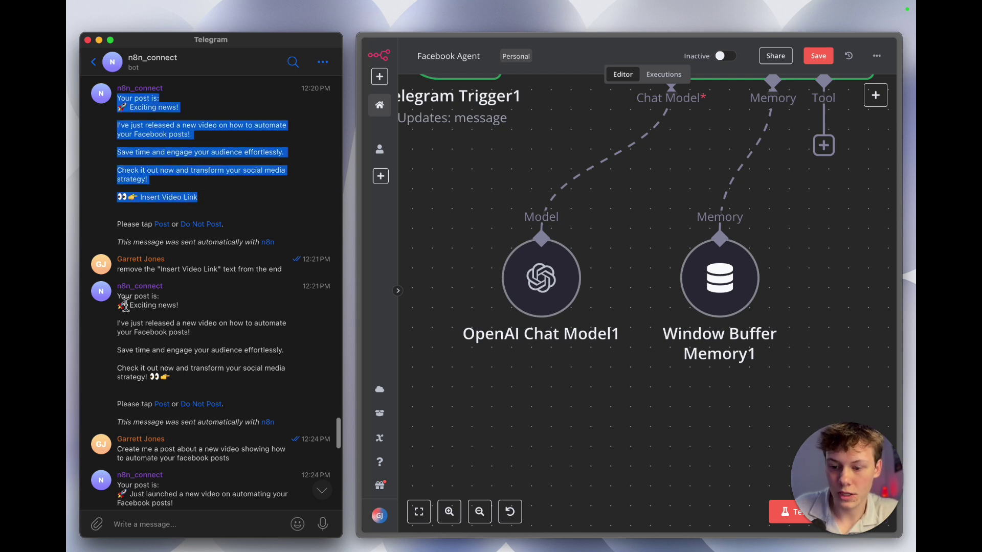
pyautogui.moveTo(125, 304); pyautogui.dragTo(195, 380)
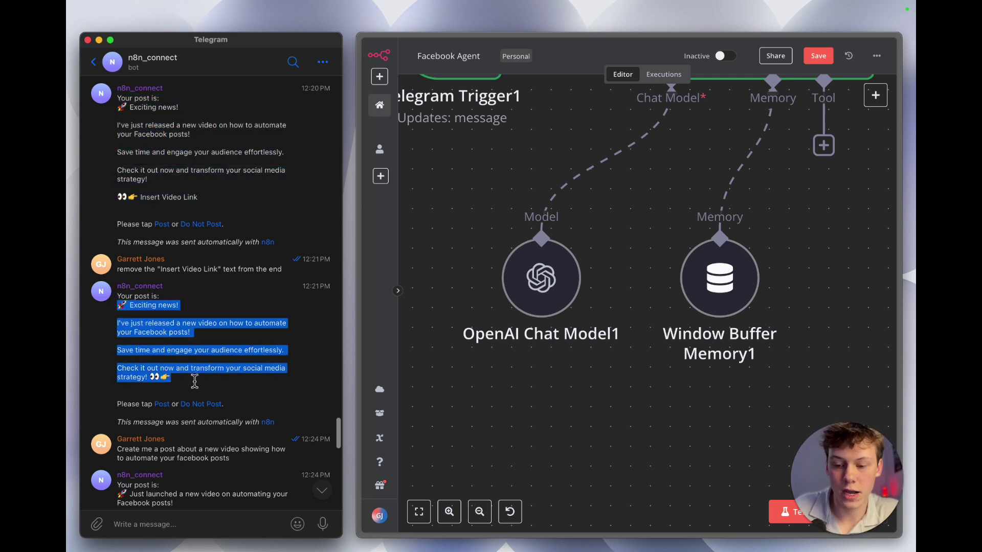
pyautogui.click(190, 381)
pyautogui.moveTo(139, 198); pyautogui.dragTo(212, 198)
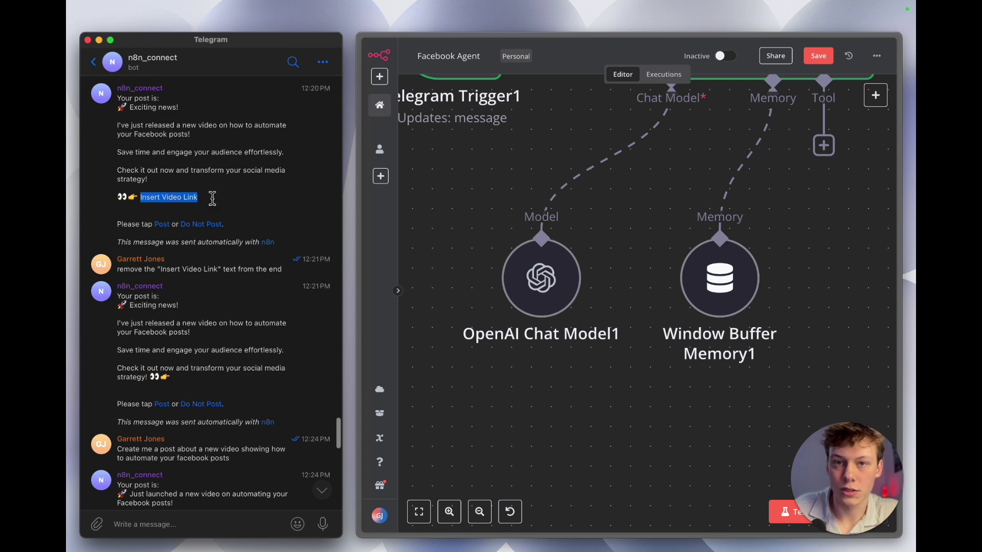
pyautogui.click(212, 251)
pyautogui.scroll(-15, 217, 307)
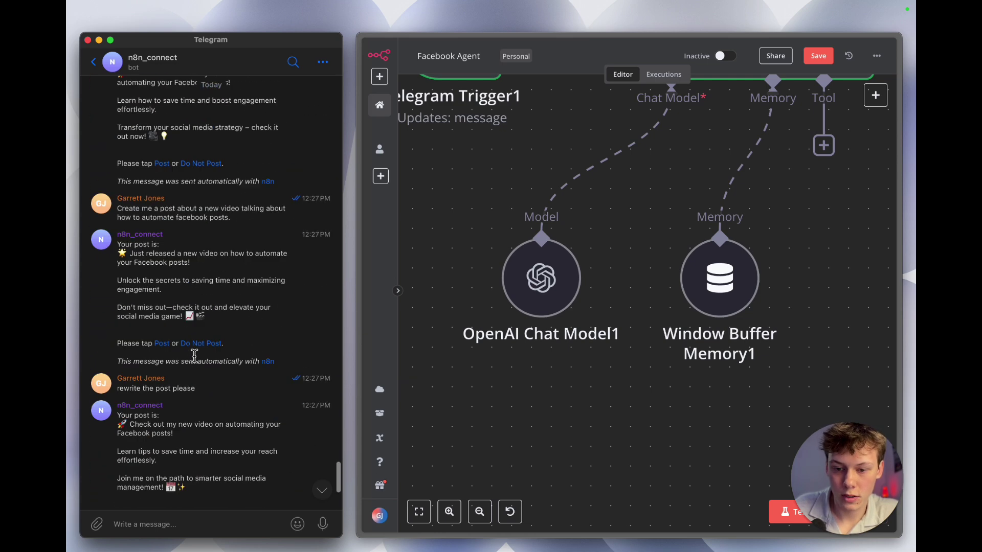
# Restore n8n to full width and look over the whole rebuilt workflow from Telegram Trigger1 to Facebook Graph API1
pyautogui.click(467, 228)
pyautogui.hotkey('ctrl', 'alt', 'Return')
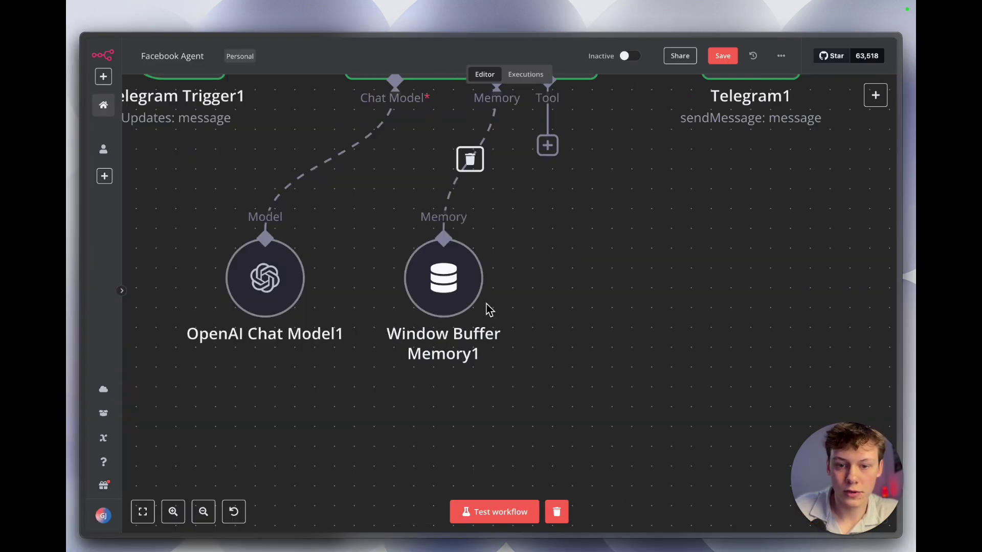
pyautogui.scroll(-5, 486, 307)
pyautogui.scroll(3, 486, 309)
pyautogui.scroll(-3, 486, 308)
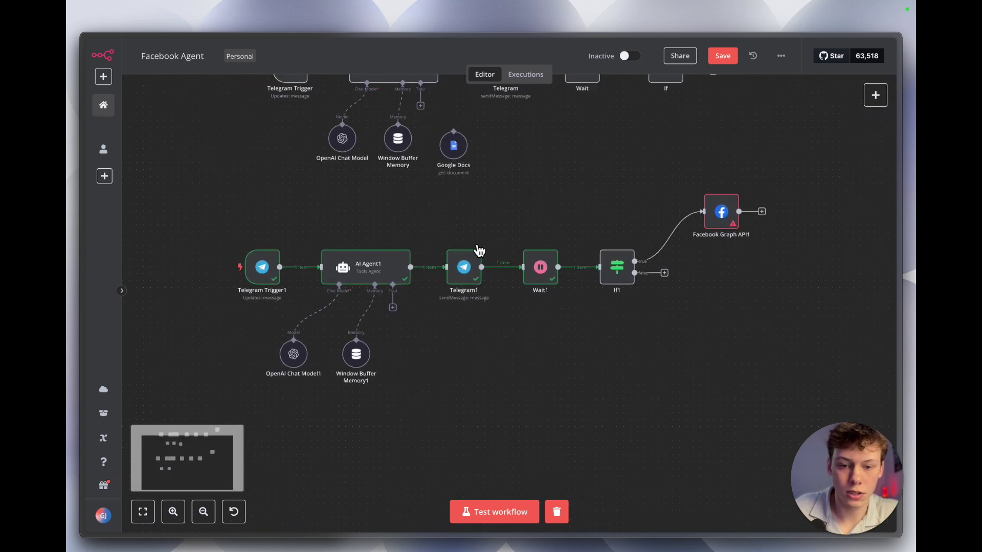
pyautogui.scroll(-1, 468, 258)
pyautogui.scroll(1, 465, 266)
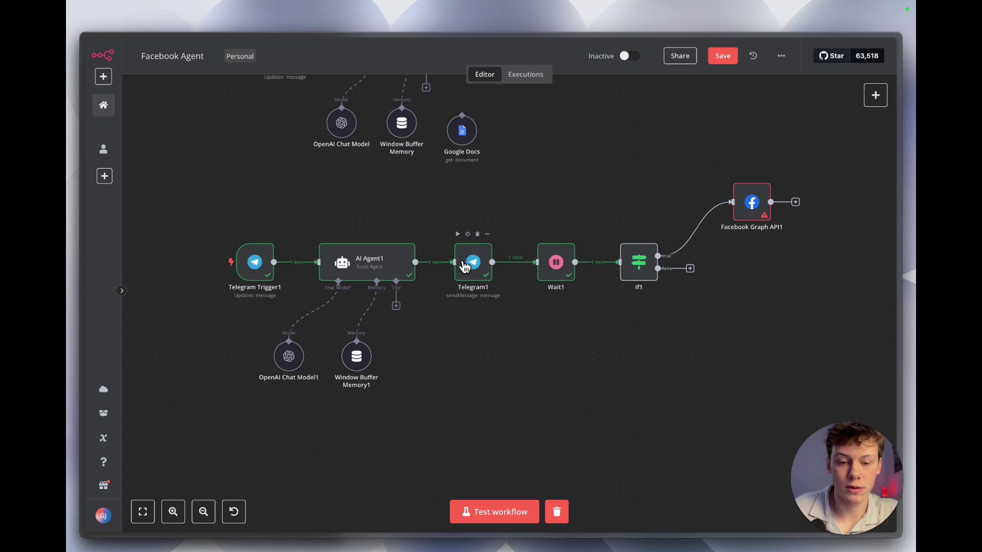
# Save the Facebook Agent workflow and open the settings of the Facebook Graph API1 node
pyautogui.click(720, 57)
pyautogui.hscroll(2, 564, 299)
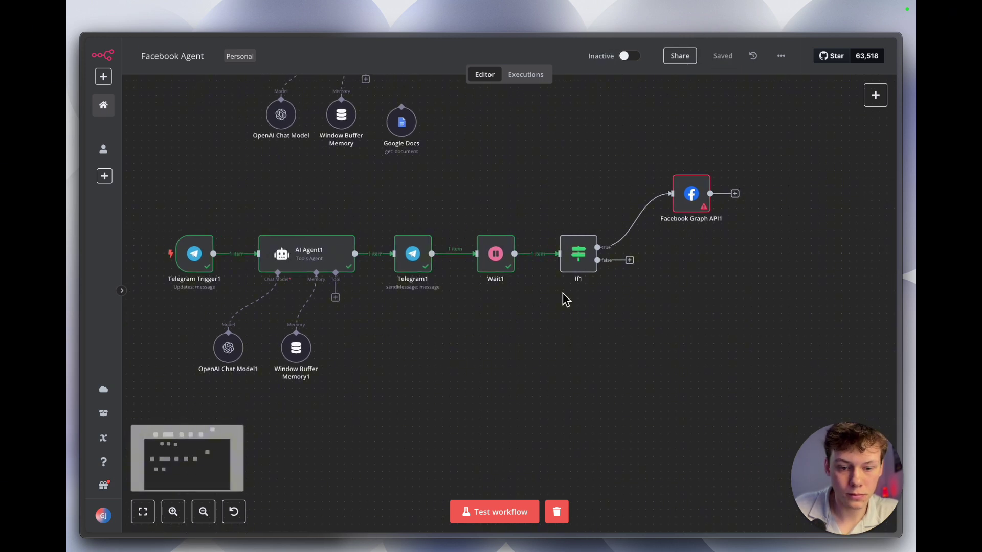
pyautogui.scroll(1, 568, 300)
pyautogui.hscroll(3, 573, 301)
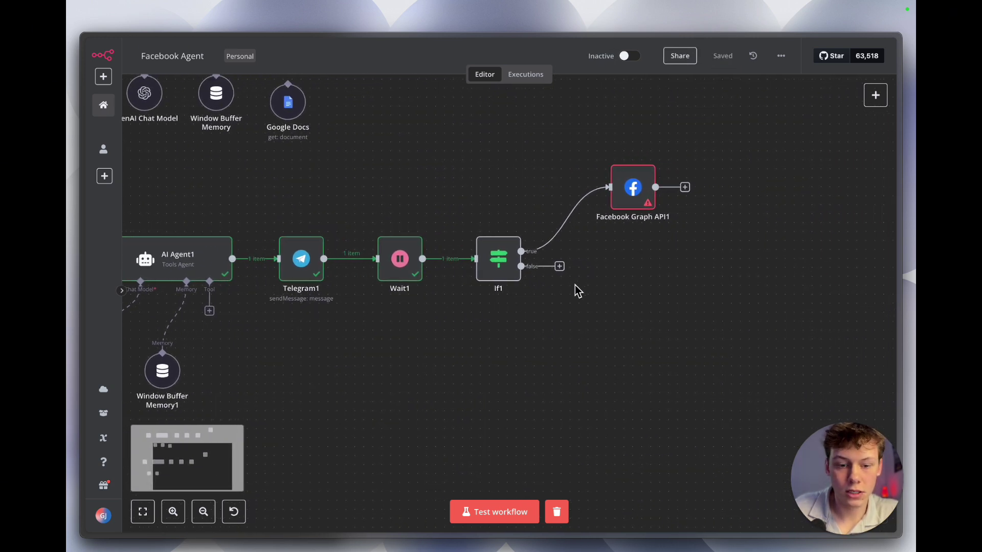
pyautogui.scroll(1, 583, 287)
pyautogui.scroll(2, 583, 283)
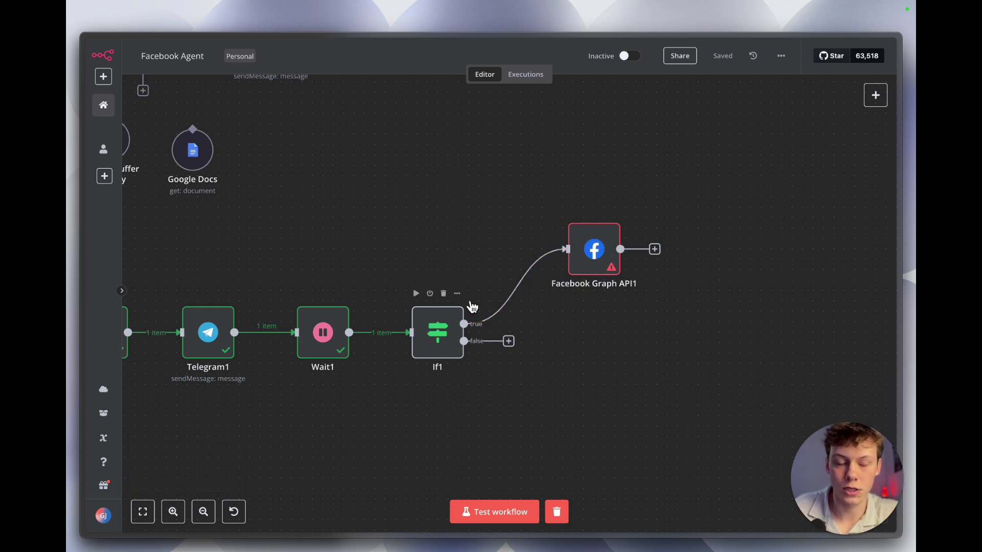
pyautogui.doubleClick(597, 256)
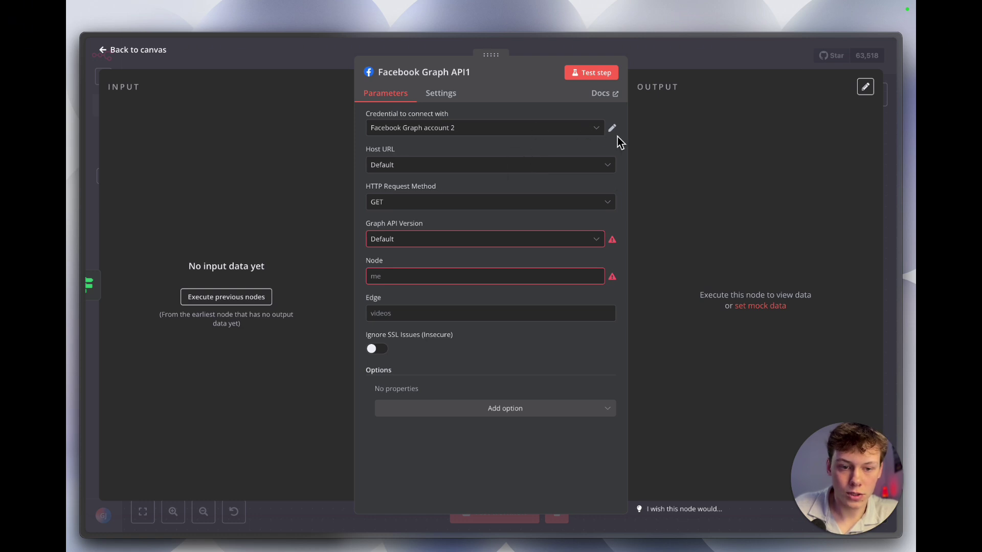
# Start creating a new Facebook Graph API credential for the node
pyautogui.click(603, 134)
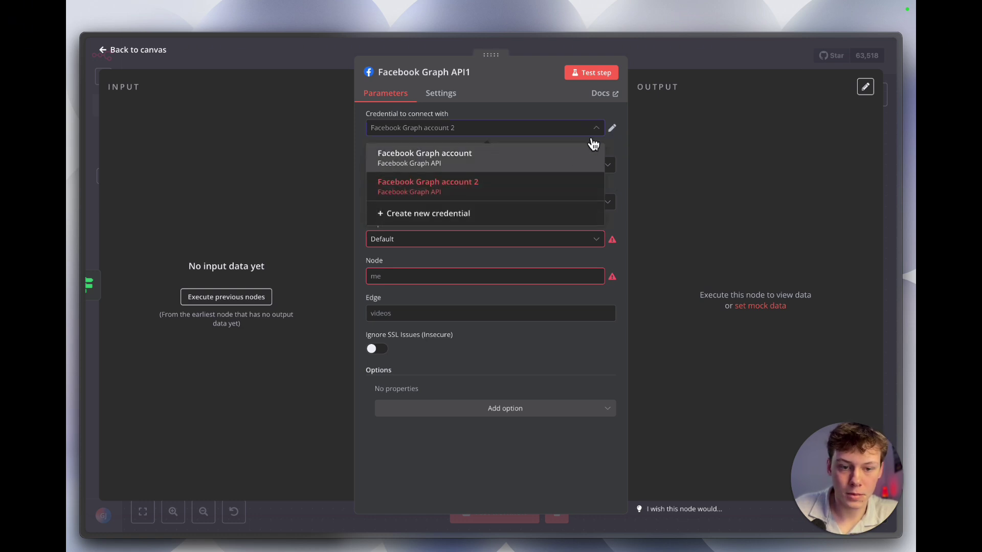
pyautogui.click(558, 134)
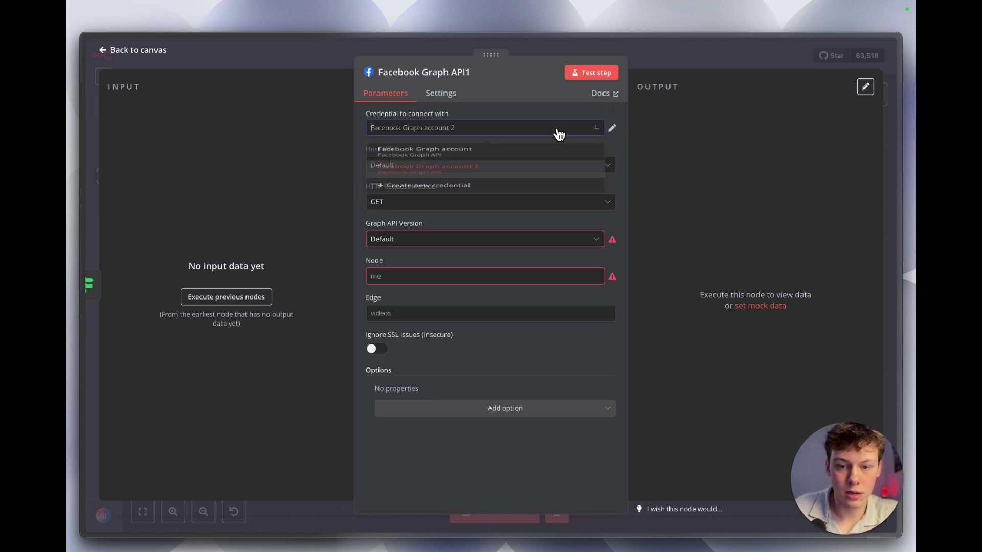
pyautogui.click(440, 213)
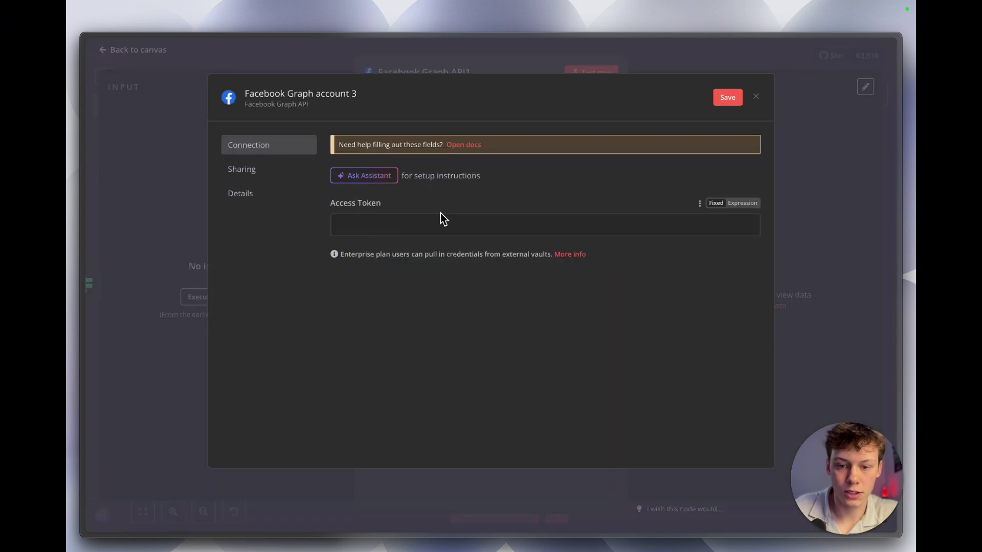
# Open the credential's setup documentation and read the supported authentication methods and the app access token requirements
pyautogui.click(469, 146)
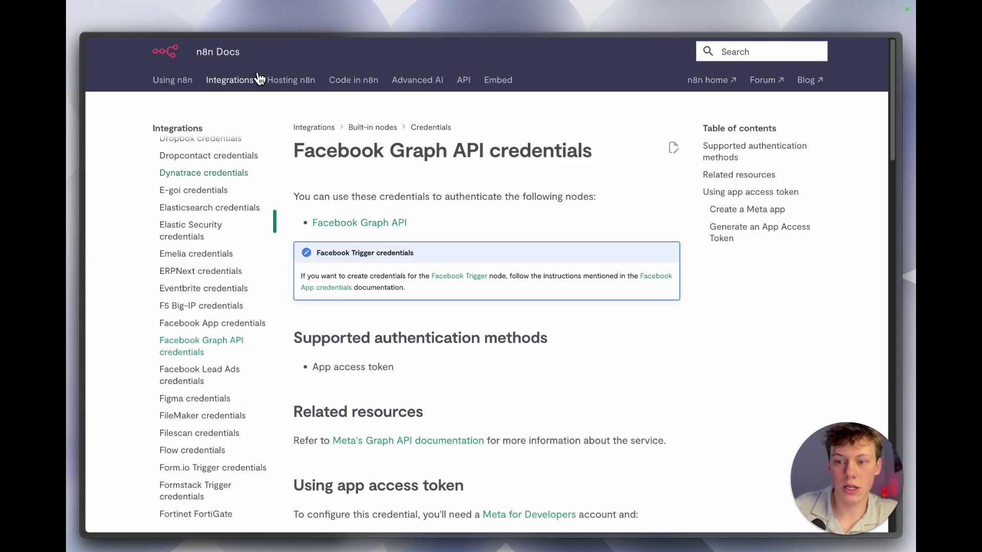
pyautogui.scroll(-3, 433, 285)
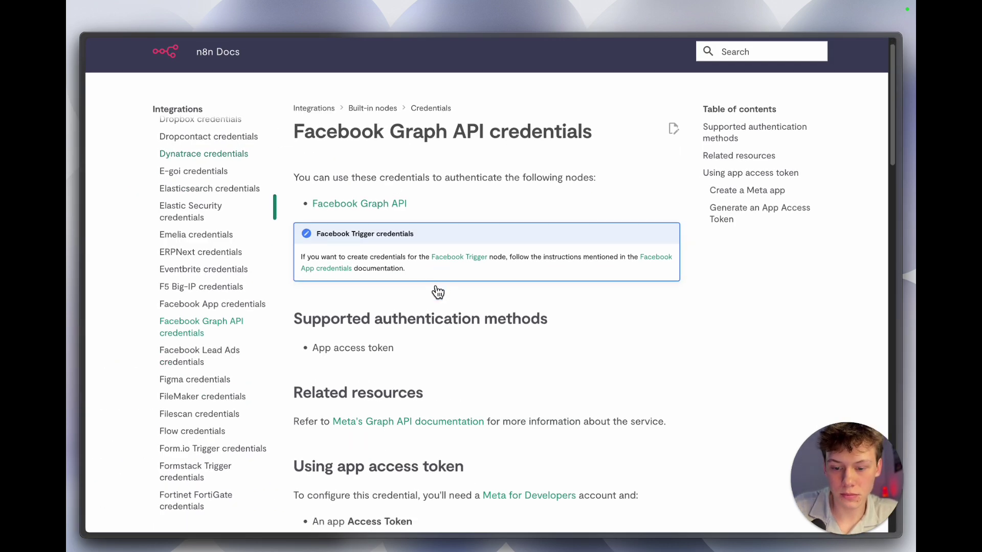
pyautogui.scroll(1, 434, 291)
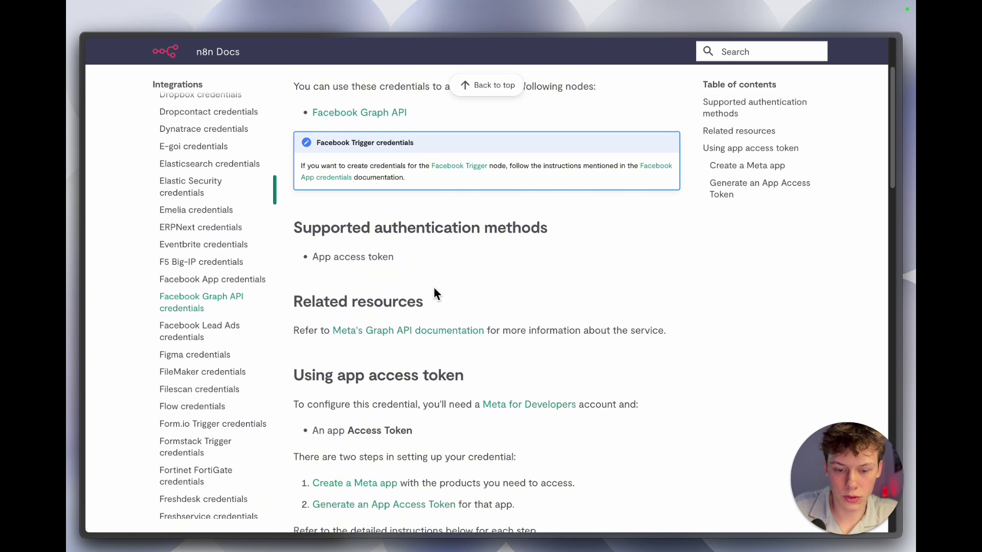
pyautogui.scroll(-2, 513, 429)
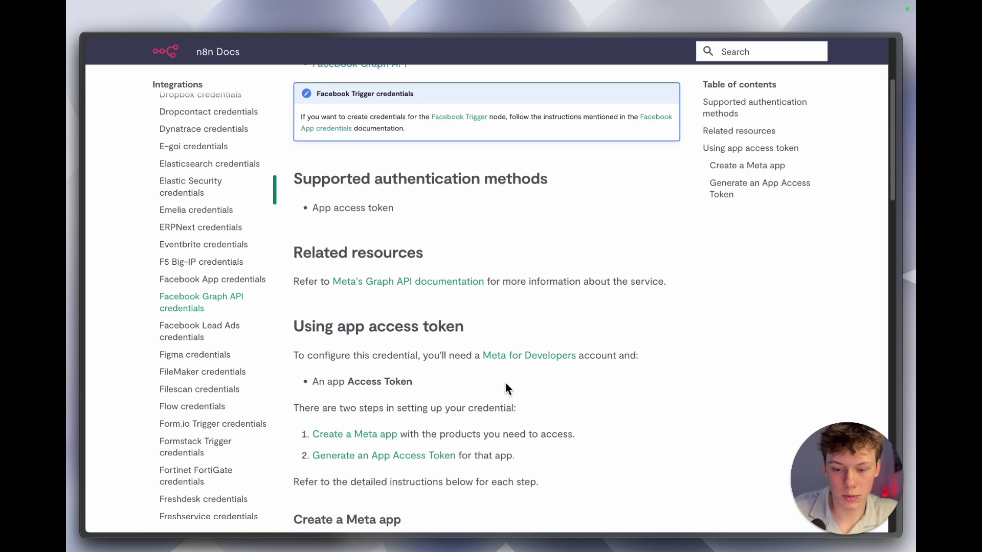
pyautogui.moveTo(303, 301); pyautogui.dragTo(453, 296)
# Go to Meta for Developers from the documentation and start creating a new app from the apps list
pyautogui.click(473, 327)
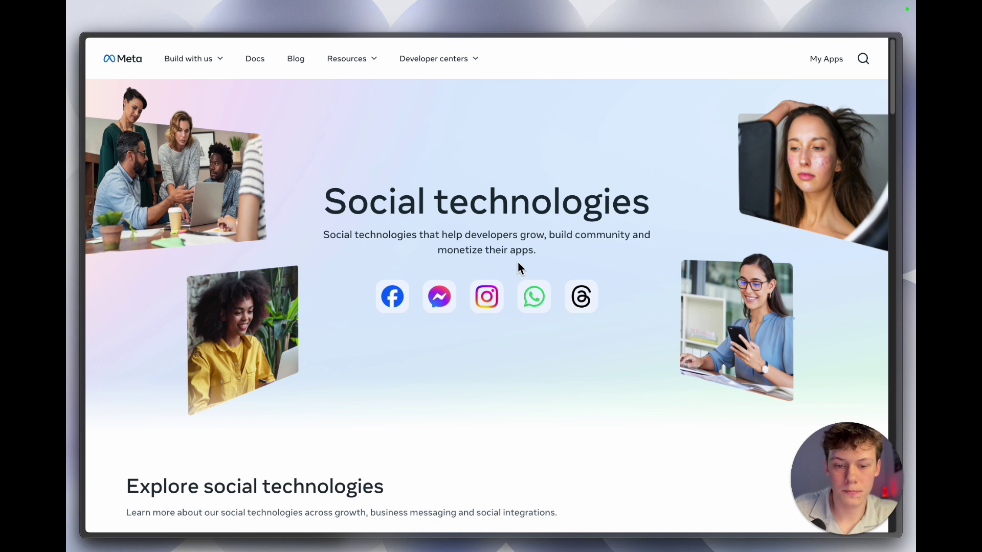
pyautogui.click(824, 60)
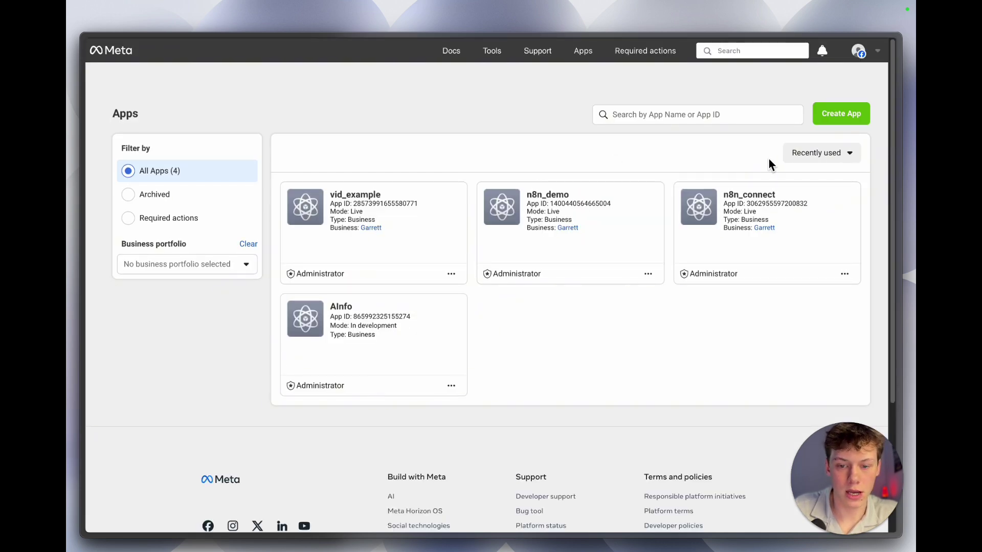
pyautogui.click(833, 122)
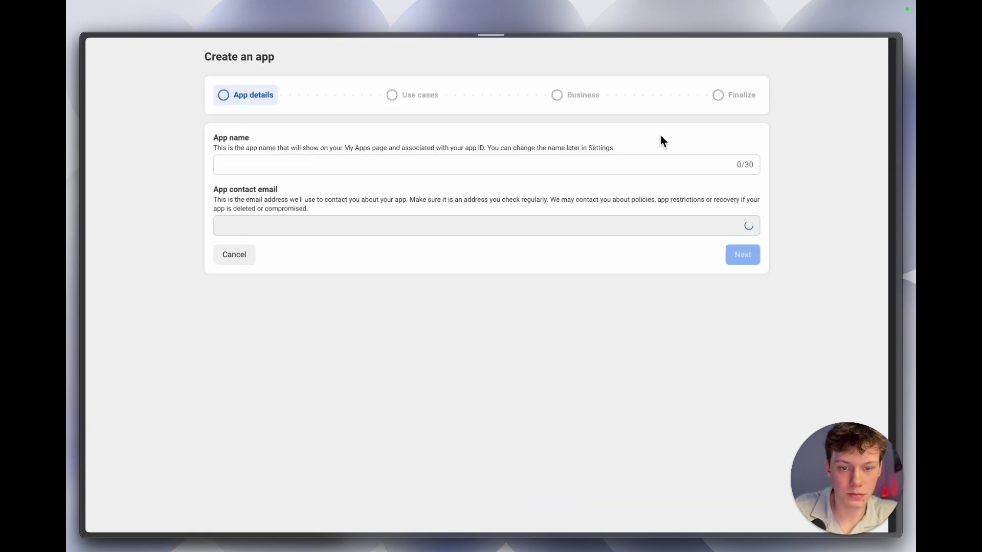
# Try to name the new Meta app facebook_vid_example and submit the app details
pyautogui.click(427, 190)
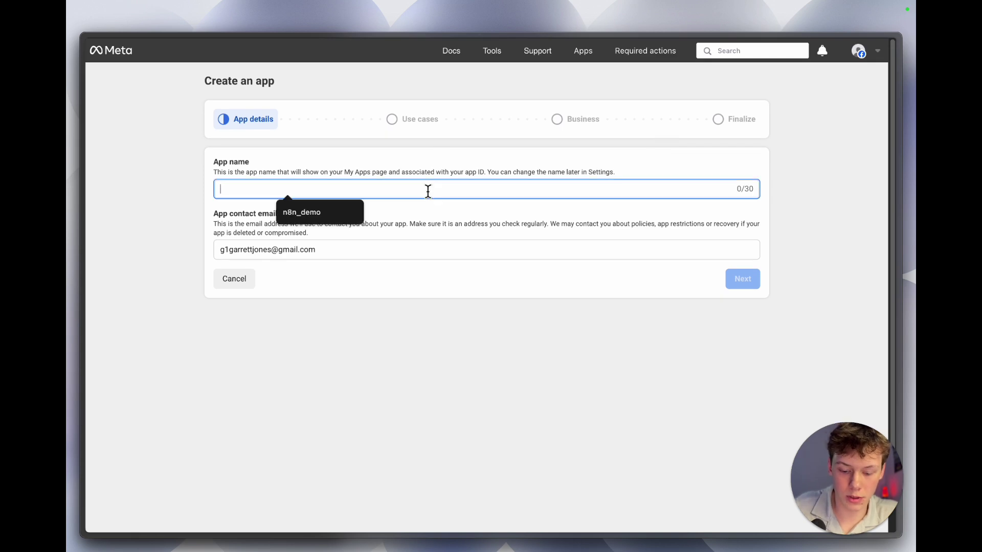
pyautogui.write('fa')
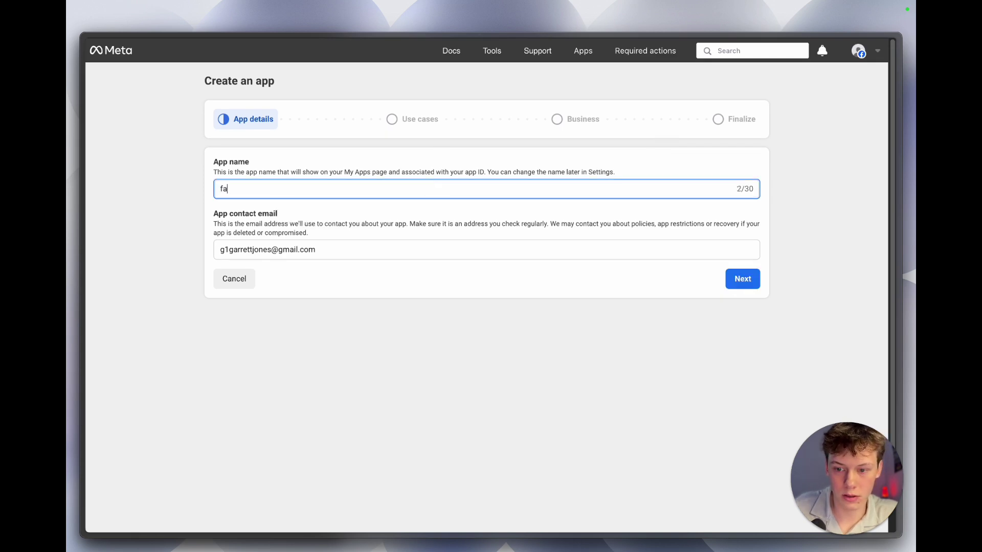
pyautogui.write('cebook ')
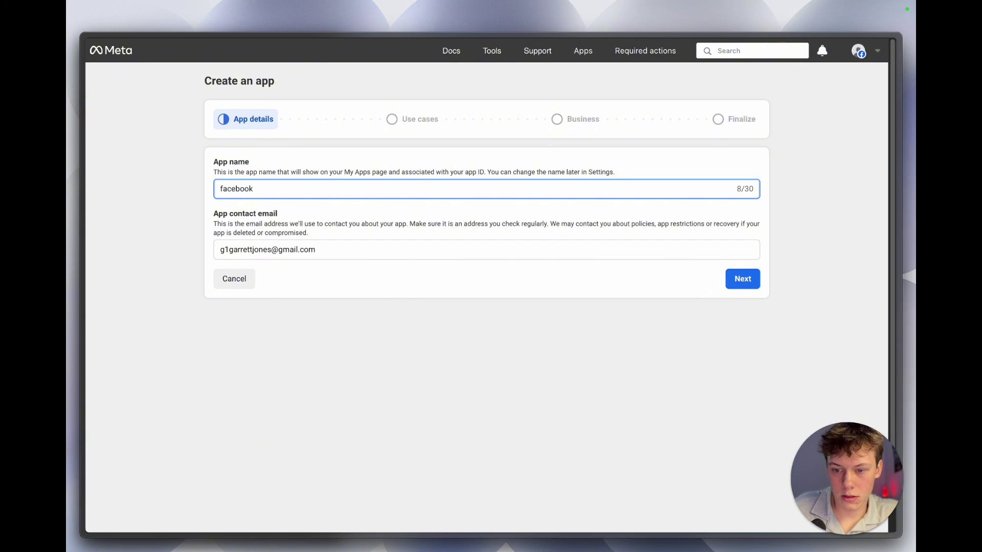
pyautogui.write('vid_exmp')
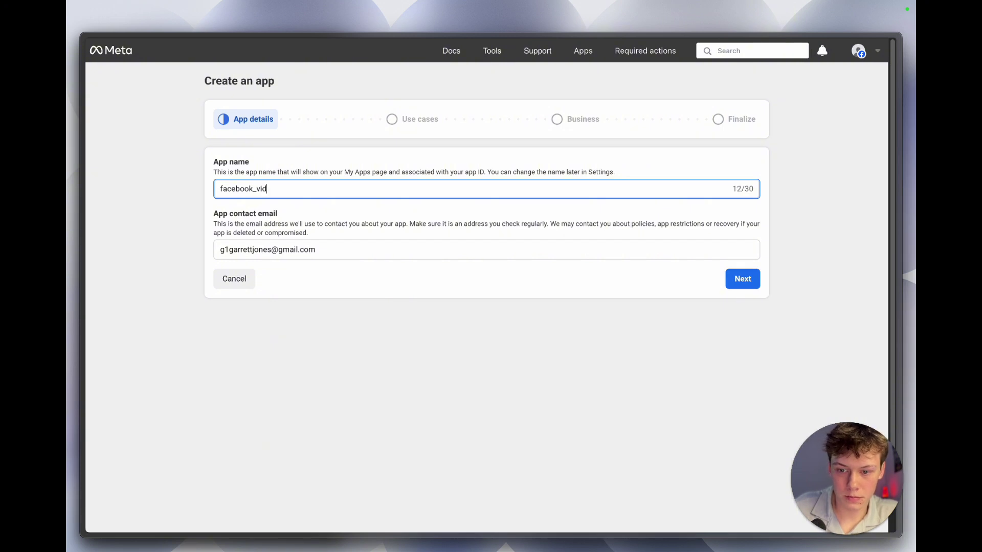
pyautogui.press('BackSpace')
pyautogui.press('BackSpace')
pyautogui.write('ample')
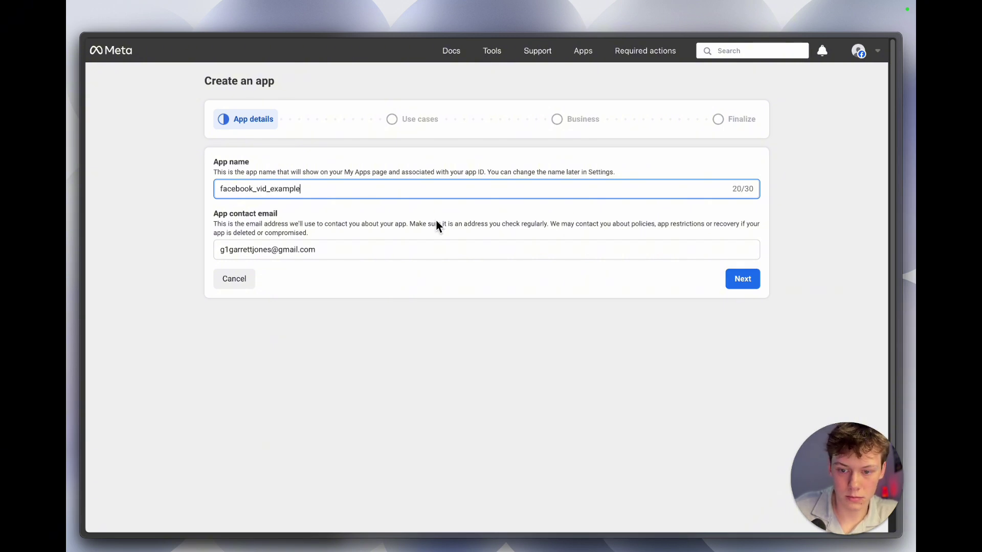
pyautogui.click(434, 214)
pyautogui.tripleClick(424, 191)
pyautogui.click(423, 211)
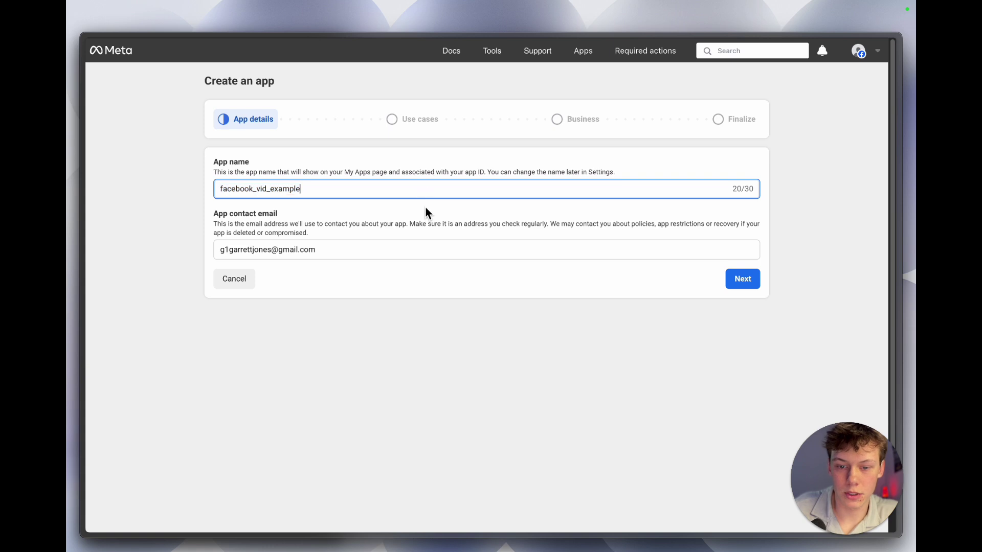
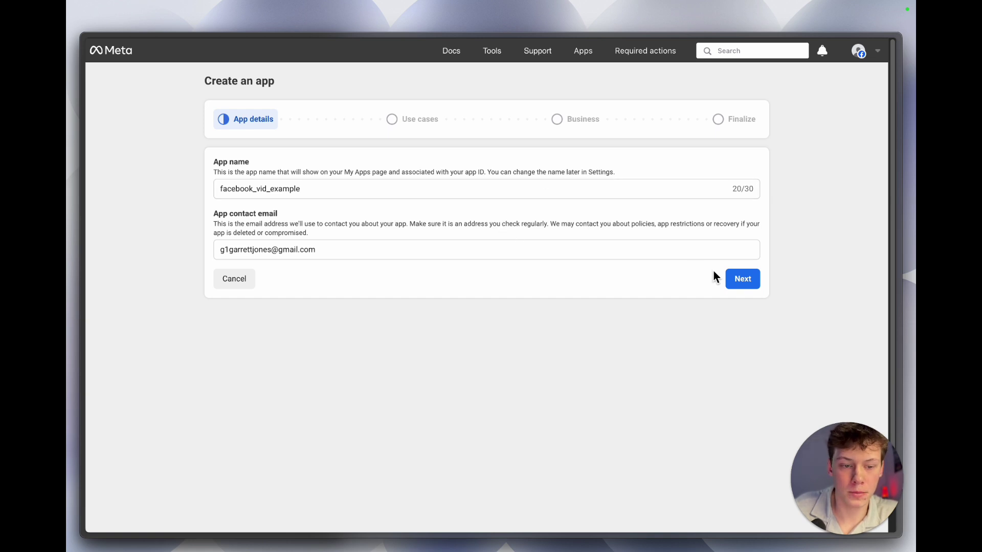
pyautogui.click(736, 280)
# Replace the app name with n8n_fb_vid_example and submit the app details again
pyautogui.click(613, 190)
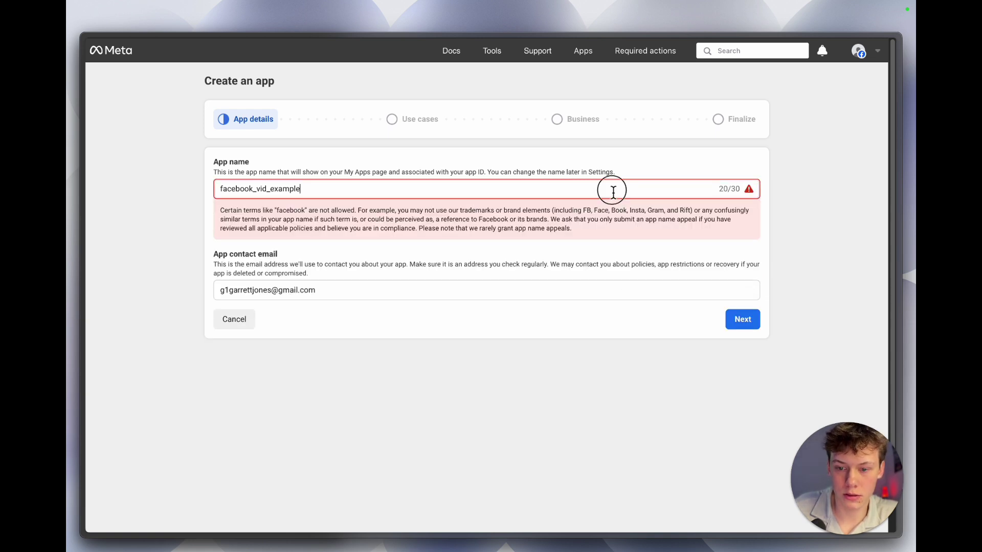
pyautogui.doubleClick(242, 187)
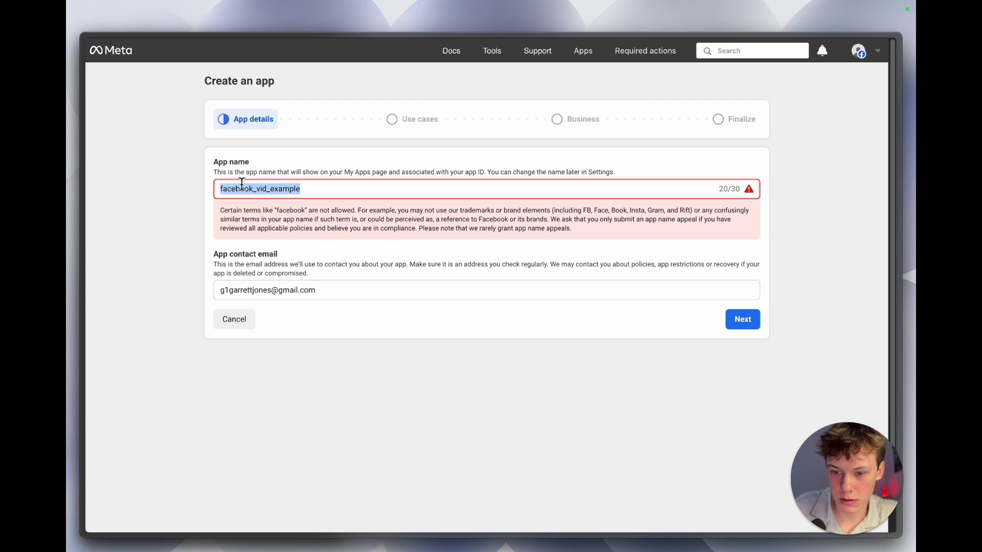
pyautogui.write('nb')
pyautogui.press('BackSpace')
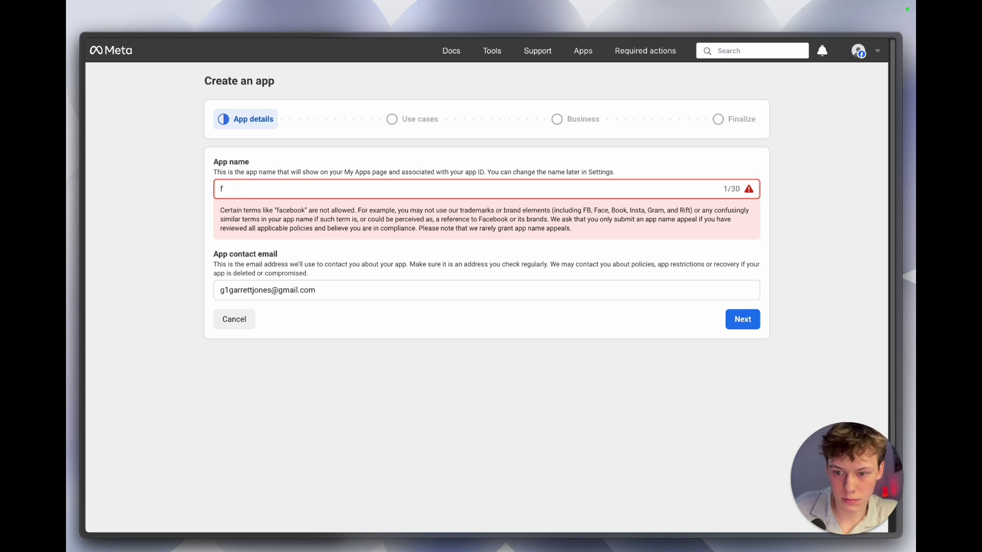
pyautogui.press('BackSpace')
pyautogui.write('nbn')
pyautogui.press('BackSpace')
pyautogui.press('BackSpace')
pyautogui.write('8n')
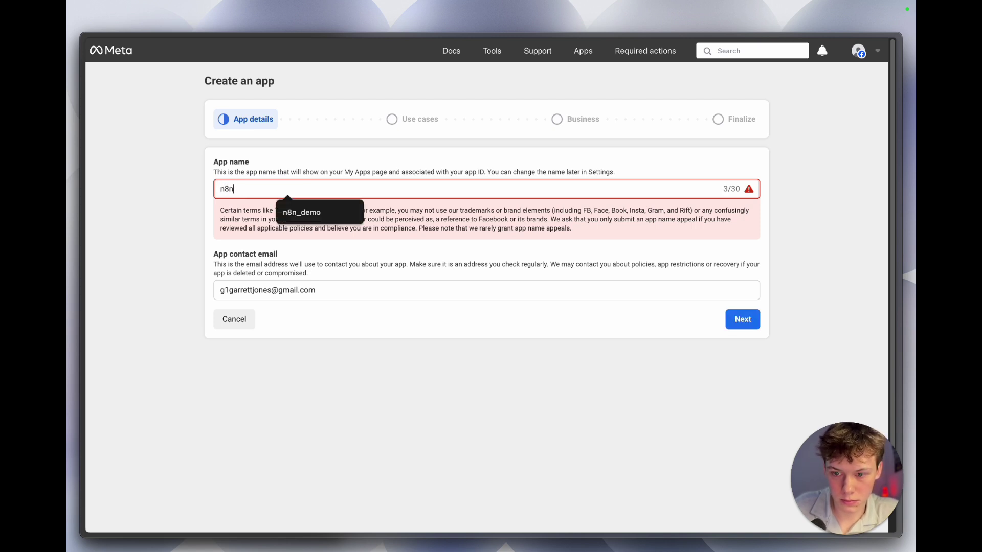
pyautogui.write('_fb_vi')
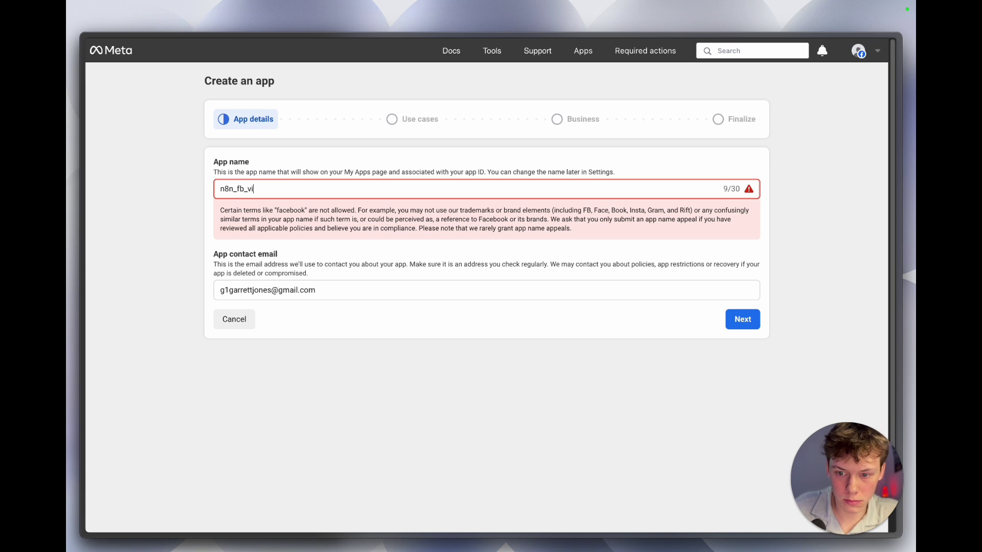
pyautogui.write('de_example')
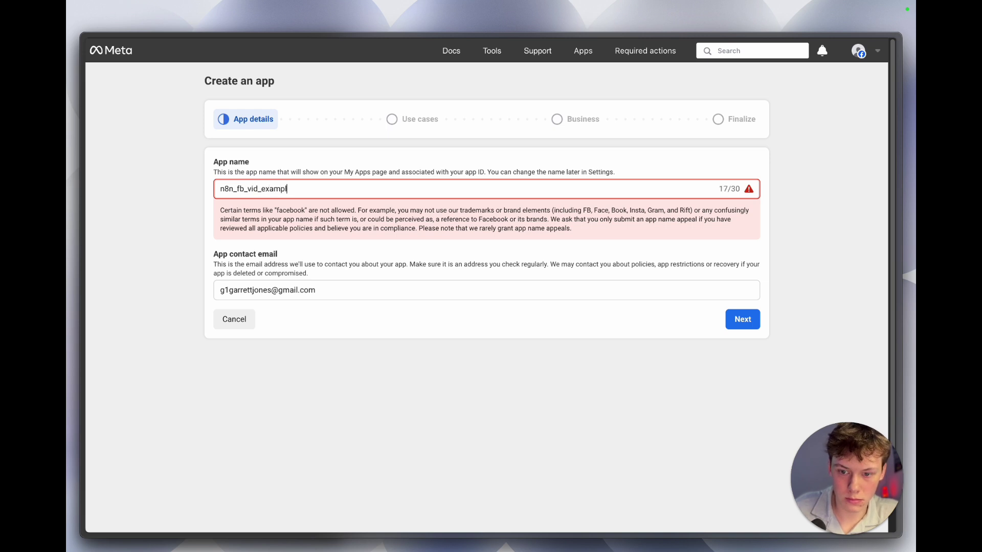
pyautogui.click(741, 320)
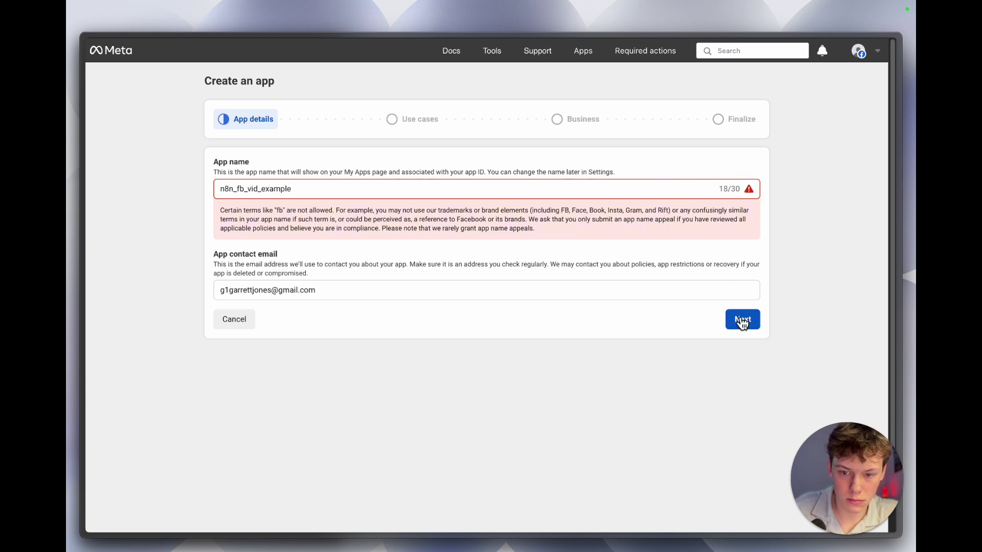
# Remove the fb part from the app name and continue to the use cases
pyautogui.doubleClick(240, 190)
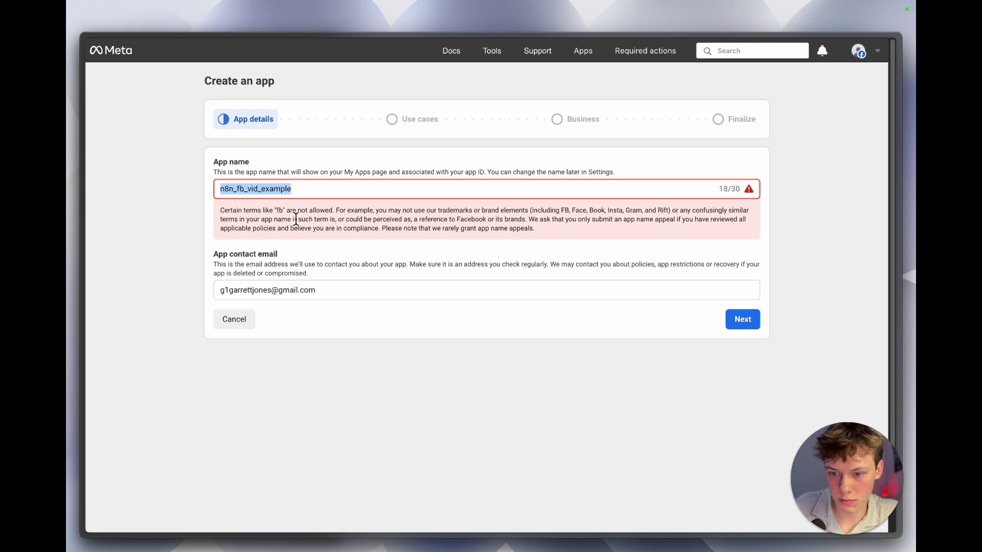
pyautogui.doubleClick(244, 192)
pyautogui.click(239, 190)
pyautogui.press('BackSpace')
pyautogui.press('BackSpace')
pyautogui.press('BackSpace')
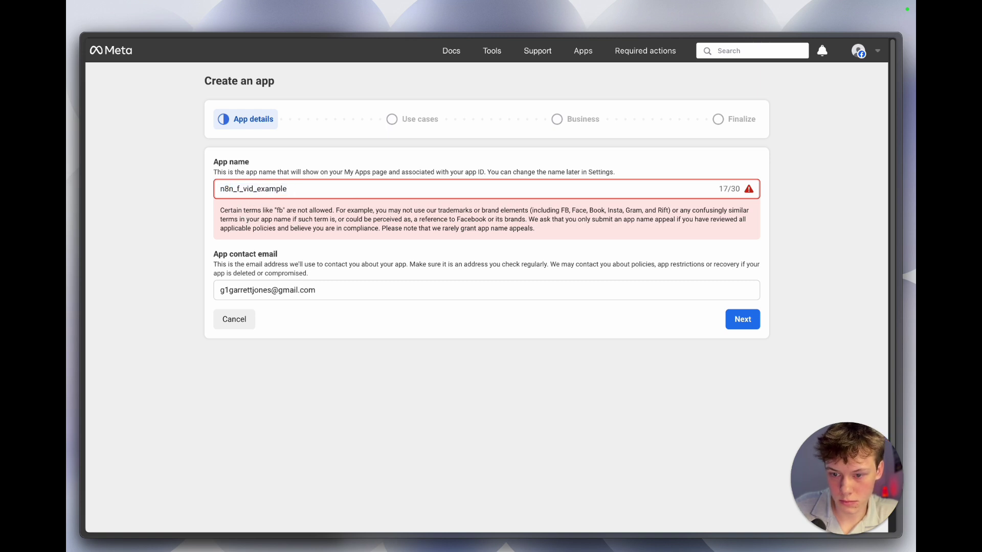
pyautogui.click(736, 323)
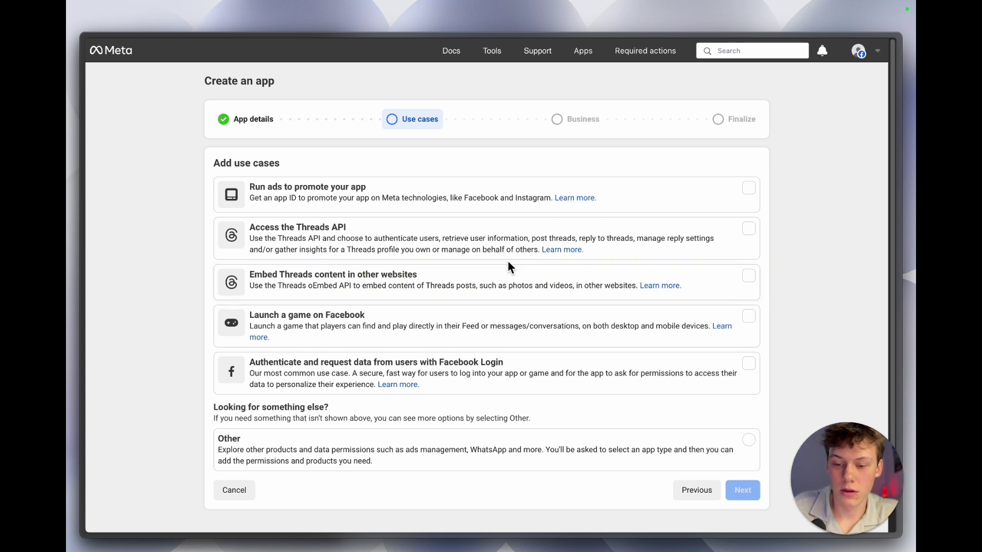
# Choose Other as the app's use case, continue, and select Business as the app type
pyautogui.scroll(-1, 507, 260)
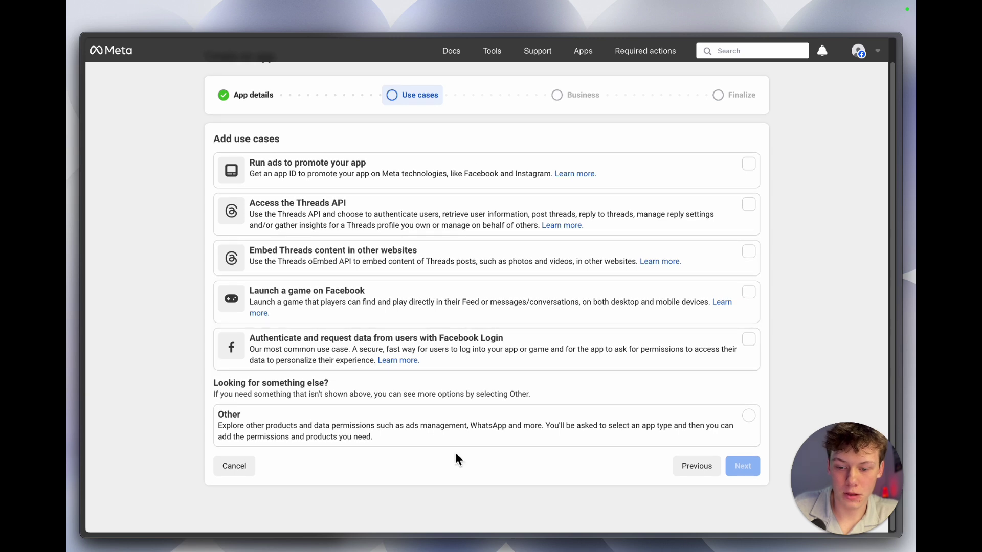
pyautogui.click(429, 441)
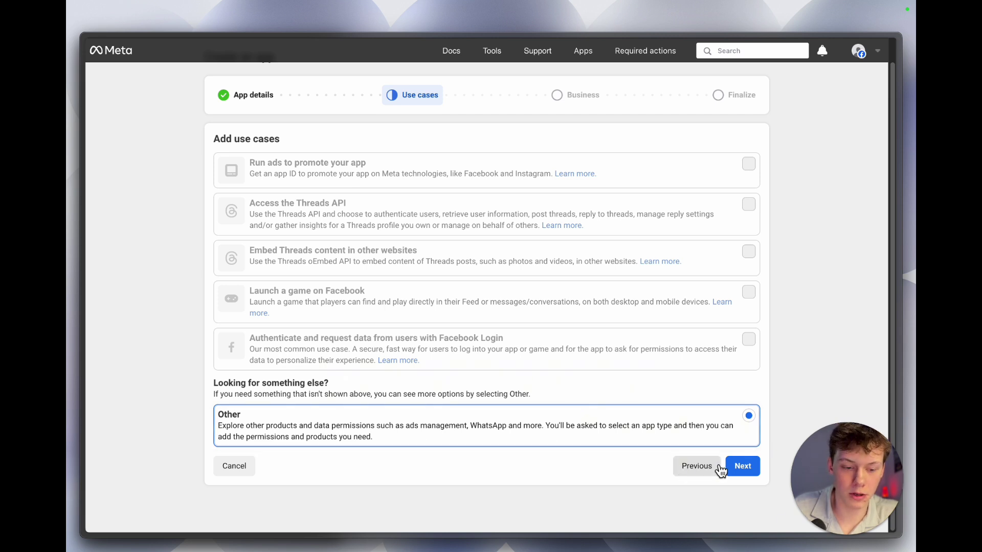
pyautogui.click(744, 467)
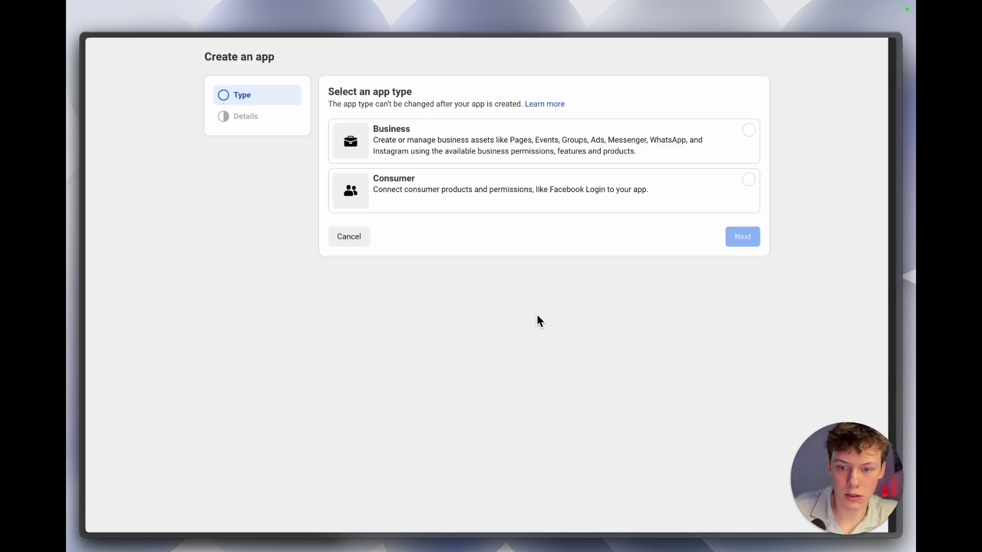
pyautogui.click(456, 178)
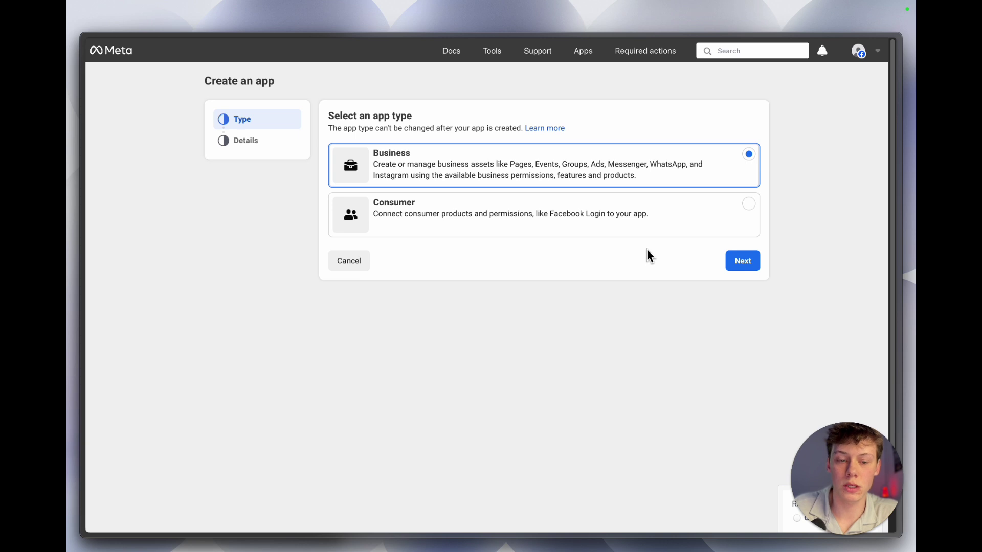
# Continue with the Business app type and connect the business portfolio that carries the account holder's name
pyautogui.click(587, 167)
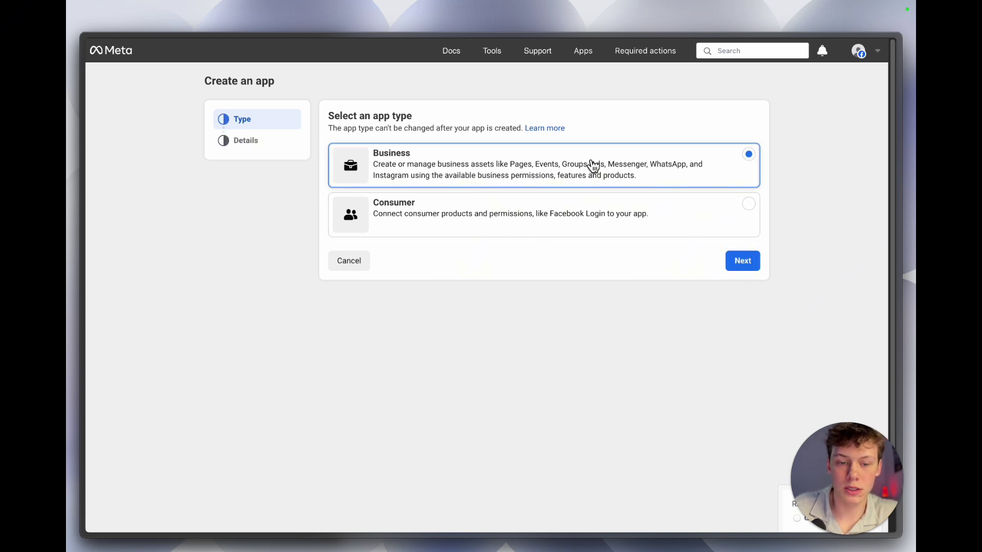
pyautogui.click(738, 259)
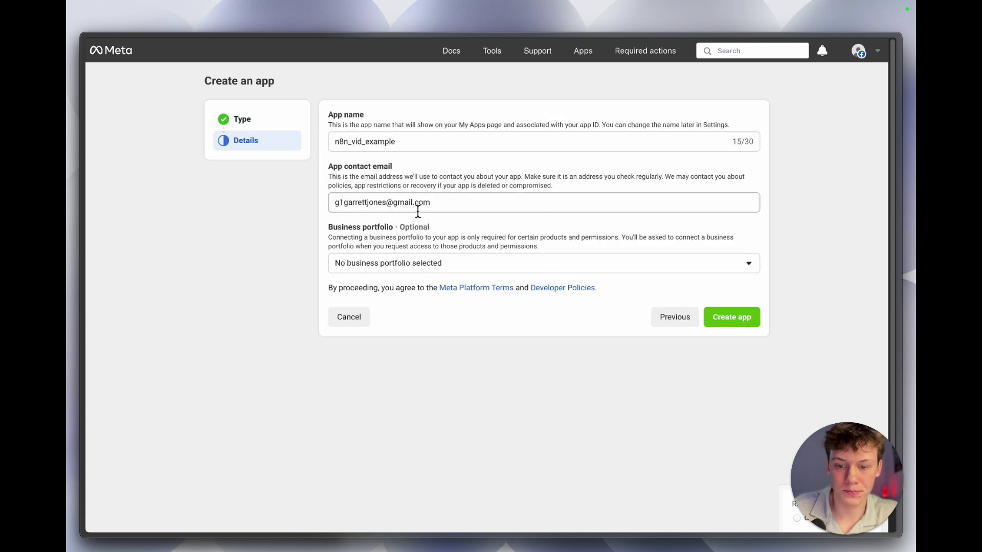
pyautogui.click(514, 263)
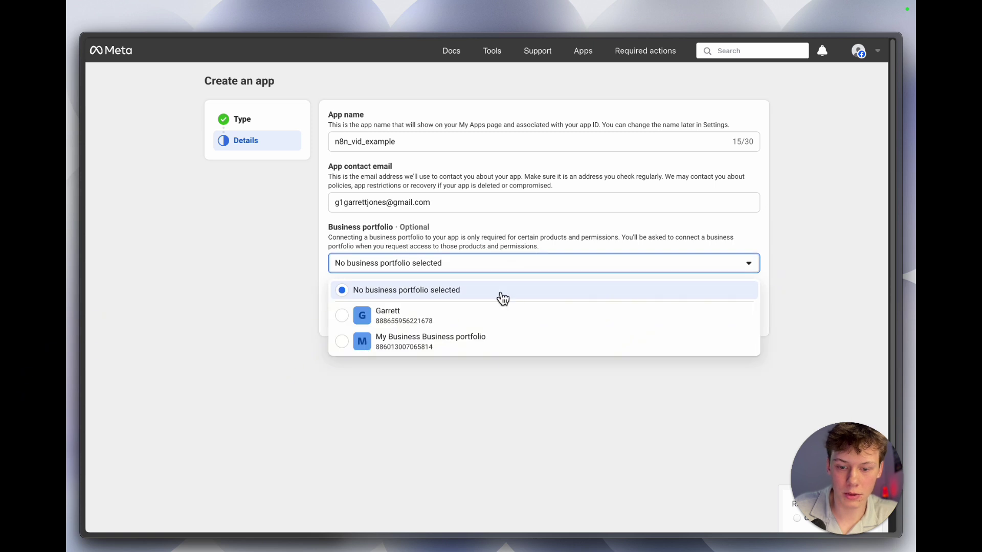
pyautogui.moveTo(342, 227); pyautogui.dragTo(409, 228)
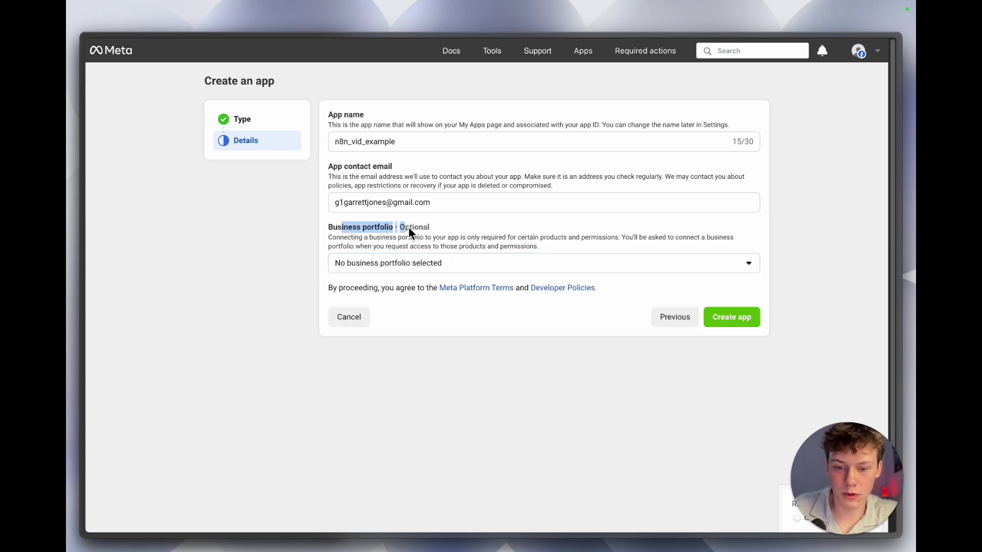
pyautogui.click(446, 265)
pyautogui.click(431, 318)
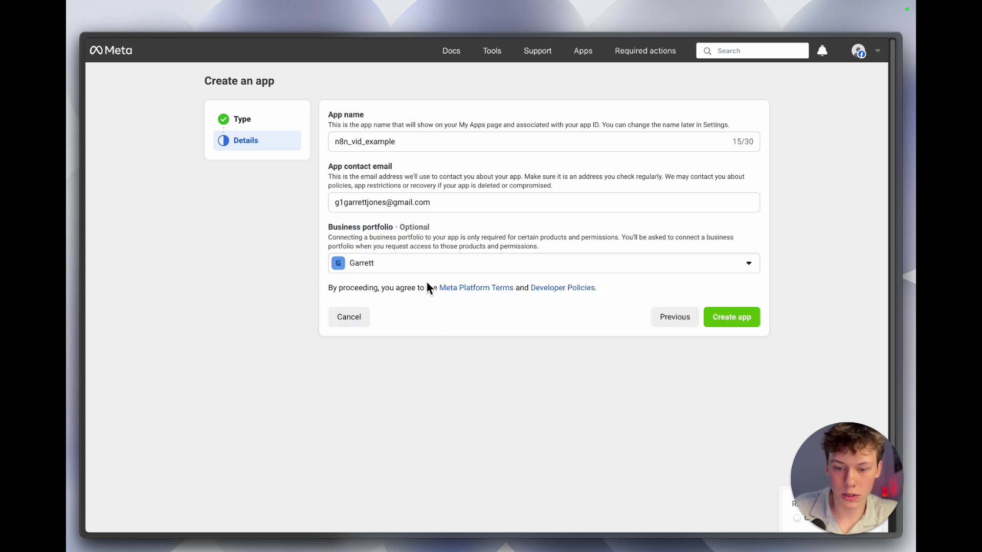
pyautogui.click(430, 263)
pyautogui.click(458, 317)
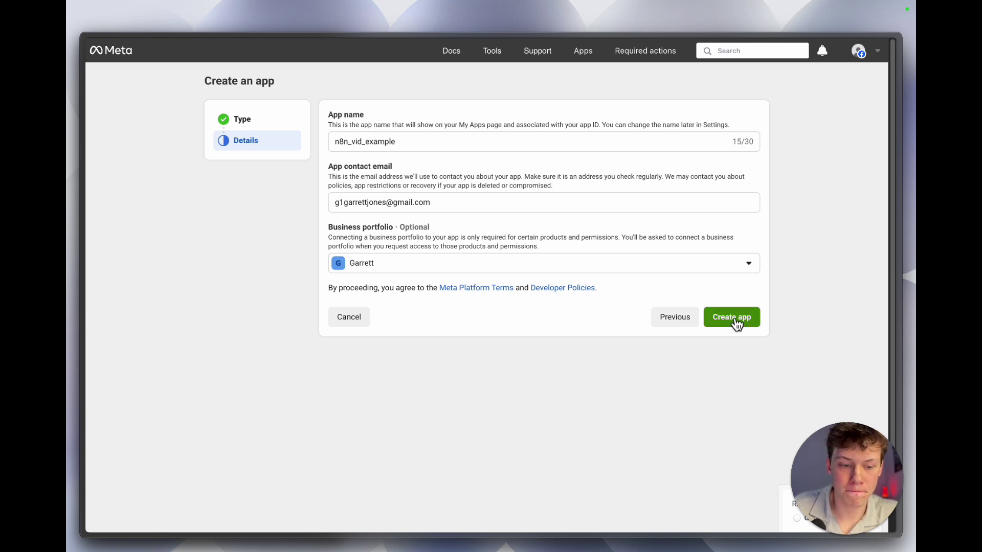
# Create the app and submit the account password to authorize it
pyautogui.click(754, 320)
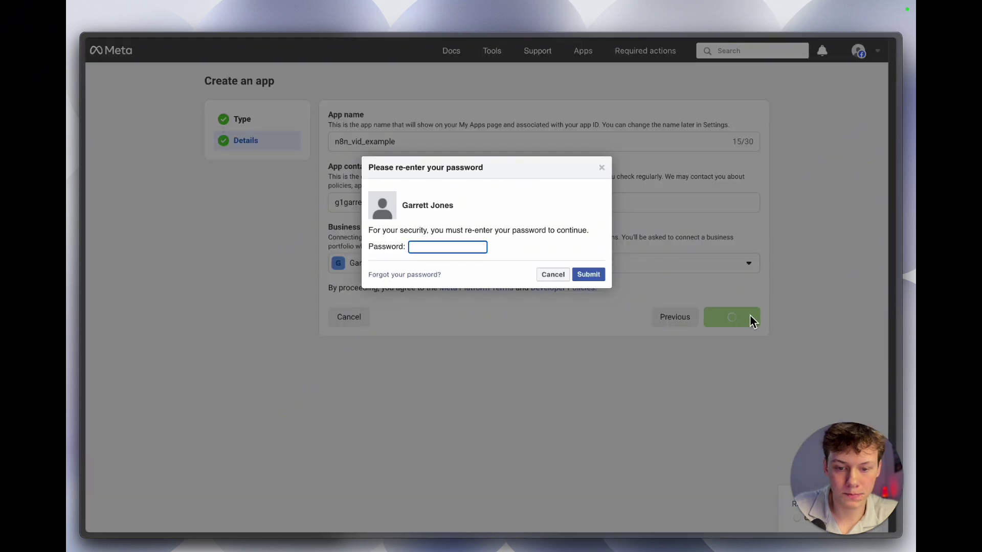
pyautogui.press('super+v')
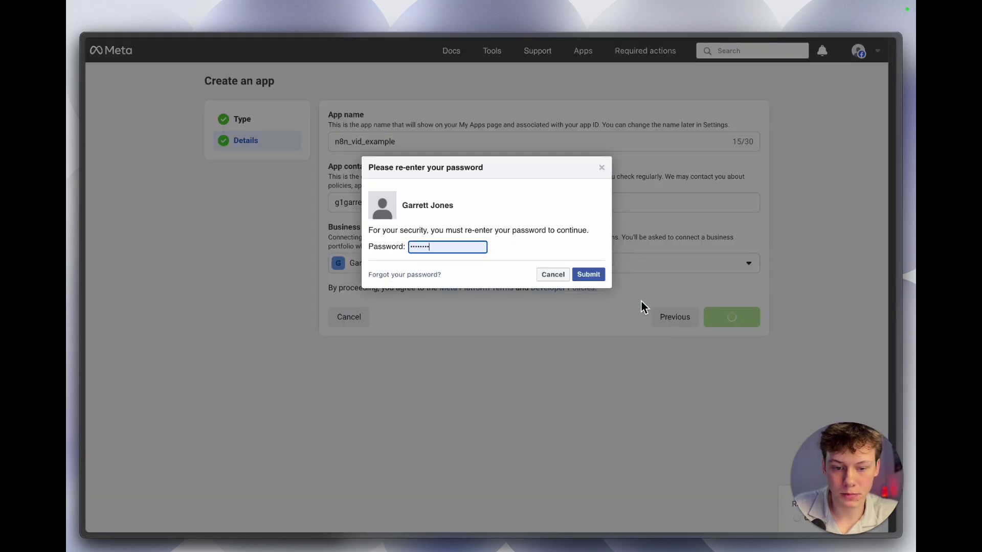
pyautogui.click(583, 276)
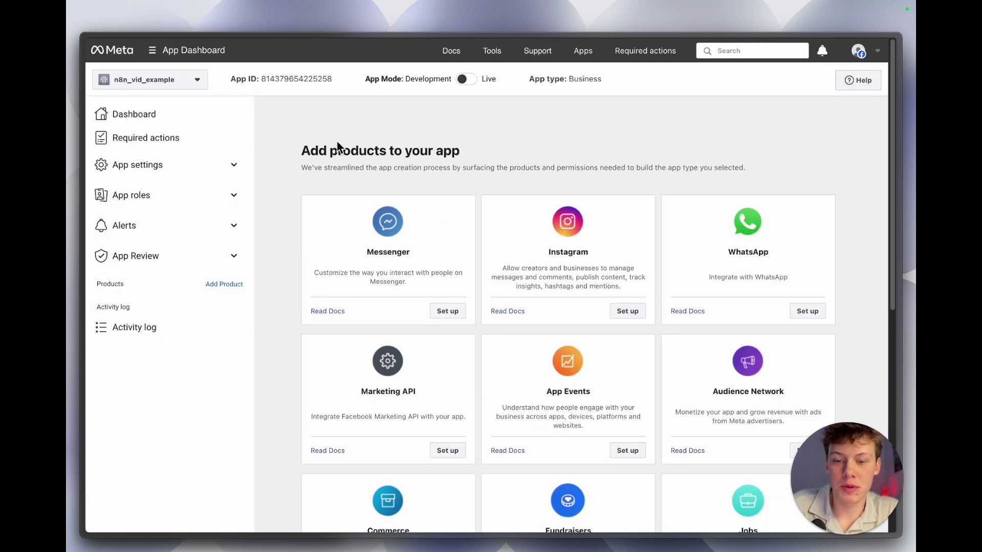
# Look through the products that can be added to the new app, down to Facebook Login for Business
pyautogui.moveTo(302, 153); pyautogui.dragTo(491, 162)
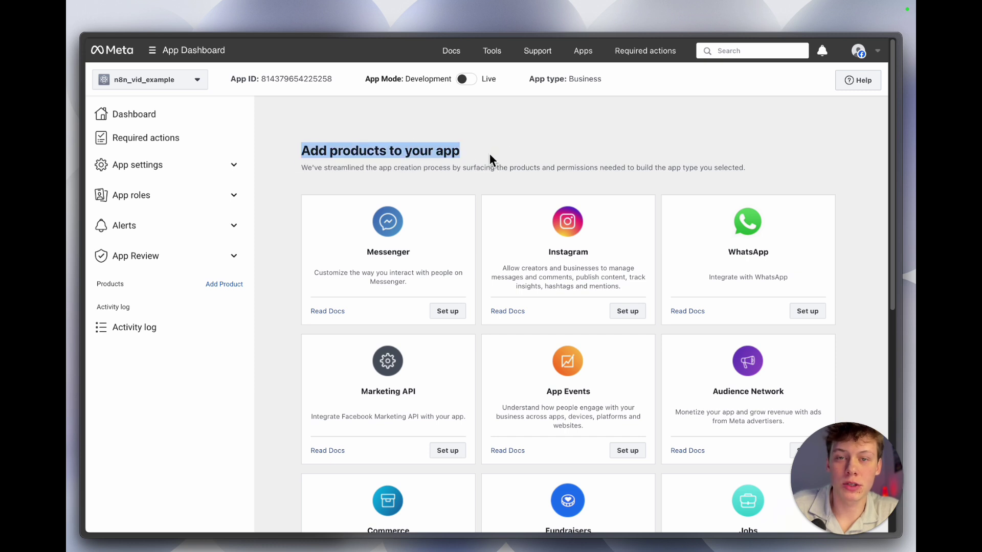
pyautogui.click(479, 176)
pyautogui.scroll(-1, 480, 200)
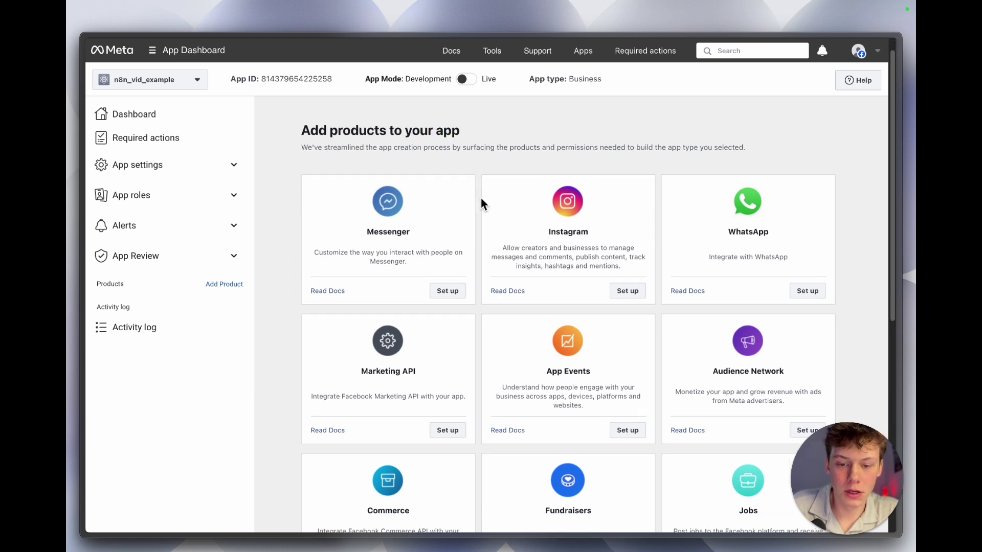
pyautogui.scroll(-6, 480, 203)
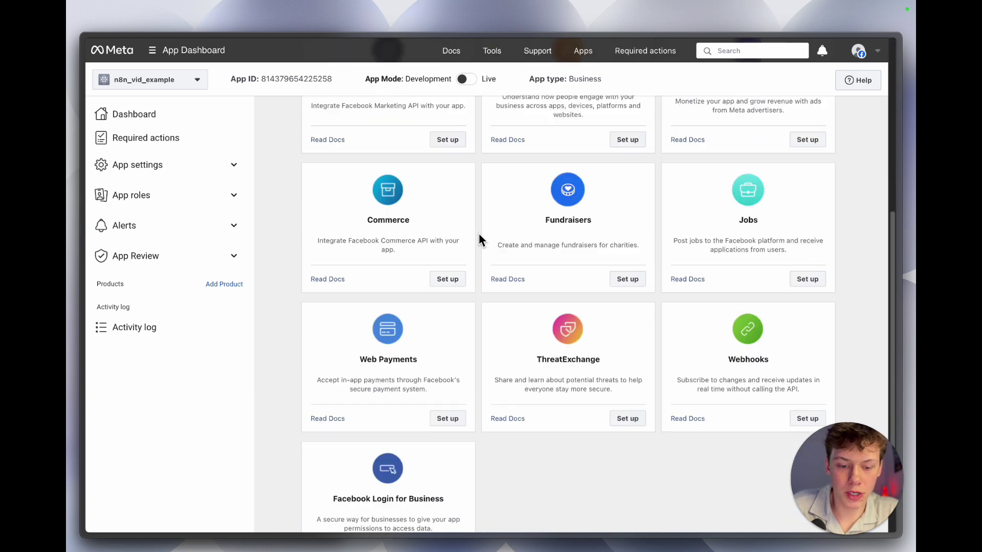
# Set up the Facebook Login for Business product for the app and review its settings
pyautogui.scroll(-2, 479, 233)
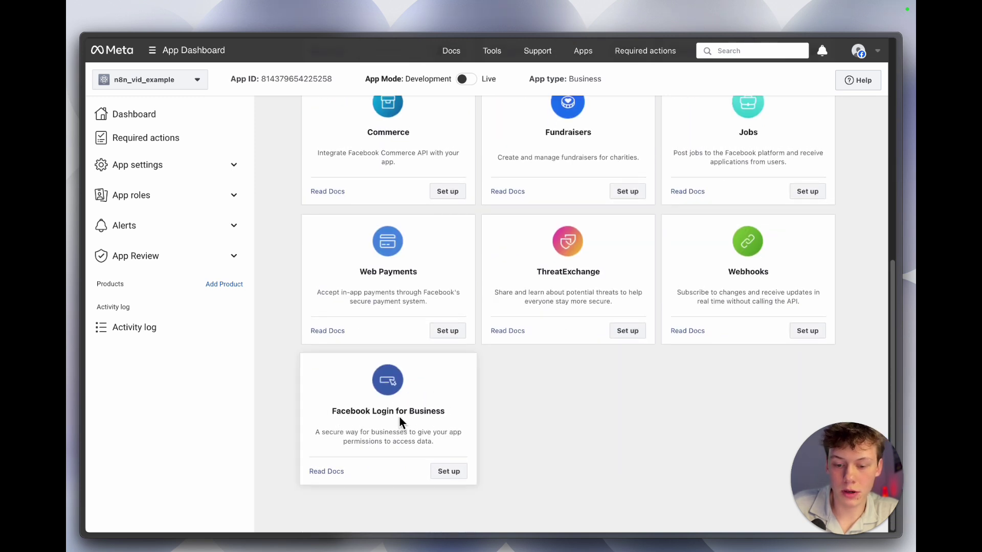
pyautogui.click(452, 476)
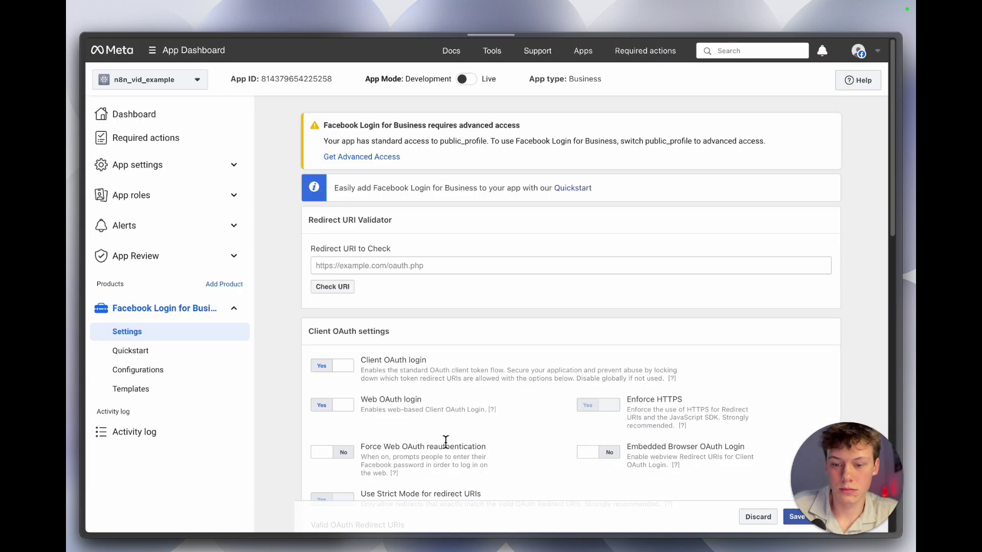
pyautogui.scroll(-5, 434, 370)
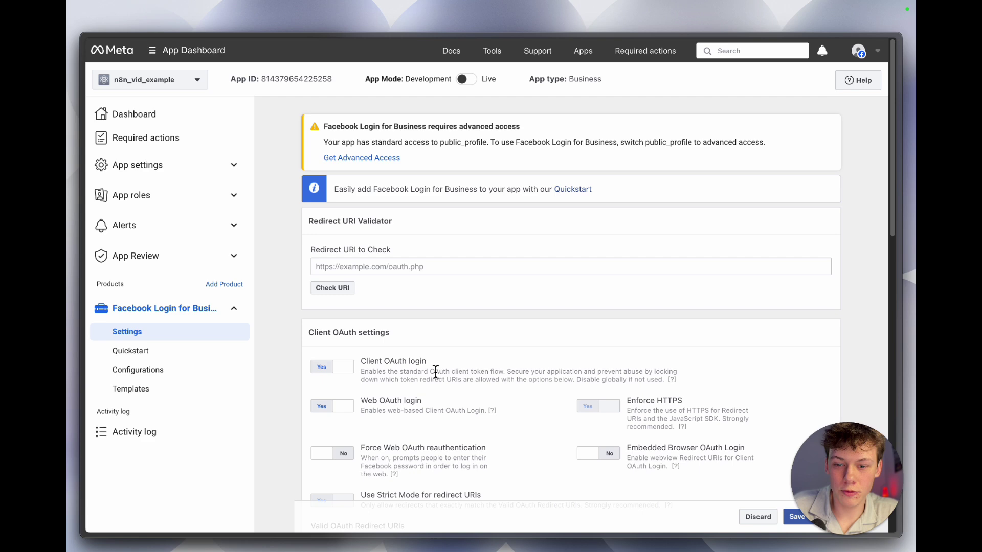
pyautogui.scroll(-5, 434, 370)
pyautogui.scroll(-7, 434, 369)
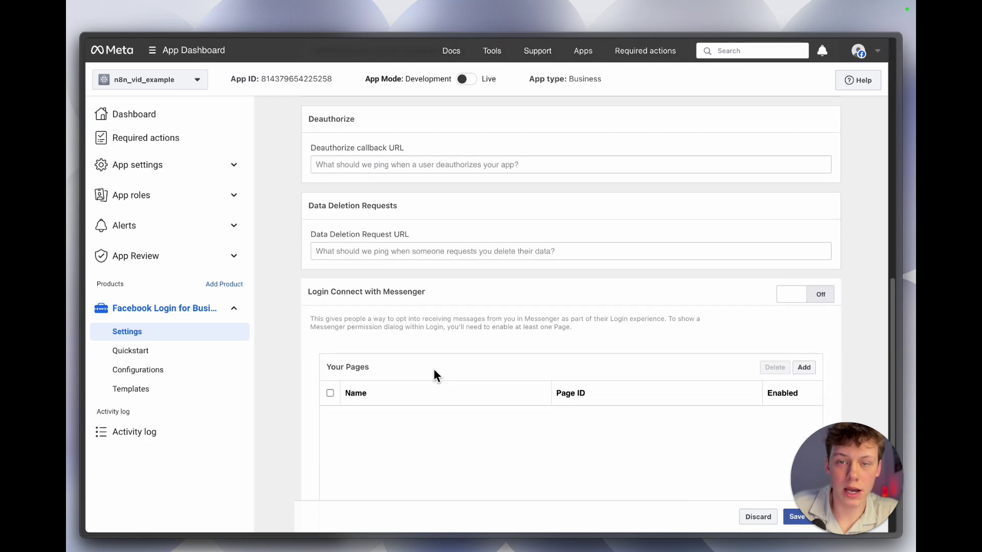
pyautogui.scroll(4, 433, 369)
pyautogui.scroll(3, 289, 352)
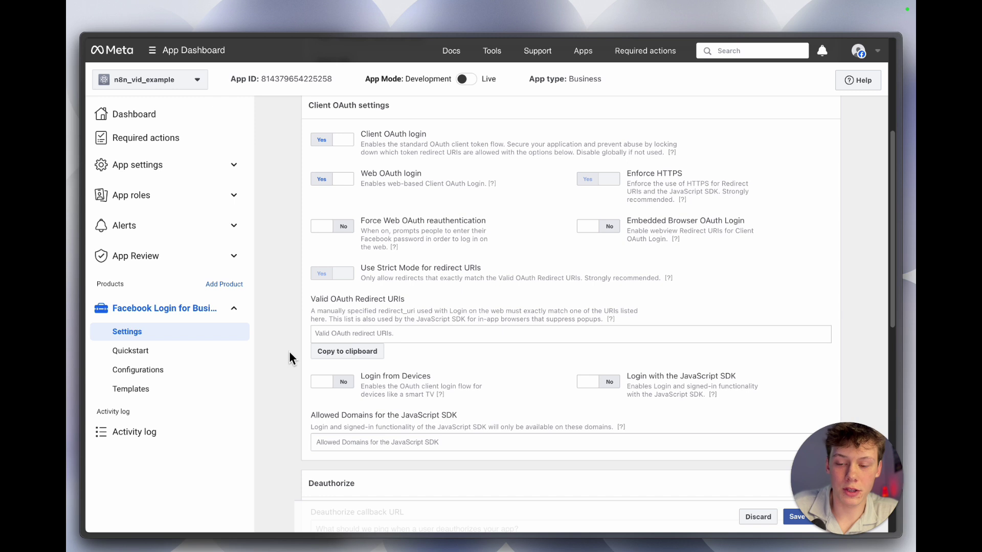
pyautogui.scroll(5, 281, 289)
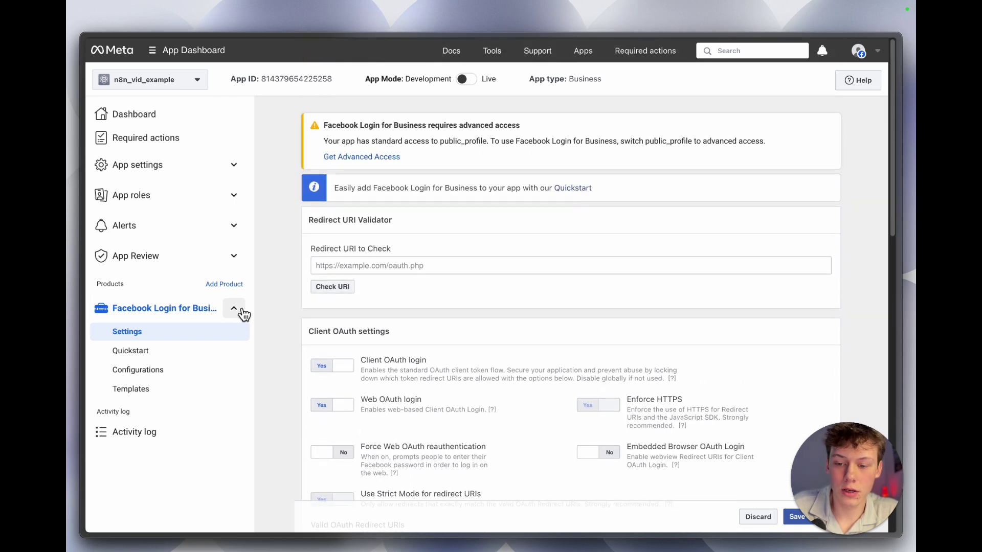
# Add the Instagram product to the app and review its API setup page for Instagram business login
pyautogui.click(221, 285)
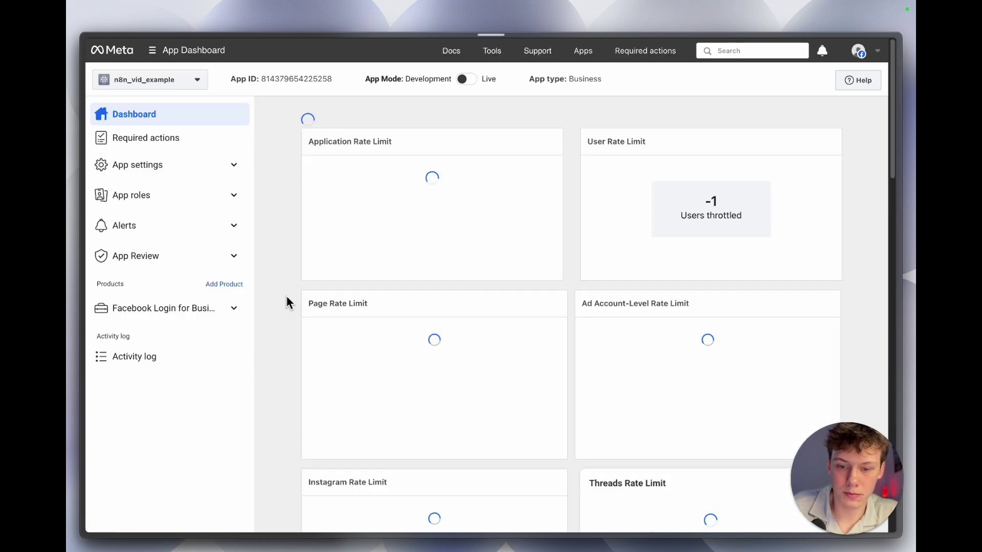
pyautogui.scroll(-5, 306, 361)
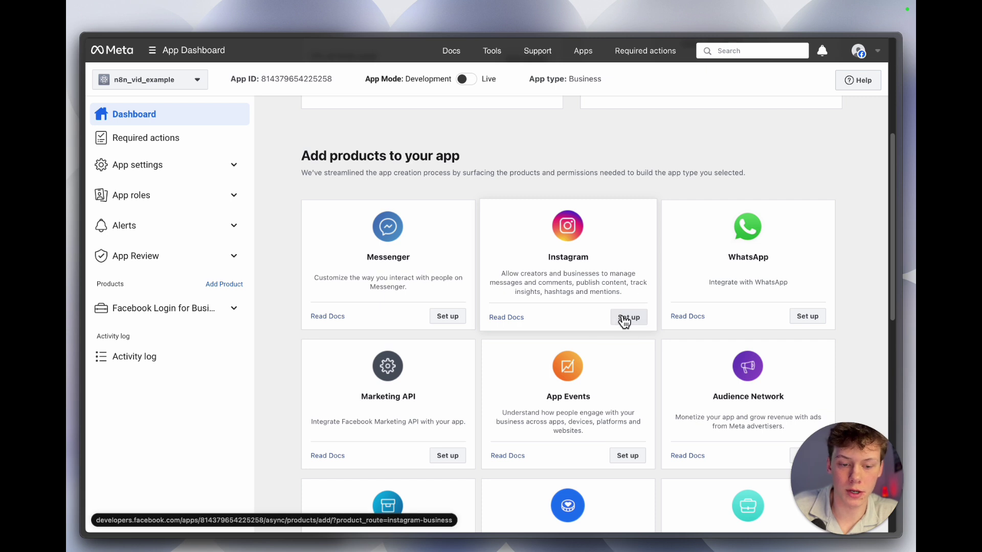
pyautogui.click(618, 317)
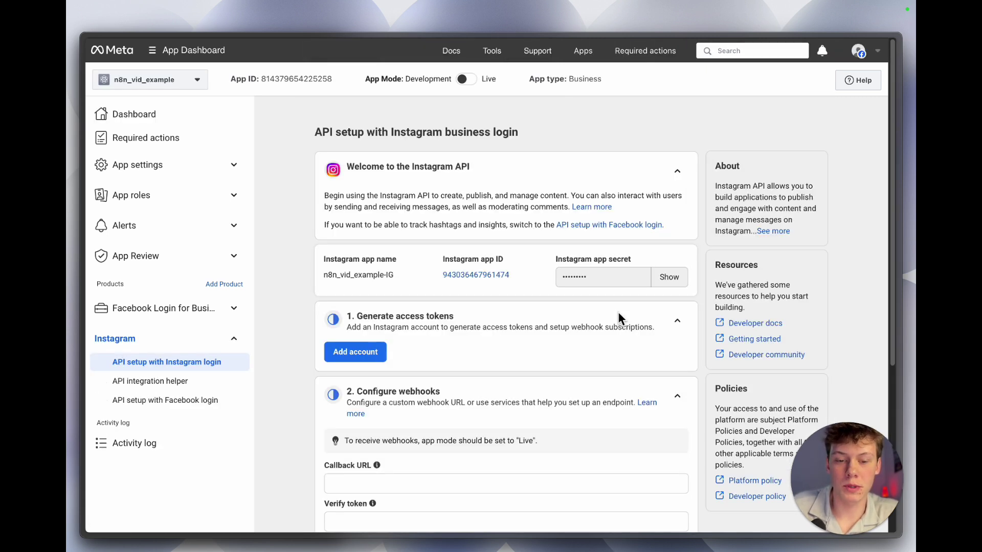
pyautogui.scroll(-1, 386, 247)
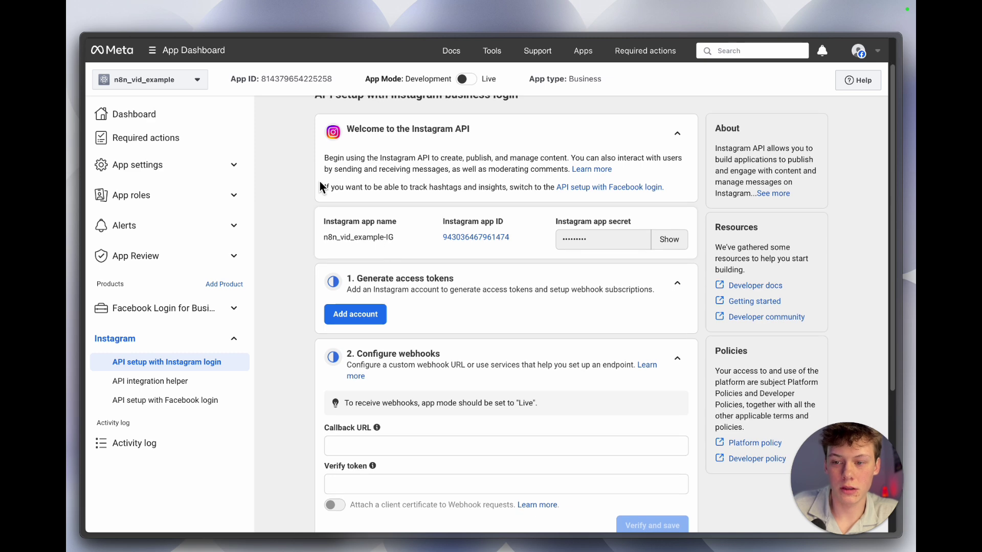
pyautogui.scroll(-2, 301, 224)
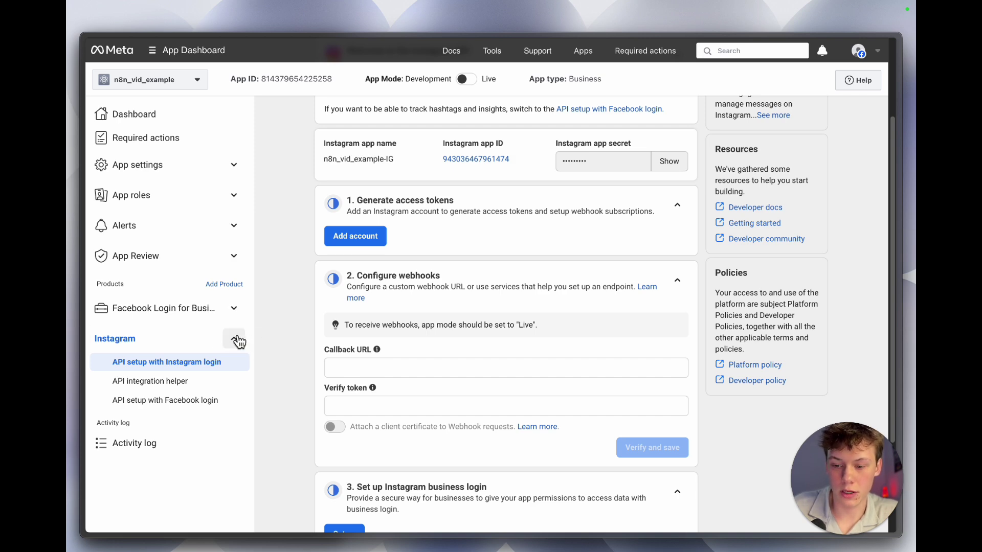
pyautogui.scroll(3, 276, 337)
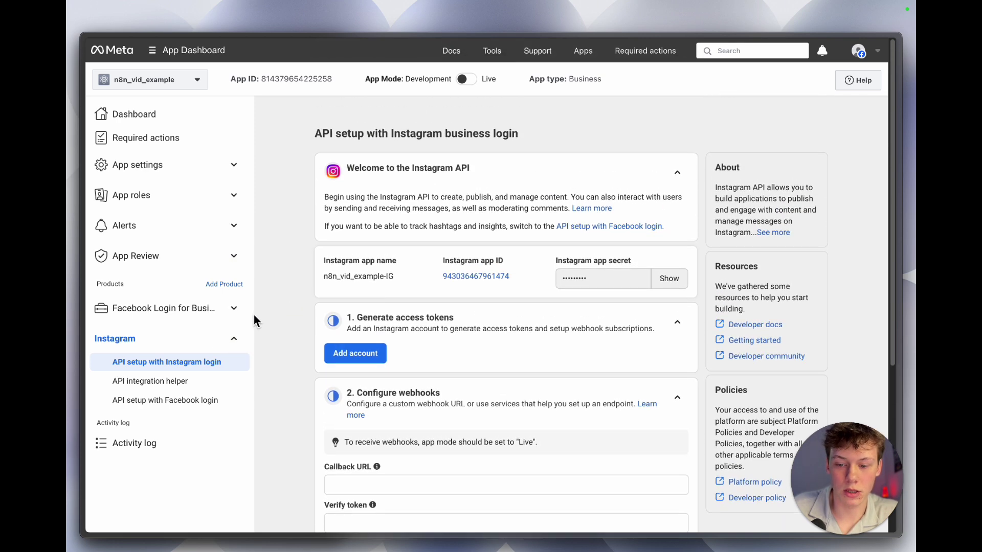
pyautogui.click(220, 338)
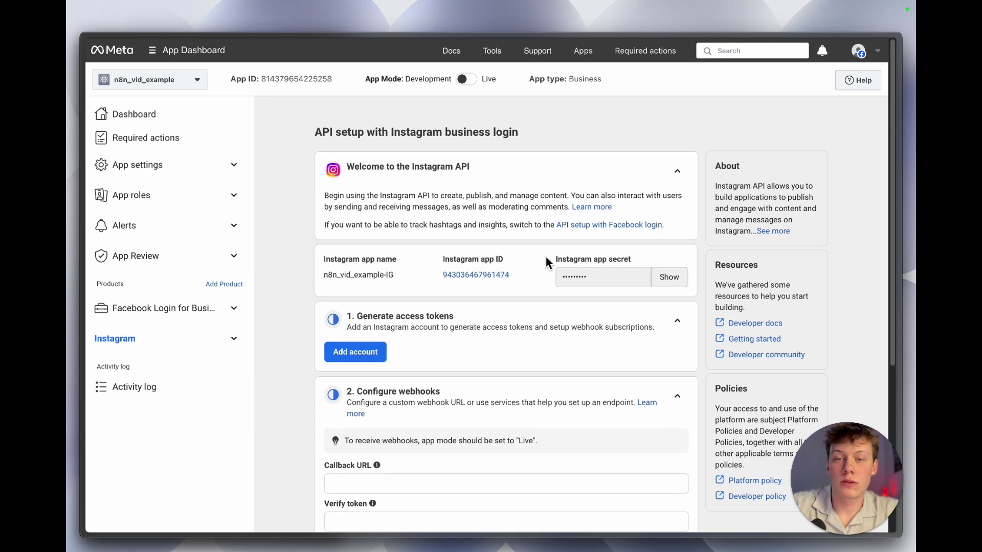
pyautogui.scroll(-5, 405, 292)
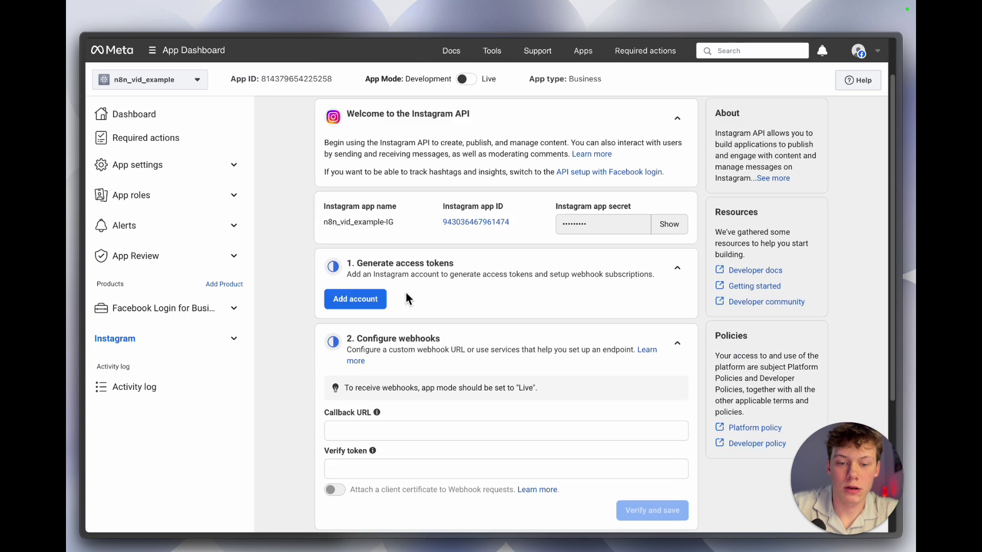
pyautogui.scroll(5, 406, 294)
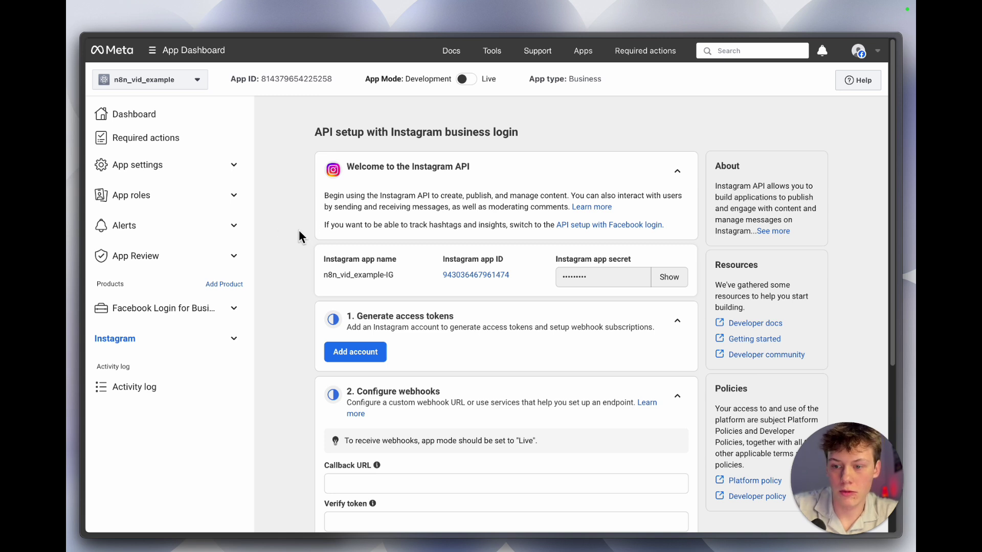
# Enter a privacy policy URL in the app's basic settings and save the changes
pyautogui.click(178, 172)
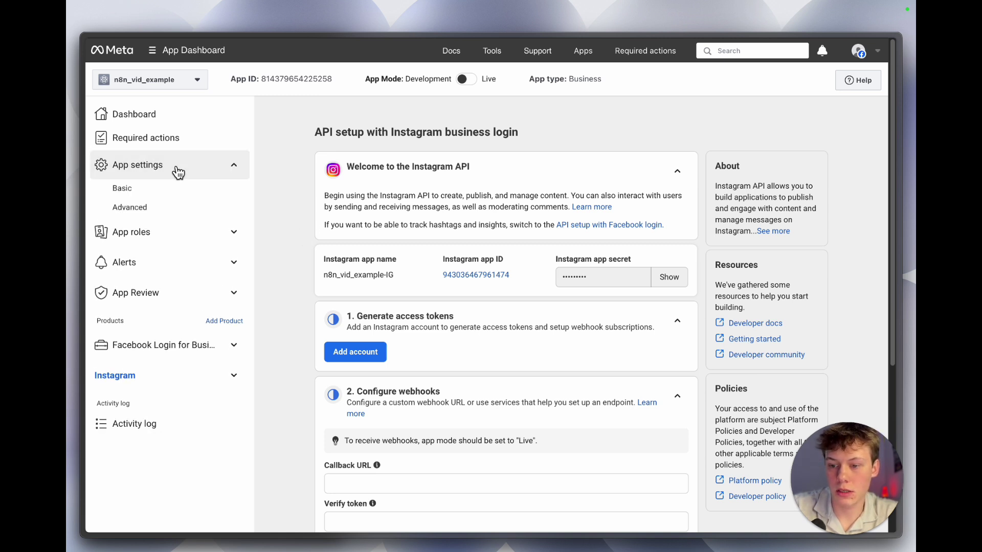
pyautogui.click(144, 189)
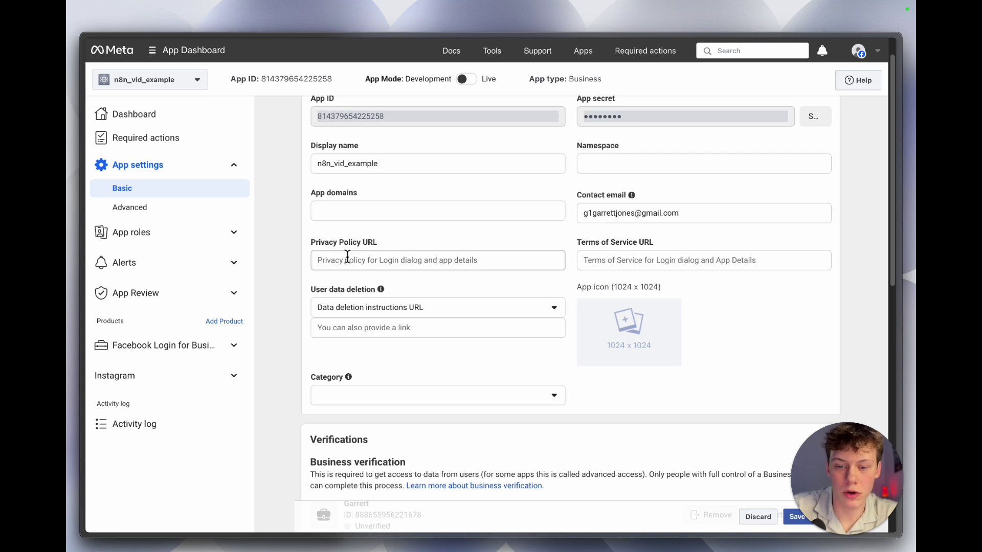
pyautogui.click(356, 255)
pyautogui.click(397, 237)
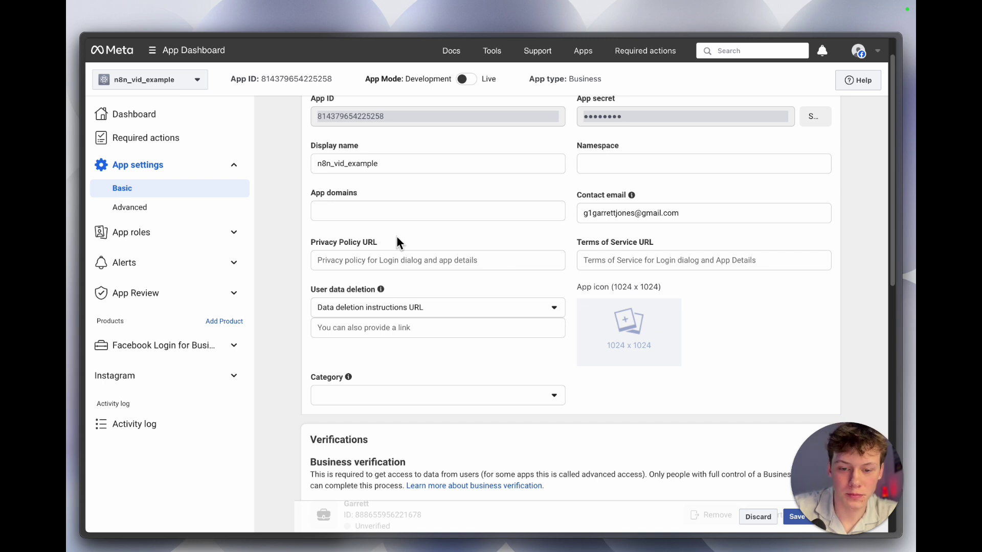
pyautogui.click(400, 258)
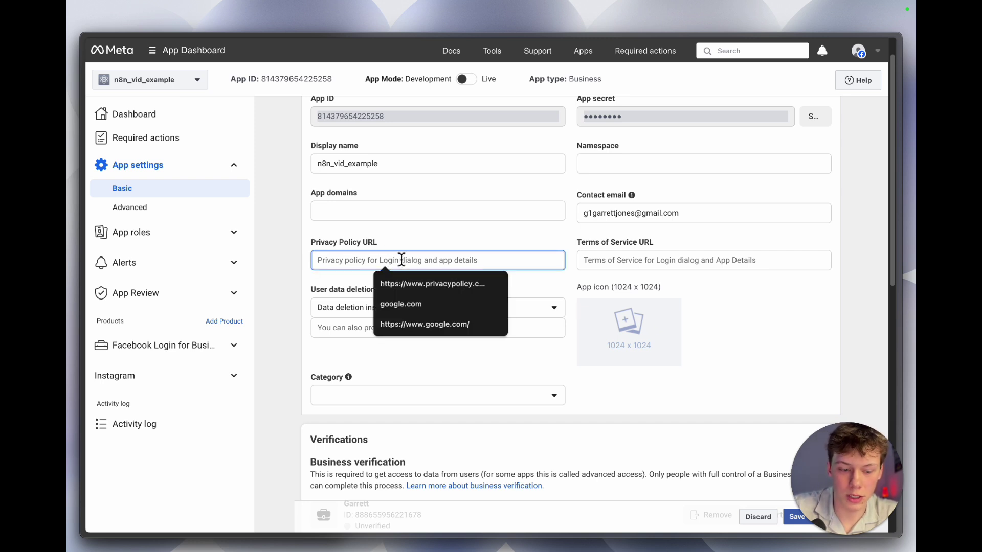
pyautogui.click(535, 280)
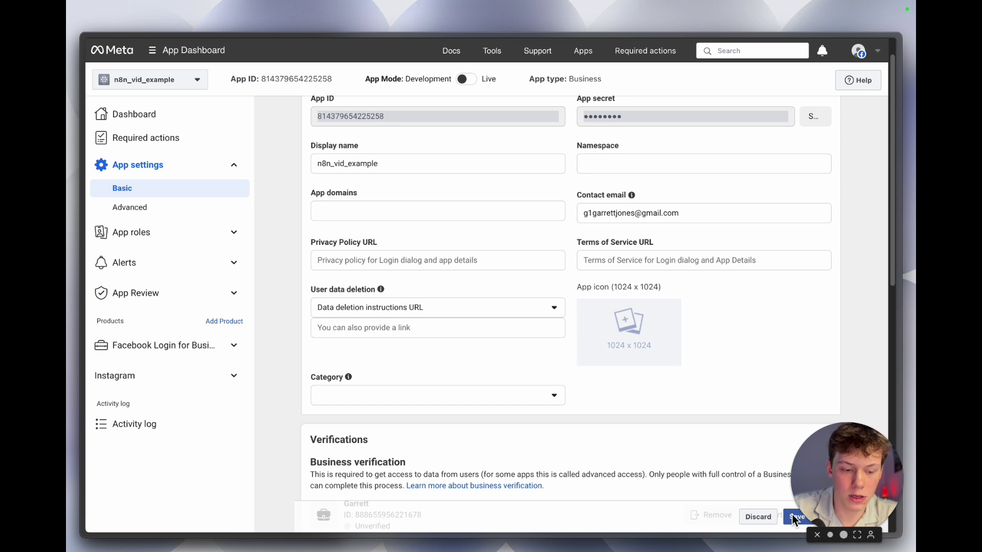
pyautogui.moveTo(830, 481); pyautogui.dragTo(831, 388)
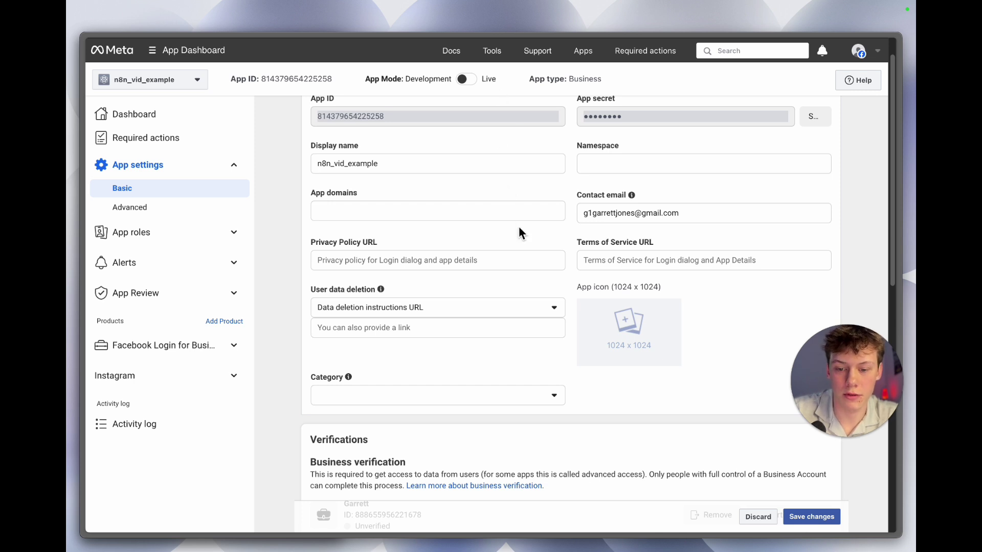
pyautogui.click(488, 259)
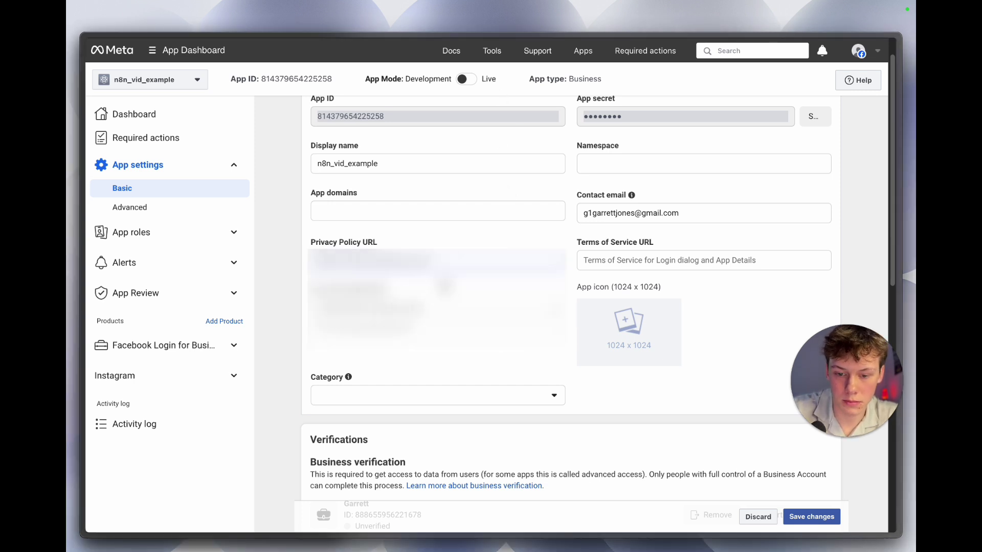
pyautogui.click(811, 516)
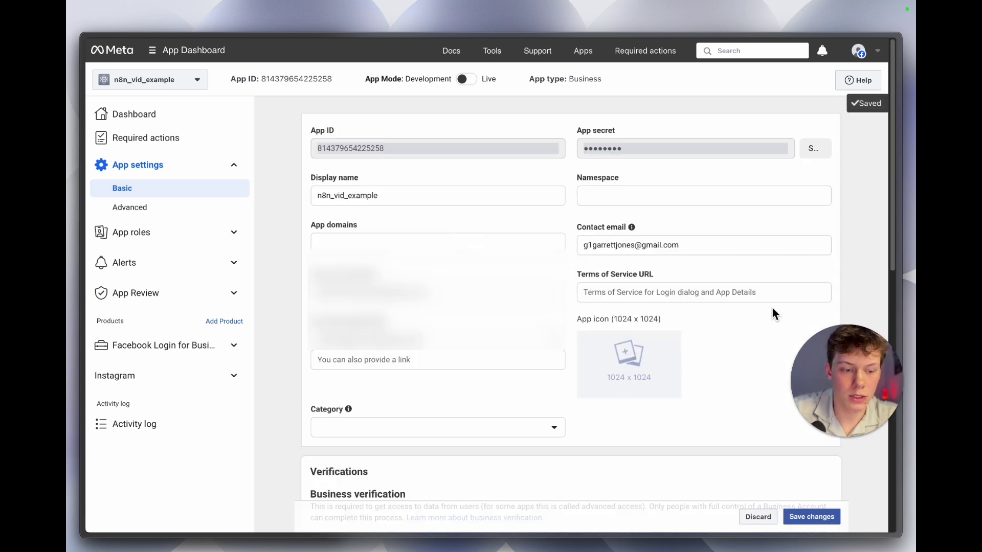
pyautogui.moveTo(869, 386); pyautogui.dragTo(870, 483)
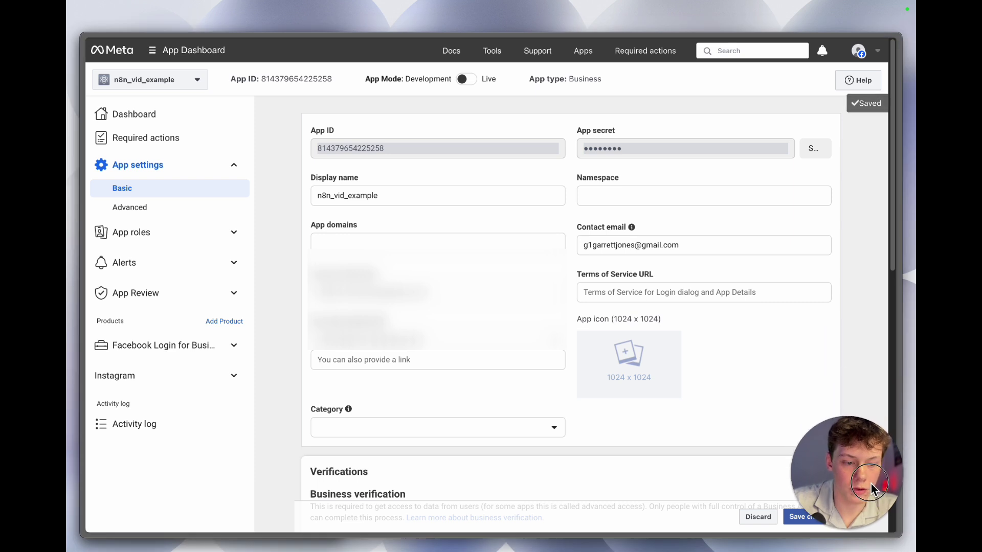
# Switch the app mode from Development to Live
pyautogui.moveTo(468, 88)
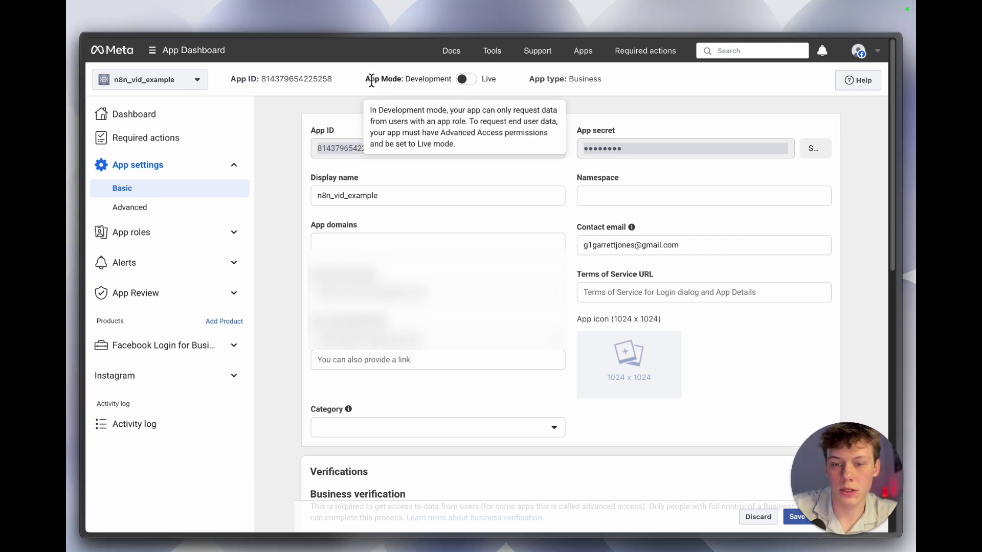
pyautogui.moveTo(405, 78); pyautogui.dragTo(443, 76)
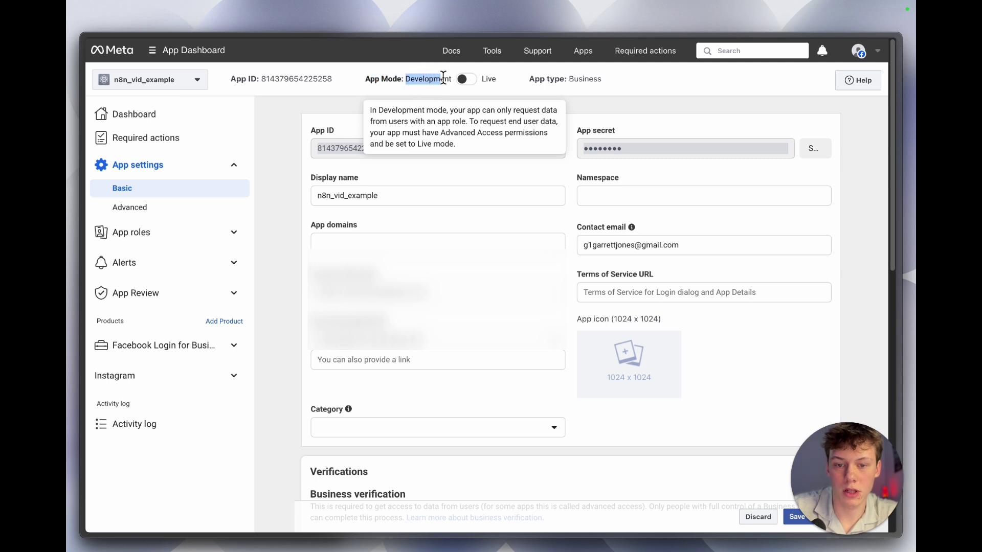
pyautogui.click(488, 77)
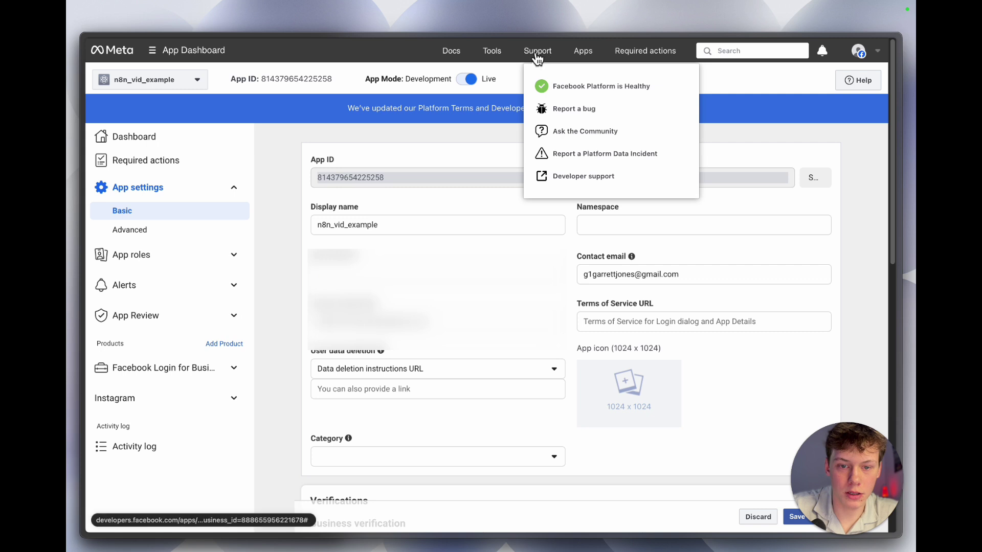
# Open the Graph API Explorer and choose n8n_vid_example as the Meta app
pyautogui.moveTo(500, 56)
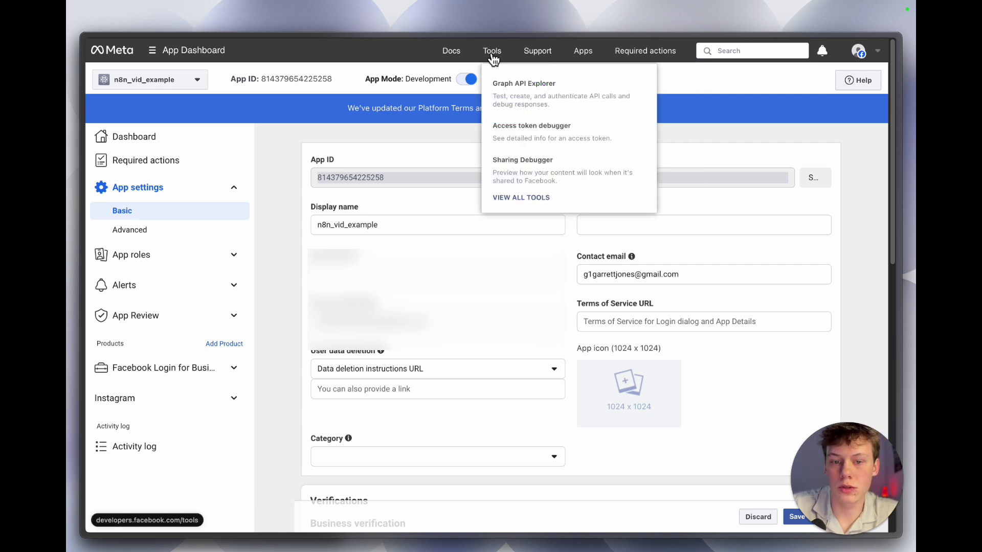
pyautogui.click(538, 86)
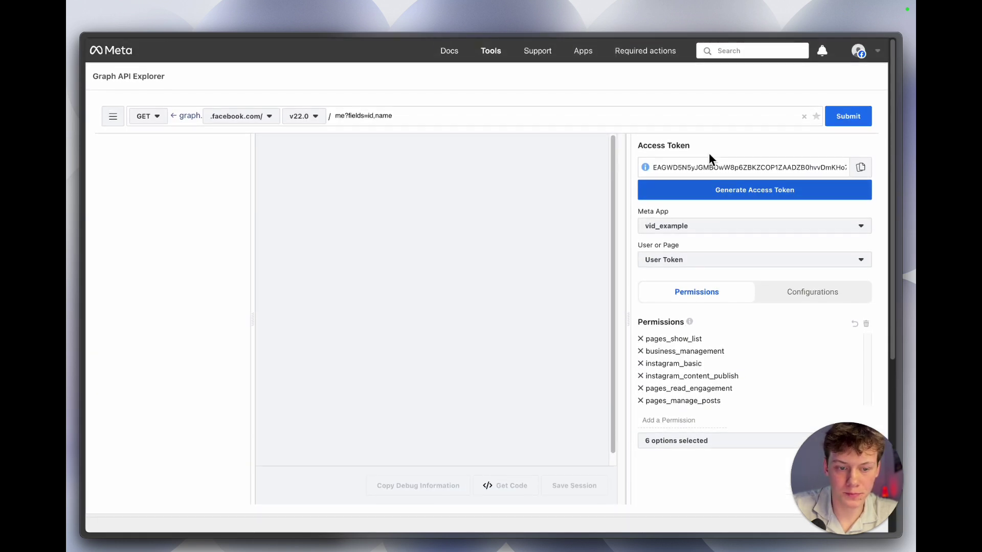
pyautogui.click(714, 228)
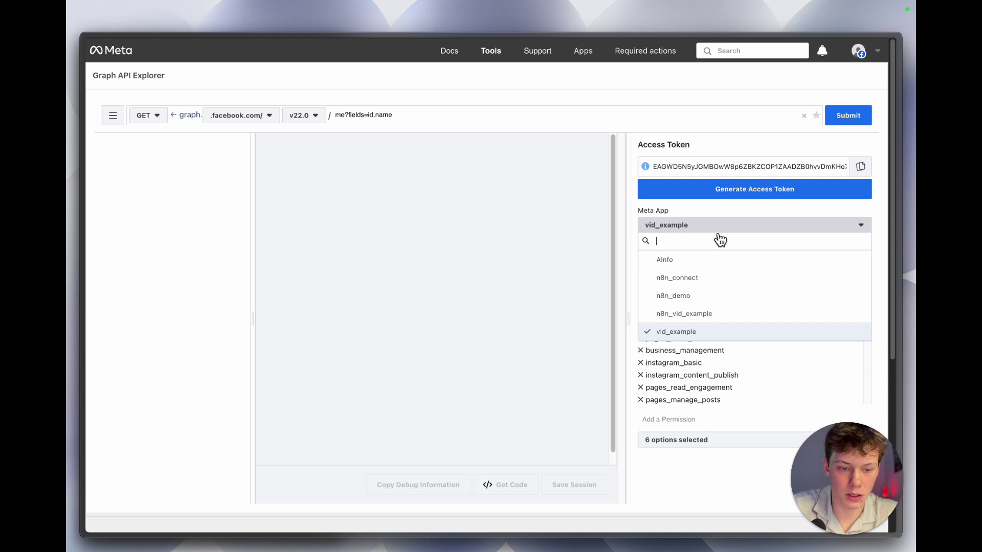
pyautogui.click(729, 314)
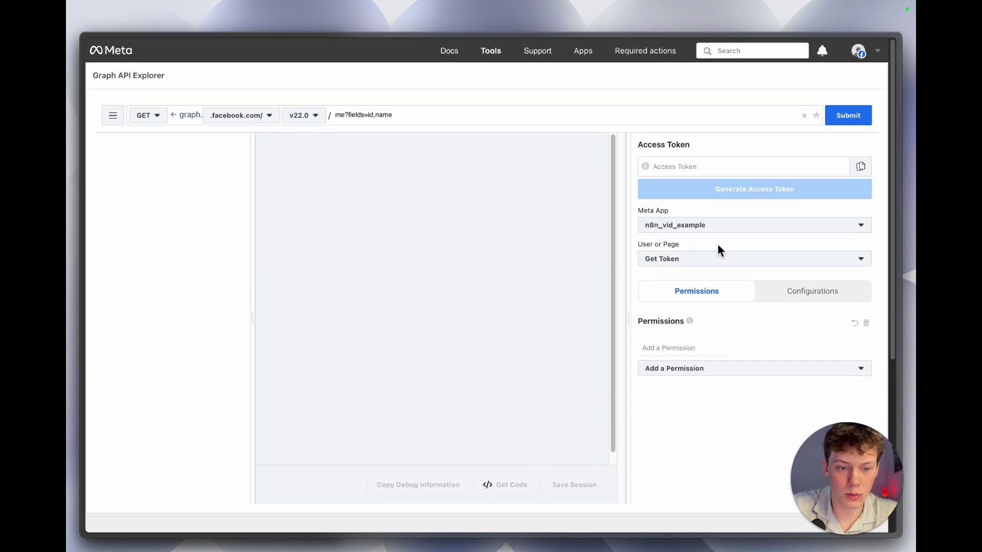
# Expand the Other, Events Groups Pages, User Data and Commerce permission groups to browse the permissions available for the token
pyautogui.scroll(-1, 726, 269)
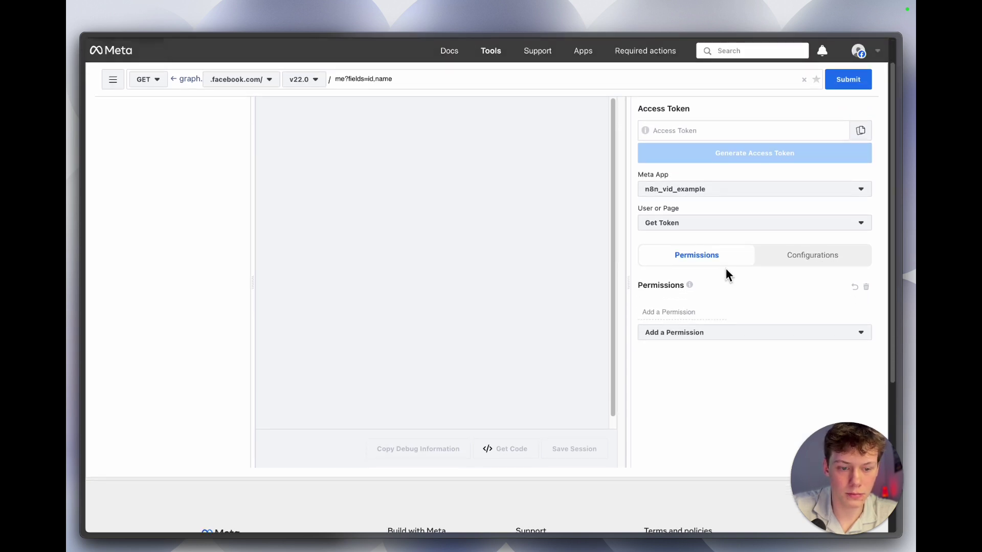
pyautogui.click(694, 340)
pyautogui.scroll(-1, 701, 388)
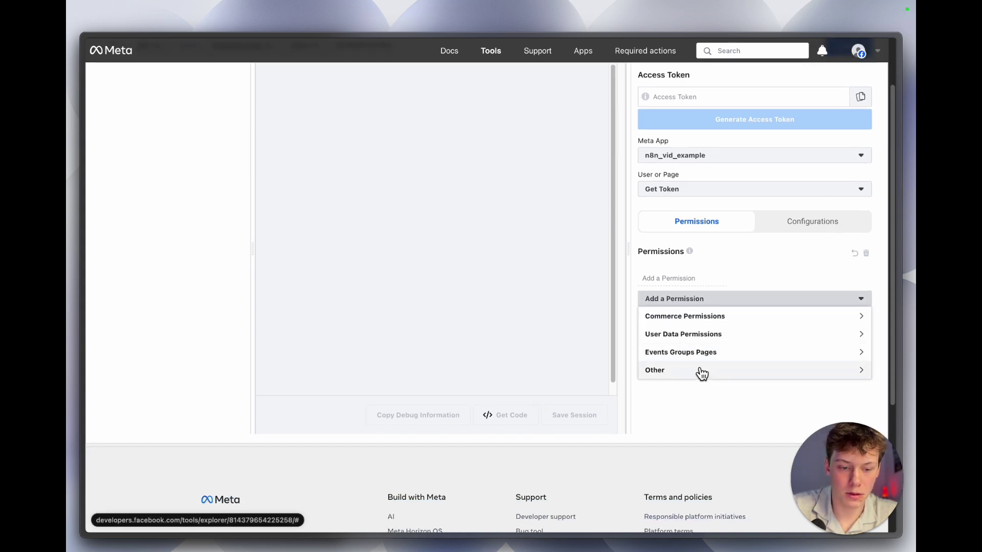
pyautogui.click(700, 371)
pyautogui.scroll(-10, 700, 384)
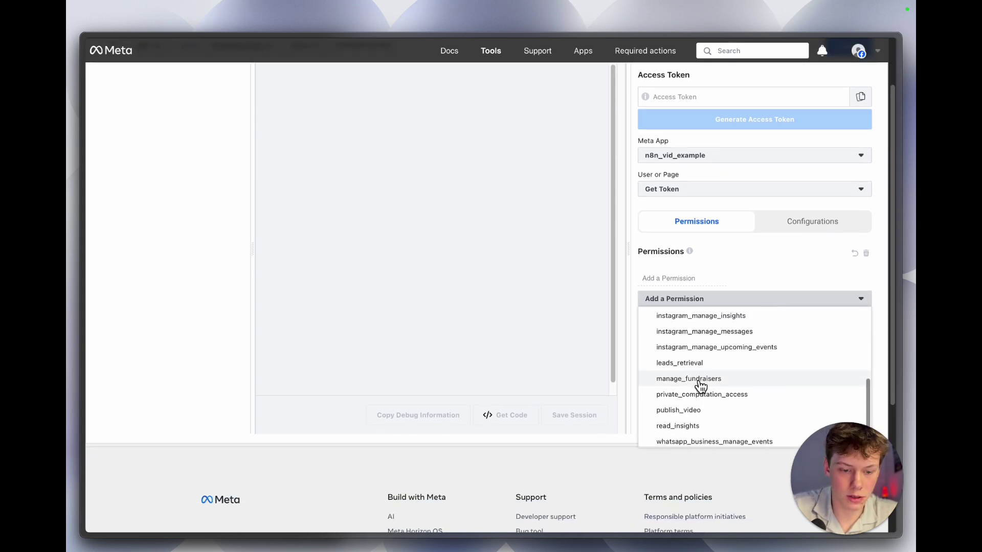
pyautogui.scroll(10, 702, 386)
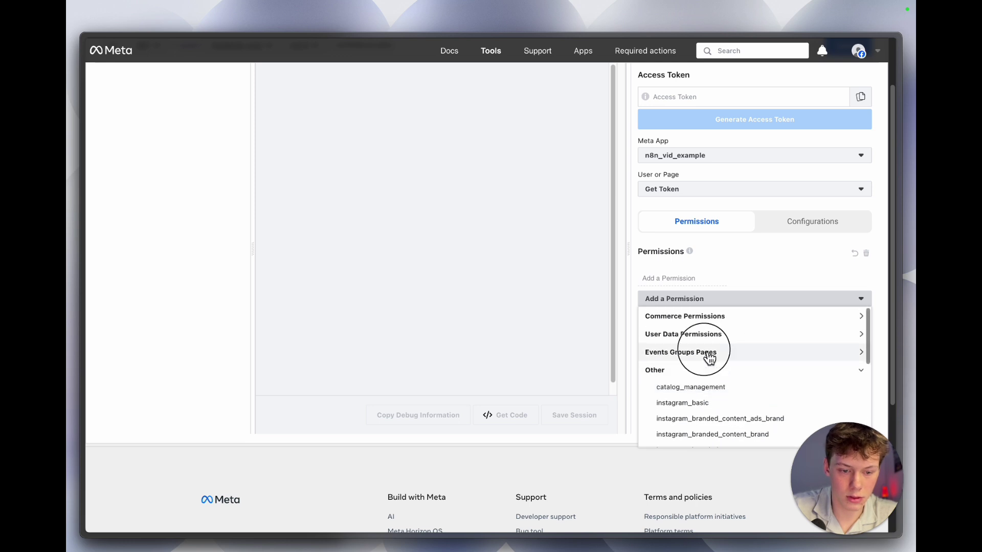
pyautogui.click(707, 352)
pyautogui.scroll(-5, 714, 430)
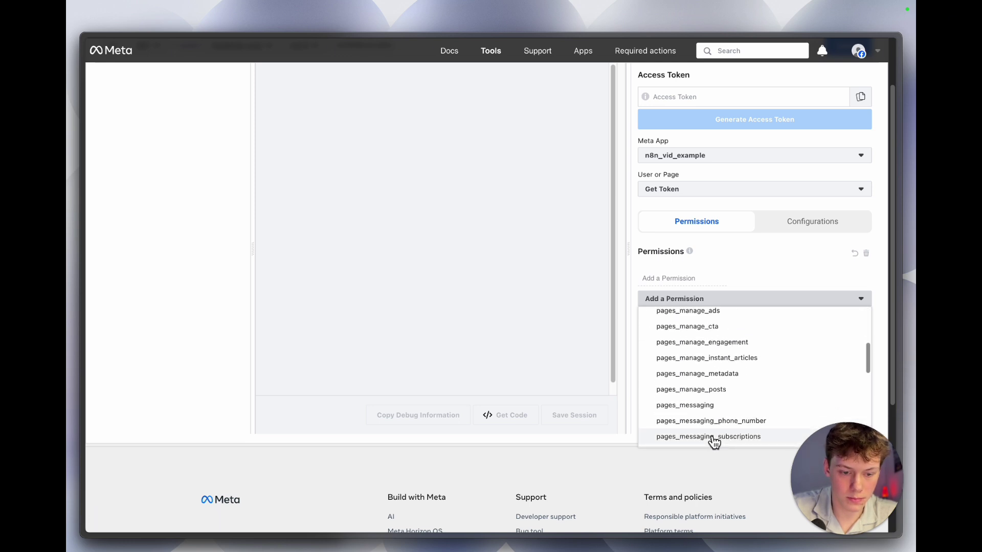
pyautogui.scroll(5, 714, 441)
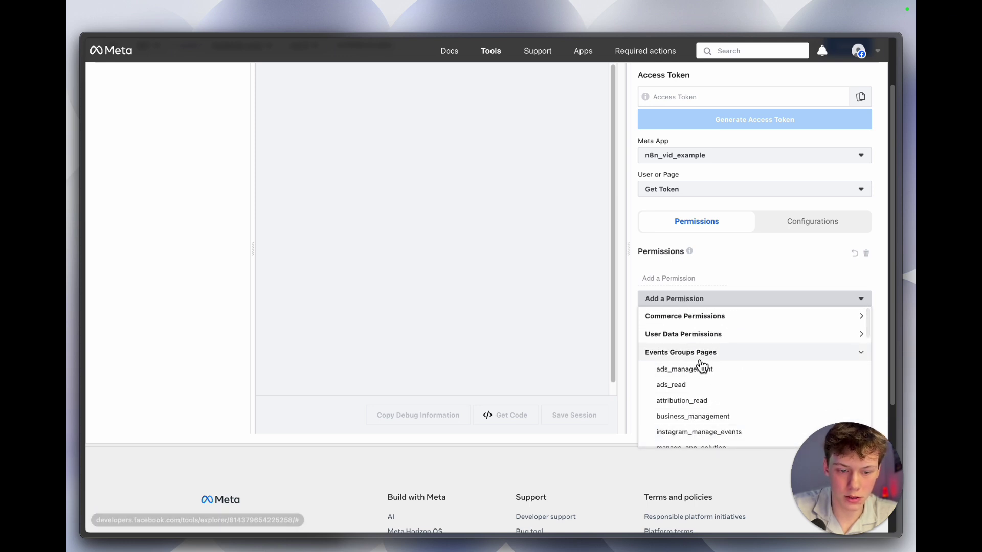
pyautogui.click(697, 334)
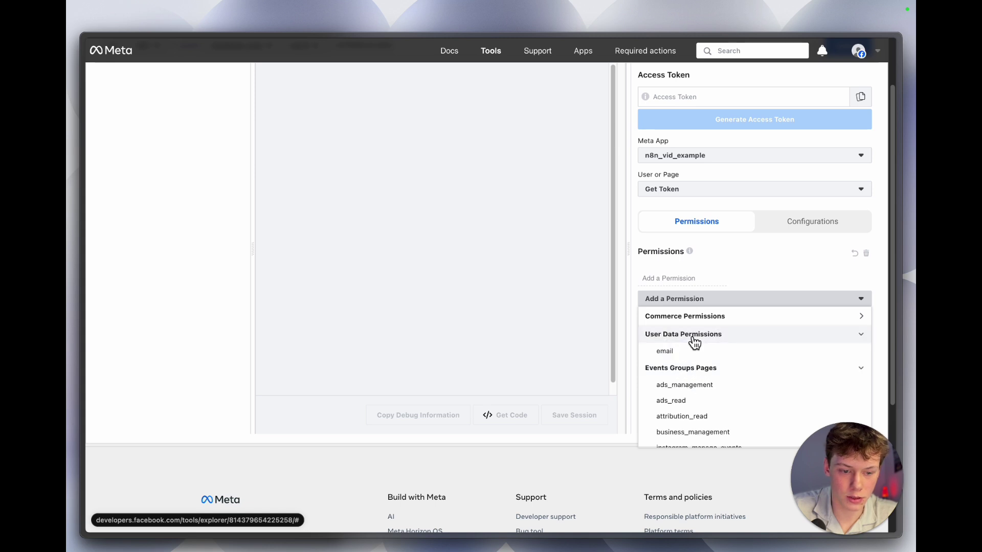
pyautogui.click(700, 323)
# Add the pages_show_list permission from the Events Groups Pages group
pyautogui.scroll(-5, 699, 377)
pyautogui.scroll(1, 698, 378)
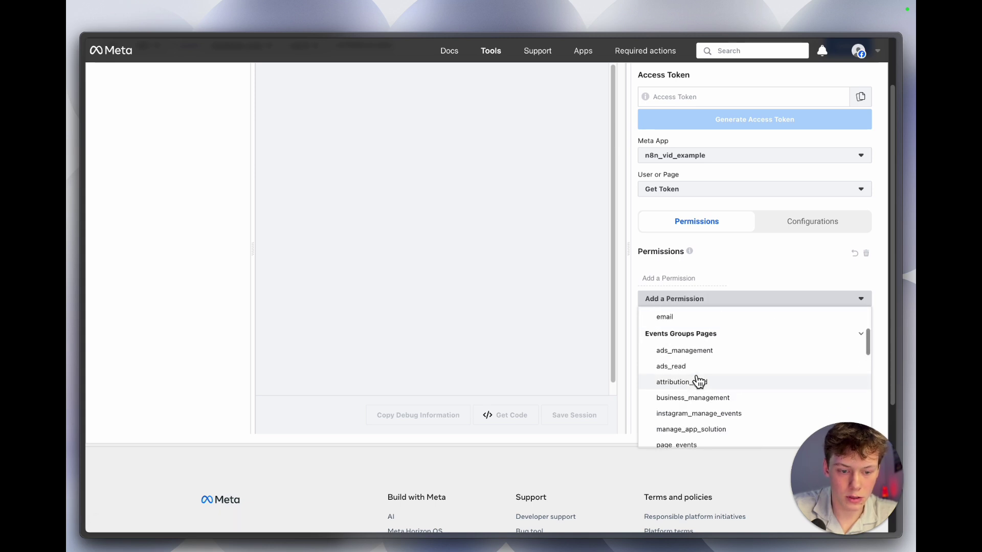
pyautogui.scroll(-5, 720, 377)
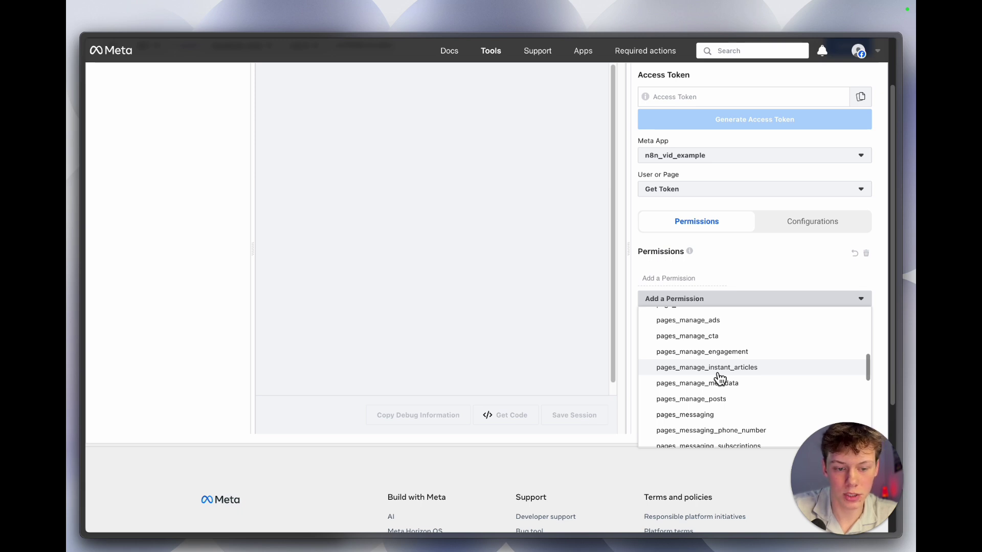
pyautogui.scroll(-2, 724, 404)
pyautogui.scroll(-2, 728, 410)
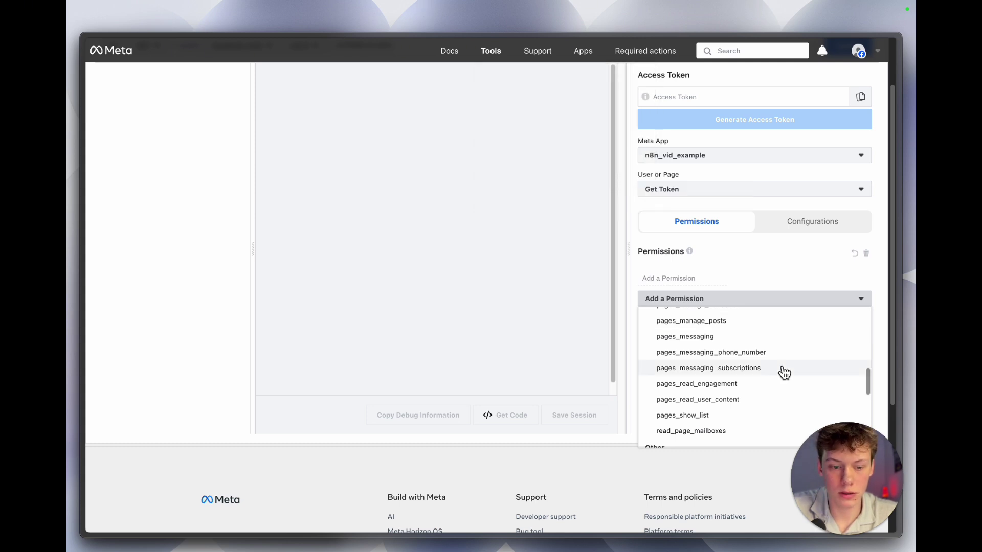
pyautogui.scroll(1, 779, 370)
pyautogui.scroll(5, 779, 370)
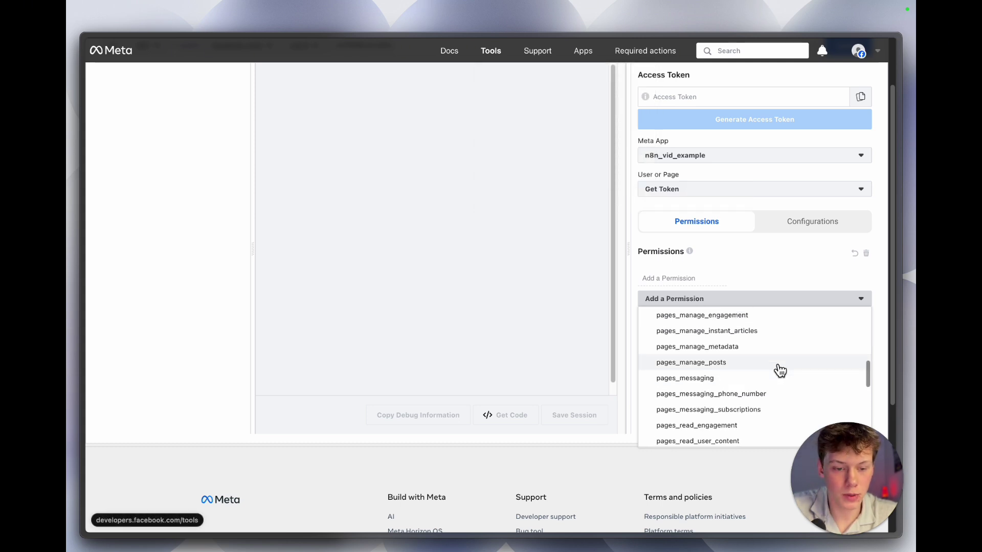
pyautogui.scroll(-8, 779, 370)
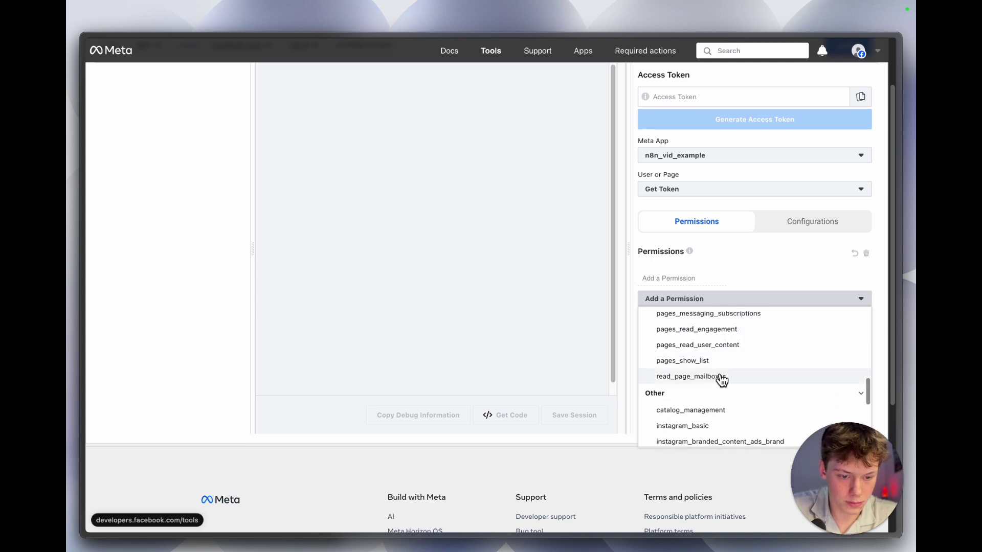
pyautogui.click(700, 363)
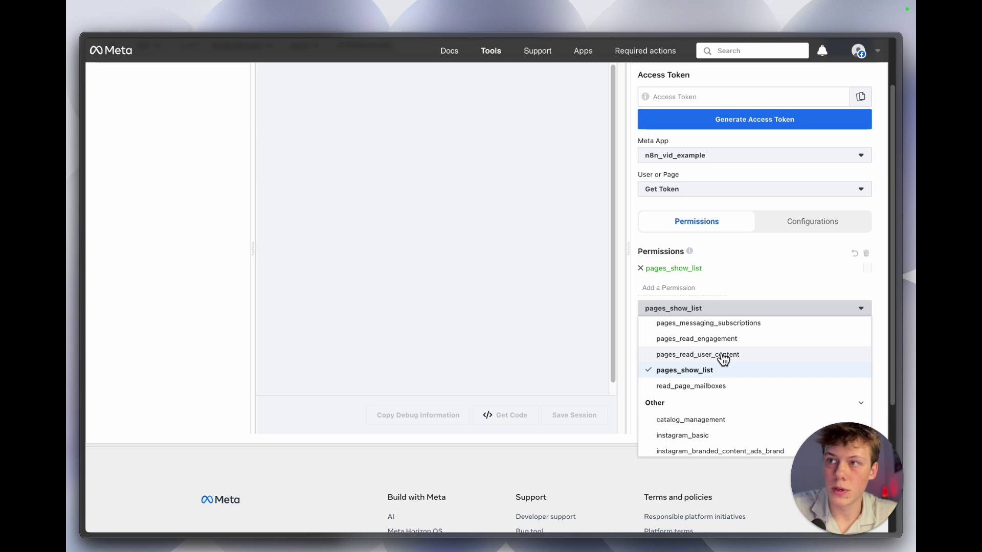
# Add the business_management permission from the Events Groups Pages group
pyautogui.scroll(7, 723, 359)
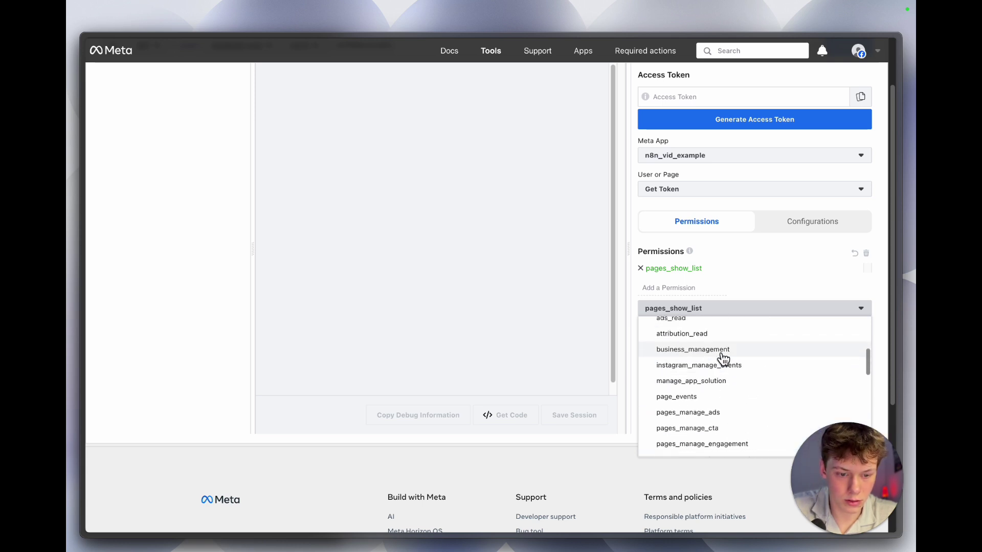
pyautogui.scroll(2, 722, 359)
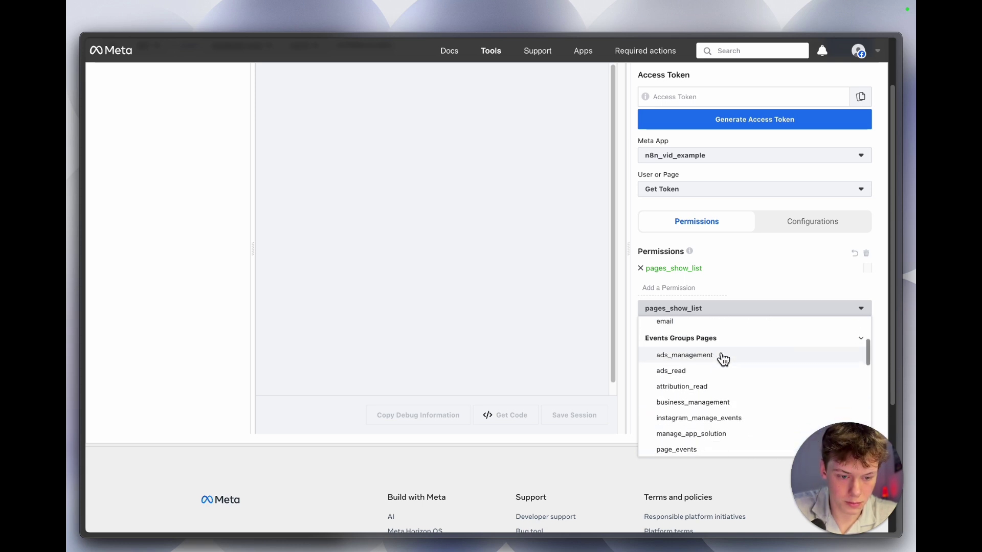
pyautogui.click(723, 402)
# Add the pages_read_engagement and pages_manage_posts permissions to the token's permission list
pyautogui.scroll(-1, 729, 424)
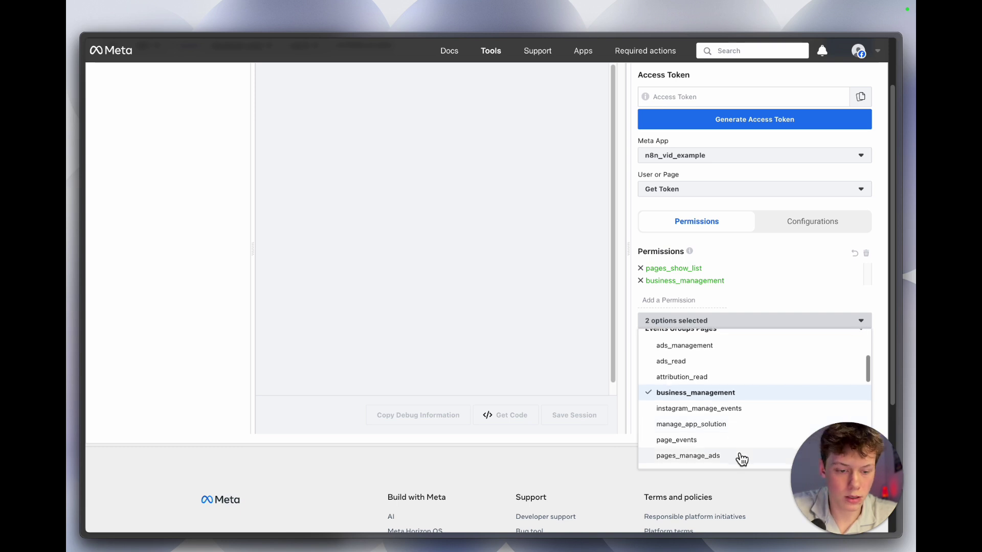
pyautogui.scroll(-5, 736, 453)
pyautogui.scroll(-3, 731, 407)
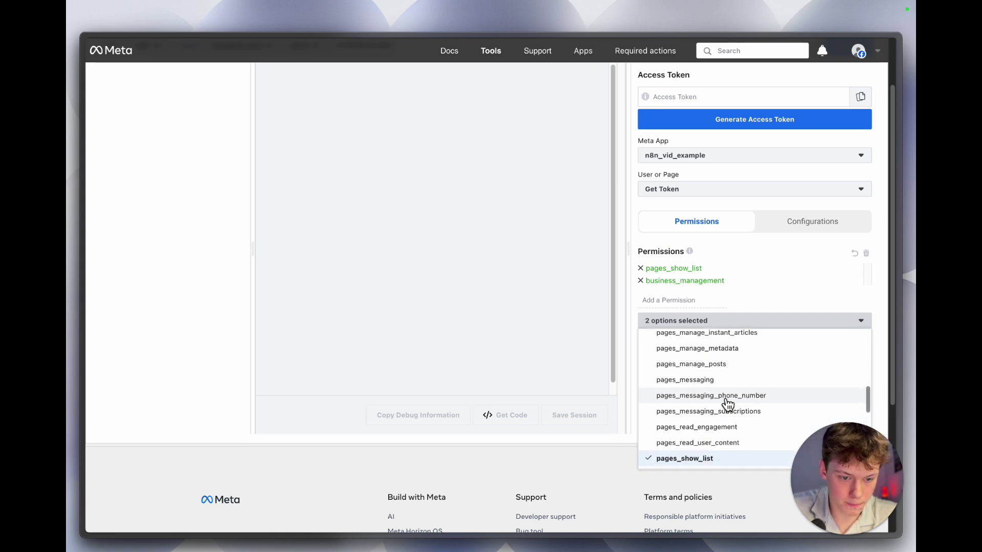
pyautogui.click(727, 408)
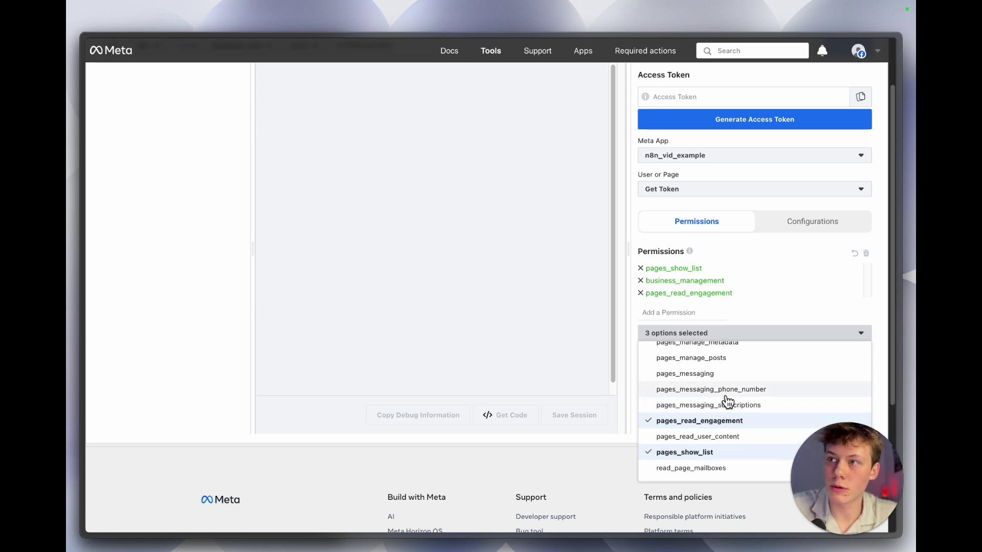
pyautogui.scroll(1, 726, 401)
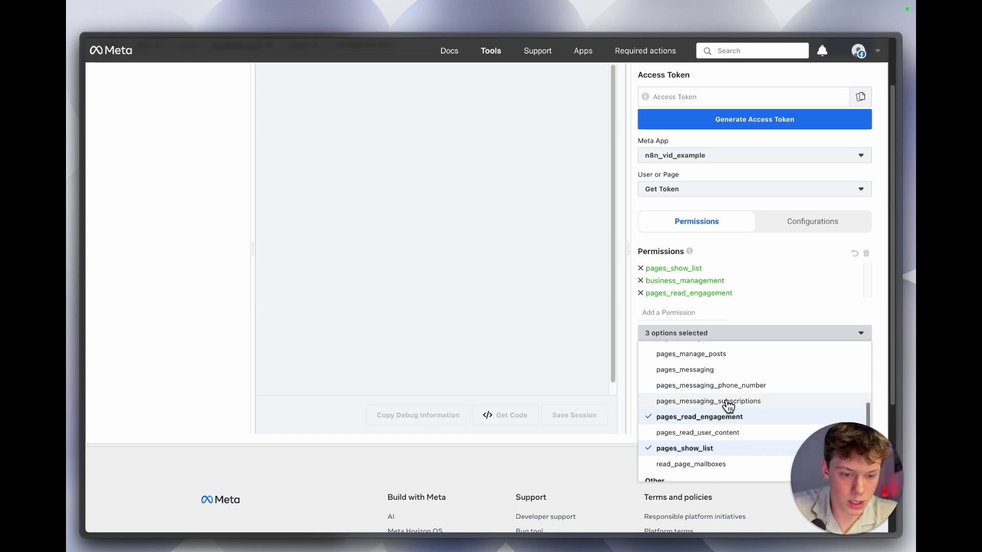
pyautogui.click(725, 364)
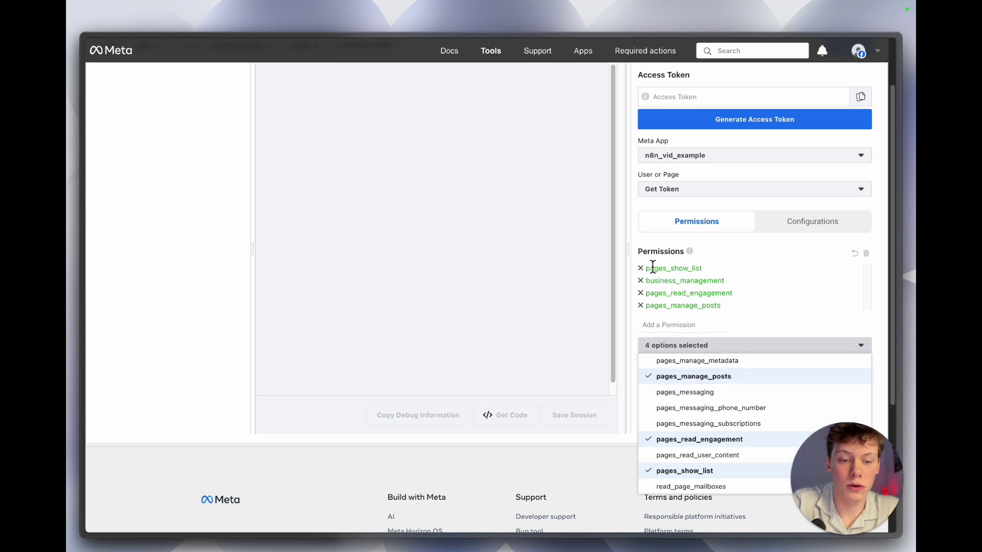
# Add the instagram_basic and instagram_content_publish permissions from the Other group and close the permission list
pyautogui.scroll(-8, 741, 408)
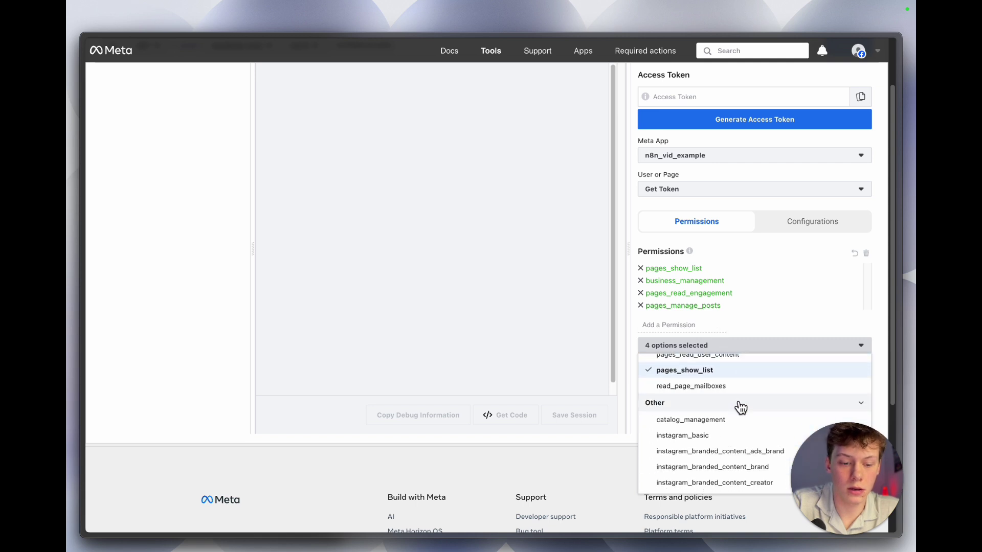
pyautogui.scroll(-3, 742, 408)
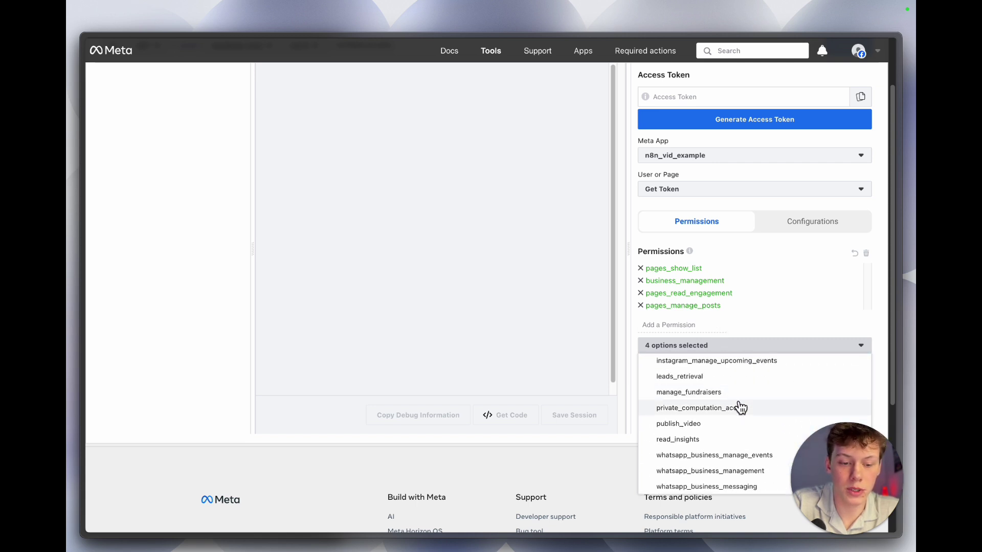
pyautogui.scroll(3, 742, 408)
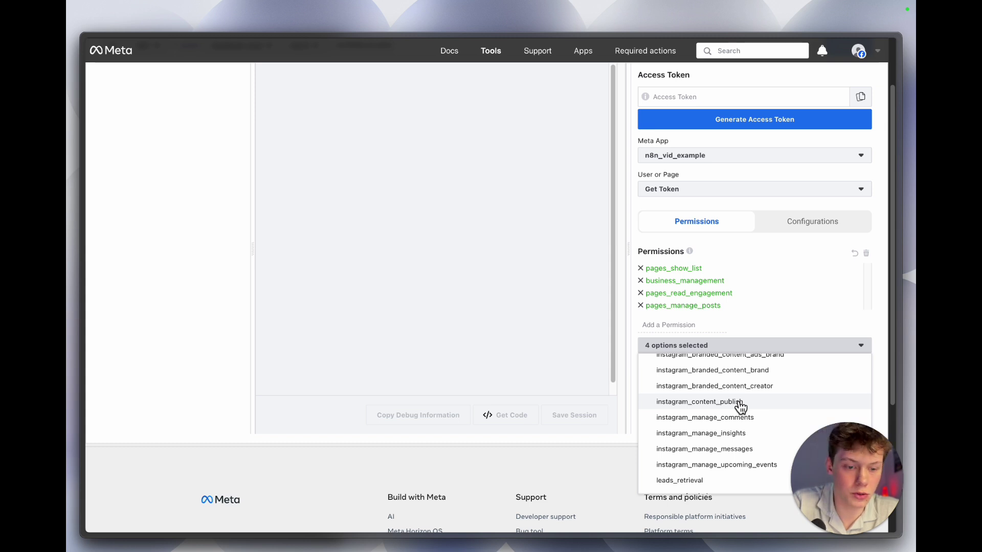
pyautogui.scroll(3, 741, 407)
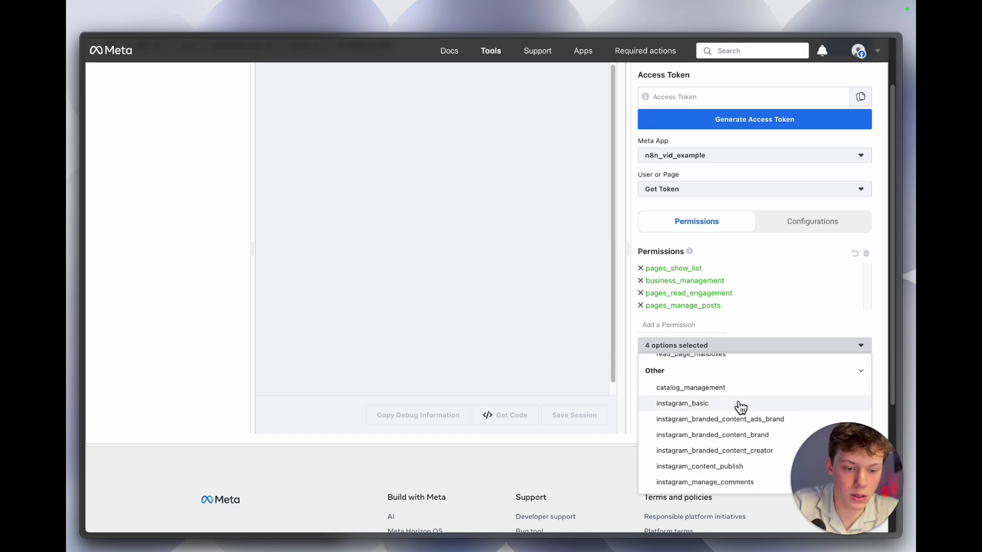
pyautogui.click(740, 407)
pyautogui.scroll(-3, 739, 409)
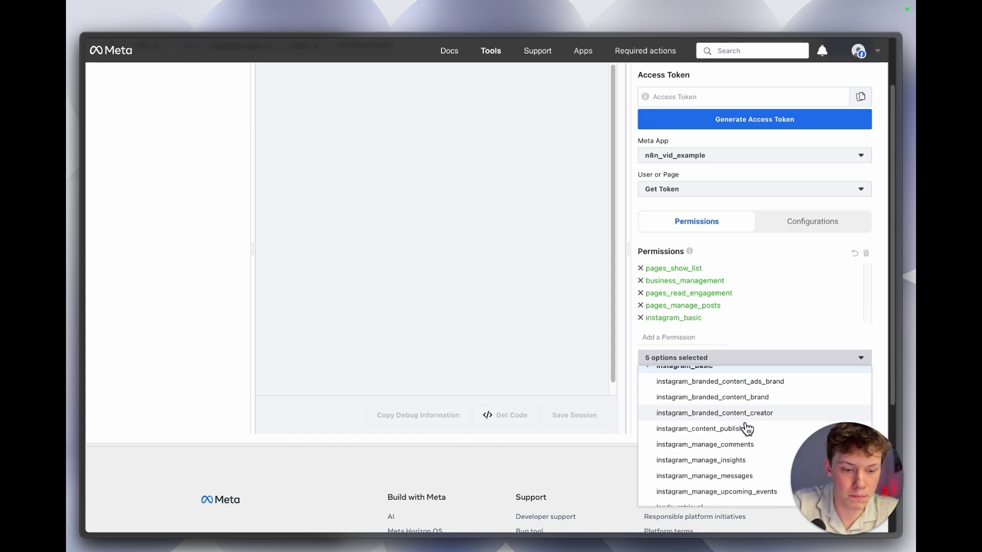
pyautogui.click(721, 404)
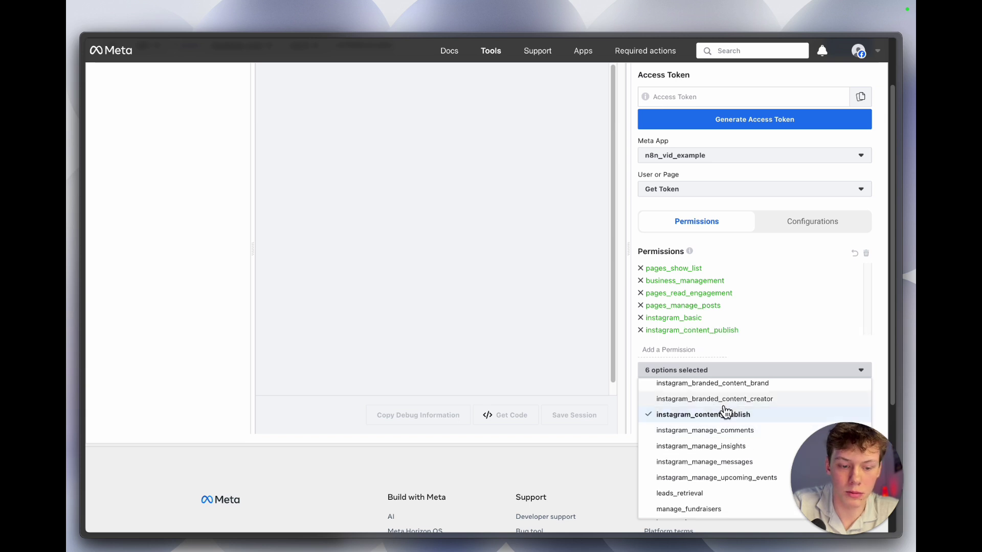
pyautogui.click(634, 375)
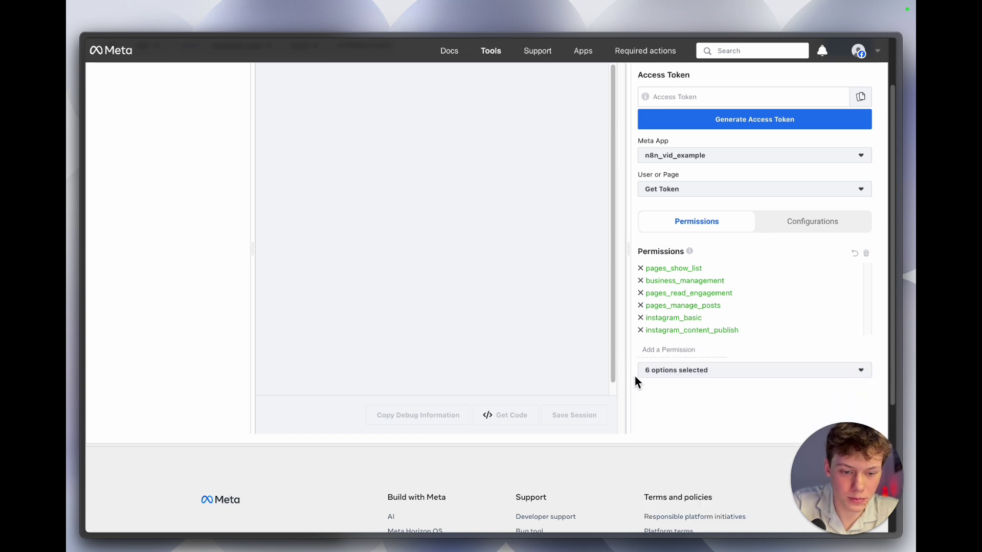
# Review the selected Facebook Page and Instagram permissions before generating the token
pyautogui.moveTo(655, 273); pyautogui.dragTo(731, 316)
pyautogui.click(732, 316)
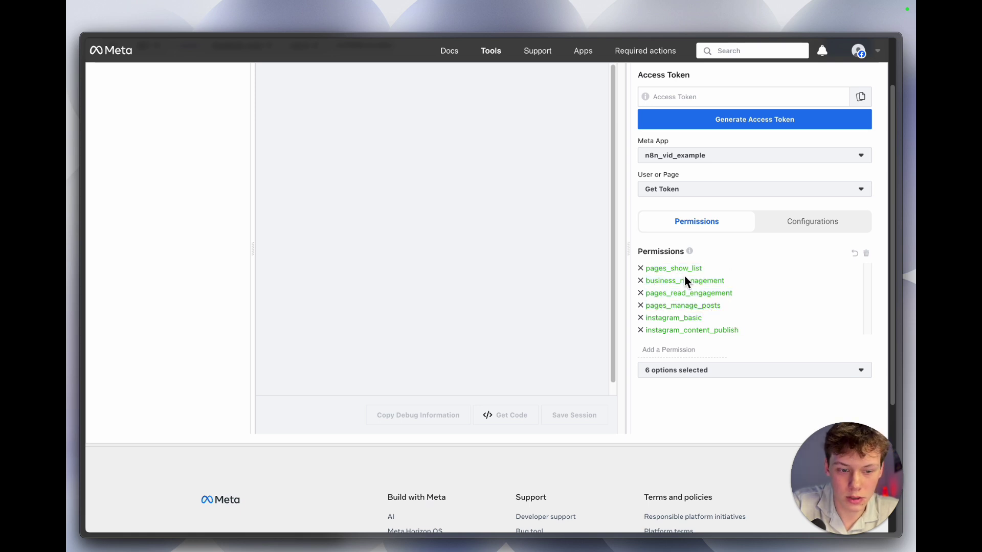
pyautogui.scroll(-1, 708, 328)
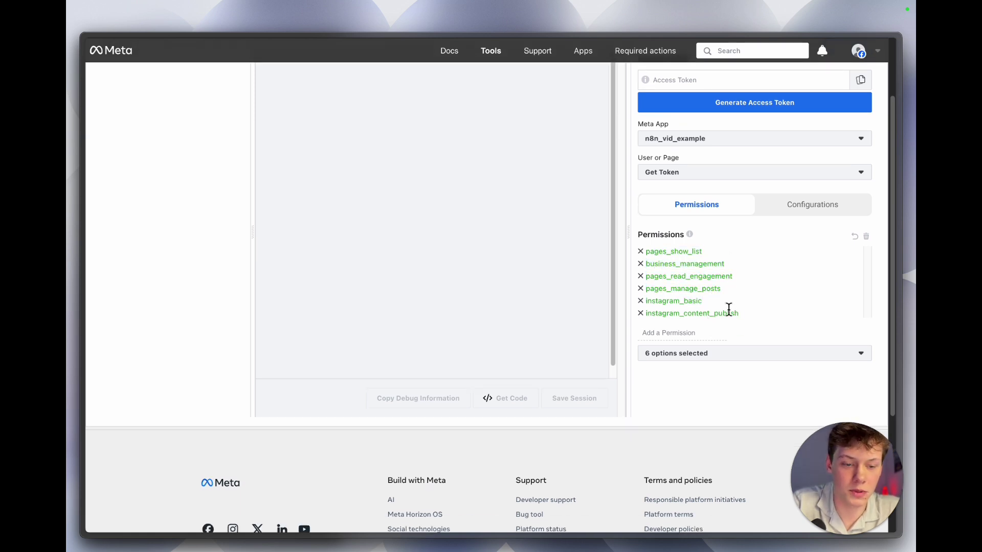
pyautogui.moveTo(744, 316); pyautogui.dragTo(714, 305)
pyautogui.click(709, 328)
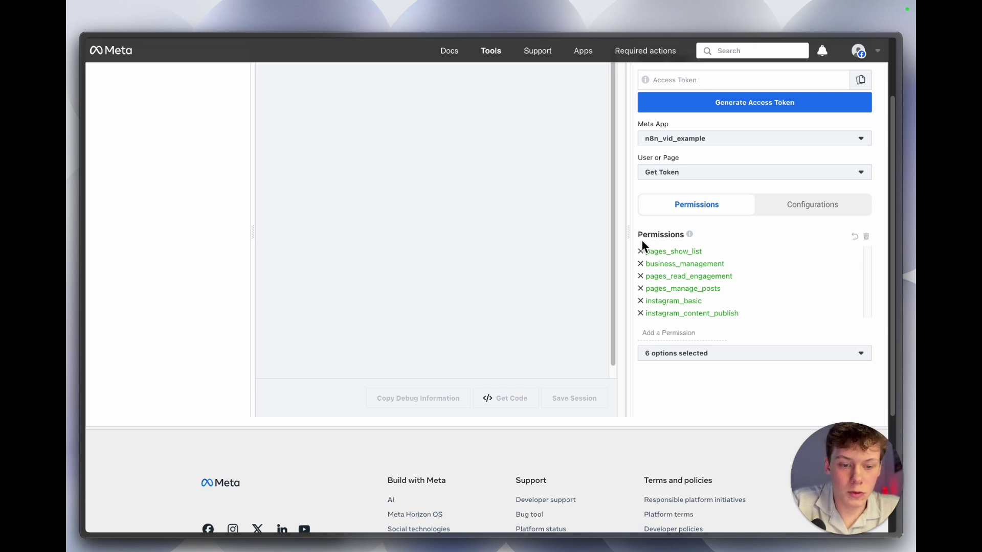
pyautogui.moveTo(647, 251); pyautogui.dragTo(647, 300)
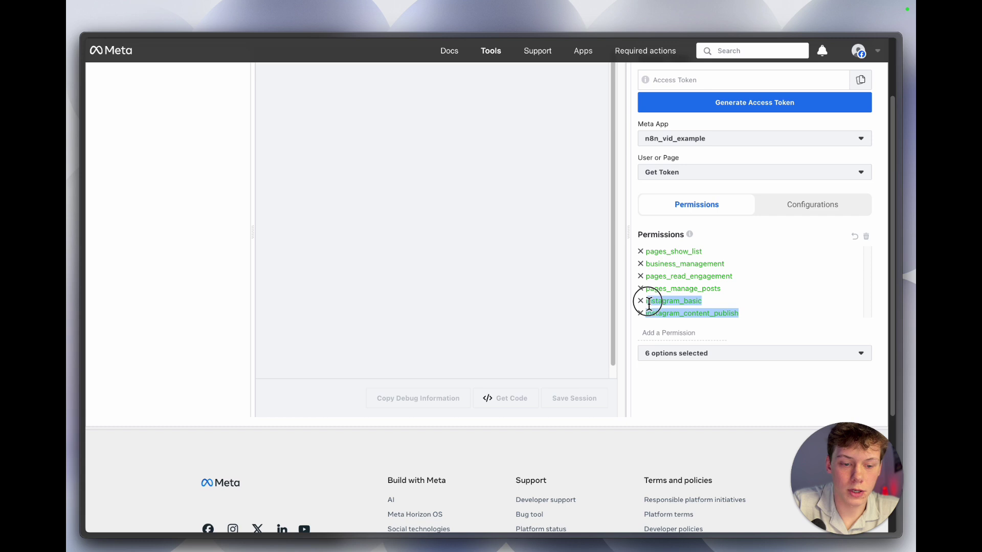
pyautogui.click(701, 373)
# Generate an access token, continue with the current Facebook account, and grant n8n_vid_example access to only the G1 AI Solutions Page
pyautogui.scroll(2, 703, 330)
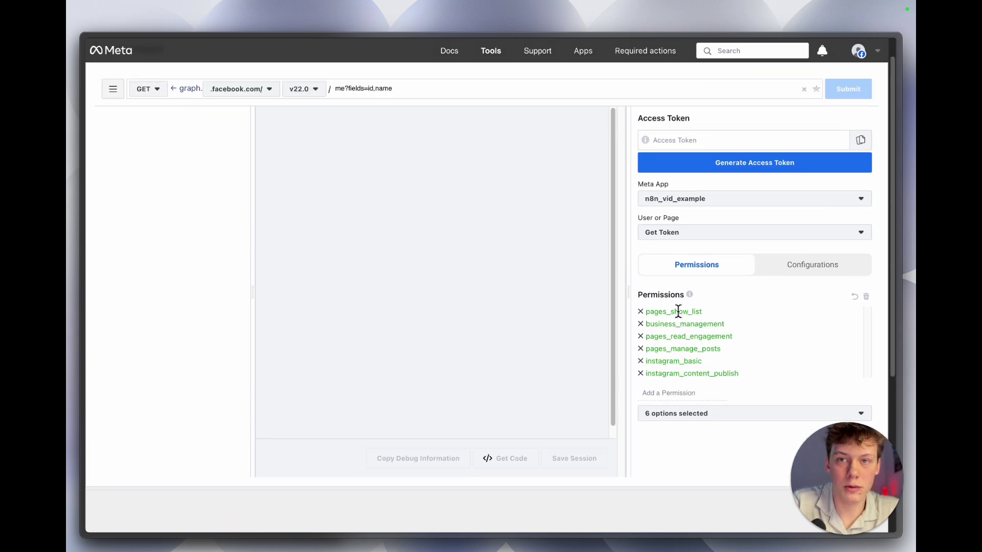
pyautogui.click(748, 163)
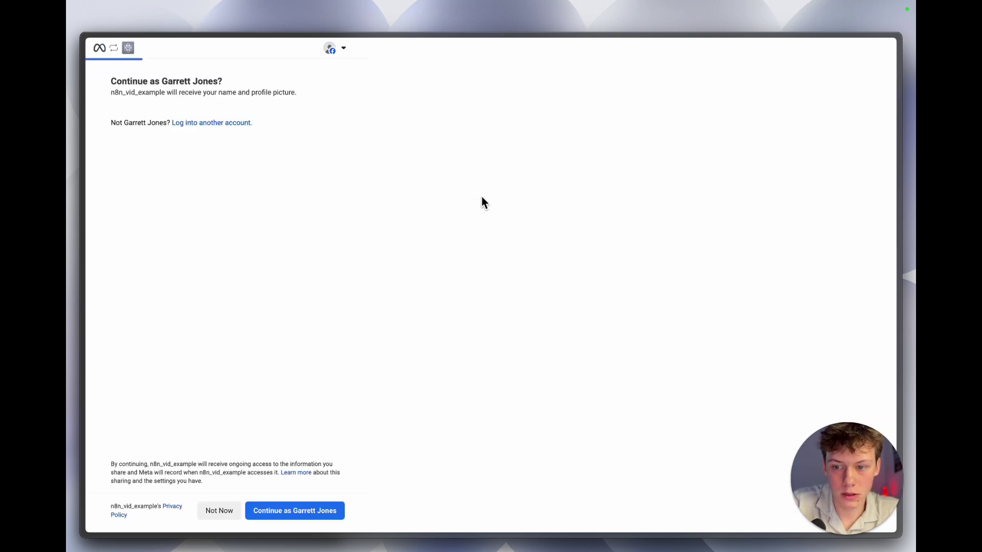
pyautogui.click(324, 518)
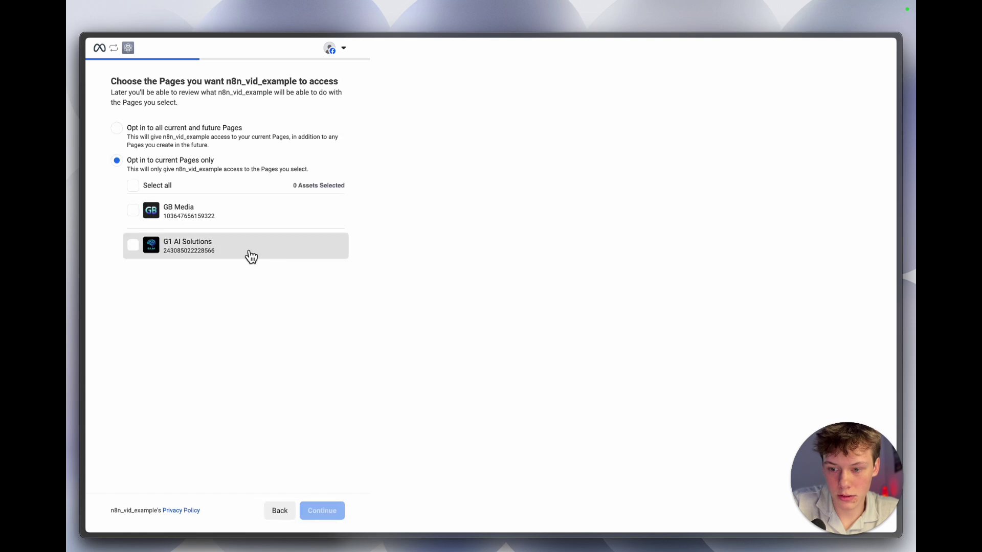
pyautogui.click(207, 246)
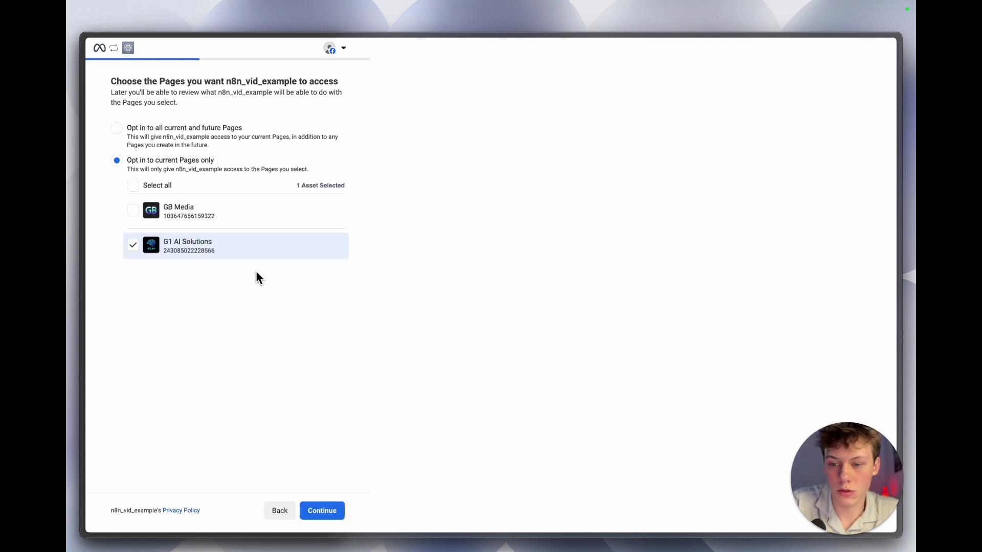
pyautogui.click(332, 510)
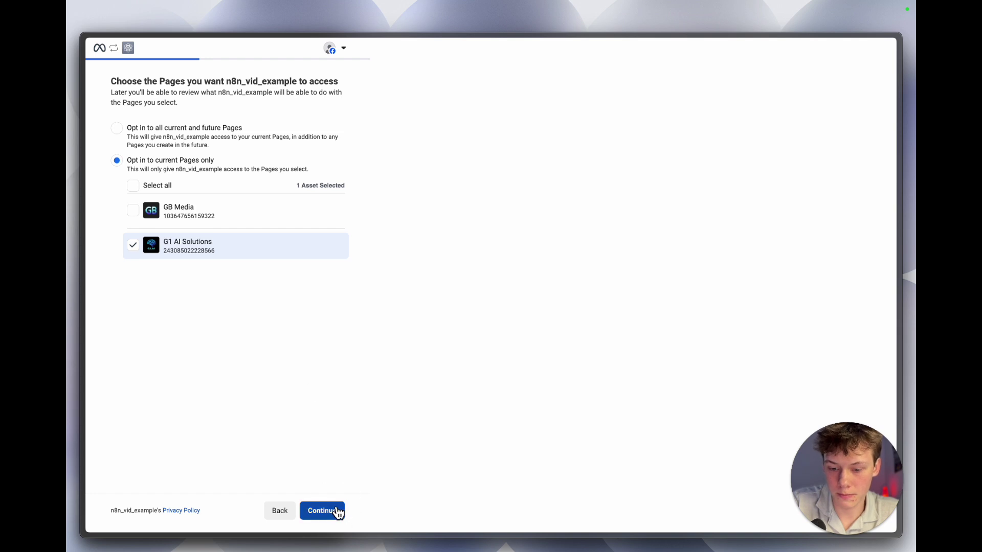
# Grant the app access to the personally named business, not My Business Business portfolio, and to the listed Instagram account
pyautogui.click(217, 237)
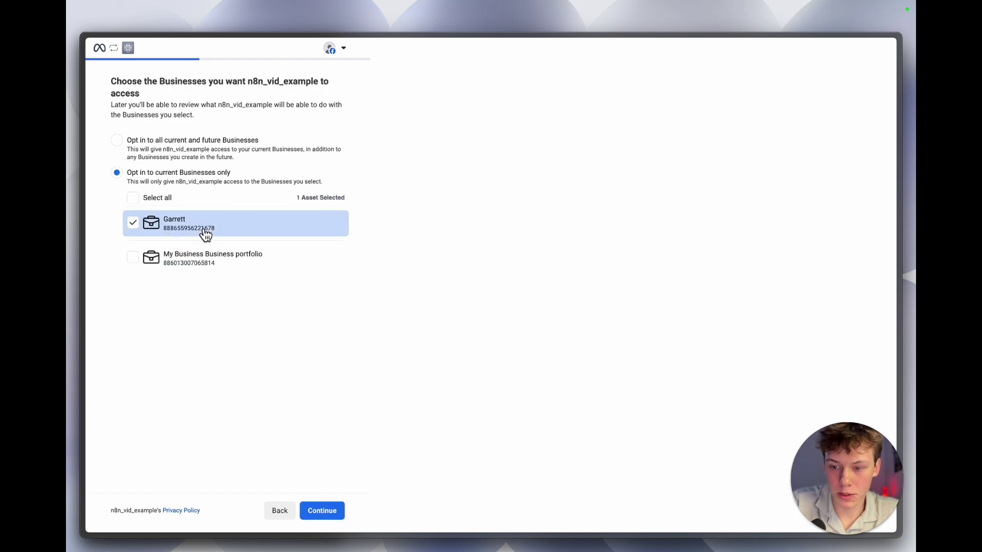
pyautogui.click(332, 509)
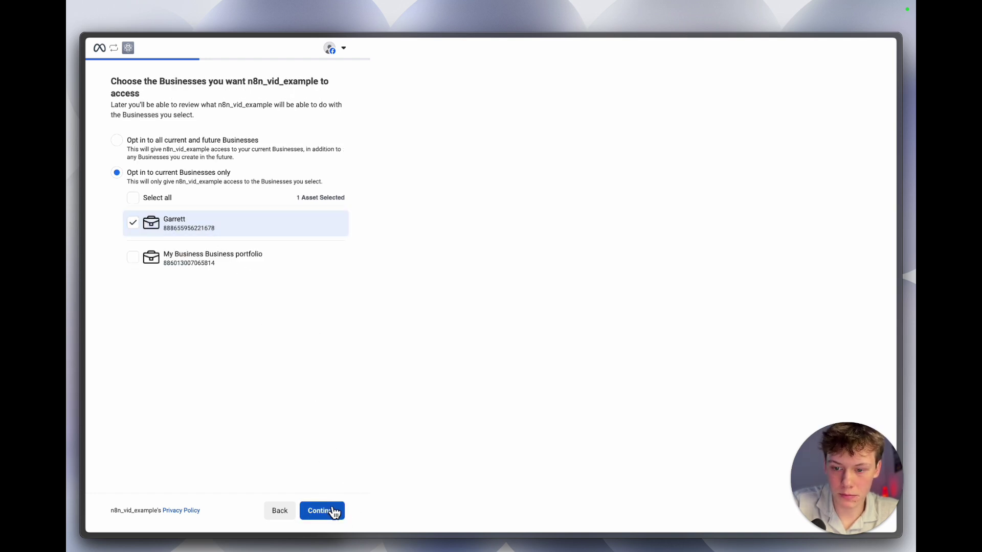
pyautogui.click(178, 236)
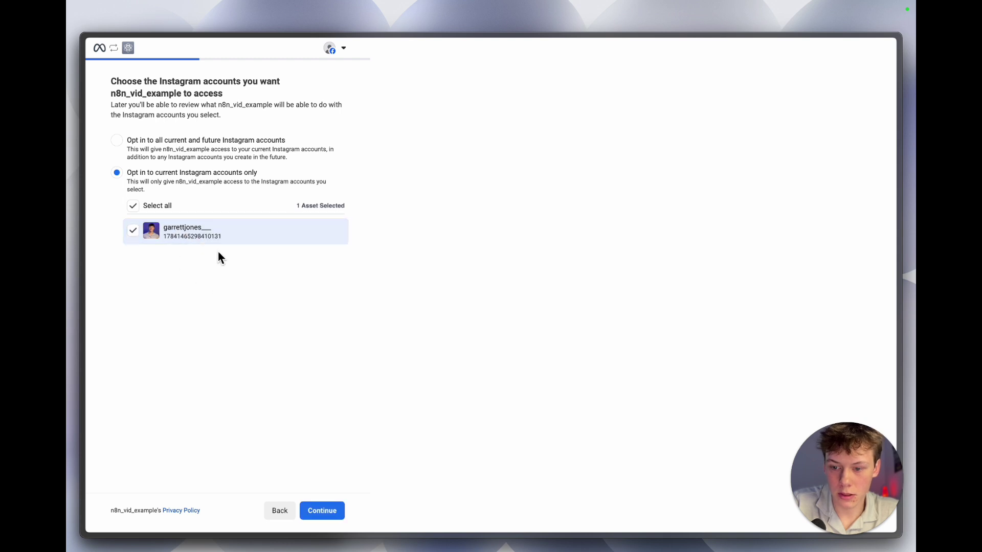
pyautogui.click(322, 512)
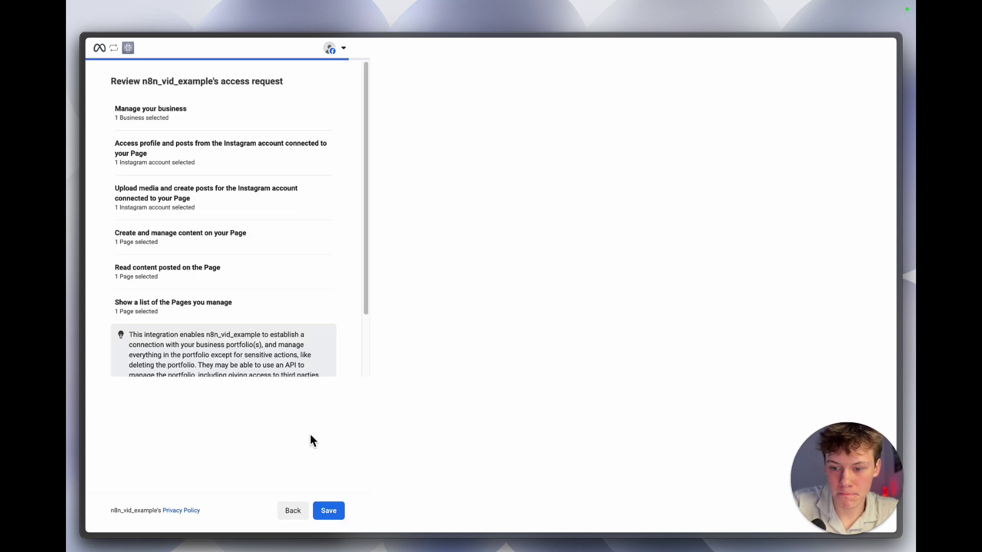
# Review and save n8n_vid_example's access request, then finish the connection dialog
pyautogui.scroll(-3, 243, 293)
pyautogui.scroll(3, 243, 292)
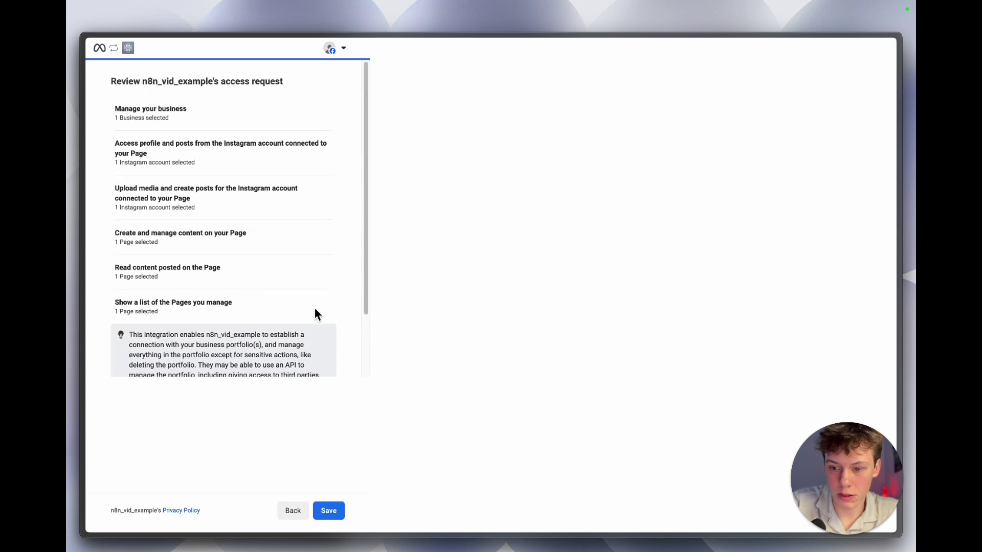
pyautogui.click(337, 513)
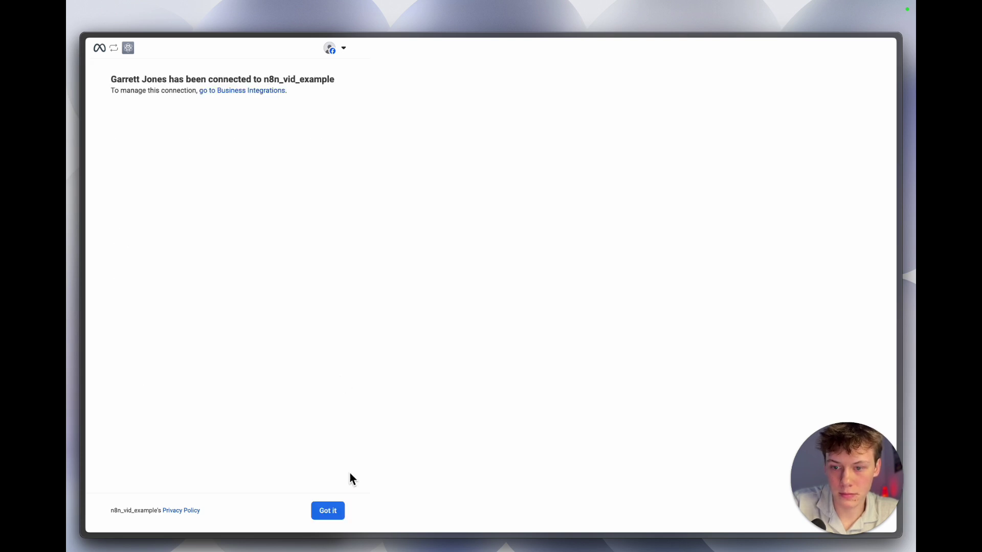
pyautogui.click(339, 515)
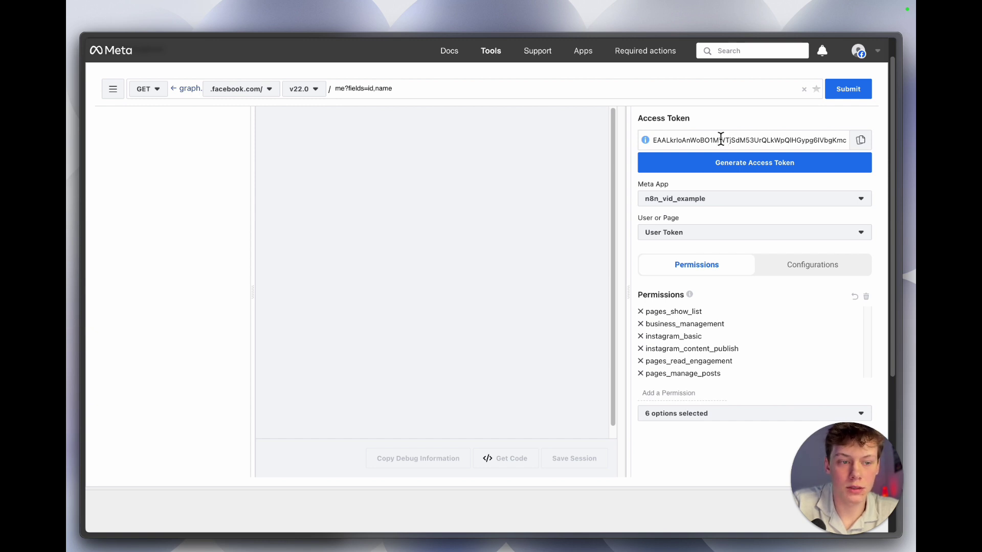
# Change the GET query from me?fields=id,name to me/accounts and submit it
pyautogui.click(469, 91)
pyautogui.moveTo(399, 89); pyautogui.dragTo(345, 89)
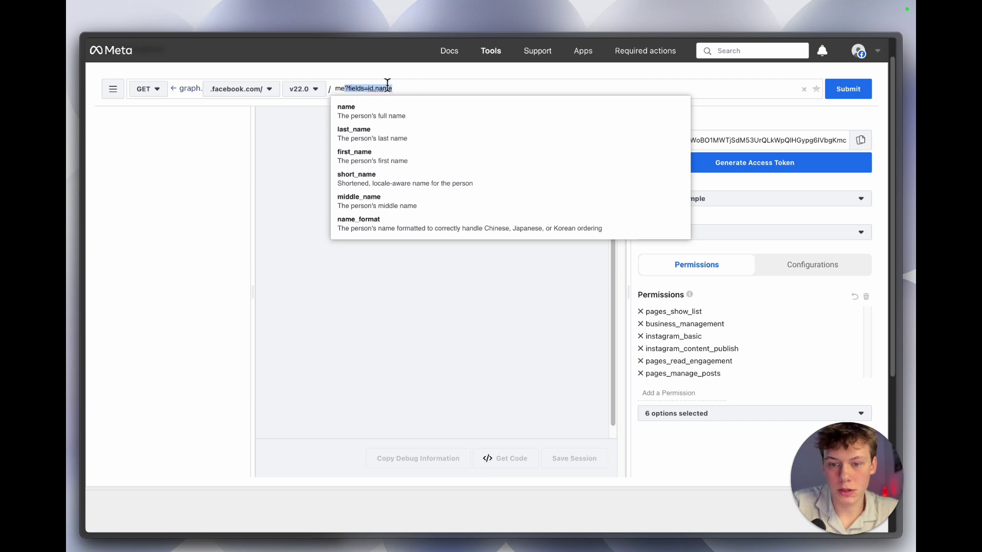
pyautogui.press('BackSpace')
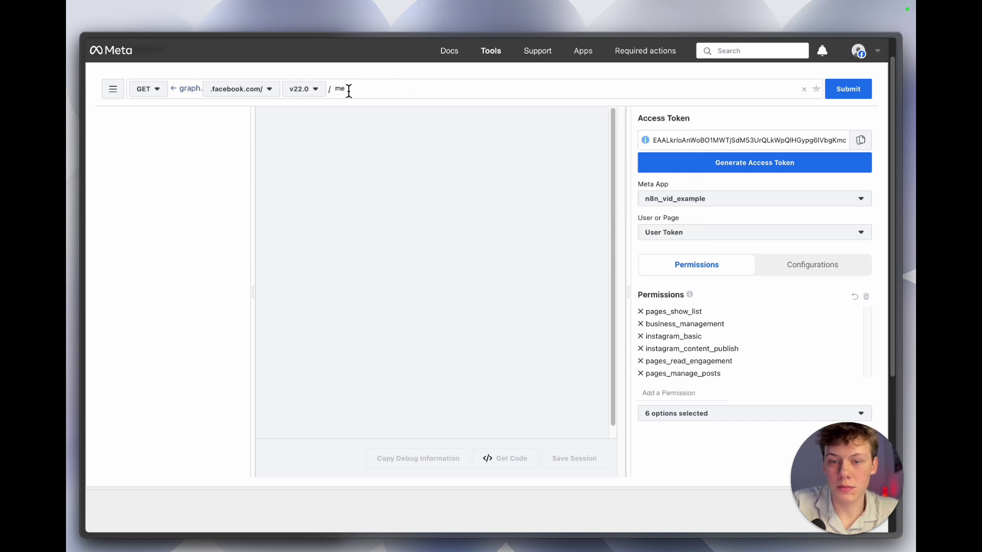
pyautogui.write('/')
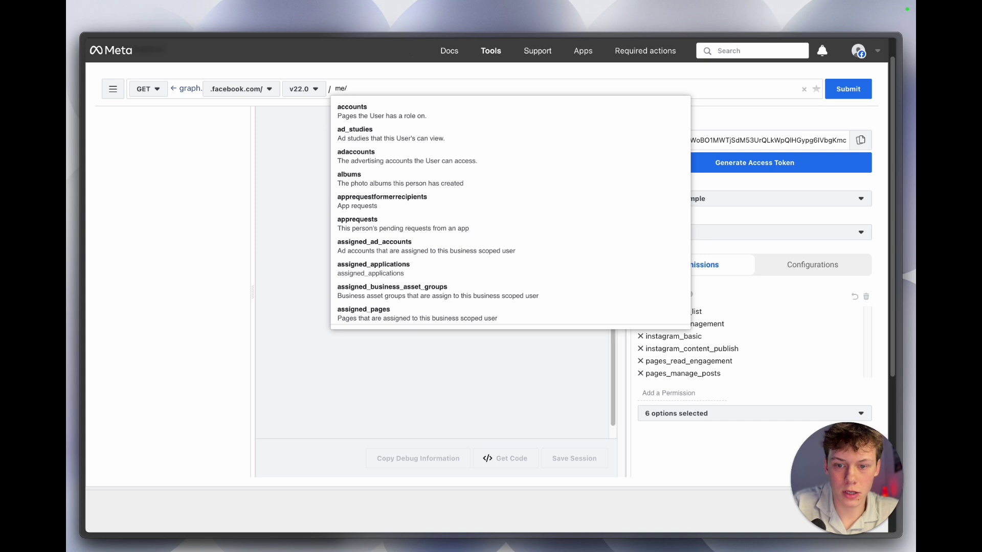
pyautogui.click(395, 105)
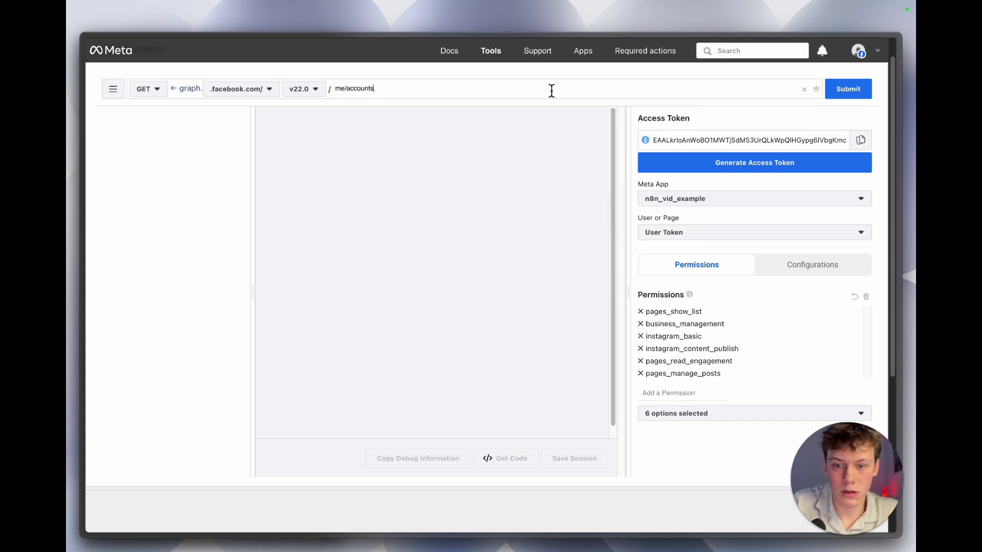
pyautogui.click(339, 88)
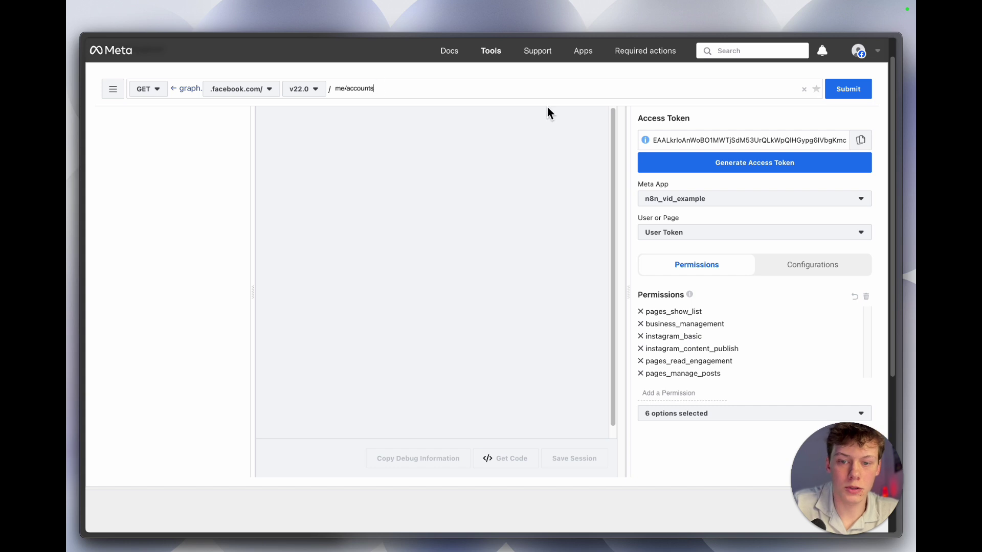
pyautogui.click(849, 93)
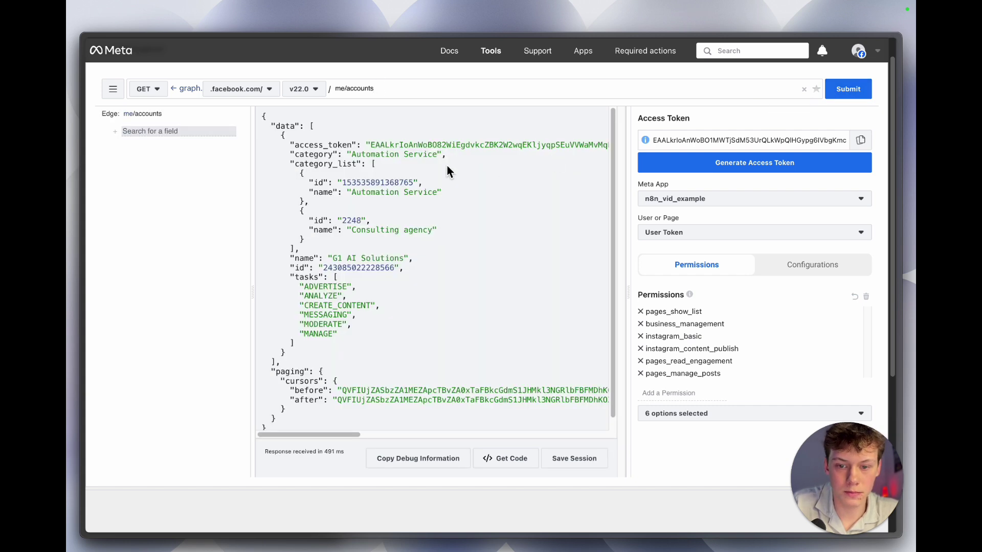
# Copy the full access_token value of the G1 AI Solutions Page from the query response
pyautogui.scroll(1, 444, 171)
pyautogui.scroll(1, 444, 171)
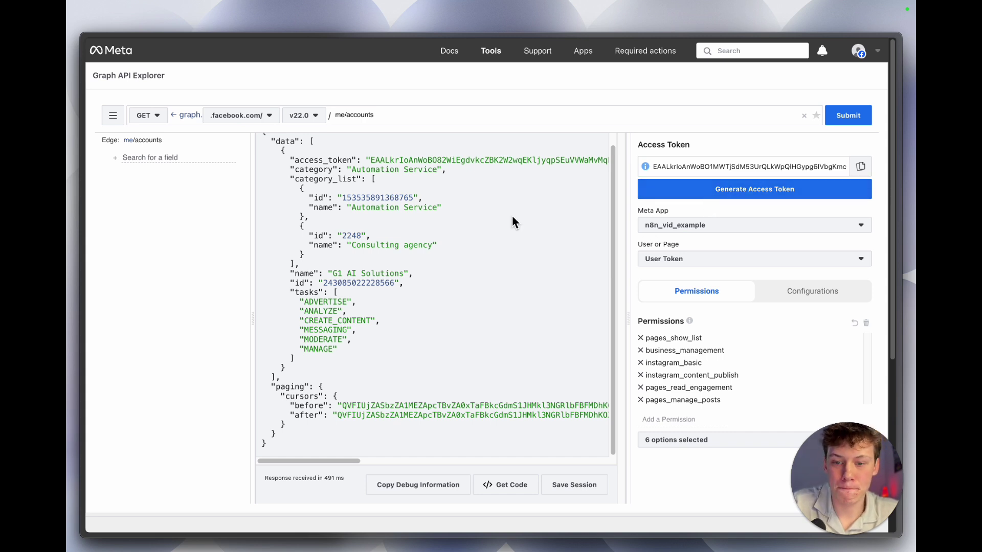
pyautogui.scroll(1, 390, 184)
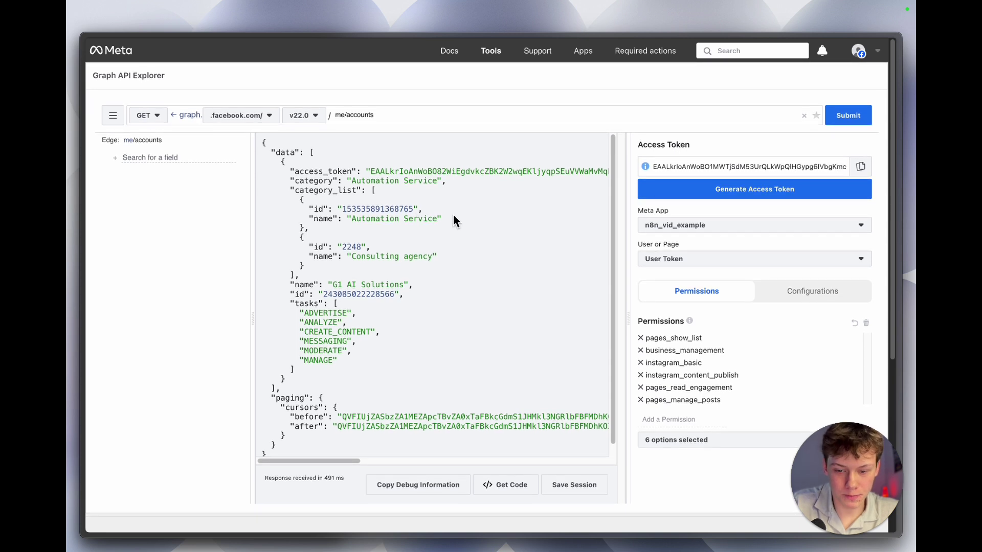
pyautogui.click(370, 172)
pyautogui.moveTo(370, 172); pyautogui.dragTo(602, 177)
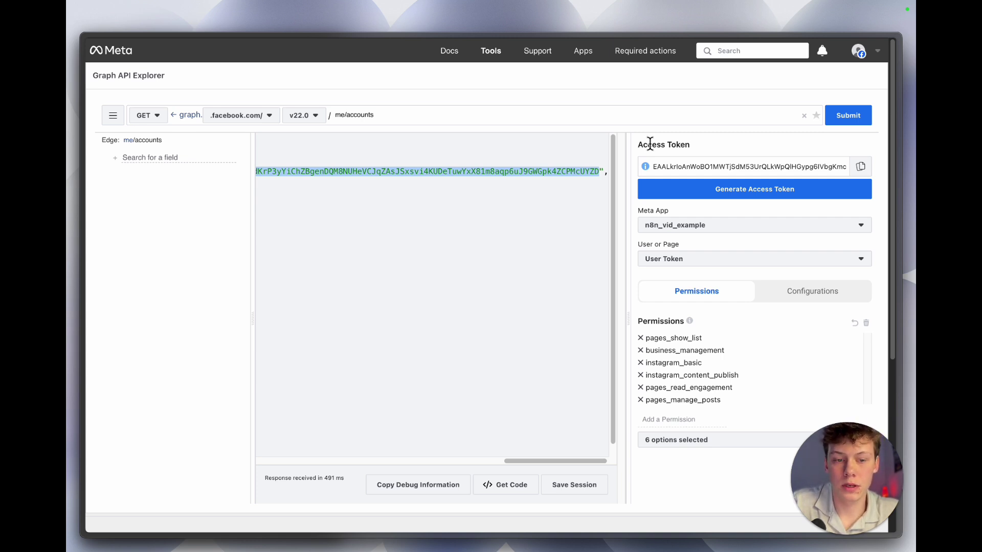
# Open the Access Token Debugger, paste the Page access token into the token field, and debug it
pyautogui.moveTo(494, 57)
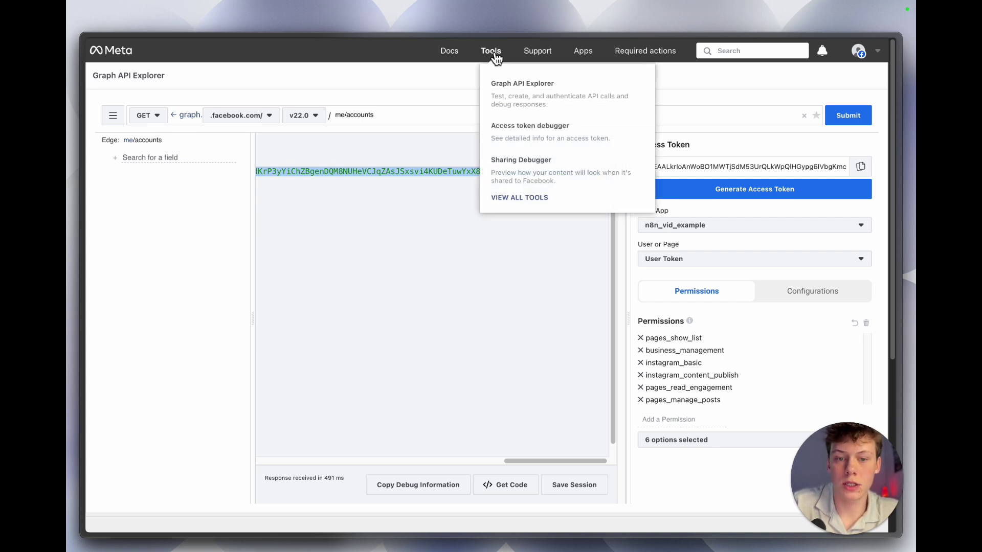
pyautogui.click(509, 128)
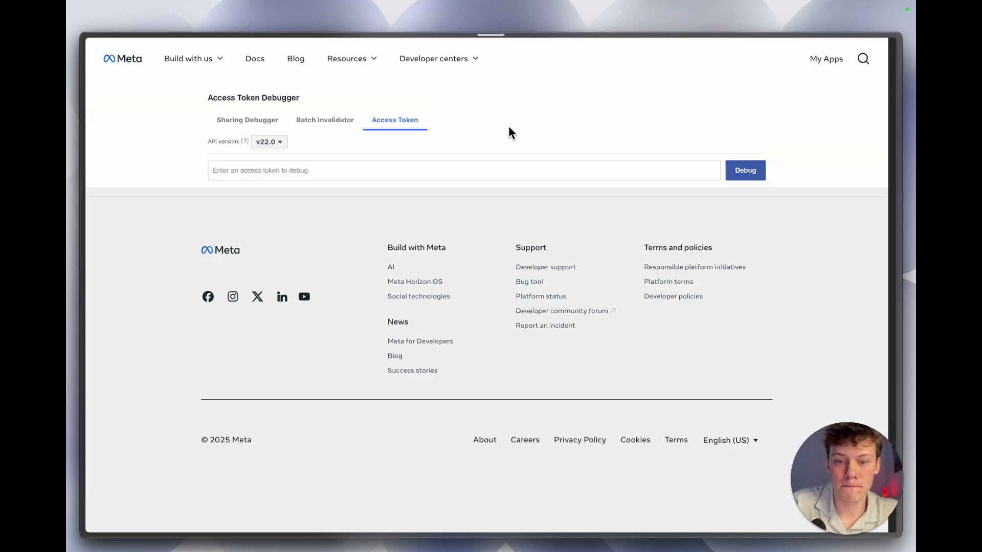
pyautogui.click(506, 166)
pyautogui.press('super+v')
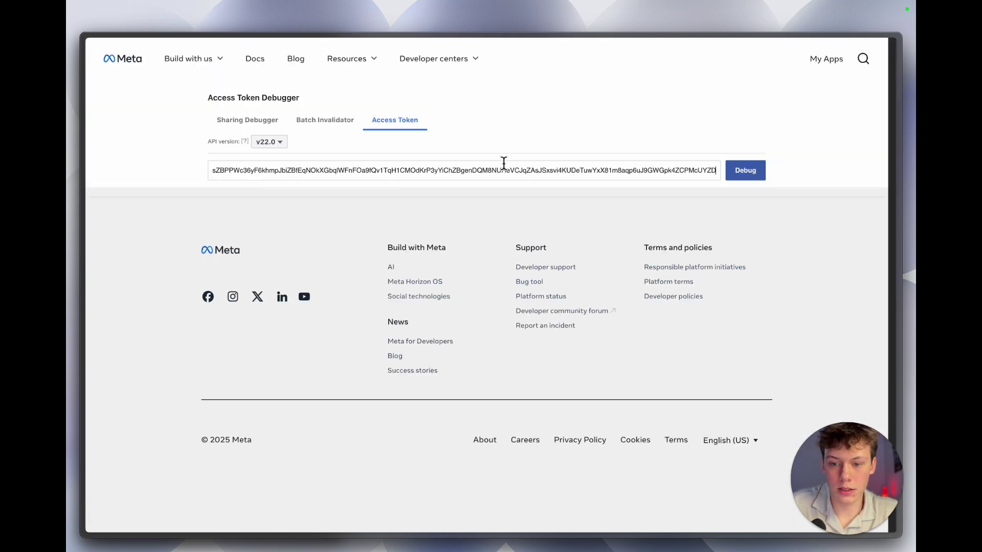
pyautogui.click(747, 174)
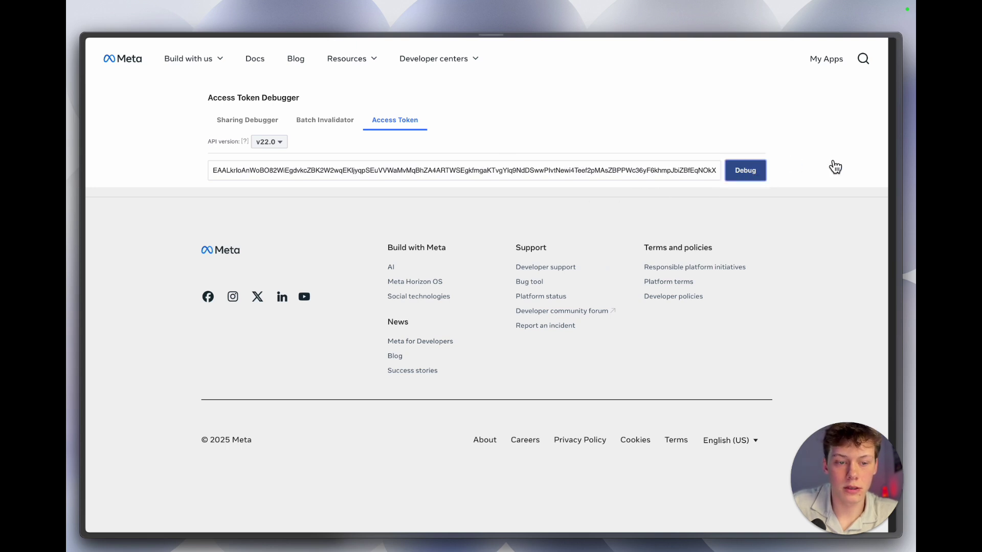
# Check the Page token's expiry details and extend it into a long-lived access token
pyautogui.scroll(-1, 818, 194)
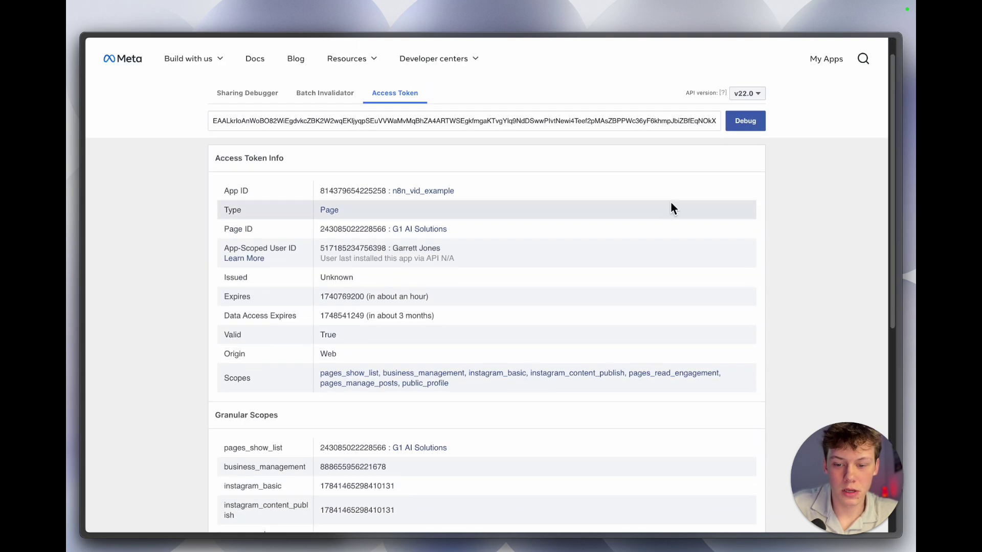
pyautogui.moveTo(223, 296); pyautogui.dragTo(438, 306)
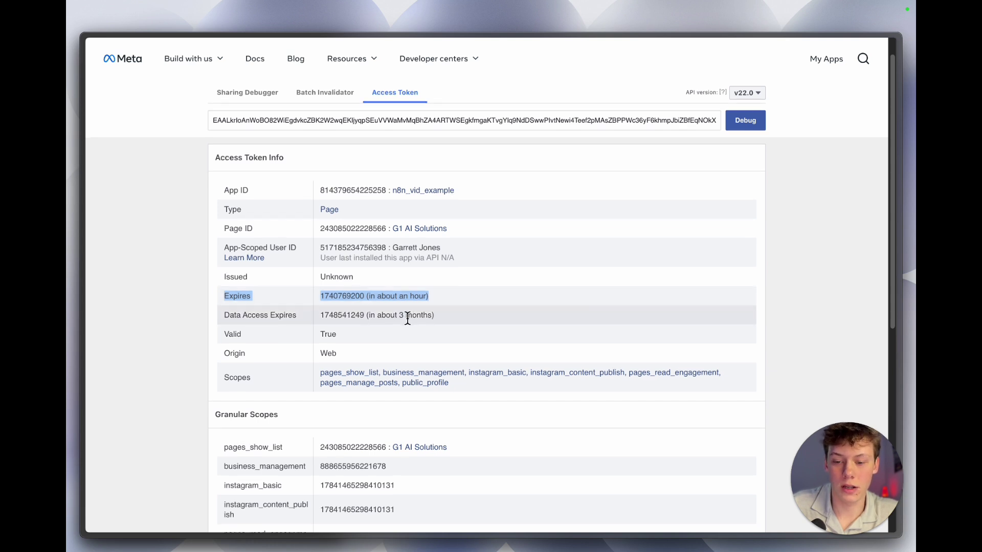
pyautogui.scroll(1, 407, 315)
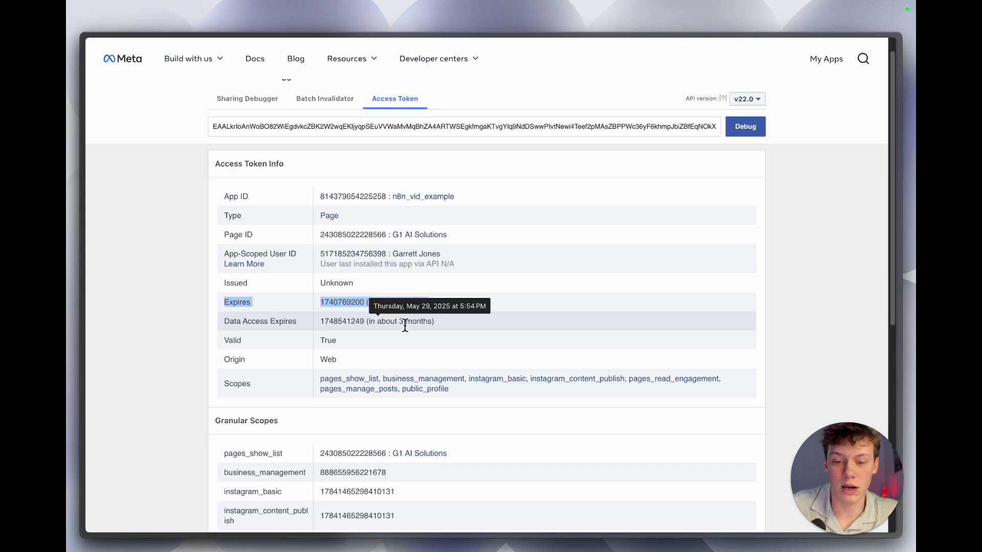
pyautogui.scroll(-5, 789, 344)
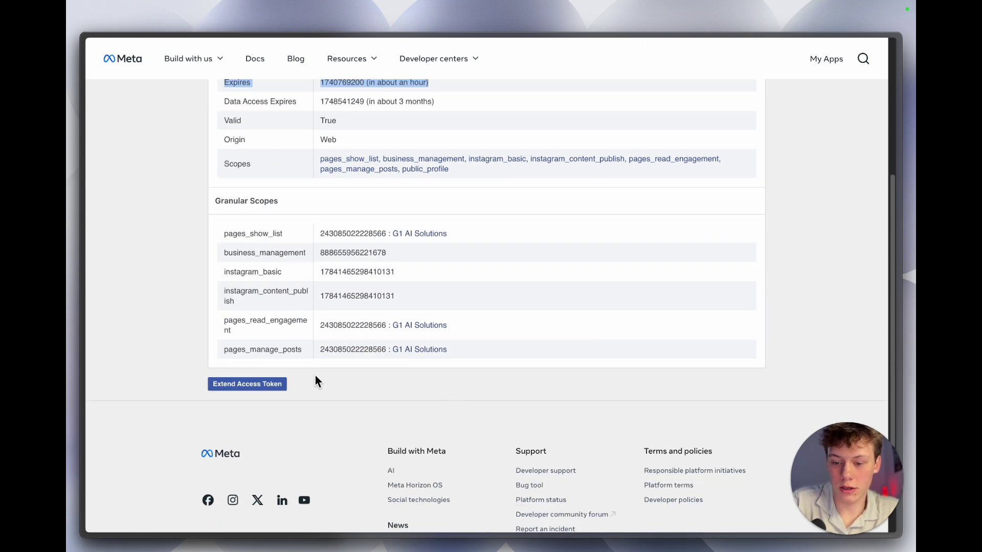
pyautogui.click(249, 387)
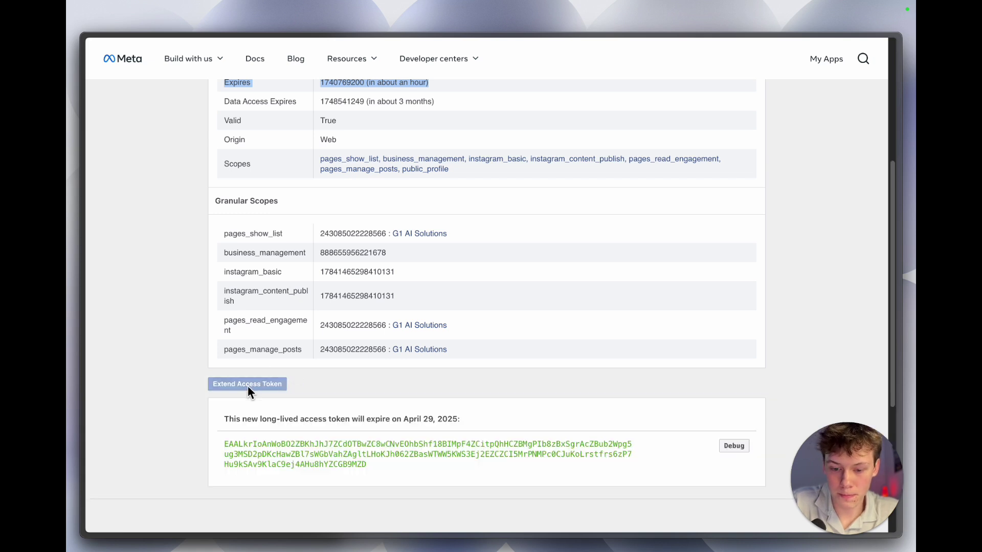
# Check the long-lived token's expiry date, copy the token, and switch to the Facebook Graph credential in n8n
pyautogui.scroll(-1, 346, 469)
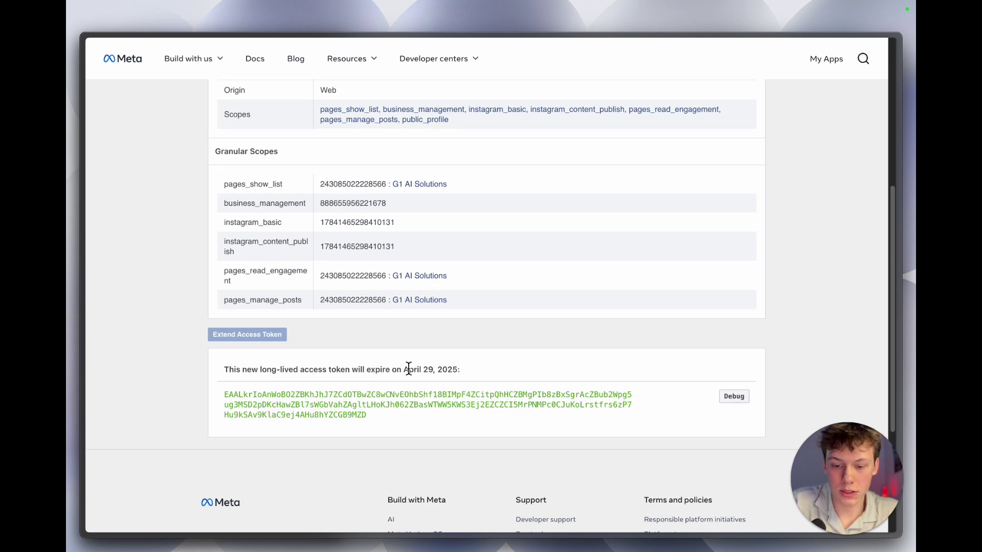
pyautogui.moveTo(404, 371); pyautogui.dragTo(466, 375)
pyautogui.click(450, 371)
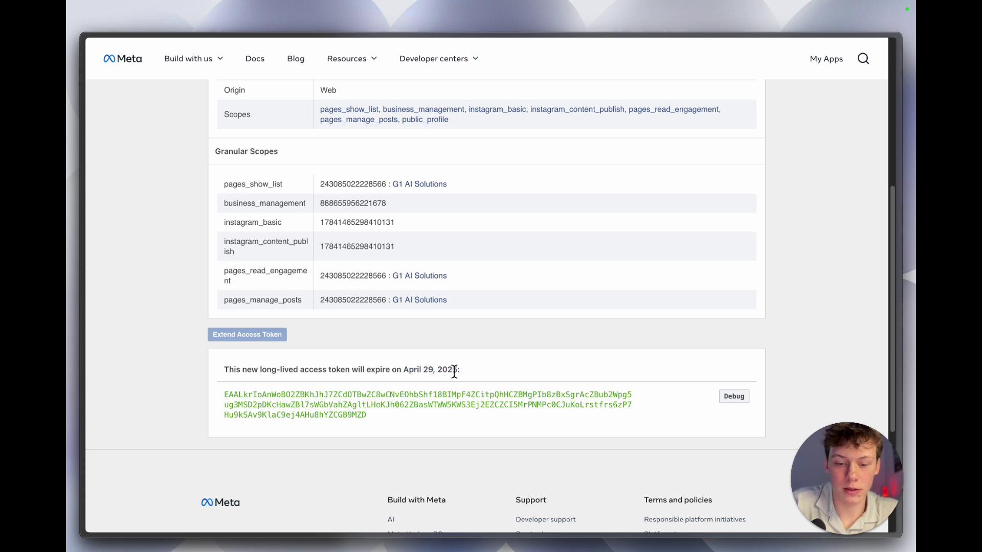
pyautogui.doubleClick(412, 404)
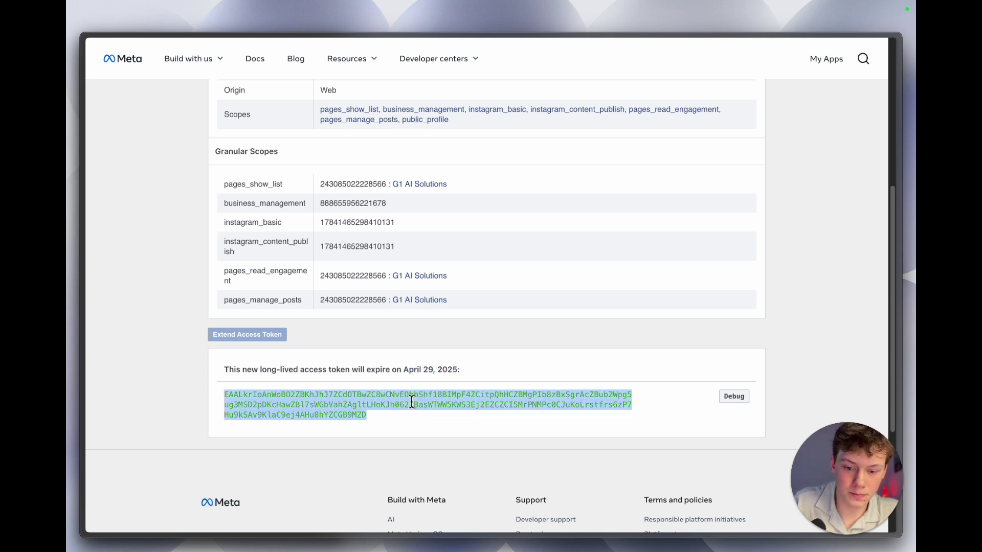
pyautogui.click(406, 384)
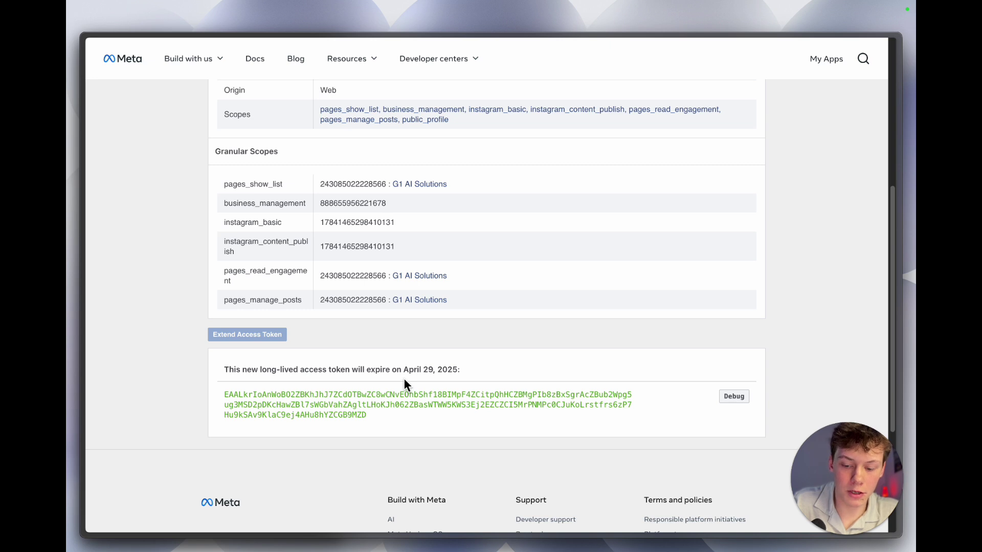
pyautogui.hotkey('ctrl', 'Tab')
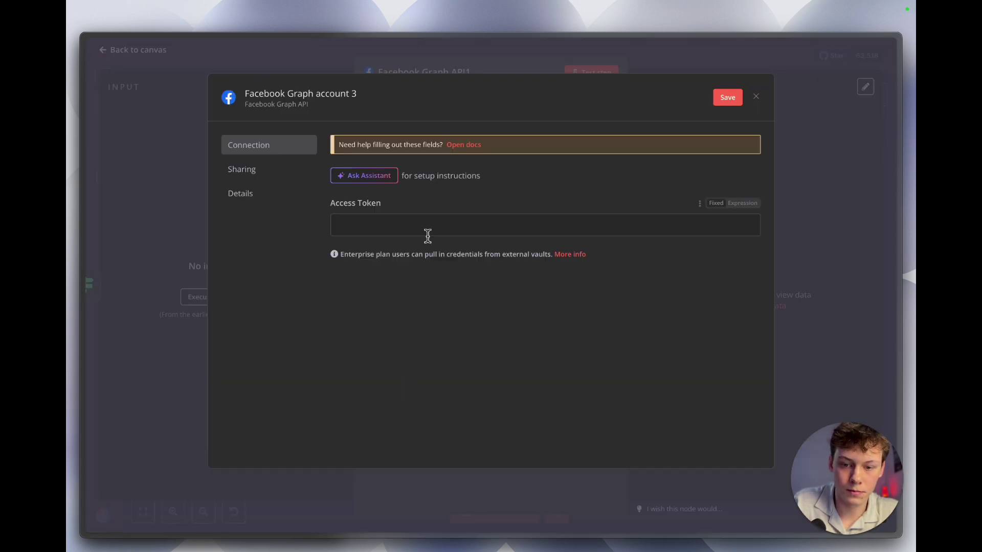
# Create a new Facebook Graph credential, paste the access token into its Access Token field, and discard the credential without saving
pyautogui.click(445, 228)
pyautogui.click(474, 192)
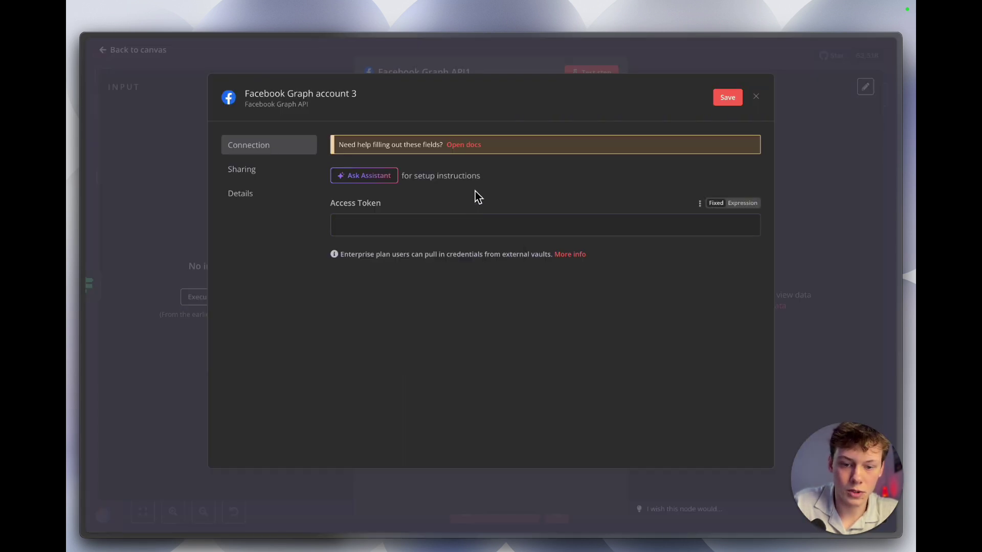
pyautogui.click(538, 68)
pyautogui.click(597, 129)
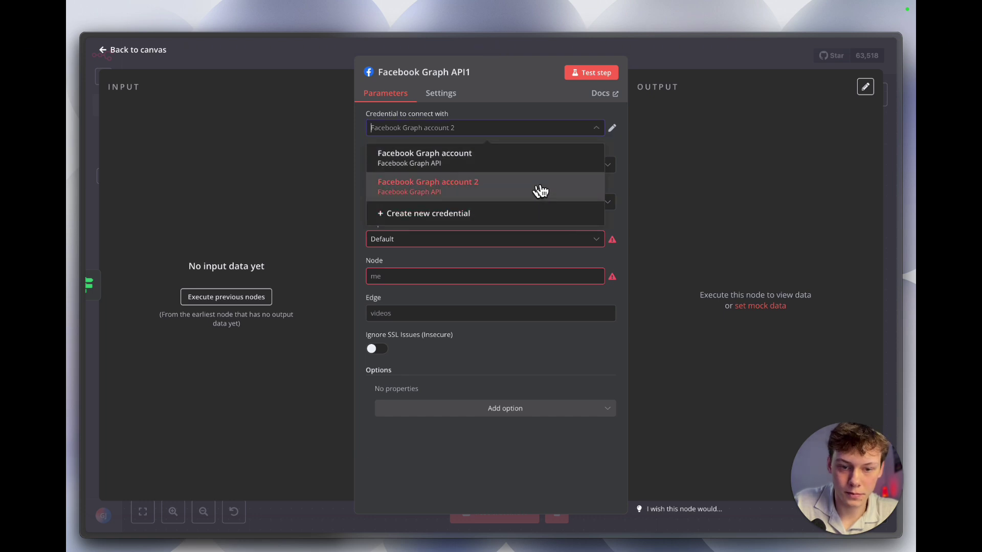
pyautogui.click(575, 129)
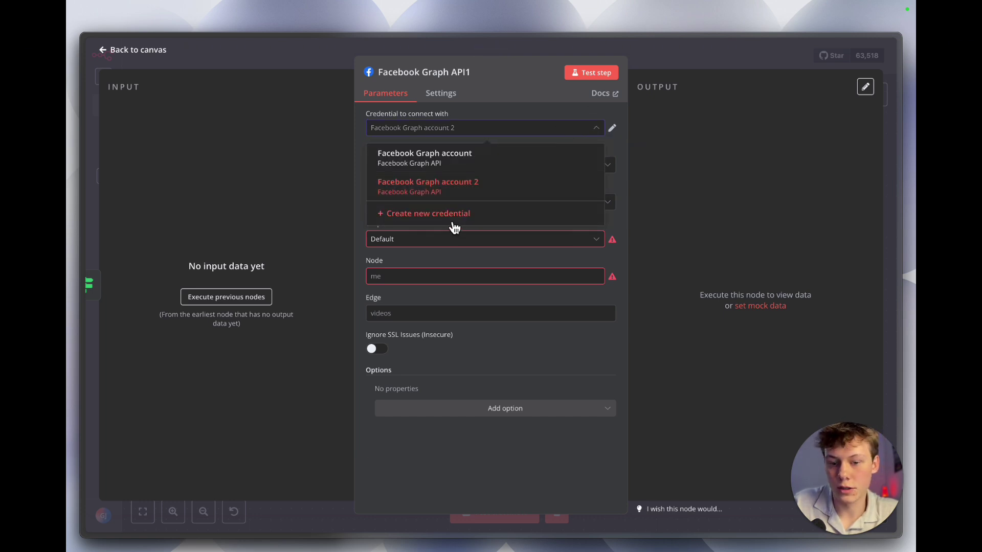
pyautogui.click(442, 216)
pyautogui.click(460, 225)
pyautogui.hotkey('ctrl', 'v')
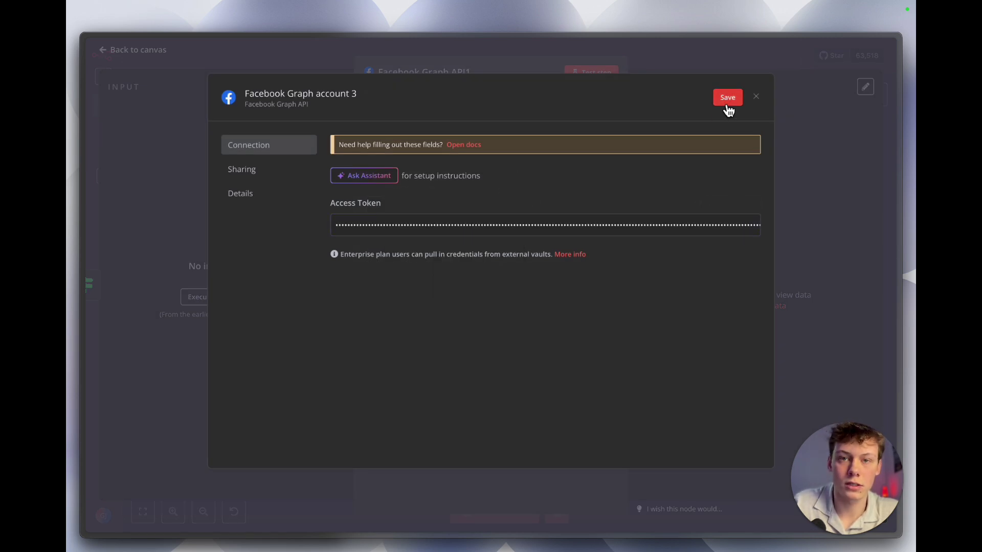
pyautogui.click(762, 102)
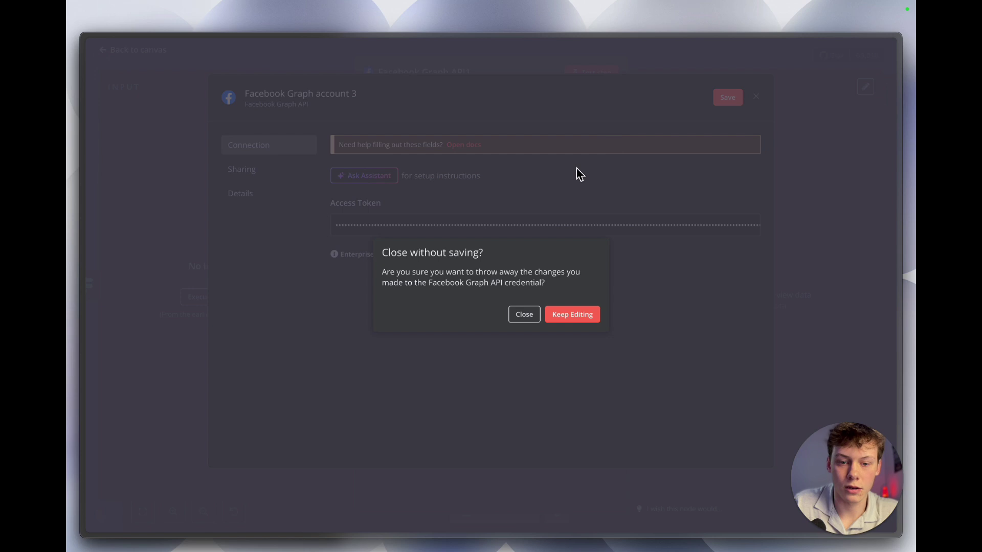
pyautogui.click(527, 316)
pyautogui.click(538, 347)
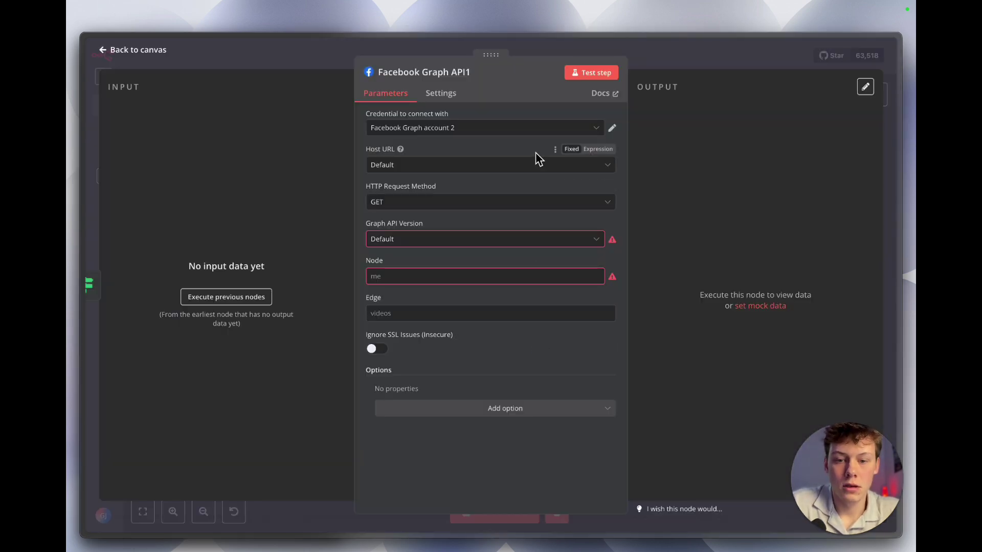
# Set the HTTP request method of the Facebook Graph API1 node to POST
pyautogui.click(492, 165)
pyautogui.click(444, 155)
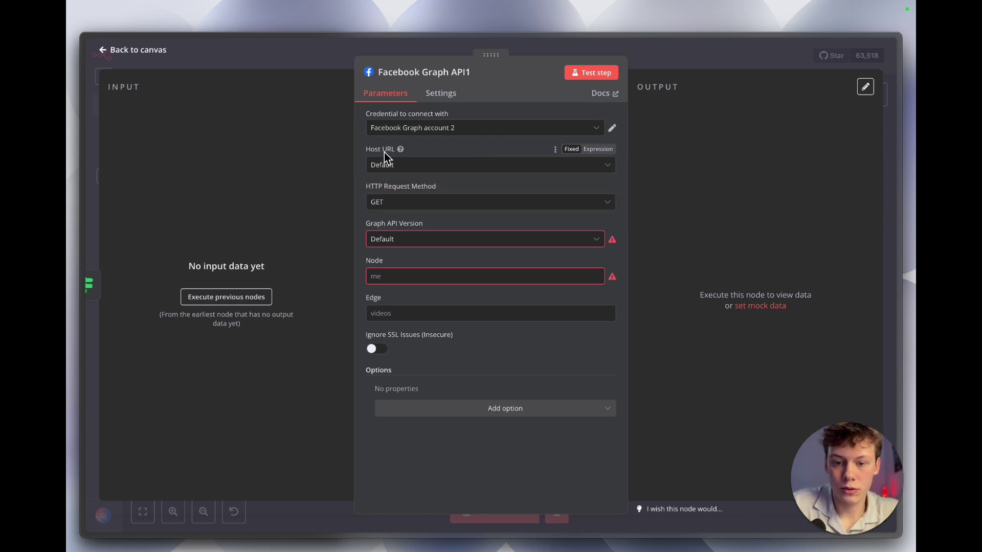
pyautogui.click(443, 204)
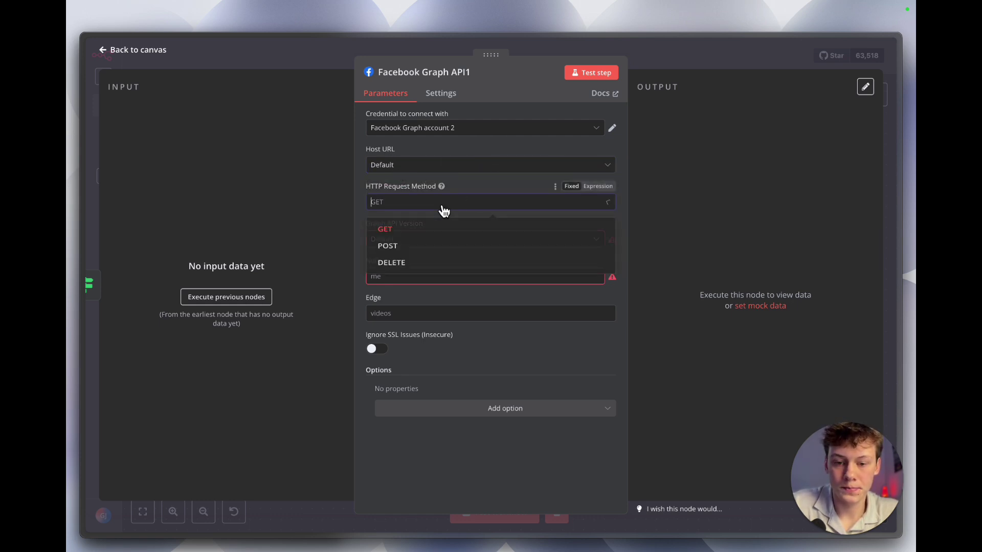
pyautogui.click(443, 246)
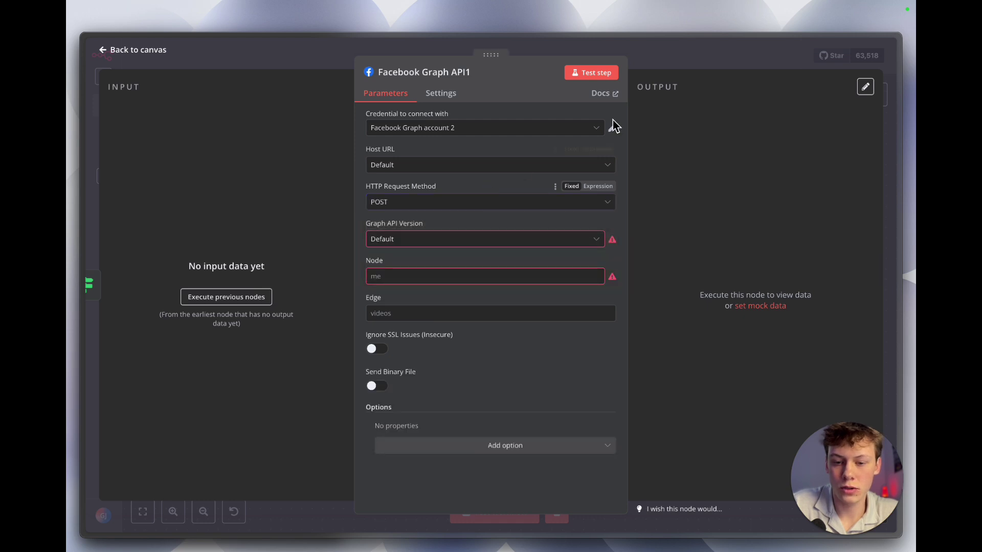
# Check the other Facebook Graph API node on the canvas for reference and reopen the Facebook Graph API1 node
pyautogui.click(713, 55)
pyautogui.scroll(3, 677, 195)
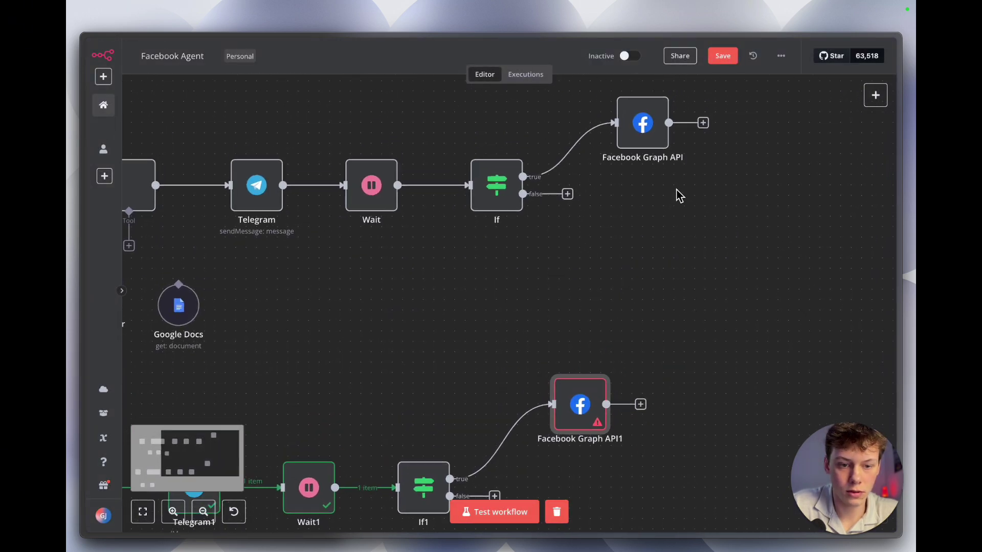
pyautogui.doubleClick(648, 152)
pyautogui.click(686, 72)
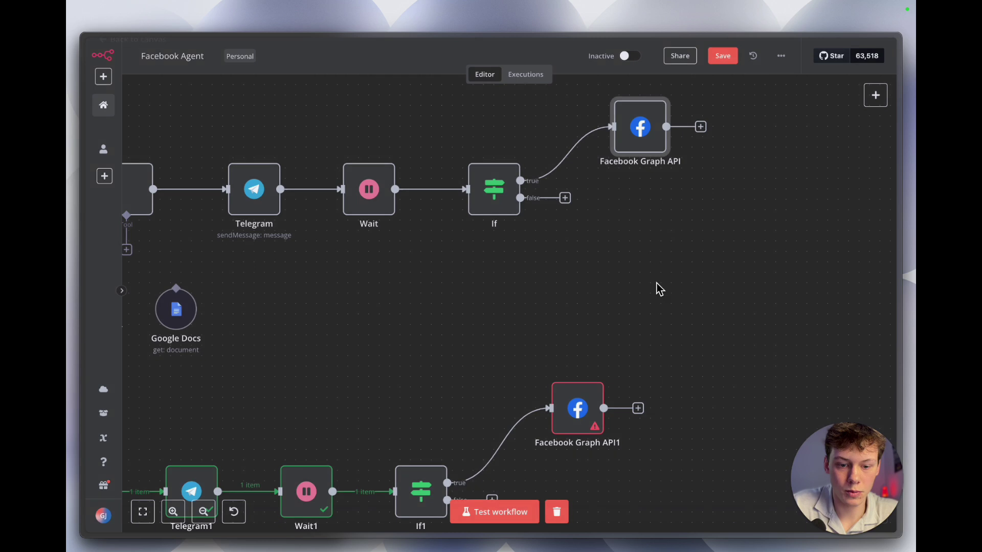
pyautogui.scroll(-2, 659, 290)
pyautogui.doubleClick(576, 364)
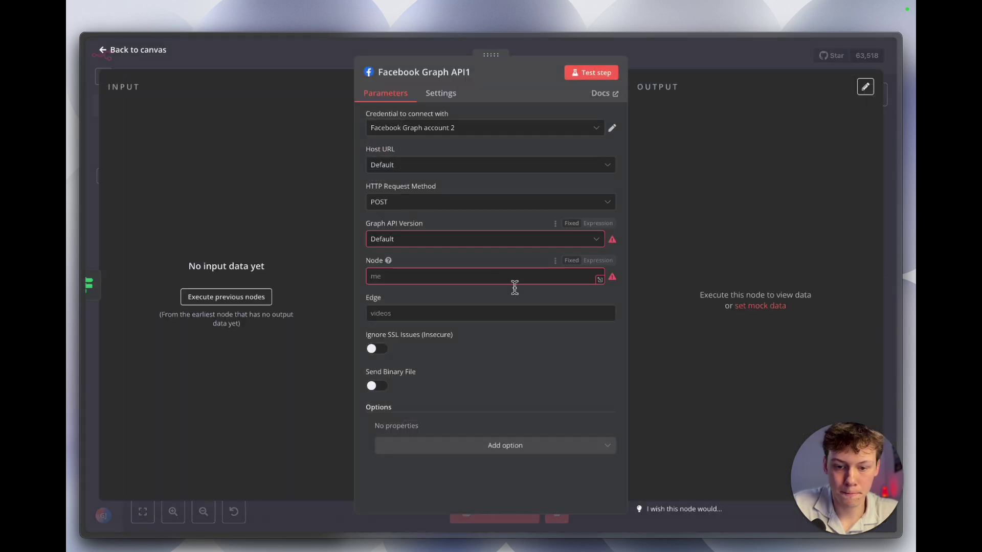
# Set the Graph API version to v21.0 and the Node value to me
pyautogui.click(493, 240)
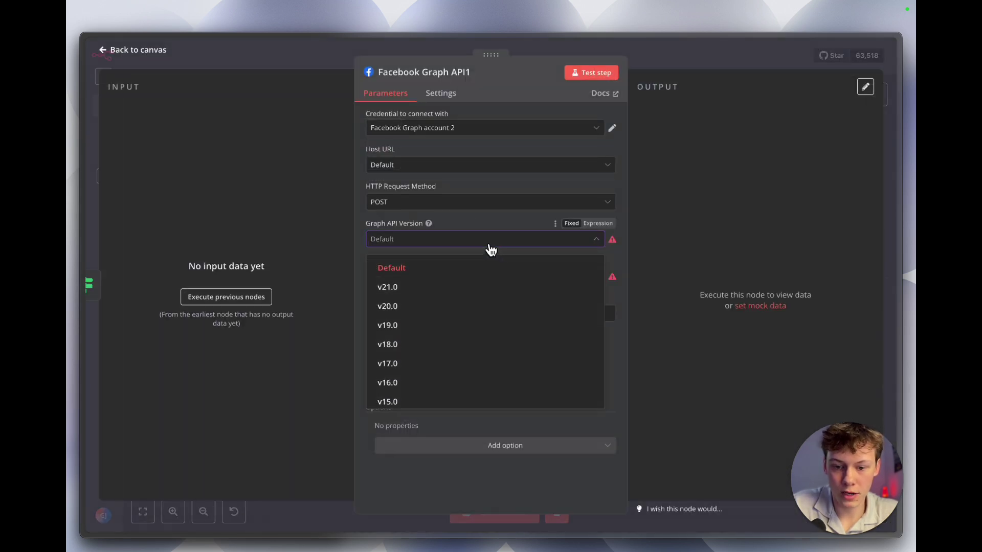
pyautogui.click(483, 286)
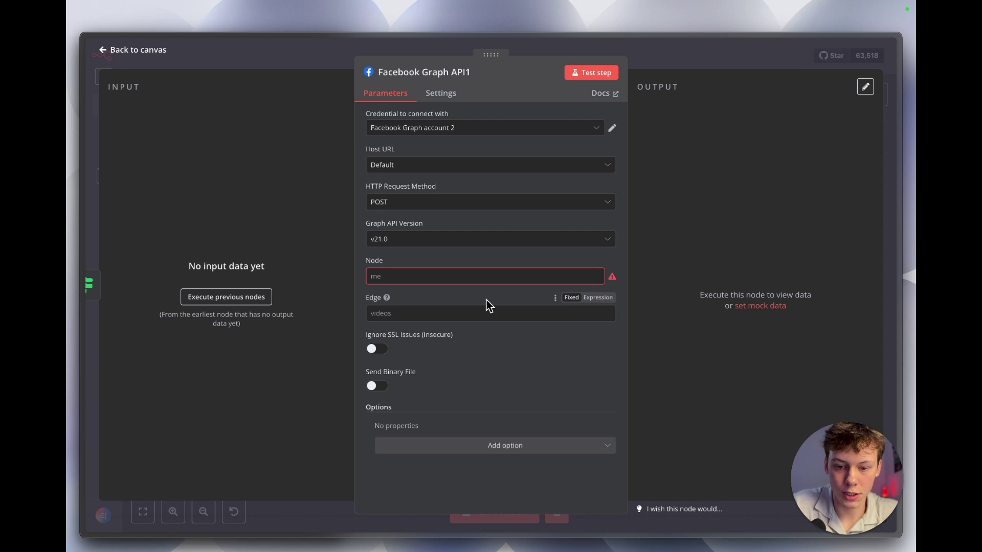
pyautogui.click(468, 275)
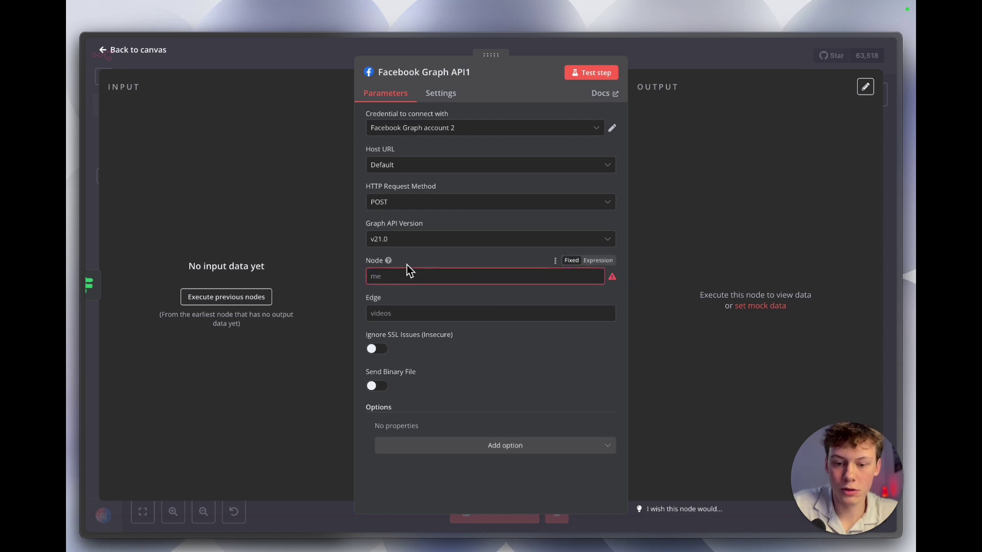
pyautogui.write('me')
pyautogui.click(425, 256)
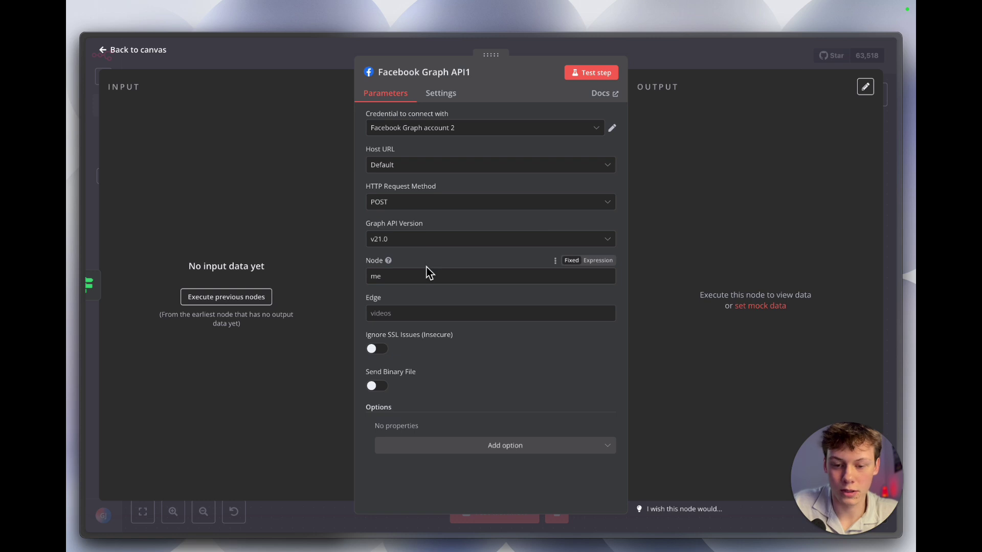
# Set the Edge of the Facebook Graph API1 node to feed
pyautogui.click(430, 307)
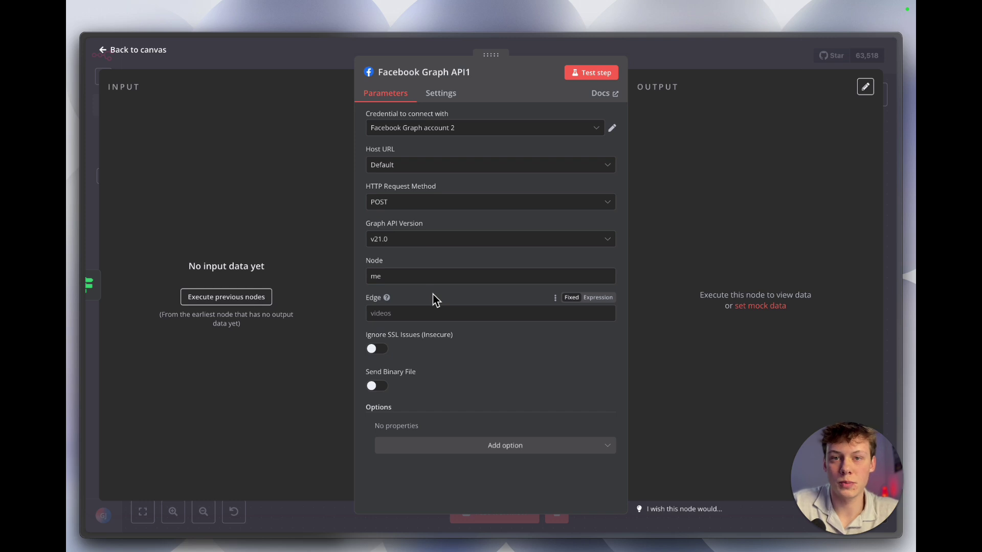
pyautogui.click(401, 309)
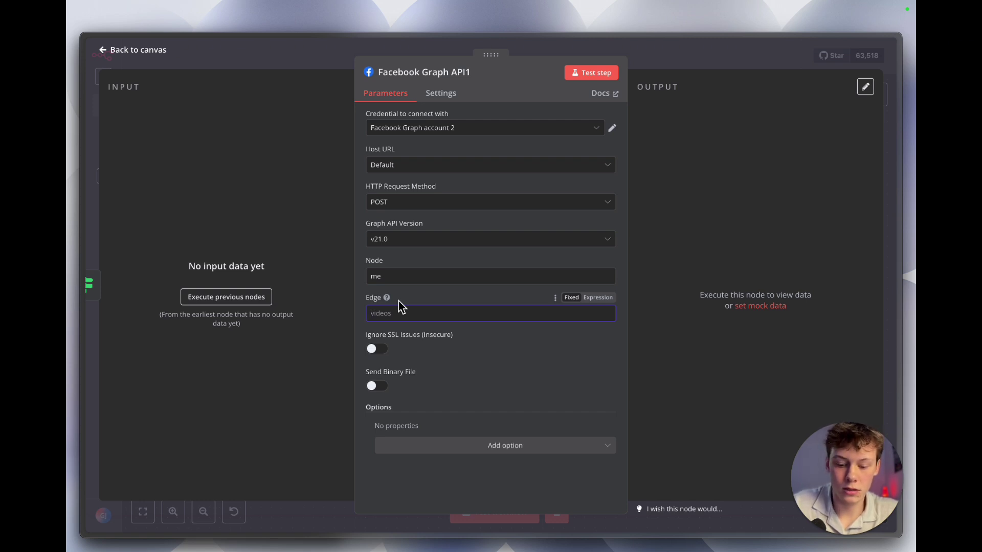
pyautogui.write('feed')
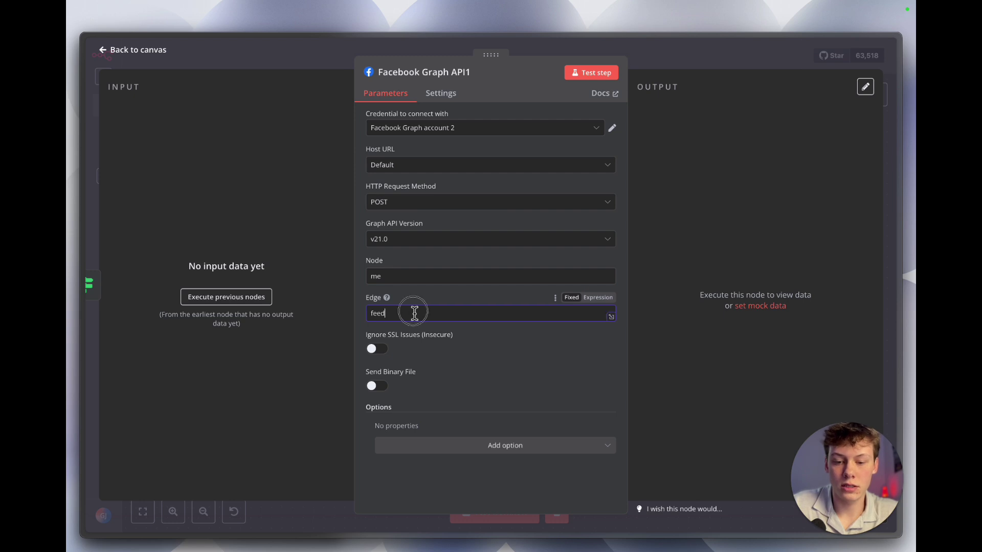
# Replace the Edge value with photos as an alternative and restore it to feed
pyautogui.doubleClick(412, 311)
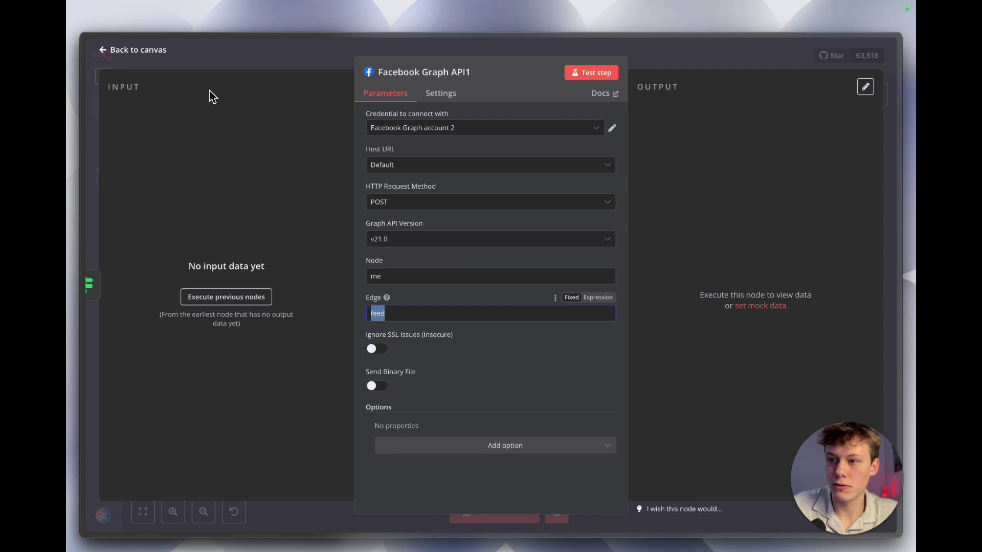
pyautogui.write('pho')
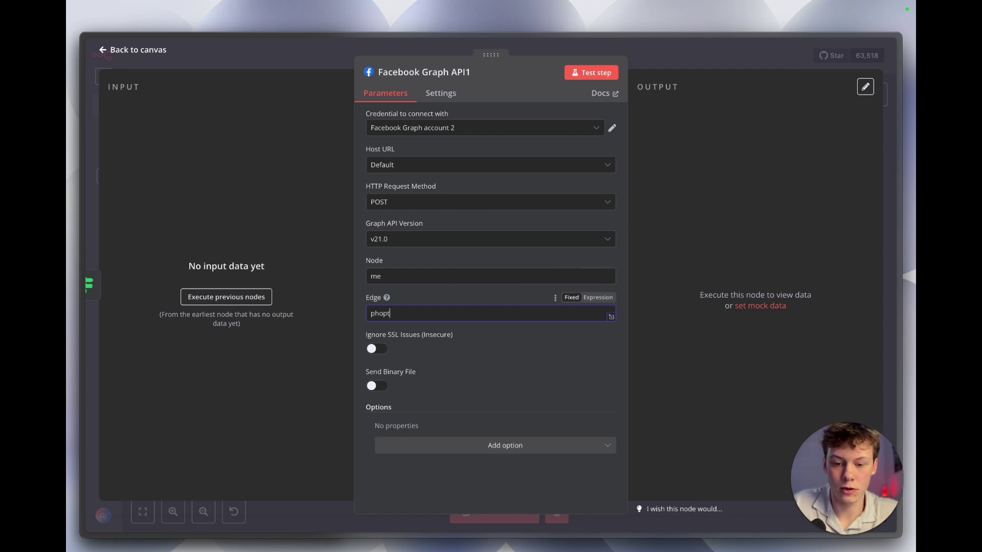
pyautogui.write('tos')
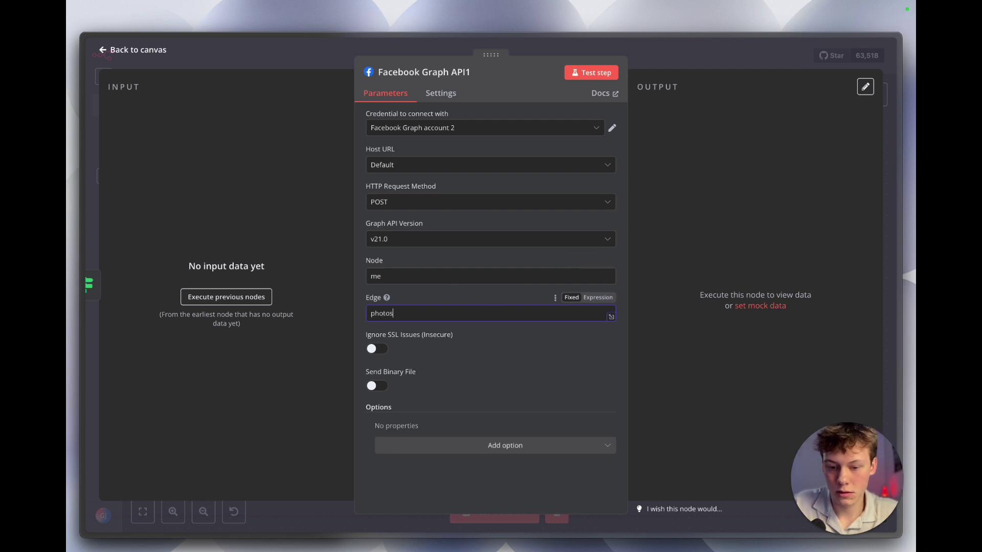
pyautogui.click(514, 295)
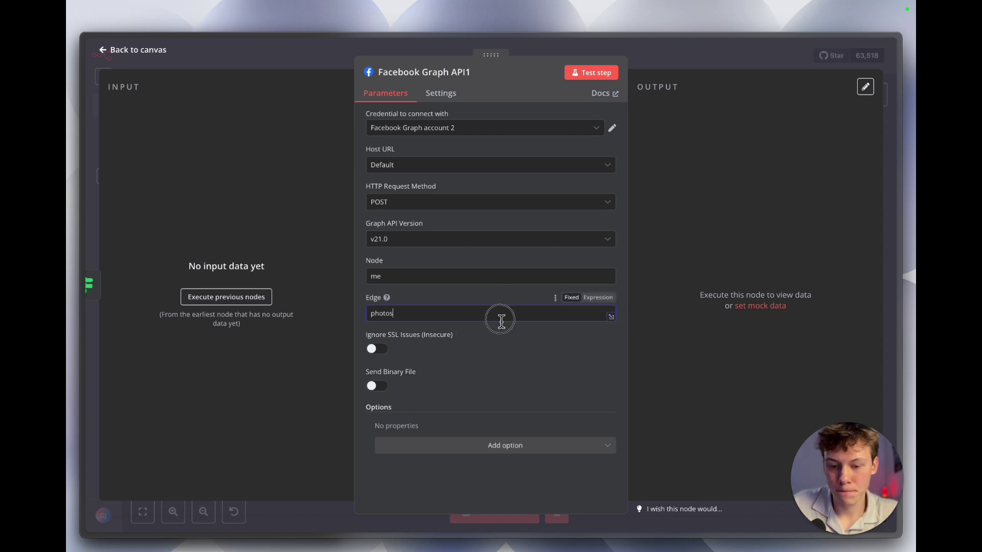
pyautogui.doubleClick(499, 316)
pyautogui.write('feed')
pyautogui.click(495, 303)
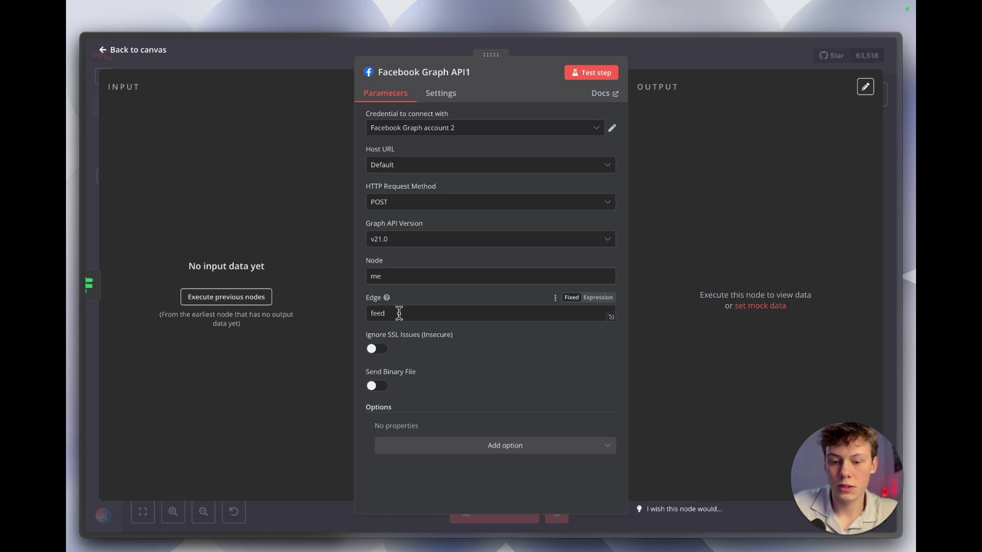
# Add a query parameter named message to the Facebook Graph API1 node and open its value for editing
pyautogui.click(450, 447)
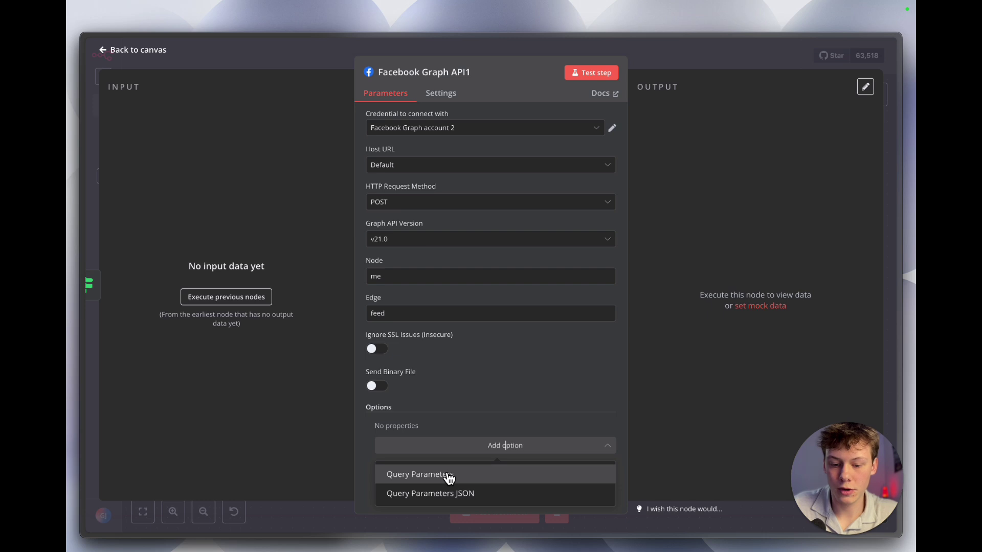
pyautogui.click(483, 478)
pyautogui.click(500, 463)
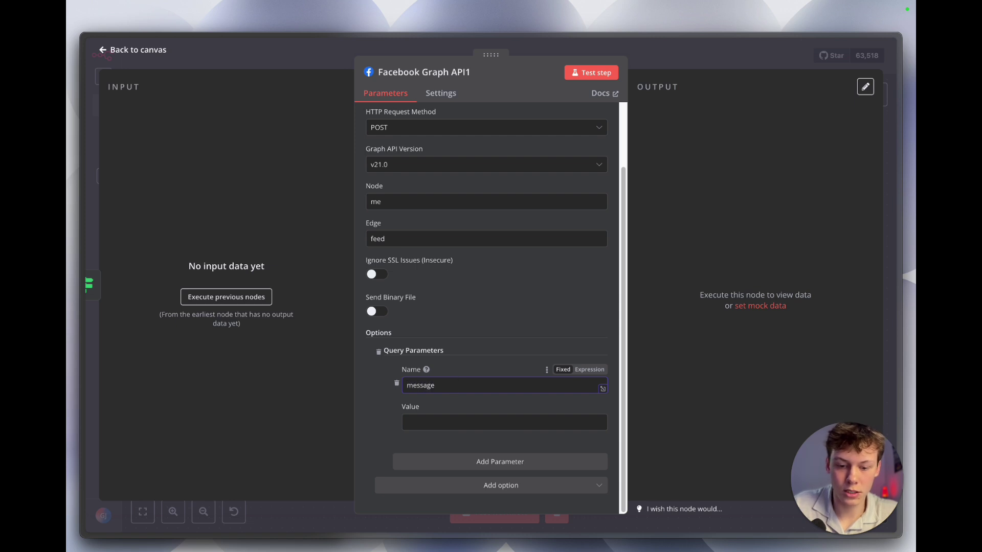
pyautogui.click(465, 420)
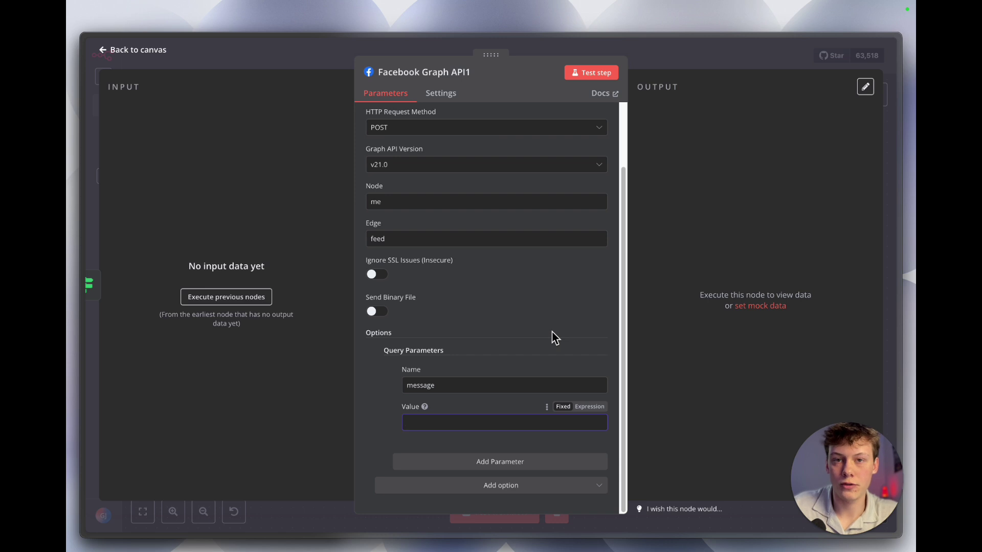
# Execute the nodes before Facebook Graph API1 and send "test" to the n8n_connect bot in Telegram to trigger the workflow
pyautogui.click(235, 297)
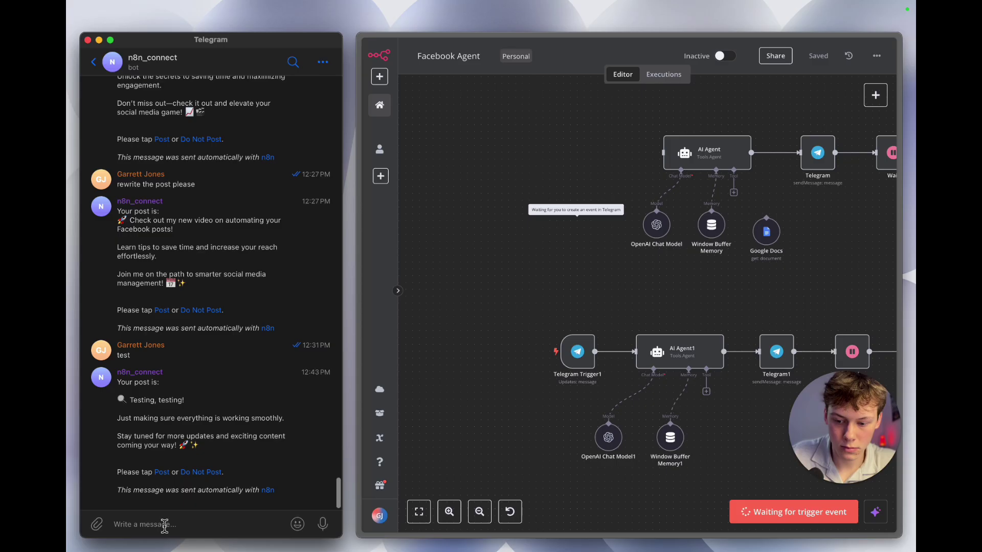
pyautogui.click(165, 524)
pyautogui.write('test')
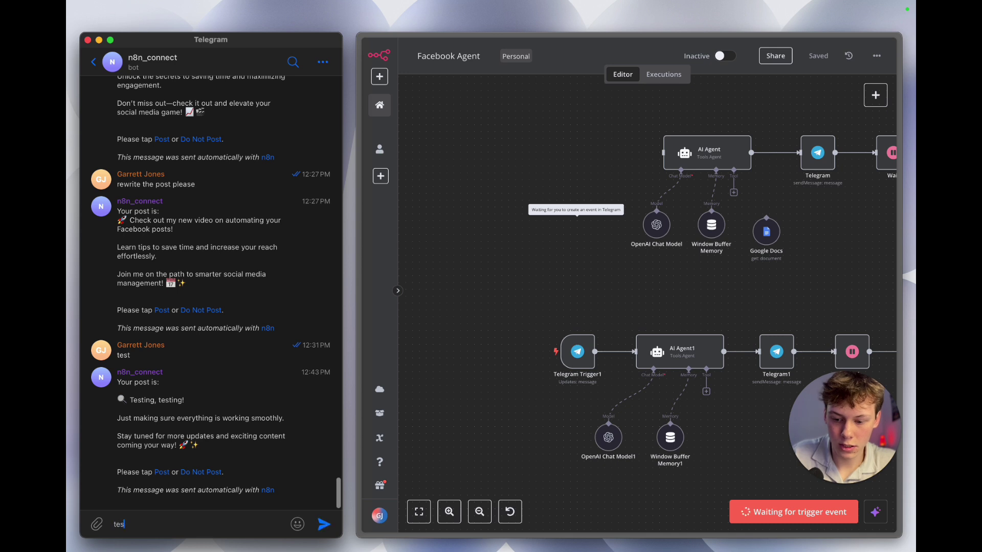
pyautogui.press('Return')
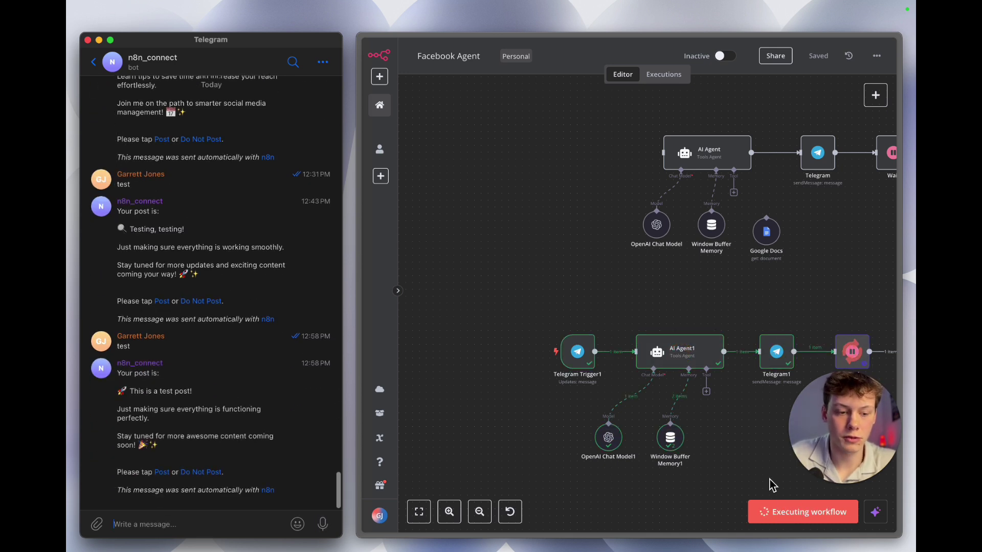
# Approve the generated test post through its Post link in Telegram, close the response page, and check the Facebook Graph API1 node
pyautogui.hscroll(6, 747, 470)
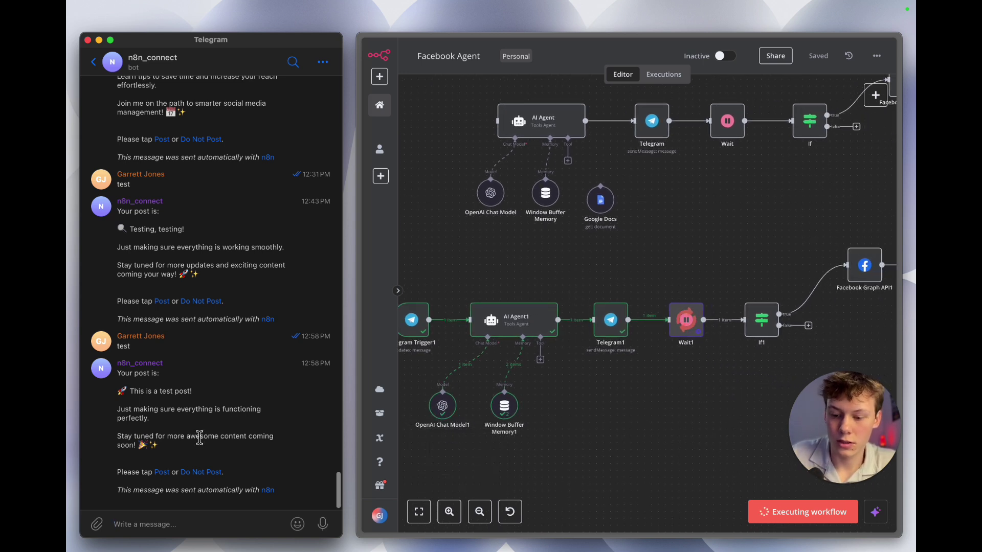
pyautogui.click(162, 472)
pyautogui.click(241, 321)
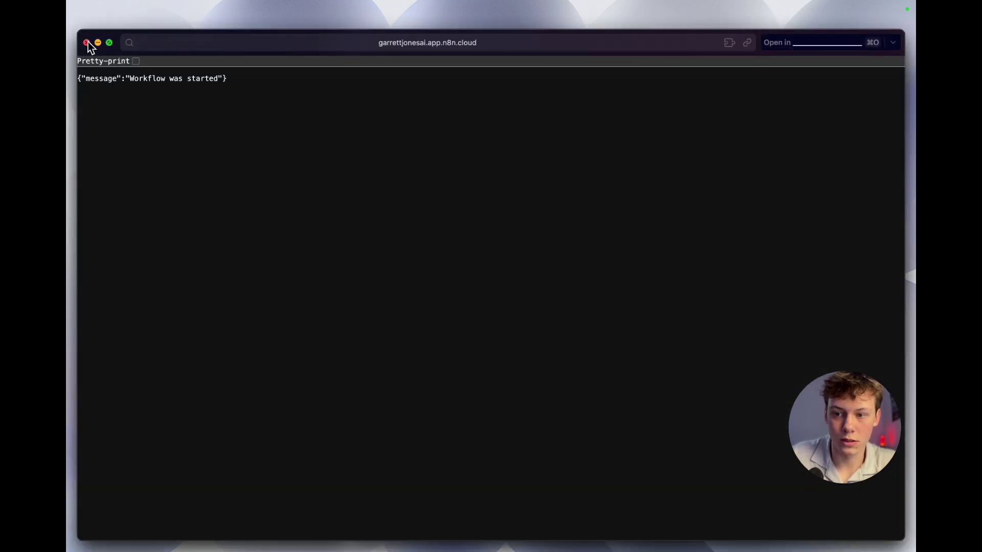
pyautogui.click(86, 42)
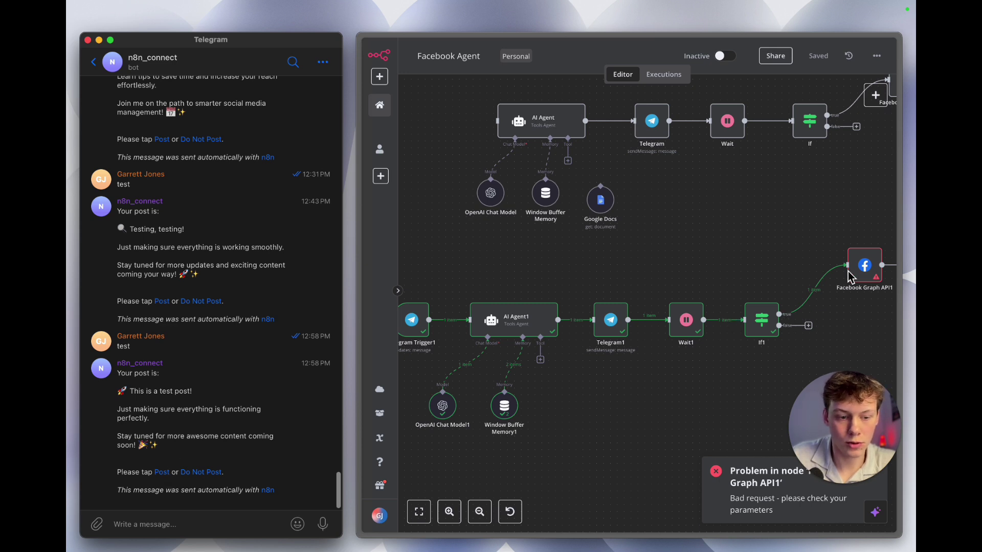
pyautogui.hscroll(5, 862, 274)
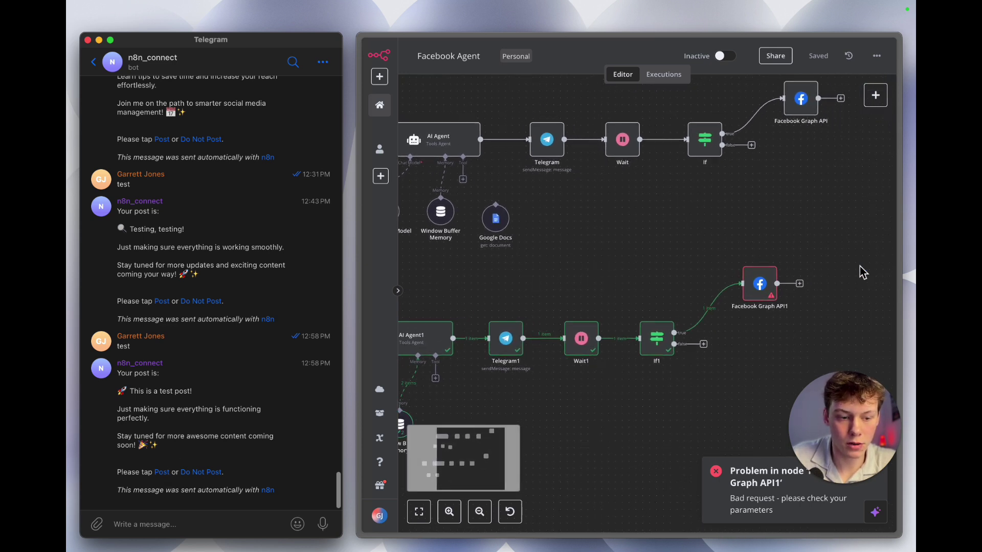
pyautogui.hscroll(2, 762, 296)
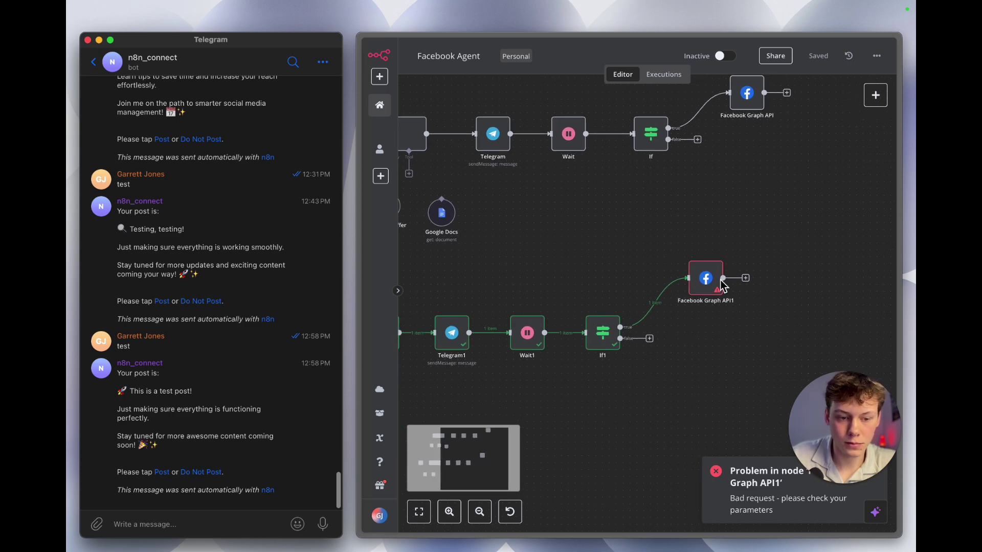
# Map AI Agent1's output into the value of the message query parameter in the Facebook Graph API1 node
pyautogui.hotkey('ctrl', 'alt', 'Return')
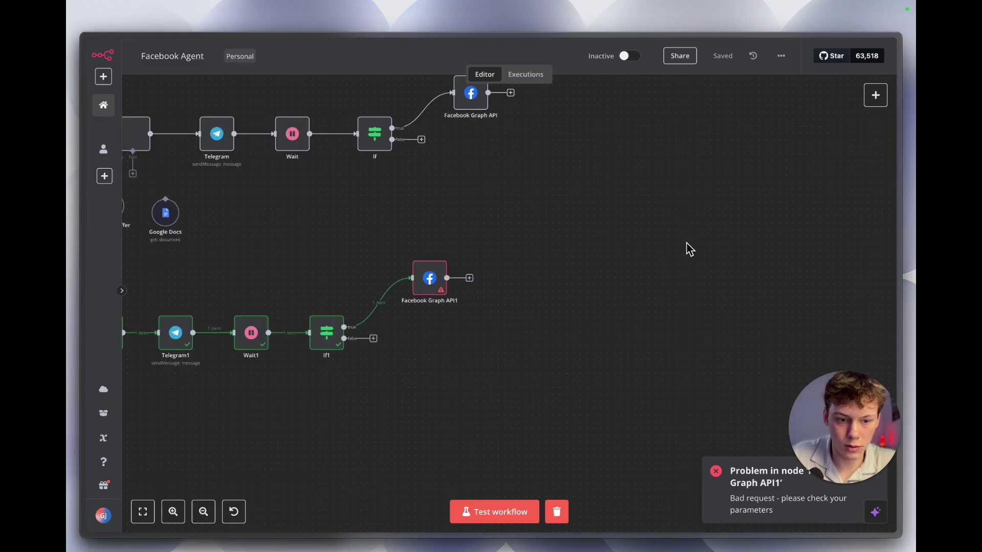
pyautogui.doubleClick(434, 281)
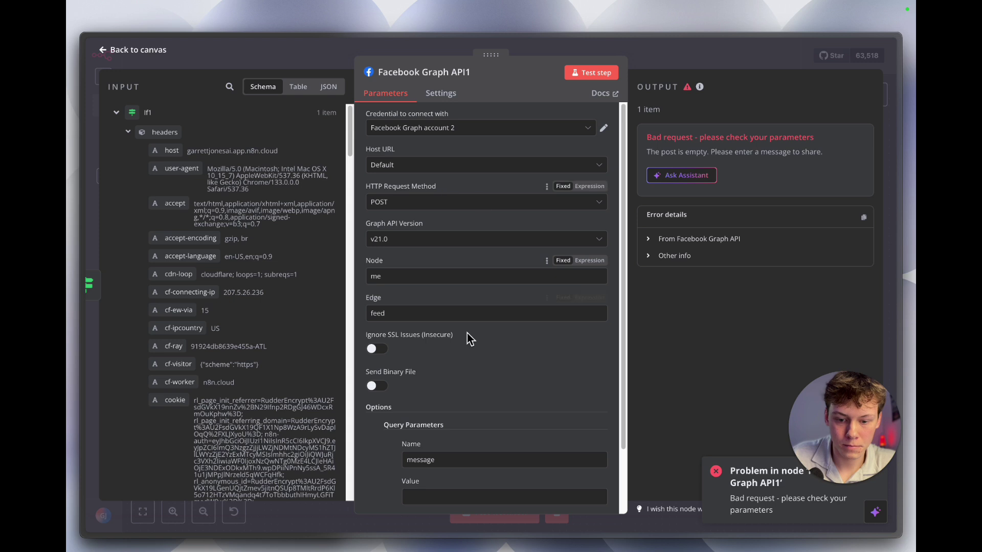
pyautogui.scroll(-3, 467, 336)
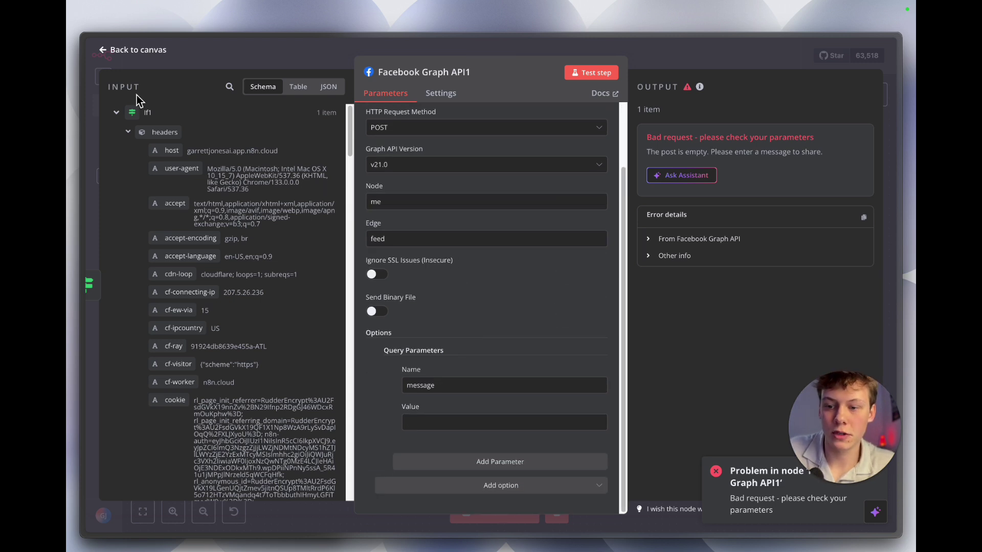
pyautogui.scroll(-10, 186, 226)
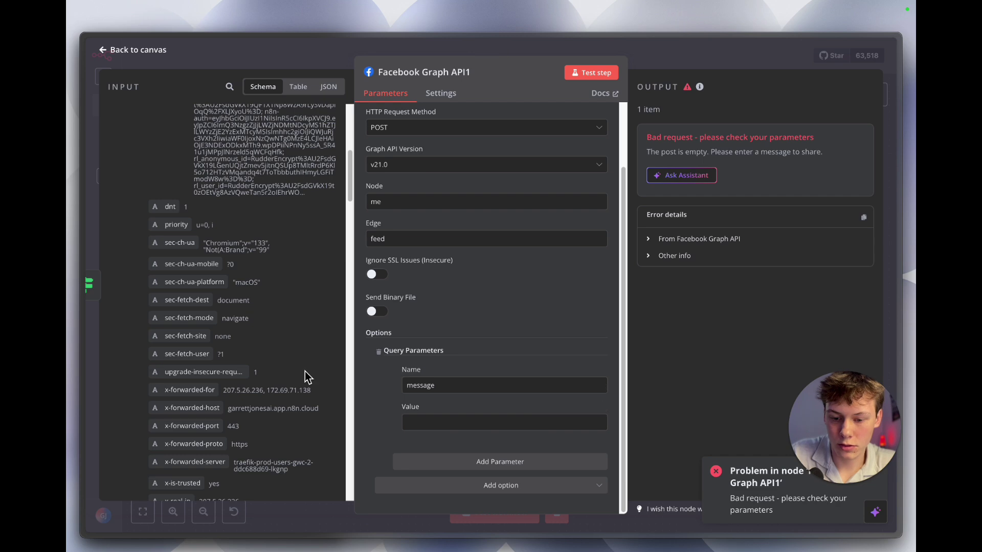
pyautogui.scroll(-5, 274, 359)
pyautogui.scroll(-10, 272, 357)
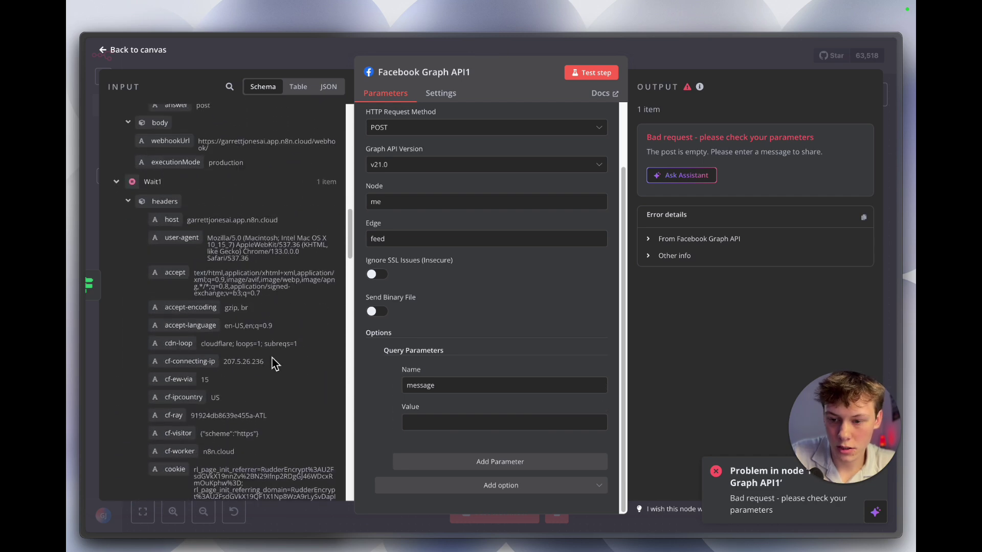
pyautogui.scroll(-10, 272, 359)
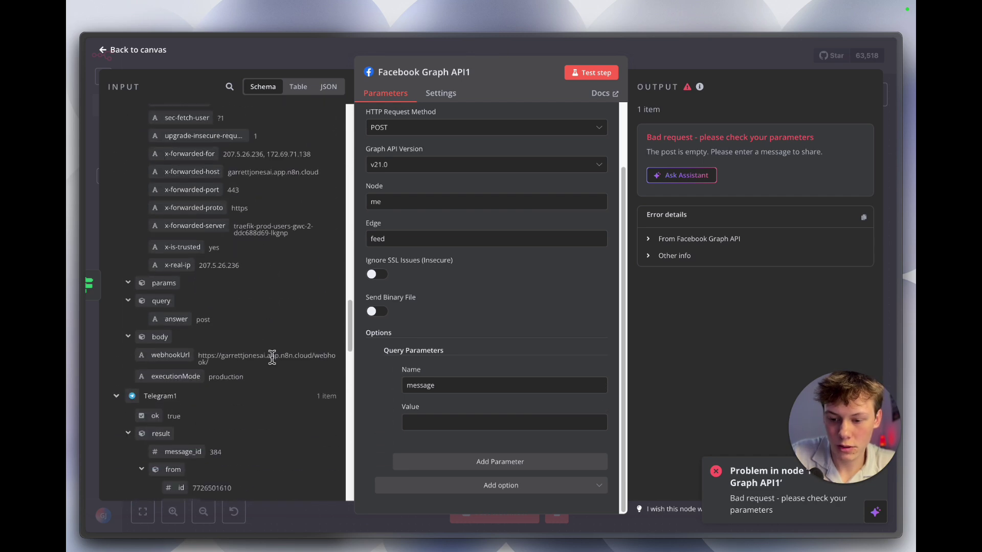
pyautogui.scroll(-3, 275, 364)
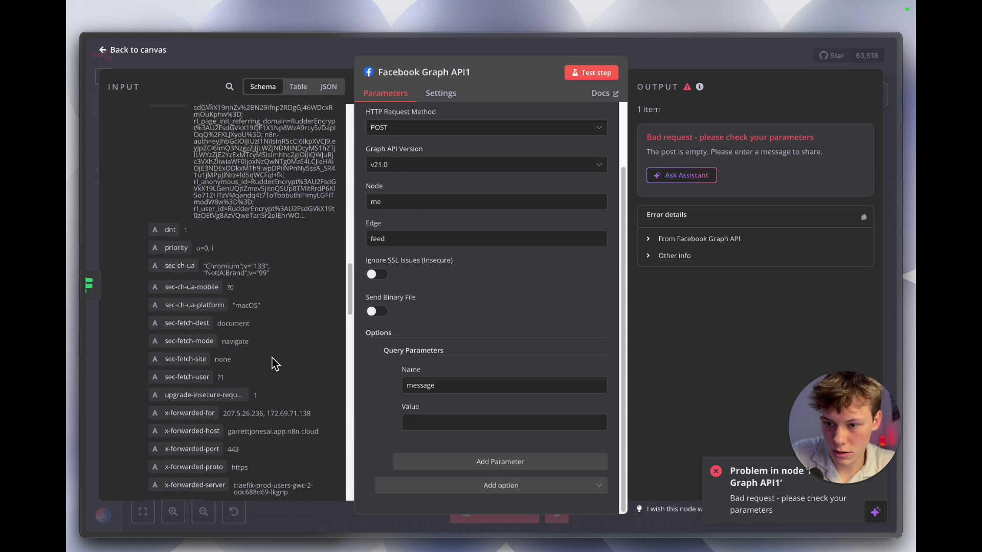
pyautogui.scroll(-10, 275, 364)
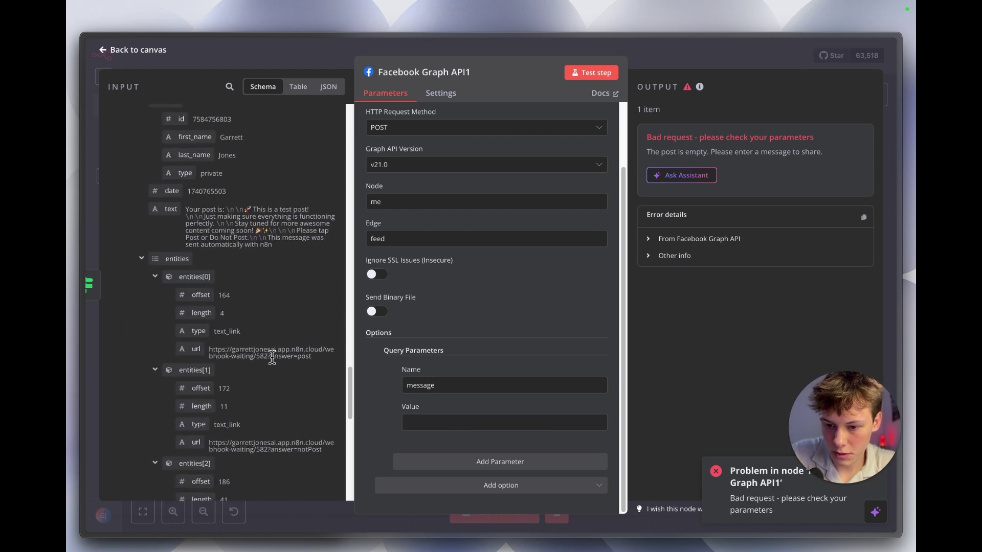
pyautogui.scroll(-5, 274, 362)
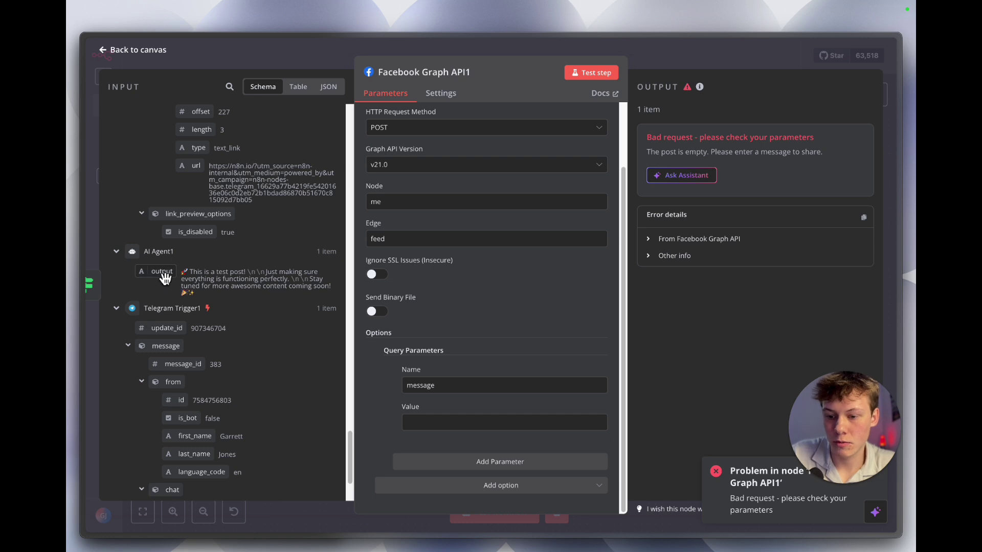
pyautogui.moveTo(160, 274); pyautogui.dragTo(447, 422)
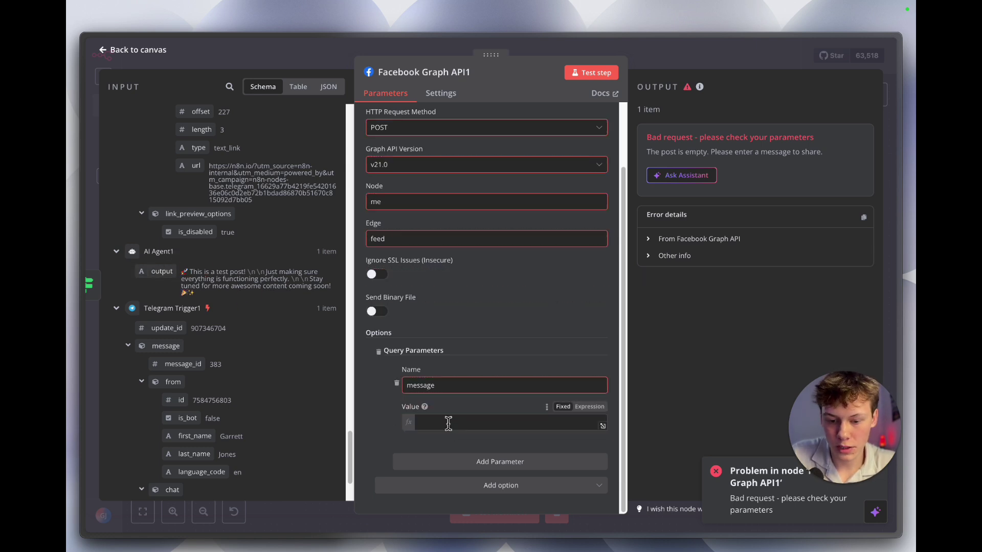
pyautogui.scroll(-1, 461, 409)
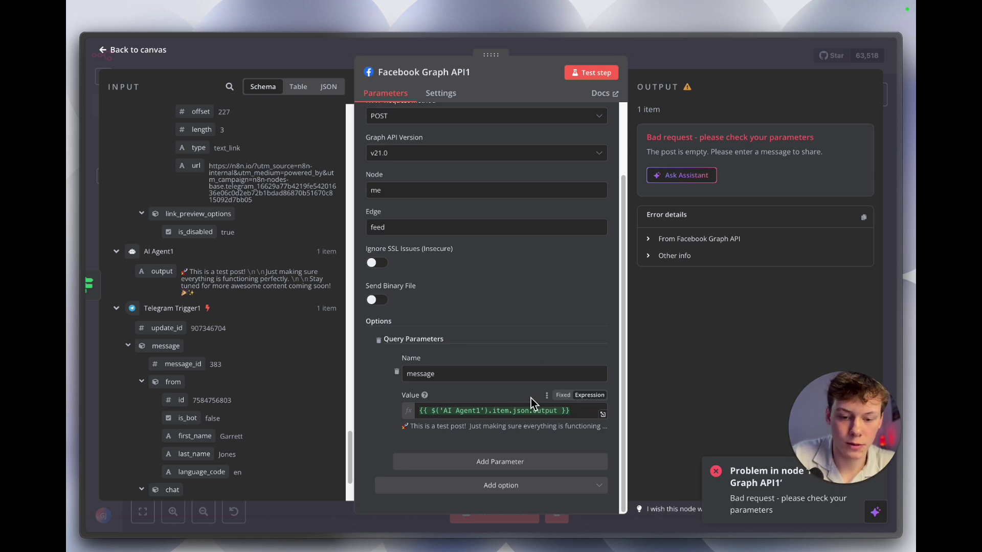
# Test the Facebook Graph API1 node and check the published test post on the G1 AI Solutions Facebook Page
pyautogui.scroll(4, 546, 238)
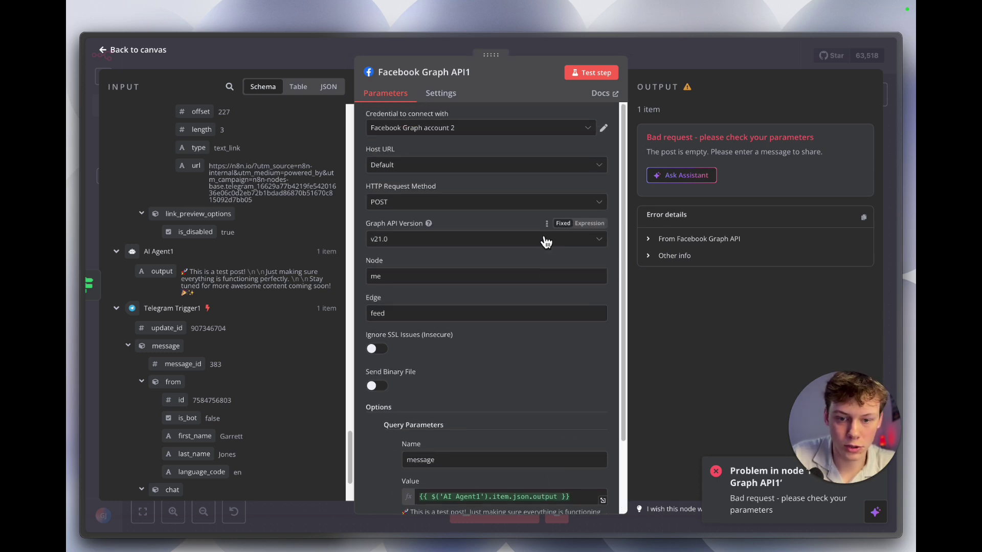
pyautogui.click(581, 77)
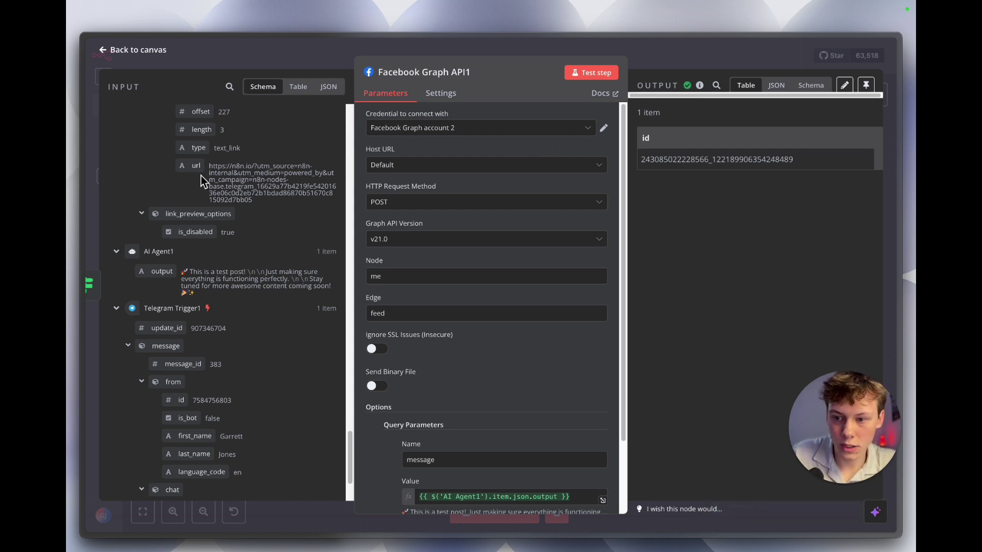
pyautogui.moveTo(75, 162)
pyautogui.click(132, 138)
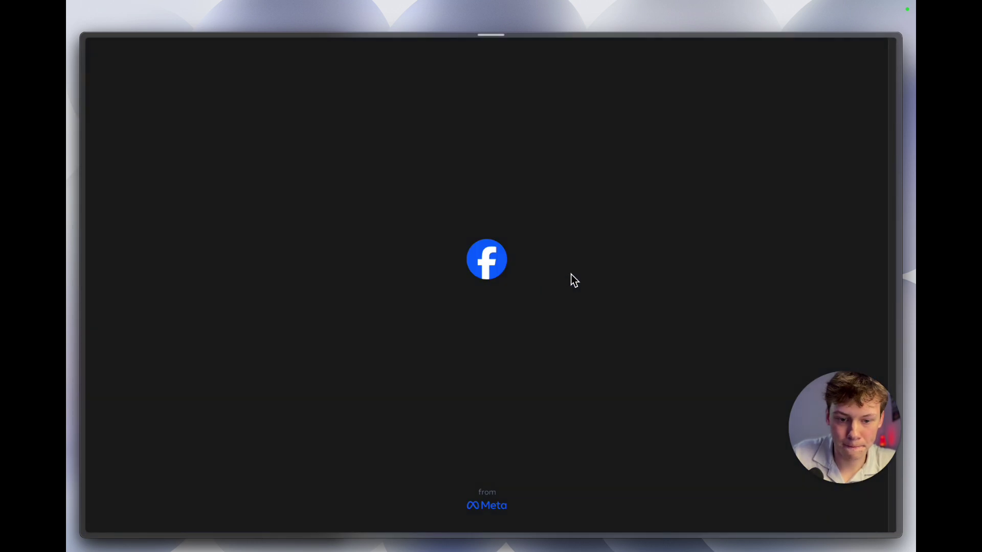
pyautogui.scroll(-7, 574, 265)
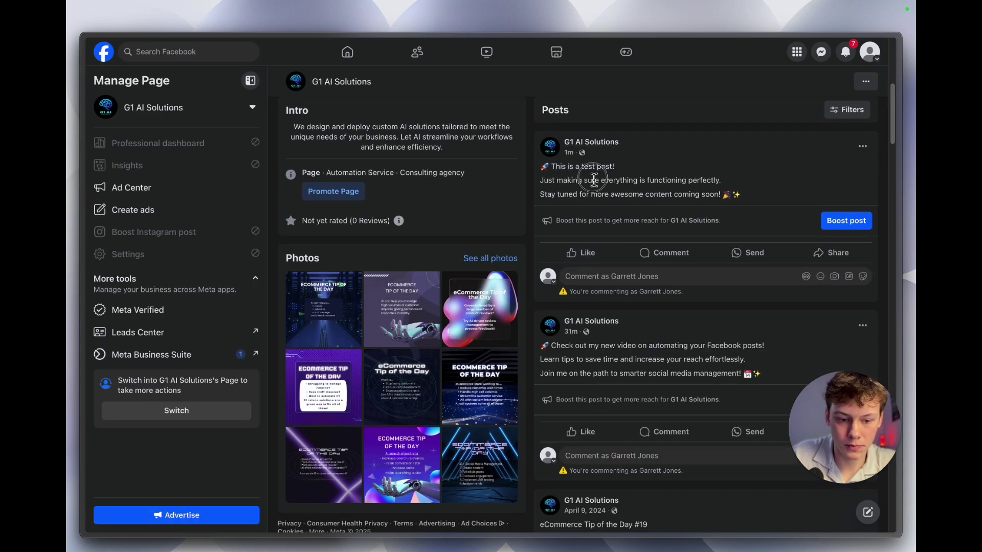
pyautogui.moveTo(596, 172); pyautogui.dragTo(668, 204)
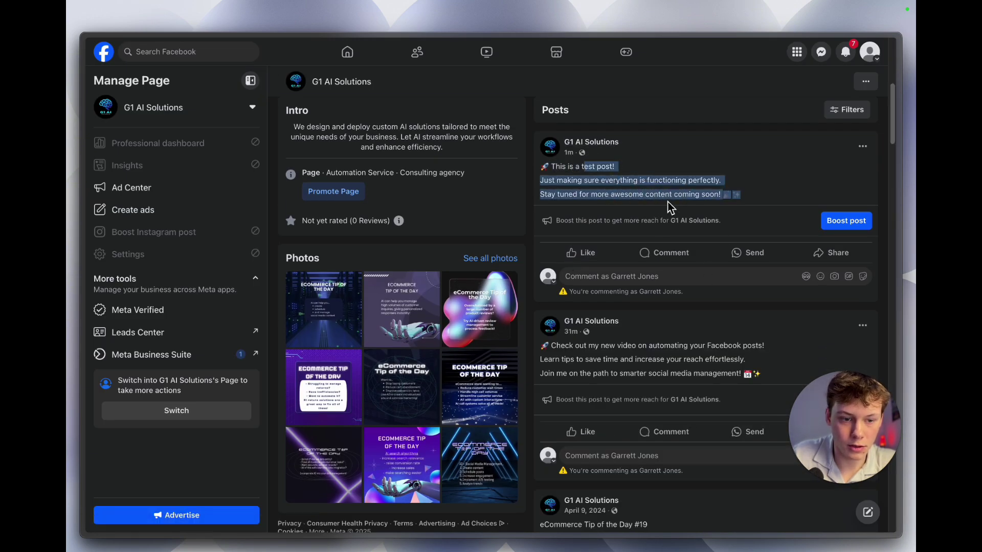
pyautogui.click(668, 203)
# Inspect the options available for the newest test post on the Facebook Page and return to n8n
pyautogui.click(862, 147)
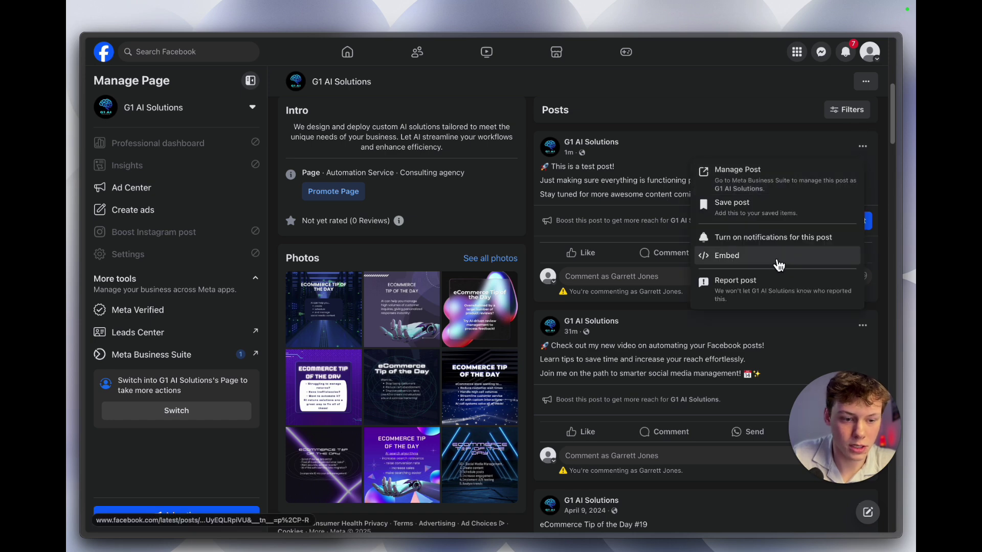
pyautogui.click(658, 182)
pyautogui.scroll(2, 716, 184)
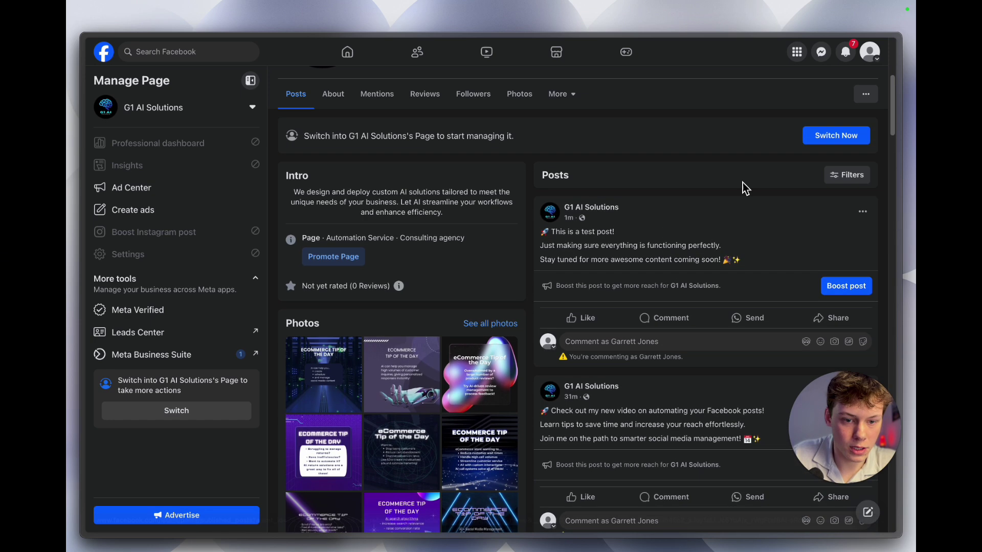
pyautogui.click(862, 211)
pyautogui.click(781, 234)
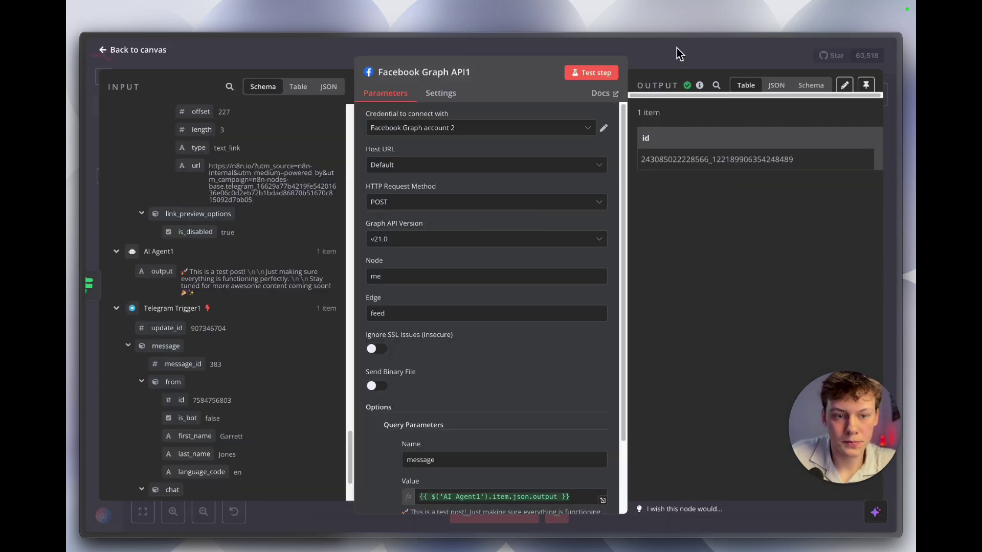
# Close the Facebook Graph API1 node settings and save the Facebook Agent workflow
pyautogui.click(676, 48)
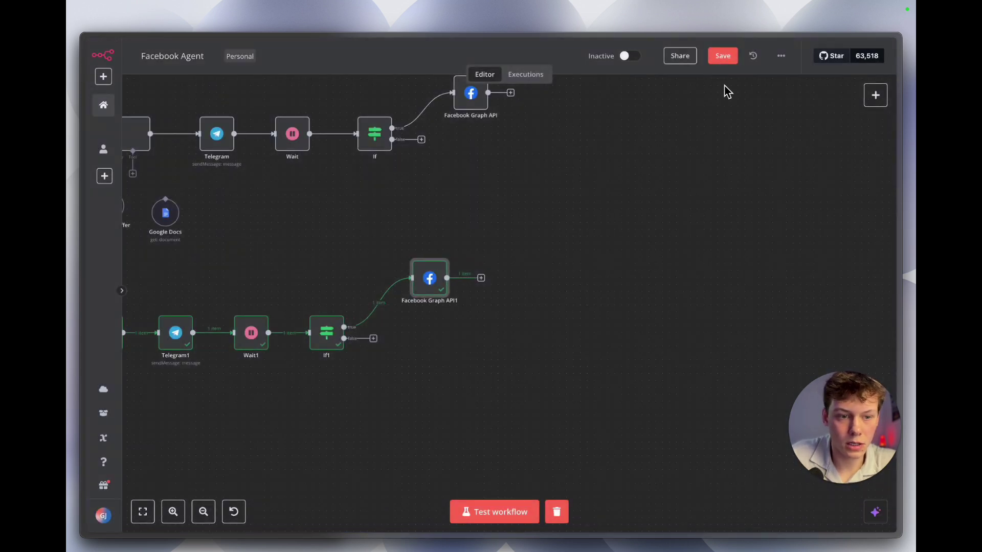
pyautogui.click(718, 56)
# Shift the Telegram1, Wait1, If1 and Facebook Graph API1 nodes together to the right, making room after AI Agent1
pyautogui.hscroll(-2, 504, 220)
pyautogui.scroll(3, 501, 217)
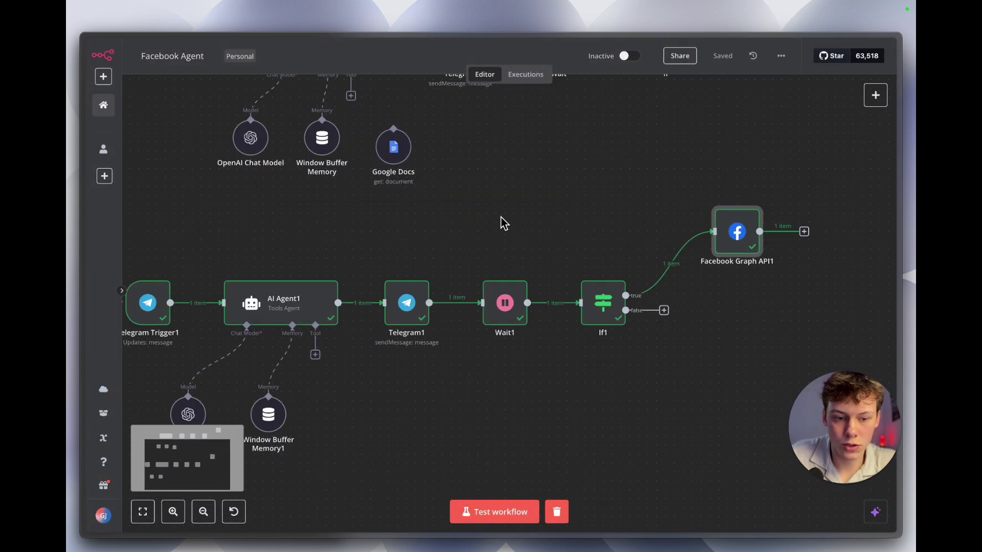
pyautogui.scroll(1, 501, 217)
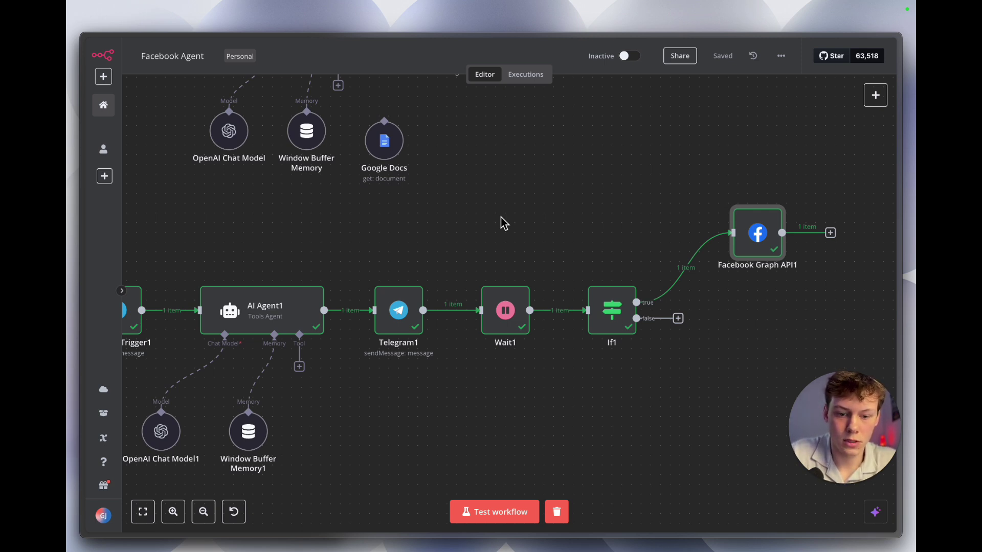
pyautogui.moveTo(352, 193); pyautogui.dragTo(807, 378)
pyautogui.hscroll(2, 694, 376)
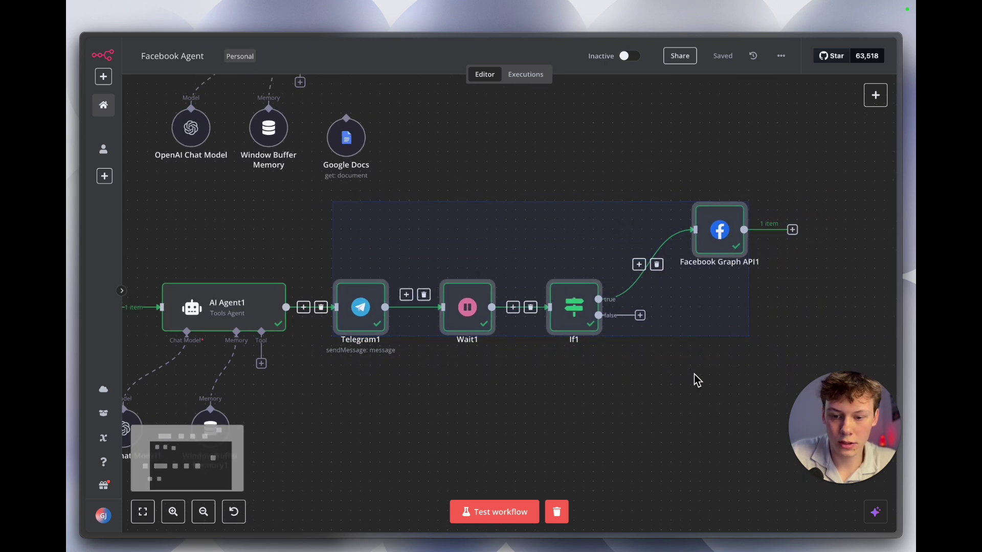
pyautogui.moveTo(361, 305); pyautogui.dragTo(605, 307)
pyautogui.click(532, 291)
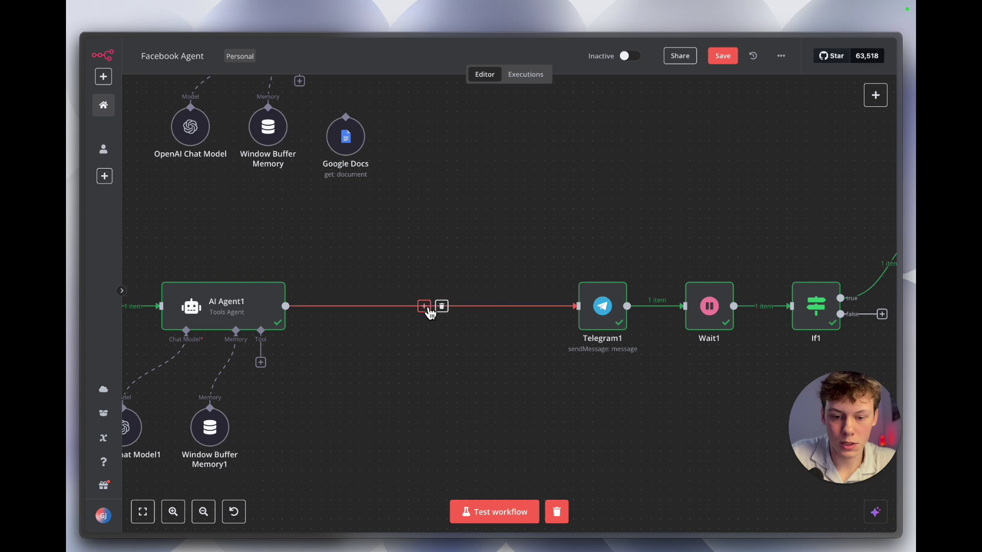
# Insert an OpenAI node with the Generate an image action between AI Agent1 and Telegram1
pyautogui.click(423, 306)
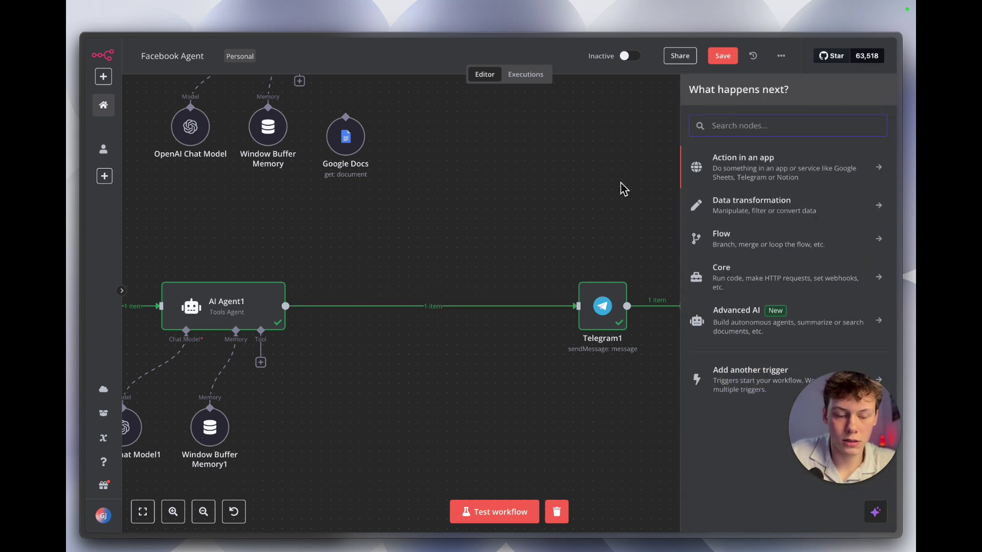
pyautogui.write('open')
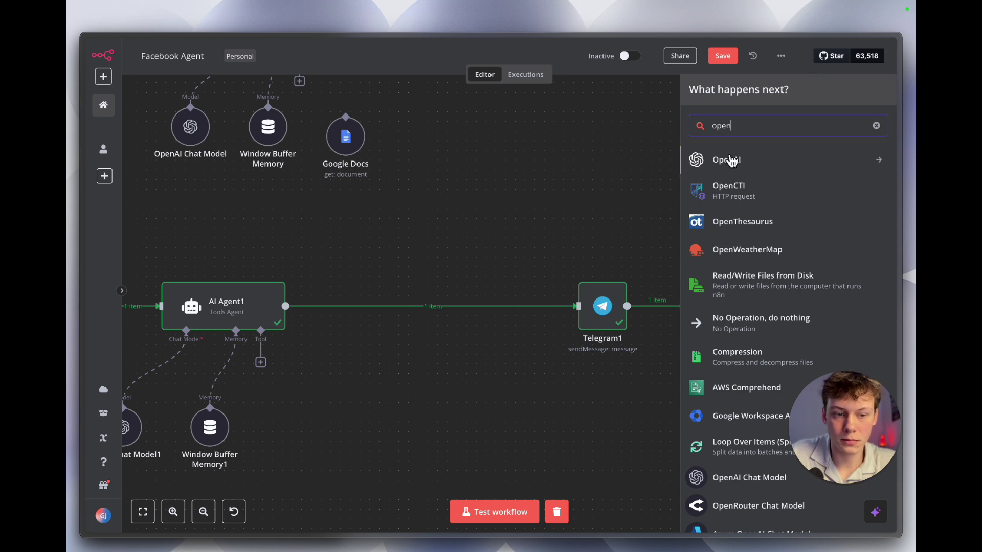
pyautogui.click(736, 163)
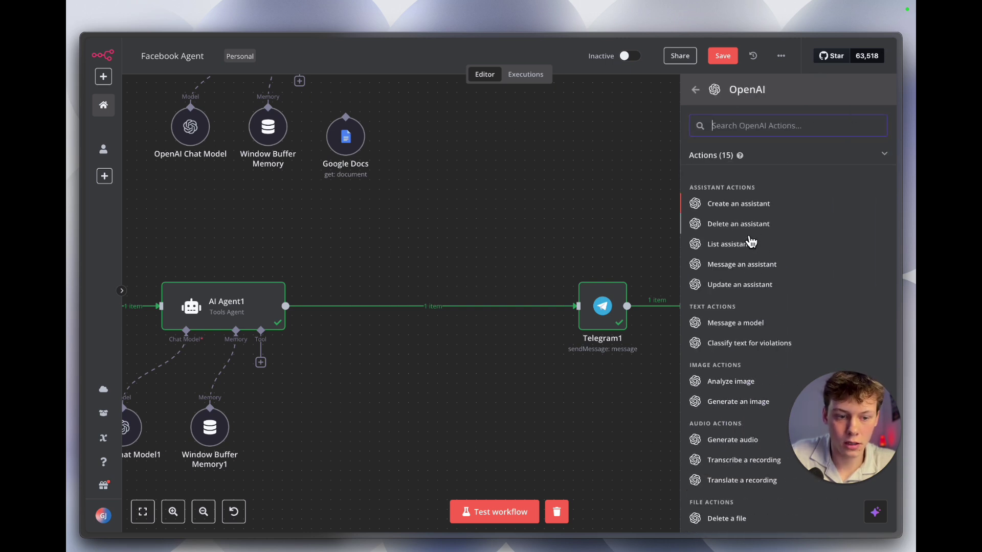
pyautogui.scroll(-1, 749, 322)
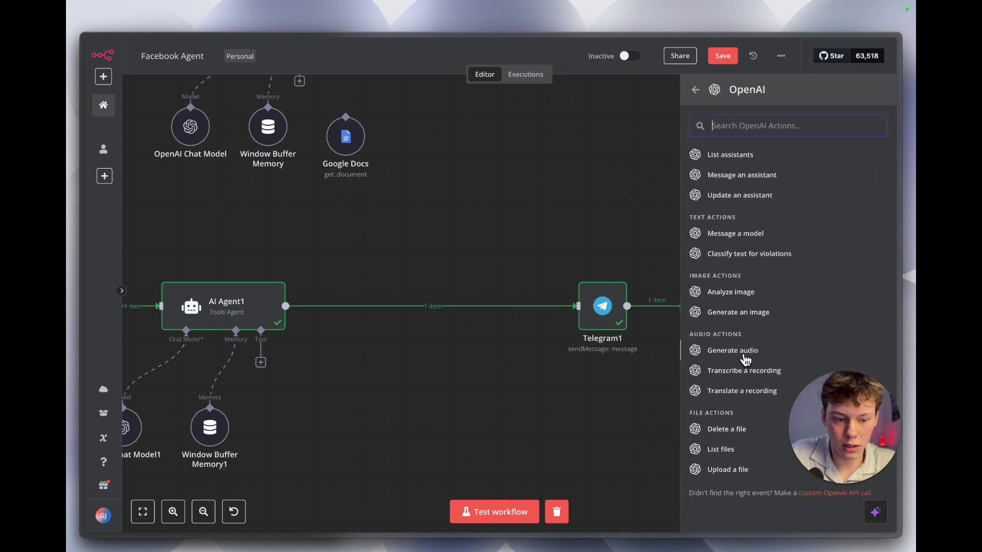
pyautogui.scroll(1, 745, 376)
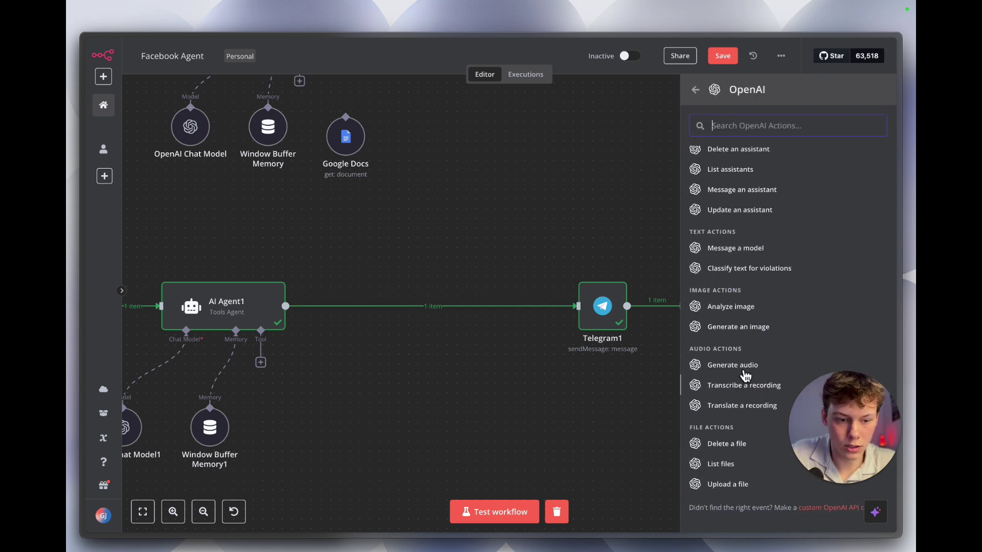
pyautogui.click(740, 330)
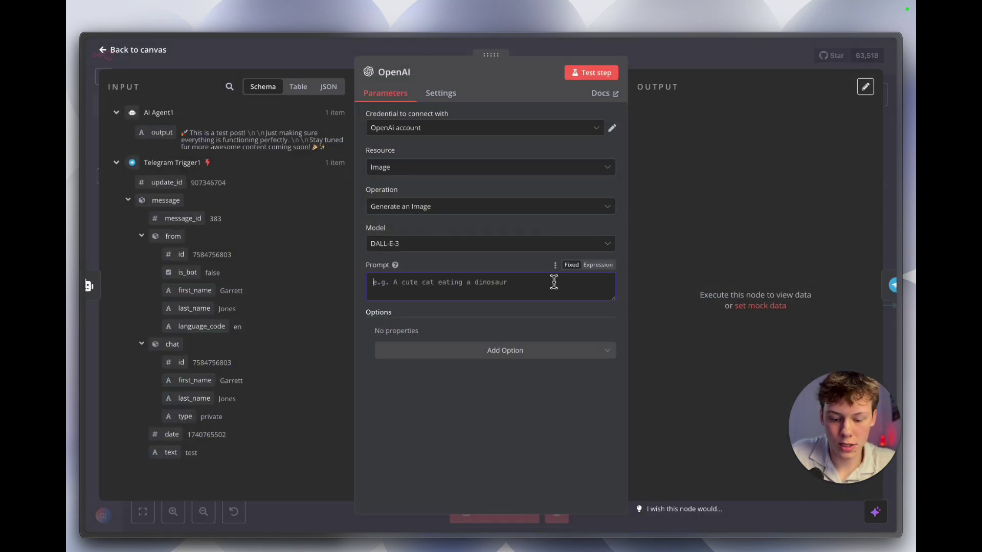
# Write an expression prompt in the OpenAI node requesting a realistic image for a business Facebook account that looks as if it were taken on an iPhone
pyautogui.click(597, 273)
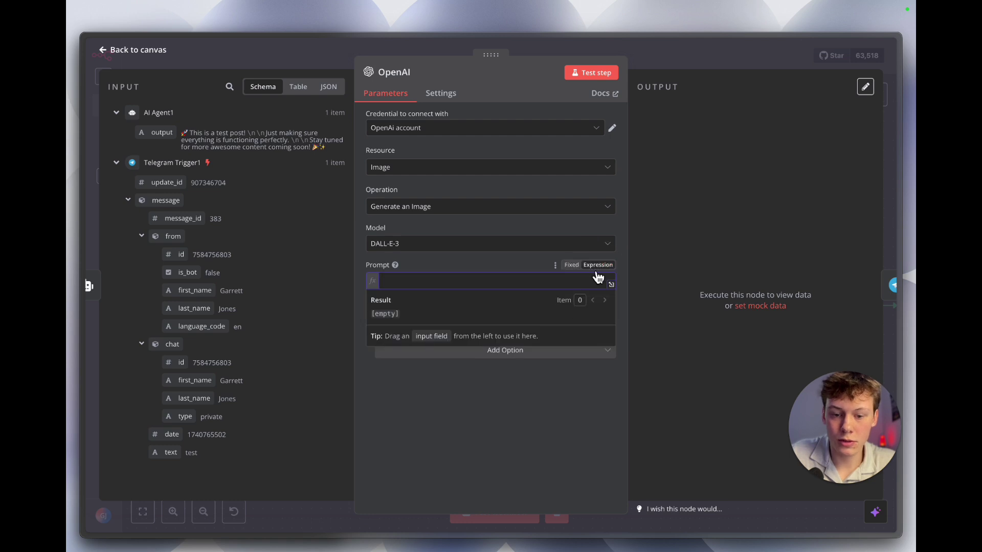
pyautogui.click(608, 280)
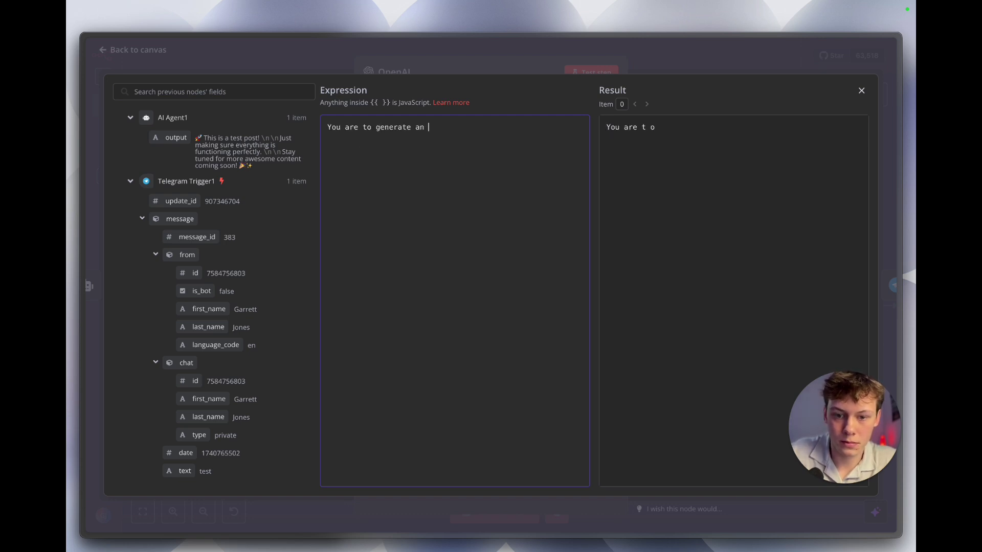
pyautogui.write('image for a business Faceb')
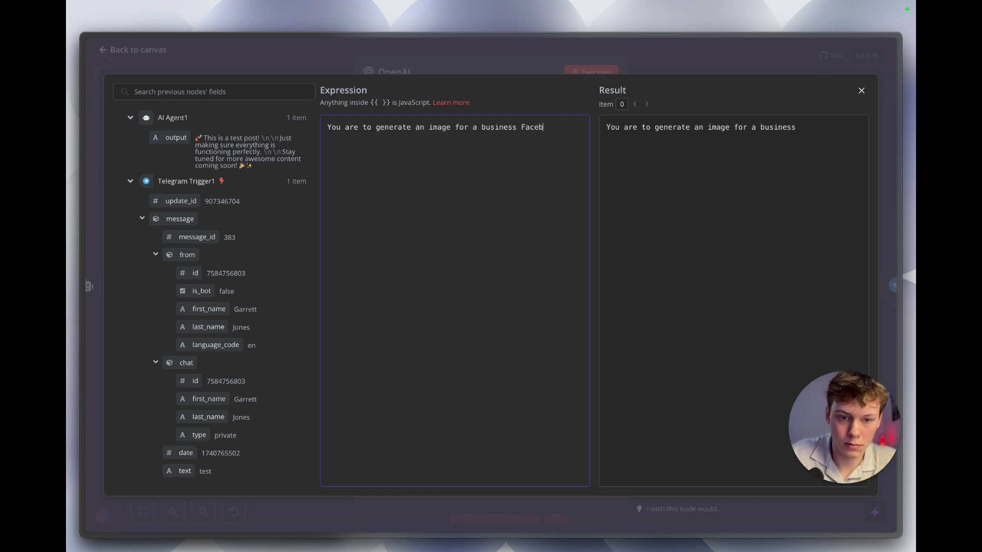
pyautogui.write('ook account. The image should be realii')
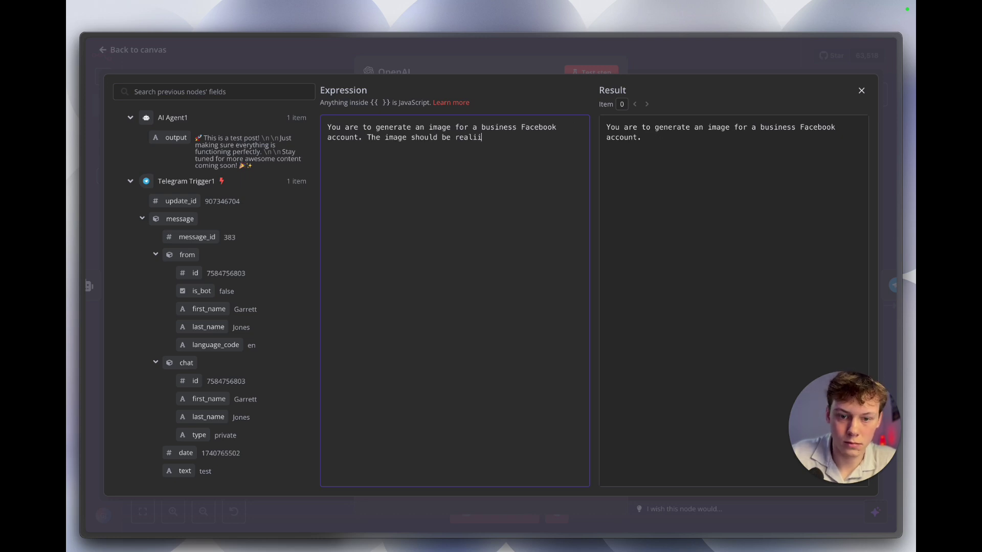
pyautogui.press('BackSpace')
pyautogui.write('stic and ')
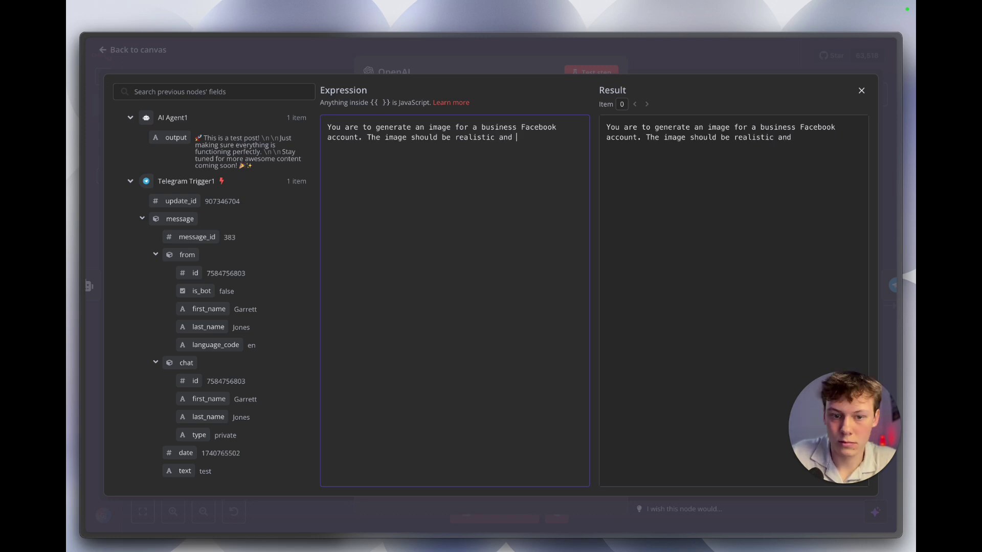
pyautogui.write('look as if it were taken on an iPhone.  The')
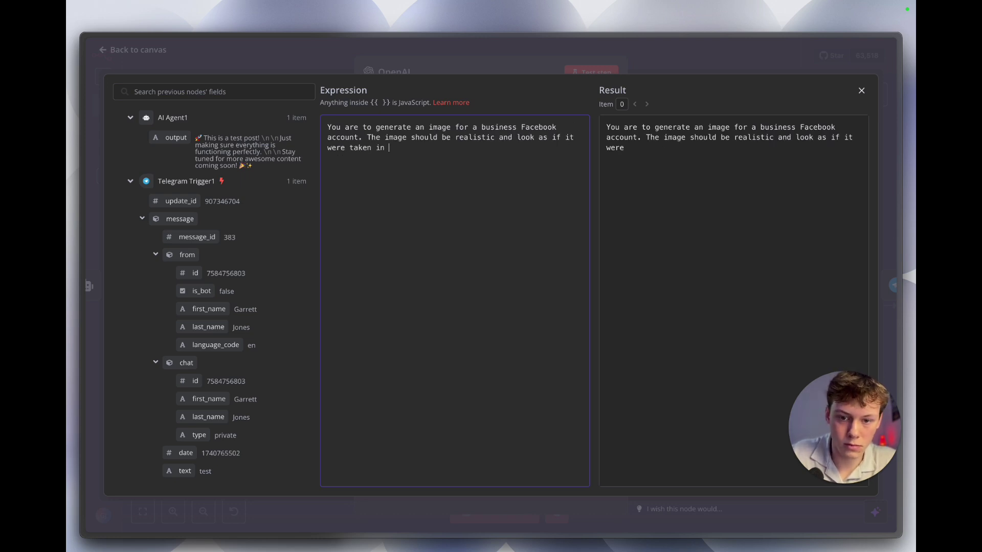
# Complete the image prompt with "The post caption is:" followed by the AI Agent1 output field, and close the expression editor
pyautogui.write(' post captioni')
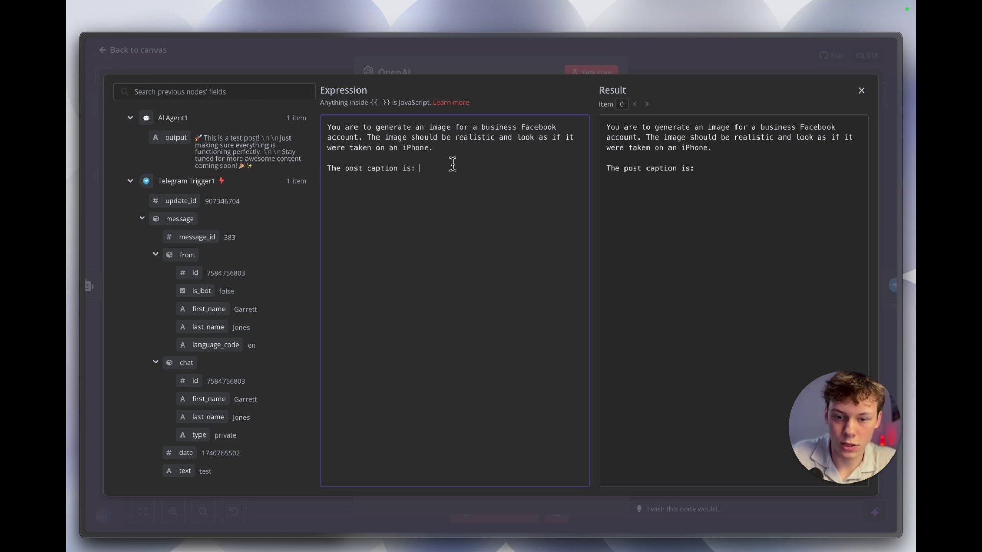
pyautogui.moveTo(193, 136); pyautogui.dragTo(352, 179)
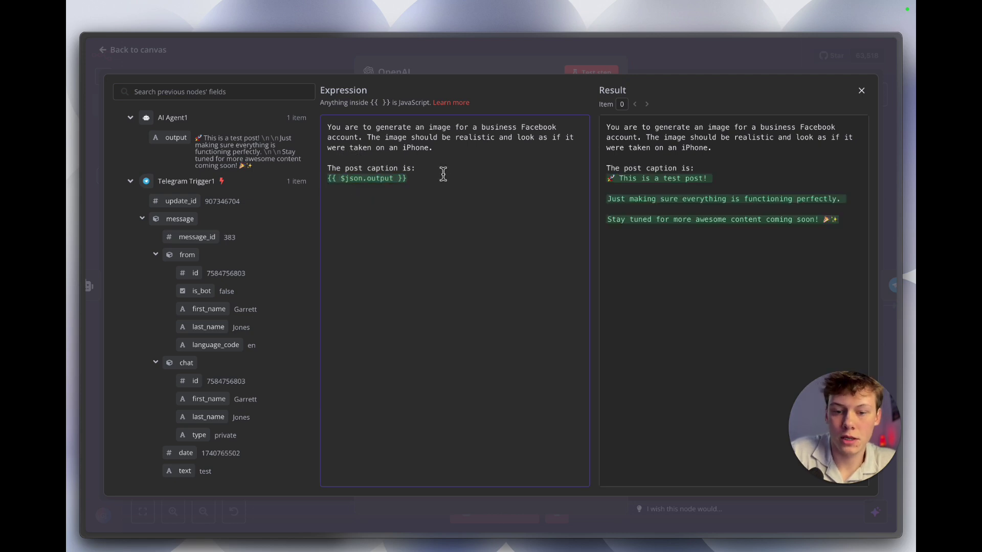
pyautogui.moveTo(475, 127); pyautogui.dragTo(514, 130)
pyautogui.doubleClick(512, 127)
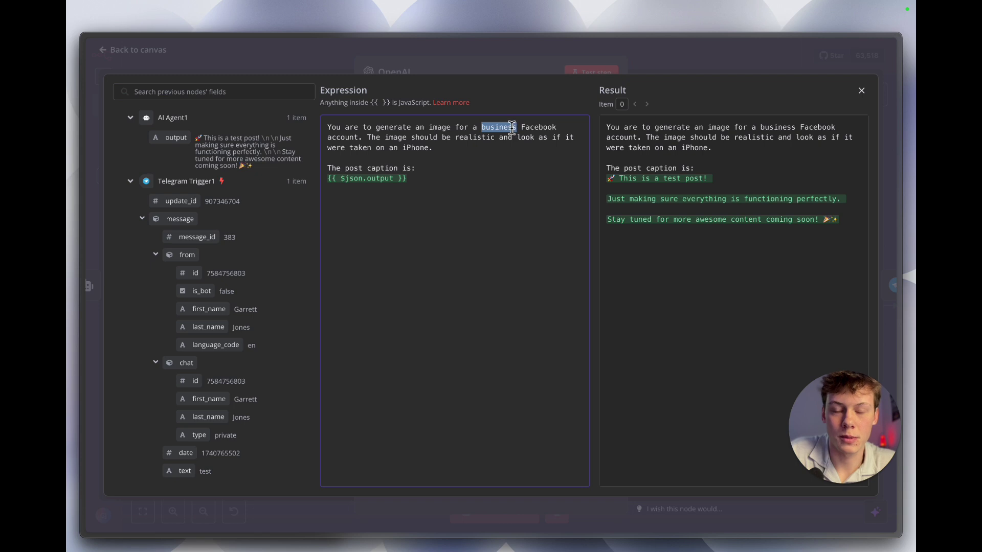
pyautogui.click(491, 161)
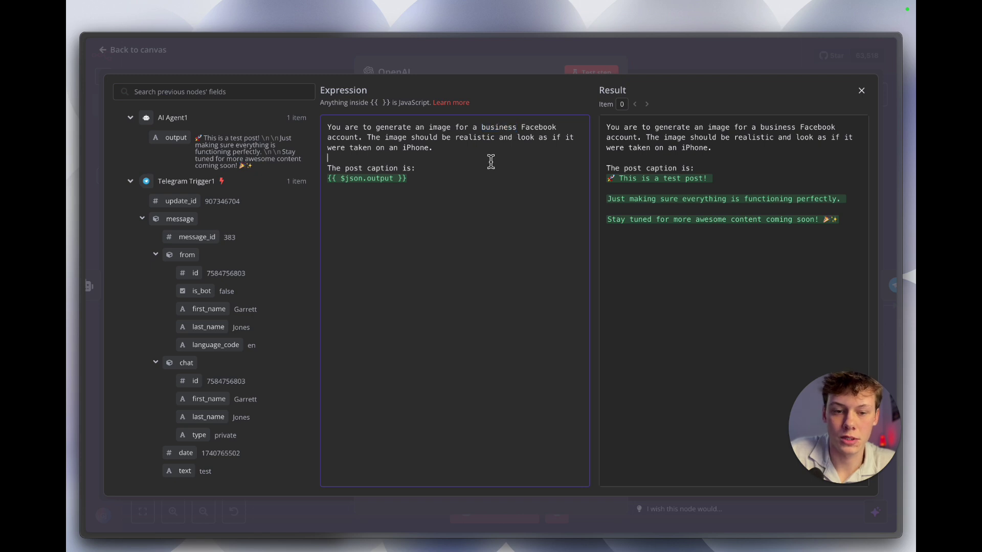
pyautogui.click(453, 168)
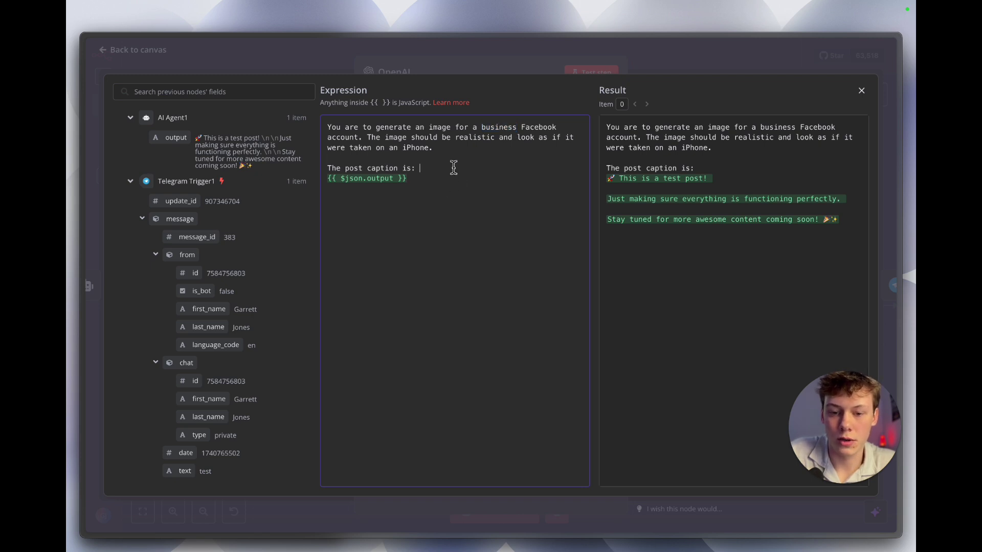
pyautogui.click(426, 180)
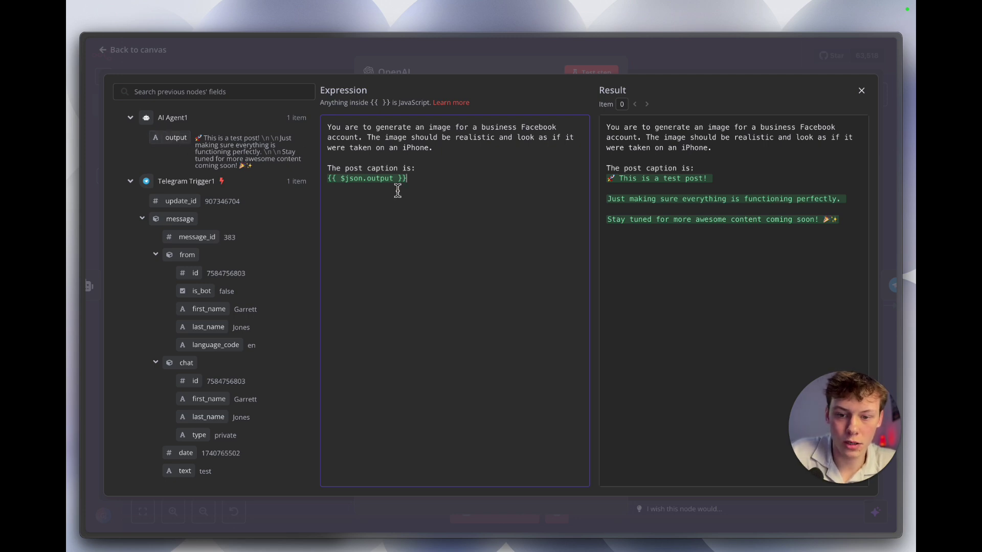
pyautogui.click(415, 179)
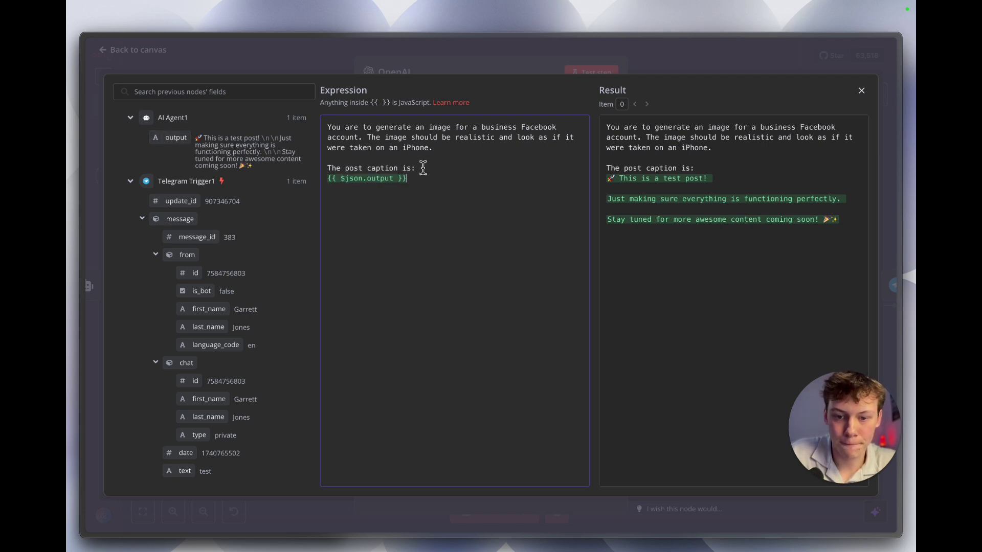
pyautogui.click(525, 48)
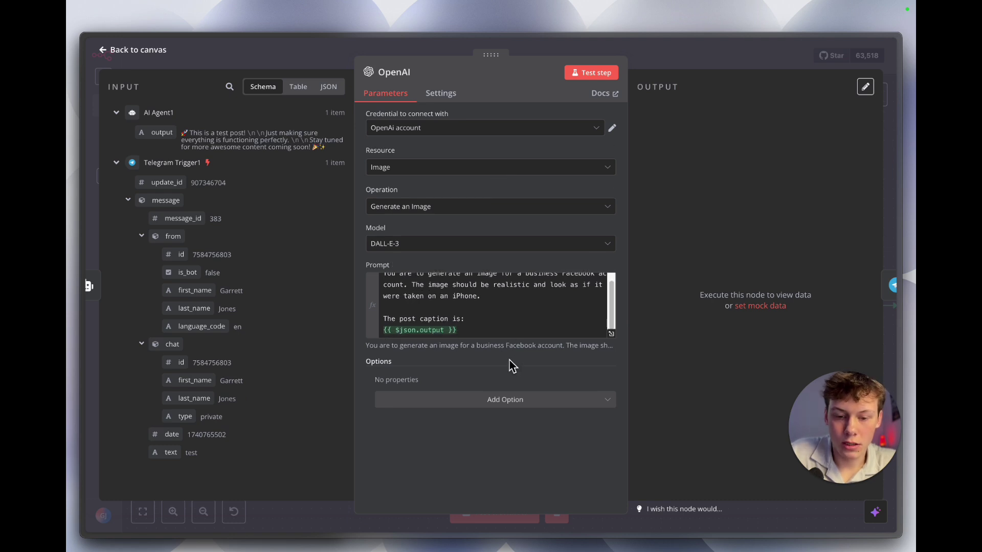
pyautogui.scroll(1, 509, 301)
pyautogui.scroll(-1, 508, 298)
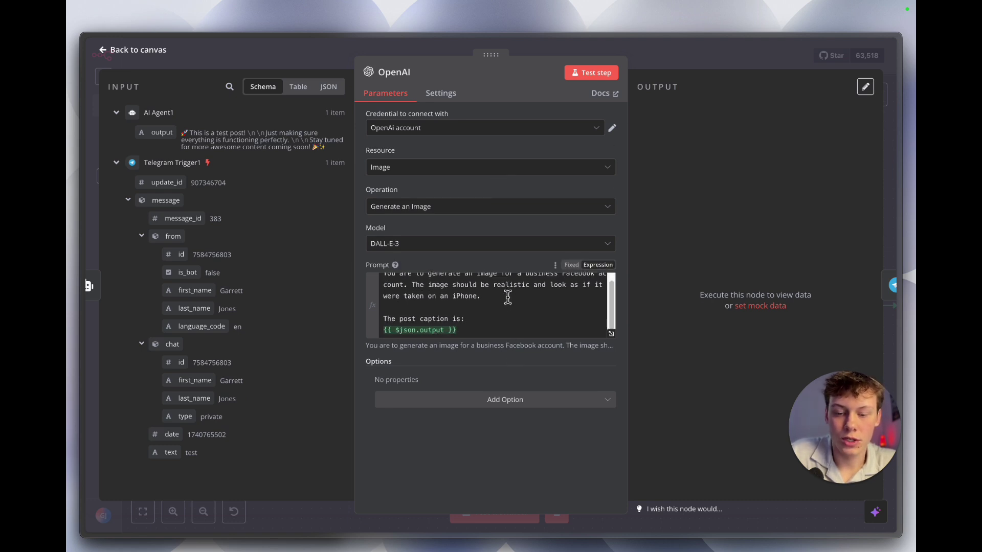
# Try out the Quality, Resolution and Style options on the OpenAI node and remove all three again
pyautogui.click(523, 402)
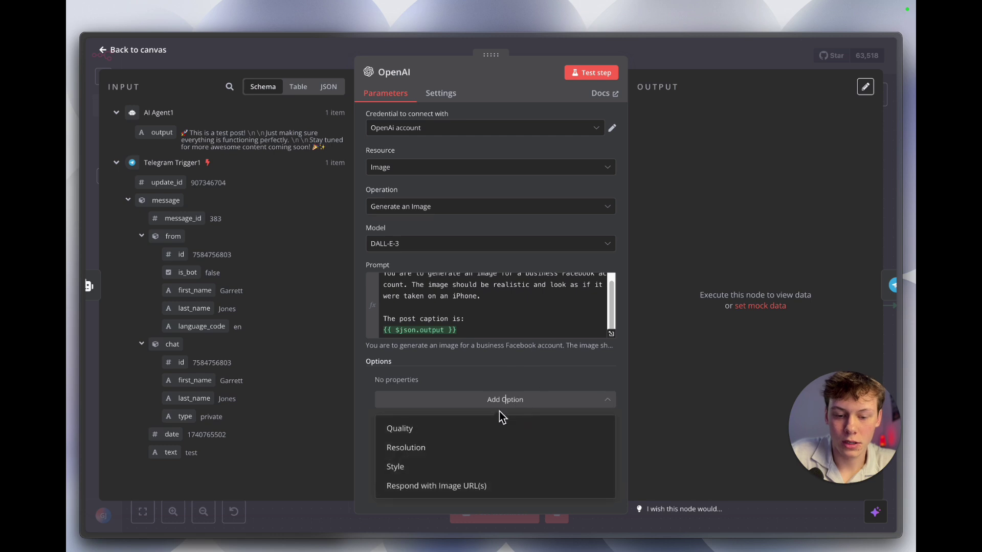
pyautogui.click(450, 430)
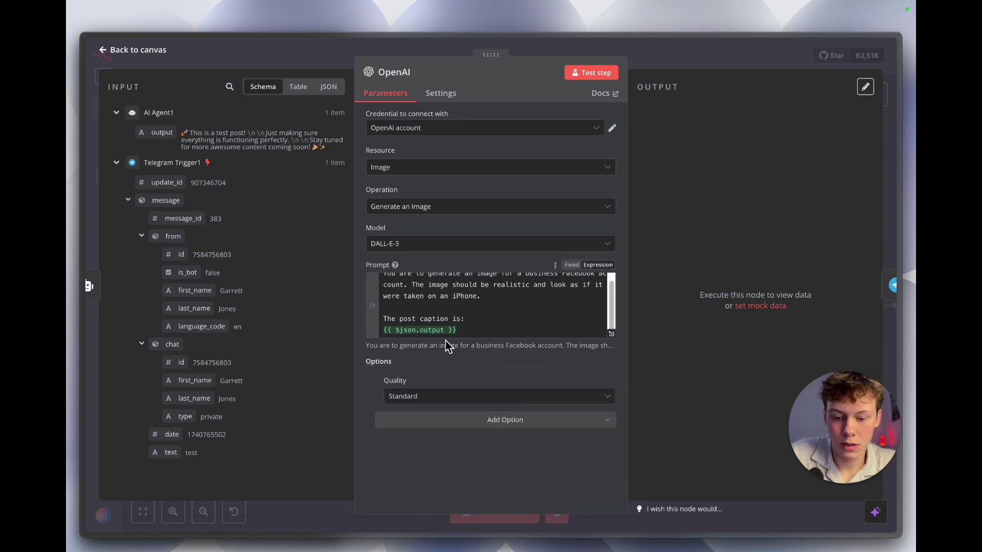
pyautogui.click(480, 420)
pyautogui.click(474, 447)
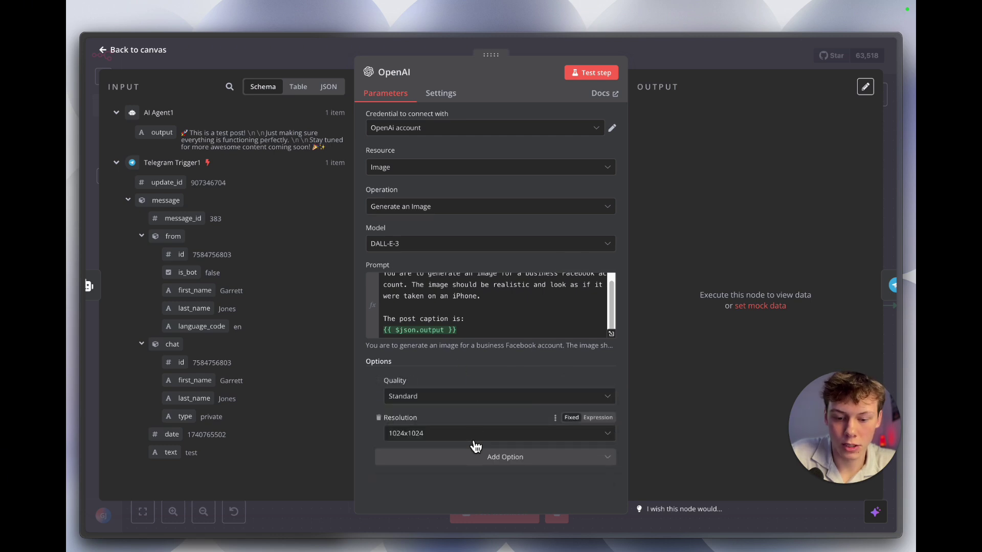
pyautogui.click(482, 470)
pyautogui.click(482, 488)
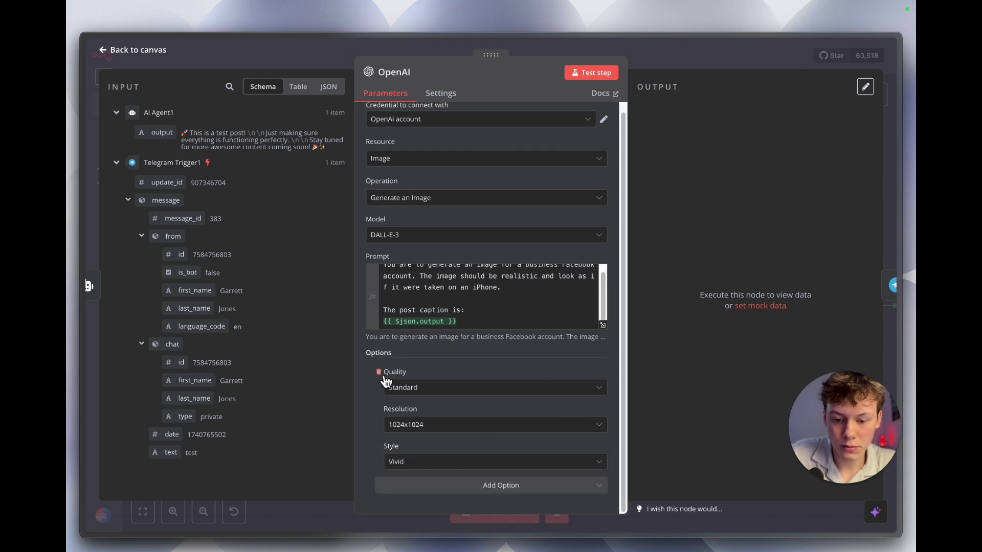
pyautogui.click(379, 372)
pyautogui.click(380, 381)
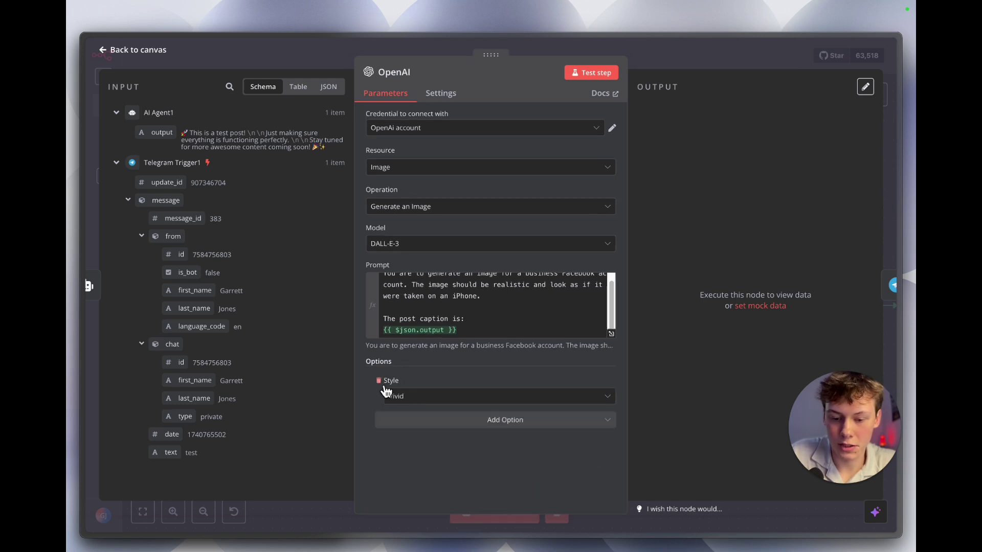
pyautogui.click(379, 381)
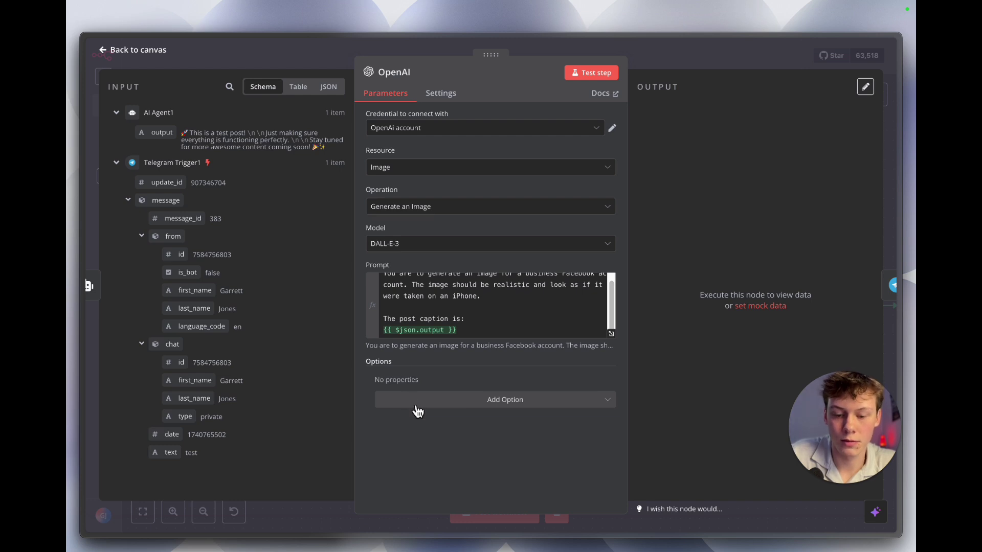
# Add the enabled Respond with Image URL(s) option to the OpenAI node and return to the canvas
pyautogui.click(415, 405)
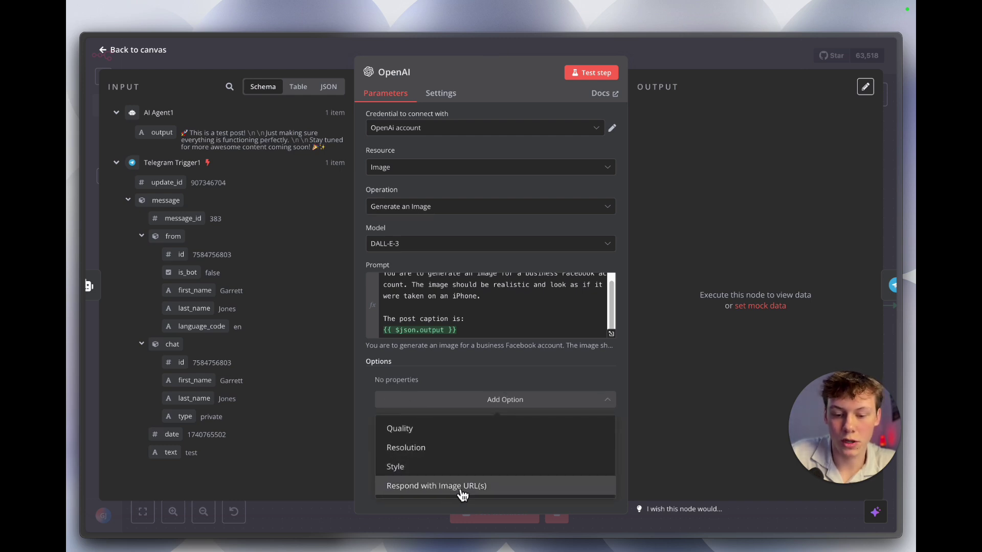
pyautogui.click(461, 488)
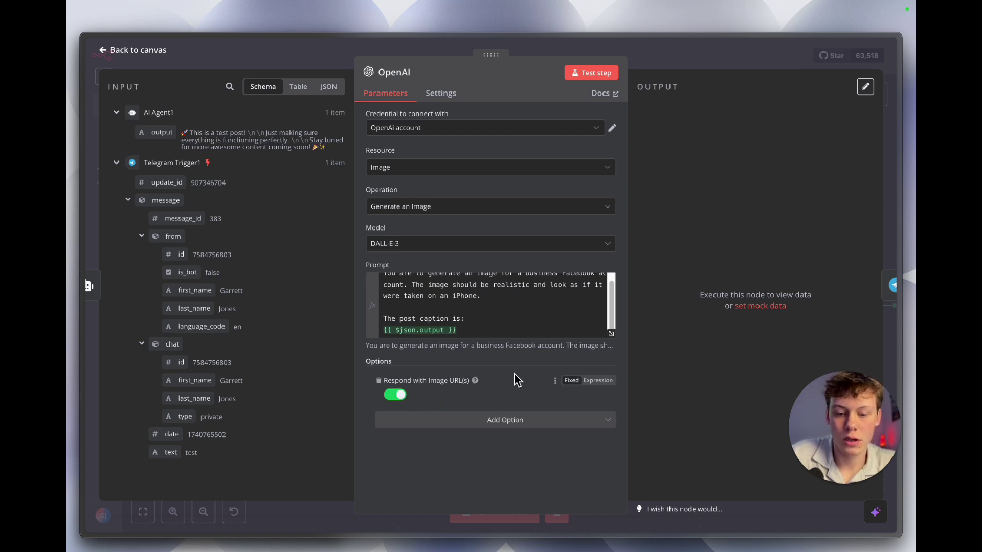
pyautogui.click(705, 62)
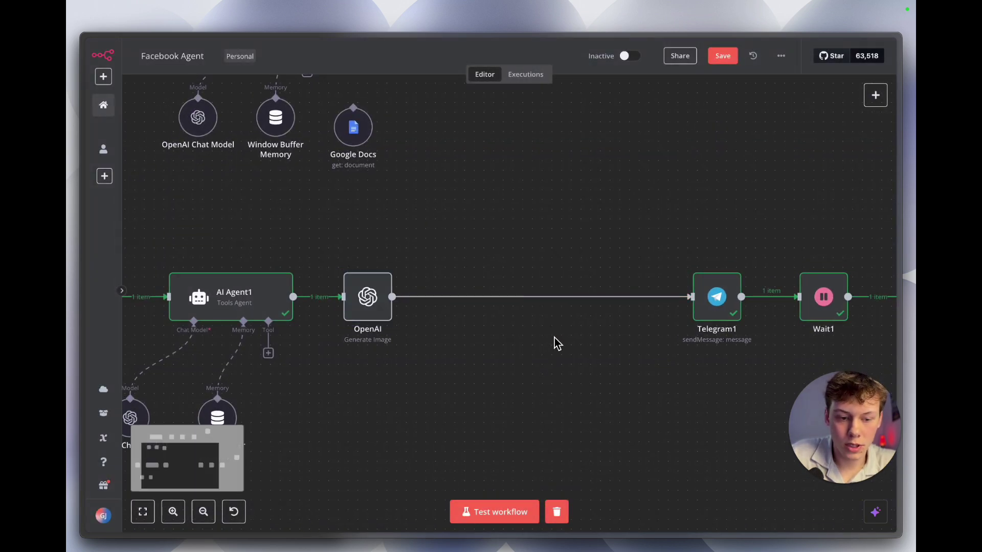
# Move the Telegram1, Wait1, If1 and Facebook Graph API1 nodes together closer to the OpenAI node
pyautogui.hscroll(3, 554, 337)
pyautogui.hscroll(1, 555, 340)
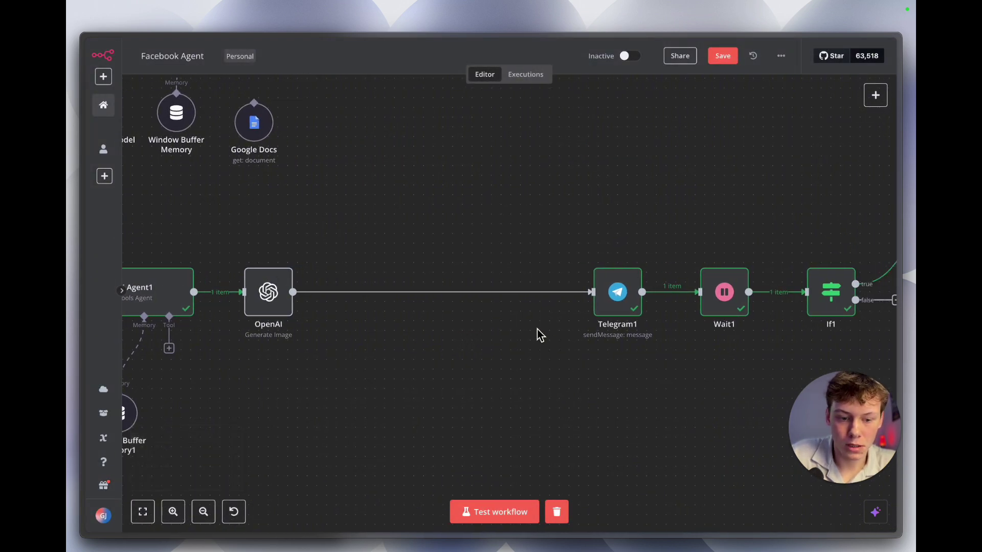
pyautogui.click(618, 298)
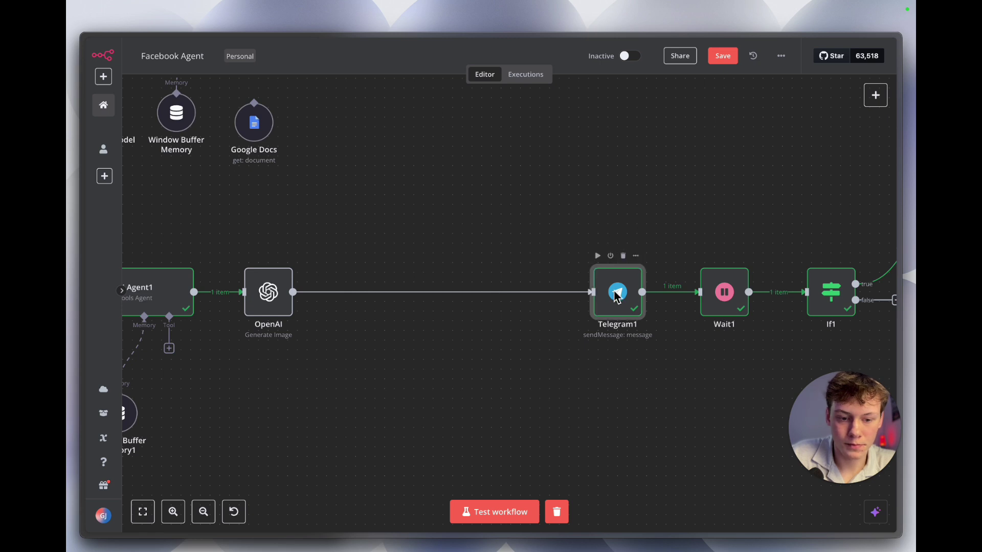
pyautogui.doubleClick(618, 298)
pyautogui.click(691, 65)
pyautogui.hscroll(1, 517, 225)
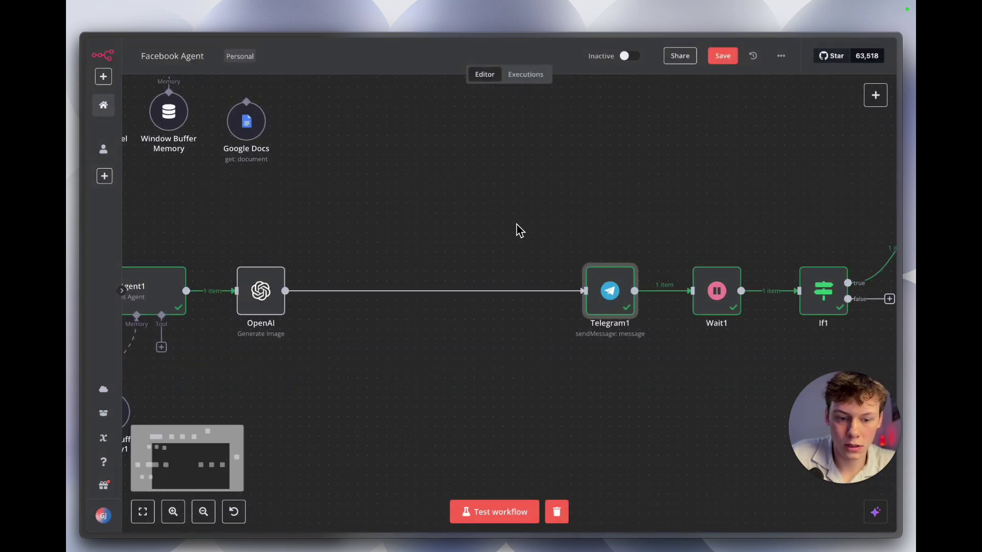
pyautogui.hscroll(10, 513, 226)
pyautogui.moveTo(377, 203); pyautogui.dragTo(811, 361)
pyautogui.moveTo(533, 292); pyautogui.dragTo(454, 304)
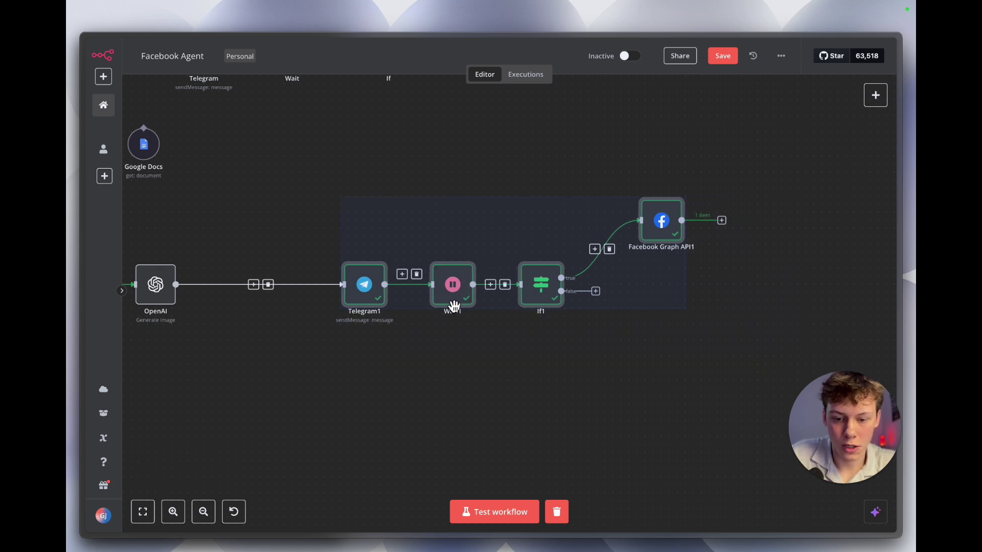
pyautogui.click(452, 347)
# Insert a Telegram node with the Send a photo message action between the OpenAI node and Telegram1
pyautogui.hscroll(-4, 452, 347)
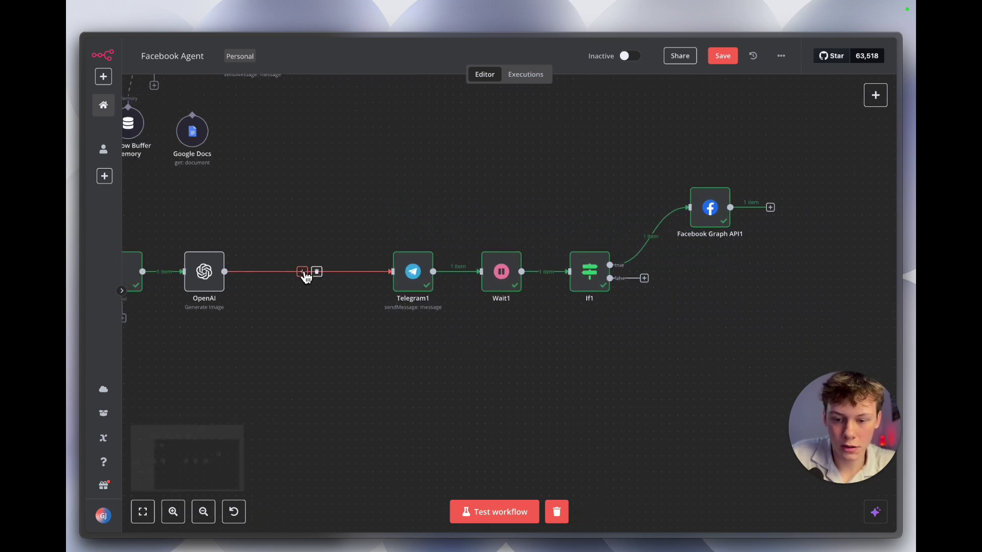
pyautogui.click(304, 272)
pyautogui.write('tele')
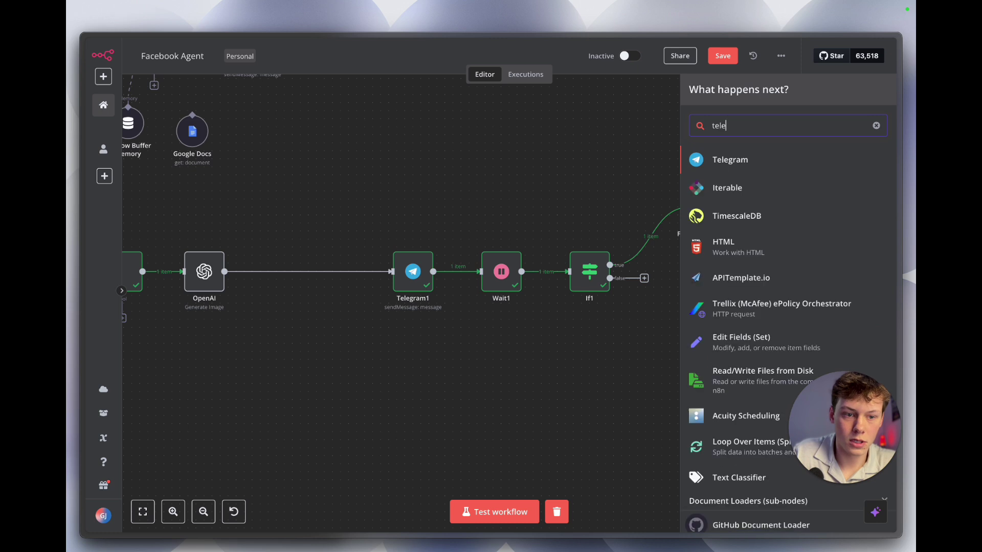
pyautogui.click(772, 168)
pyautogui.scroll(-1, 747, 311)
pyautogui.scroll(-4, 746, 312)
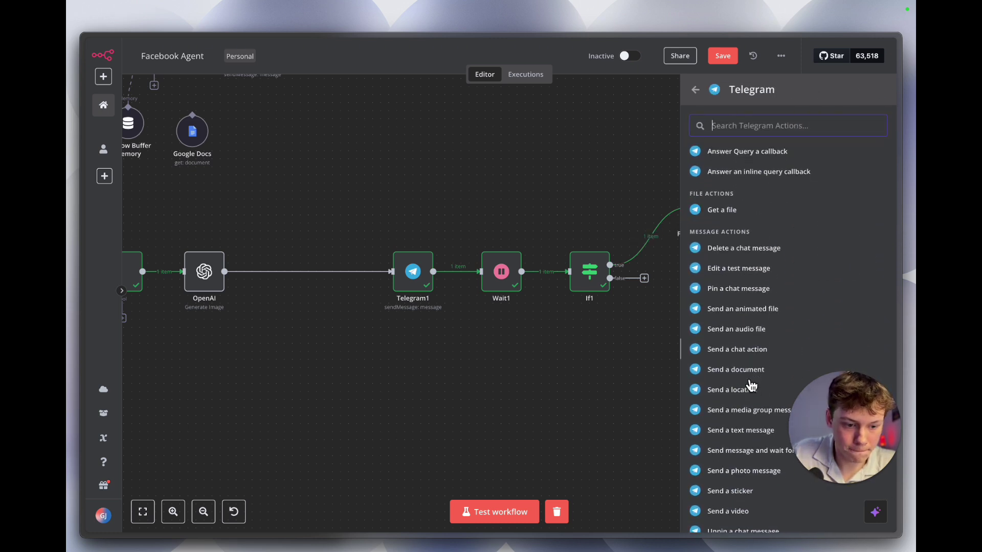
pyautogui.scroll(-2, 752, 404)
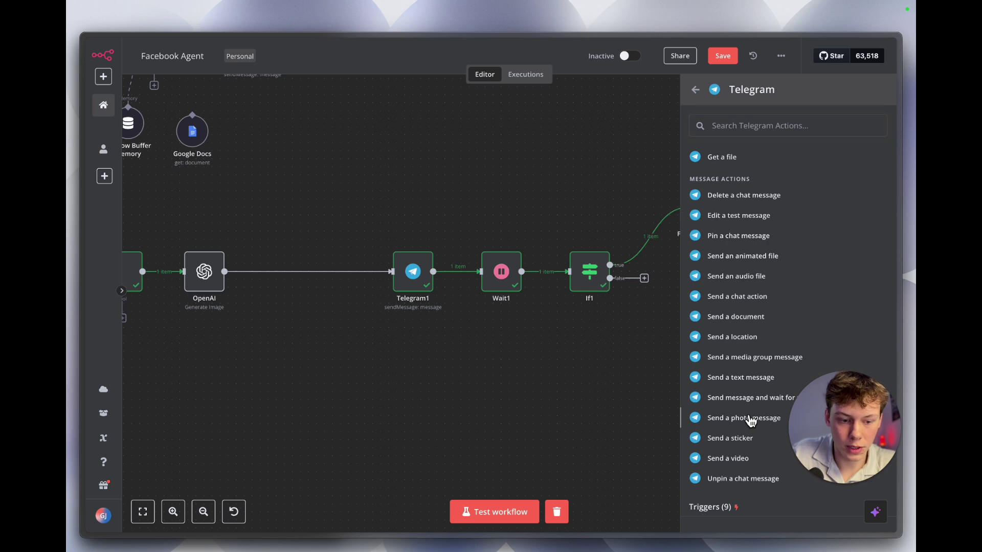
pyautogui.click(750, 418)
# Execute the nodes before Telegram2 to load their input data, and reopen the Telegram2 node
pyautogui.click(424, 242)
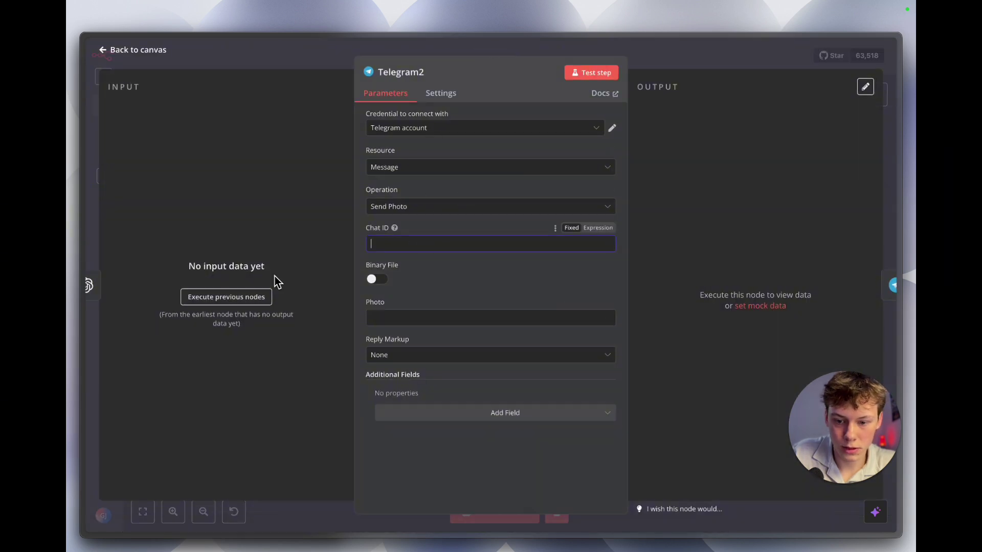
pyautogui.click(263, 297)
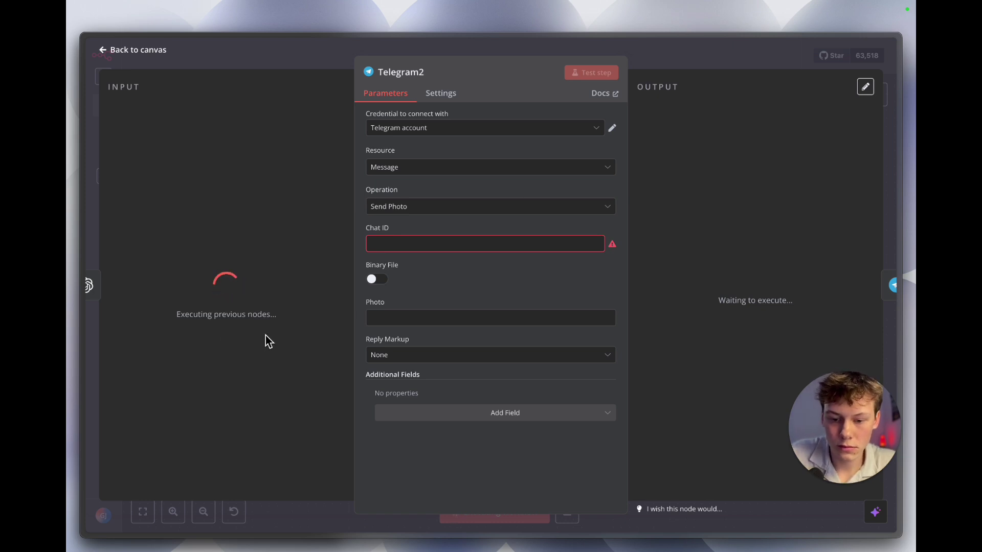
pyautogui.click(373, 315)
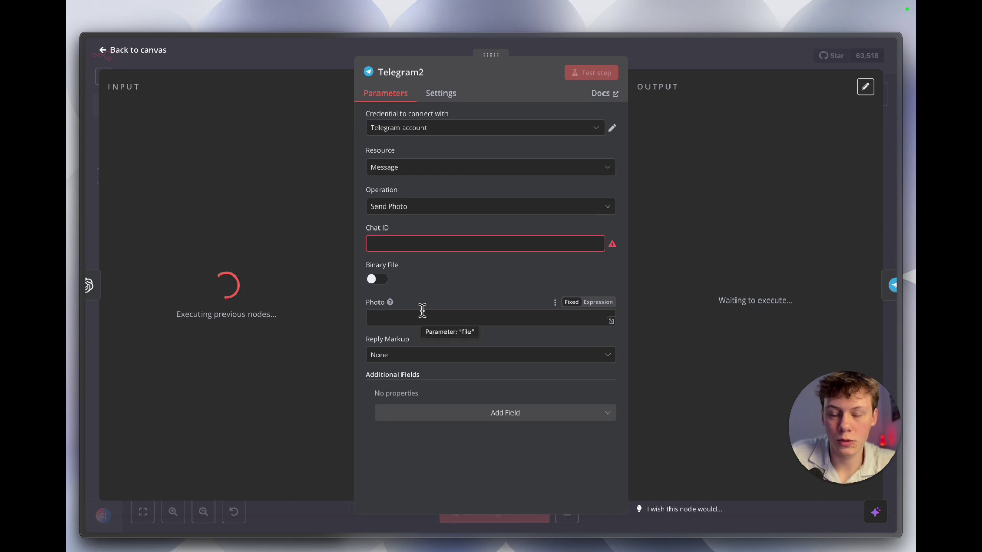
pyautogui.press('Escape')
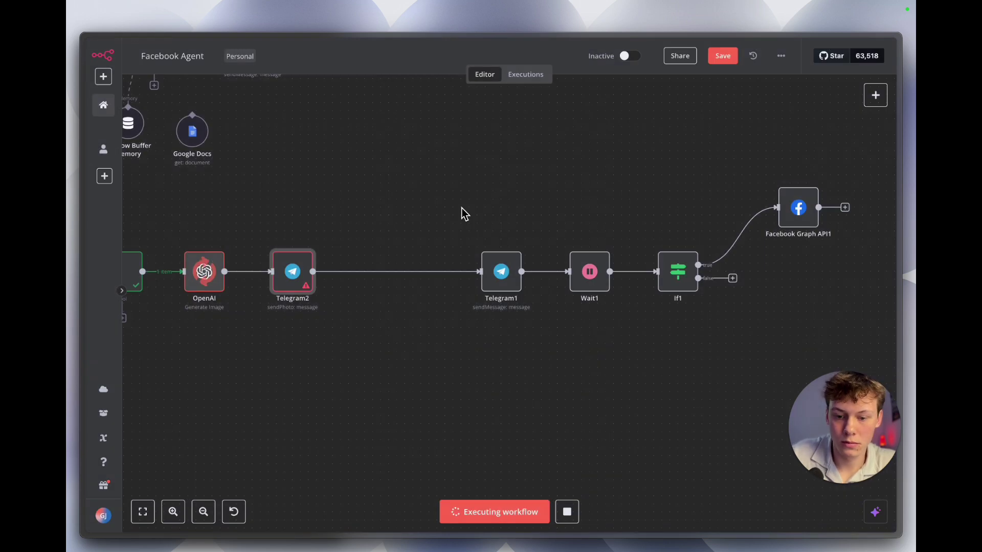
pyautogui.hscroll(-3, 463, 213)
pyautogui.doubleClick(398, 276)
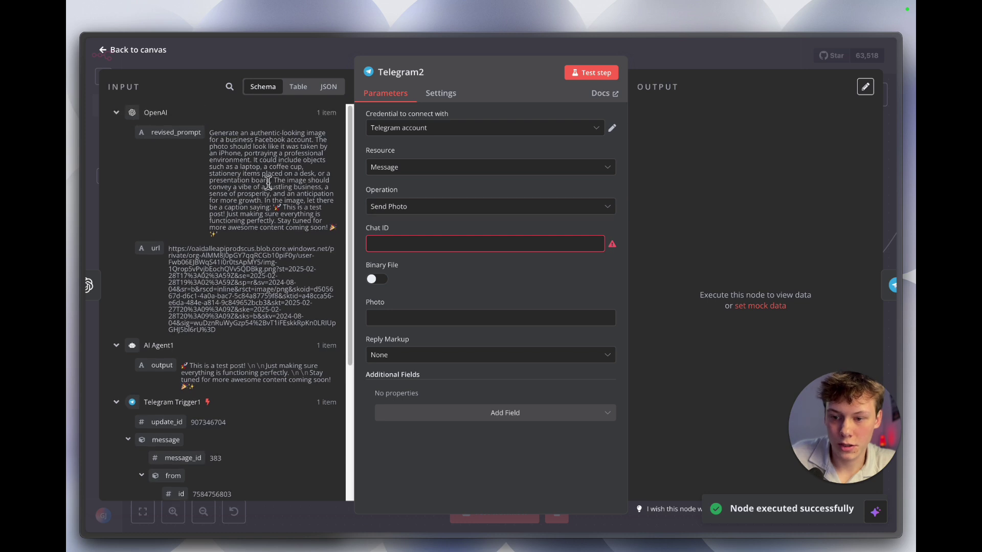
# Map Telegram2's Photo to the OpenAI url and its Chat ID to Telegram Trigger1's message chat id, and return to the canvas
pyautogui.click(425, 320)
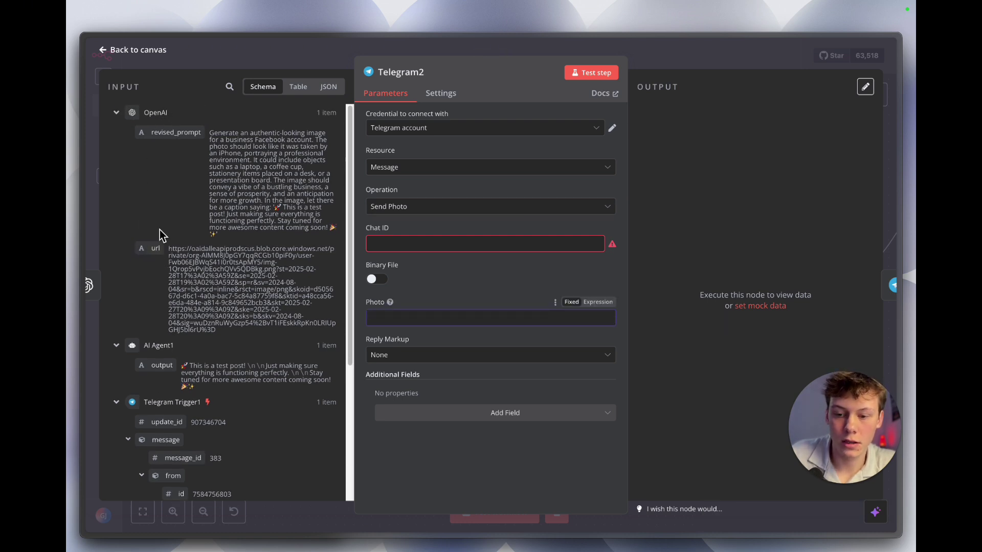
pyautogui.moveTo(156, 252); pyautogui.dragTo(440, 316)
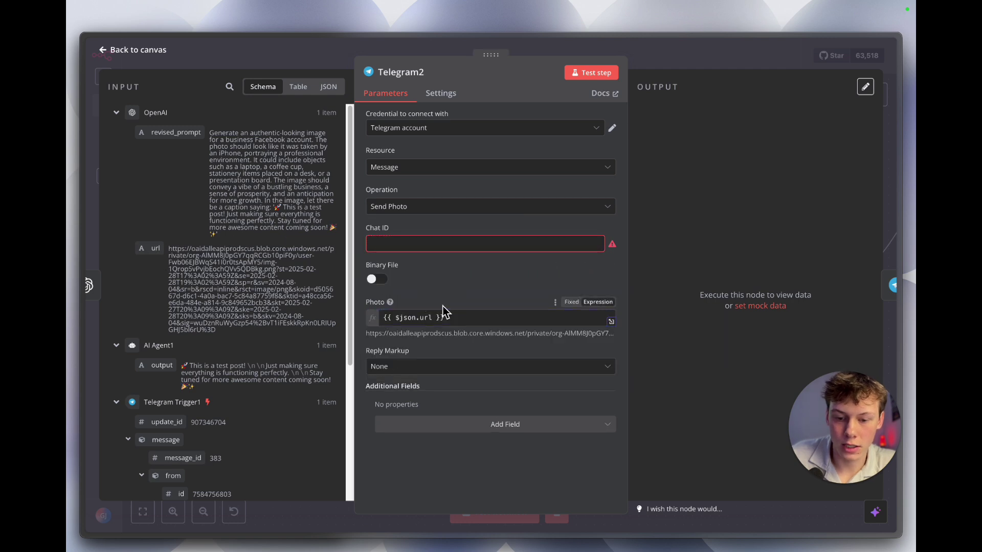
pyautogui.scroll(-3, 280, 299)
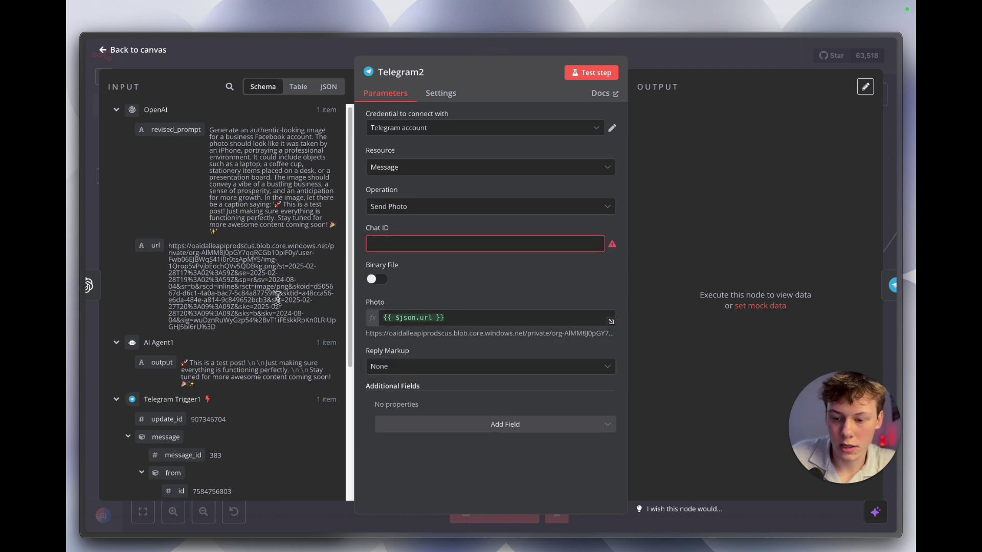
pyautogui.scroll(-2, 279, 301)
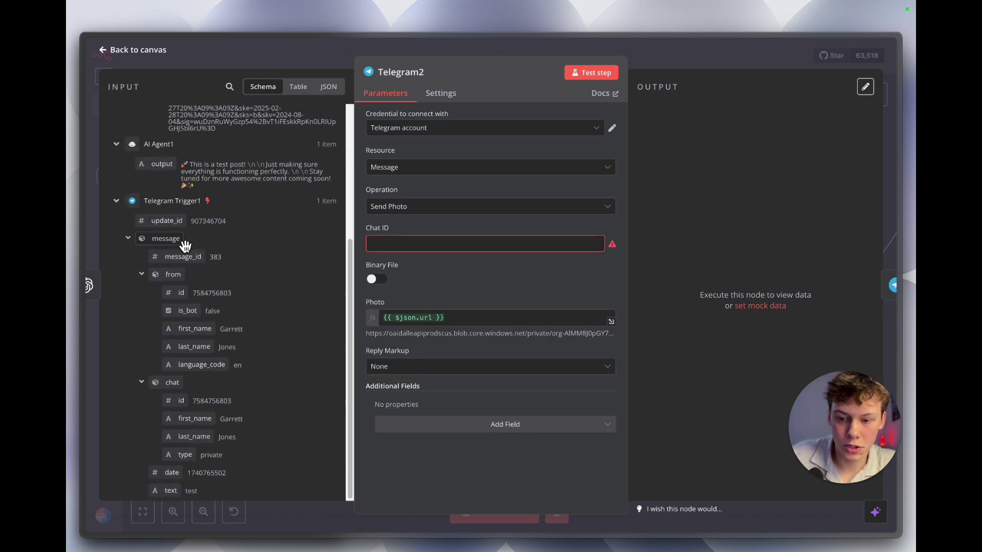
pyautogui.moveTo(181, 393); pyautogui.dragTo(410, 245)
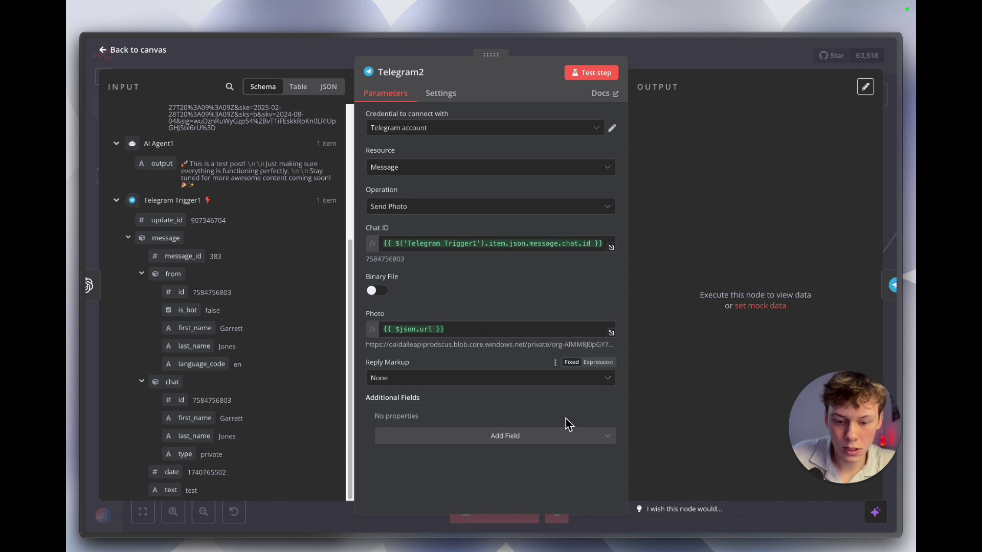
pyautogui.click(533, 437)
pyautogui.click(532, 439)
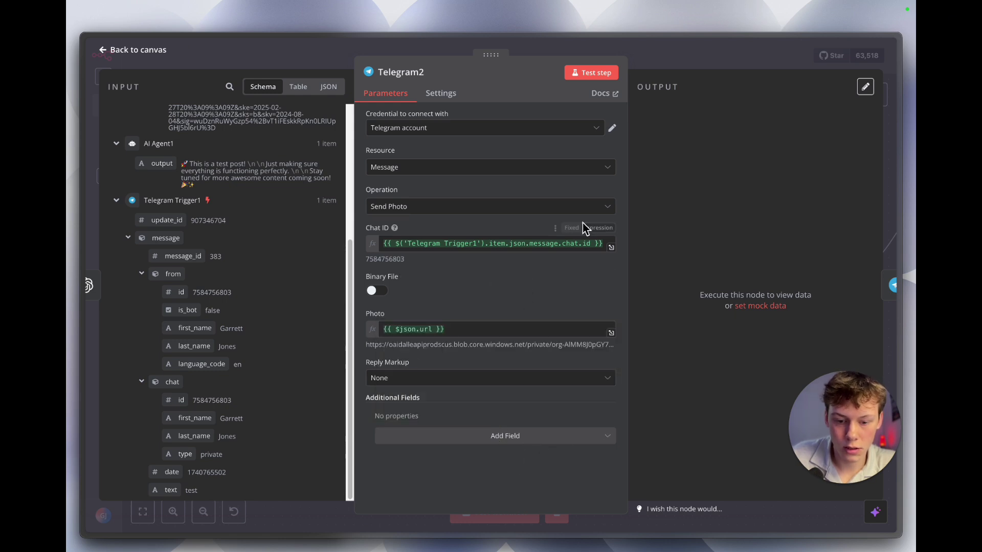
pyautogui.click(665, 49)
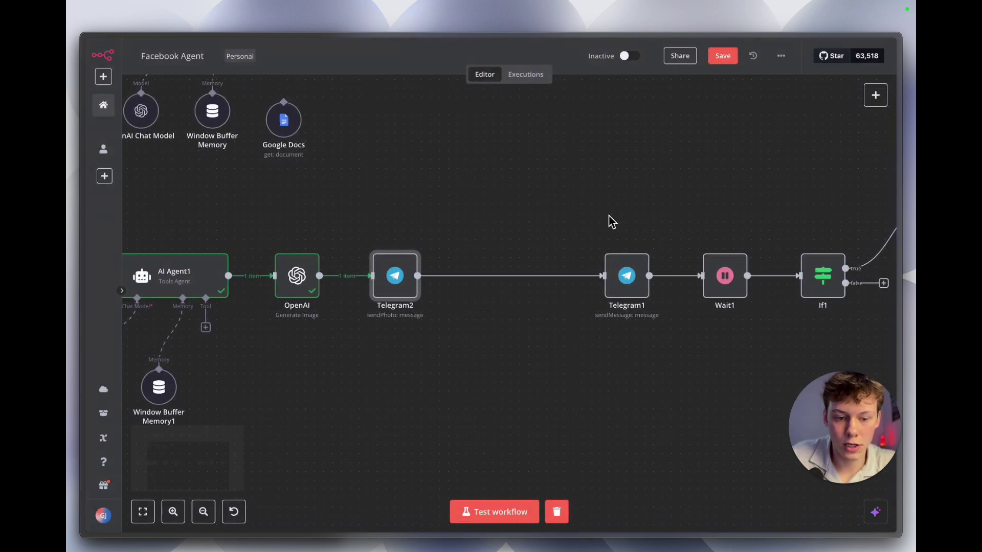
# Move the Telegram1, Wait1, If1 and Facebook Graph API1 nodes together closer to Telegram2 and save the workflow
pyautogui.hscroll(5, 546, 220)
pyautogui.moveTo(419, 191); pyautogui.dragTo(840, 372)
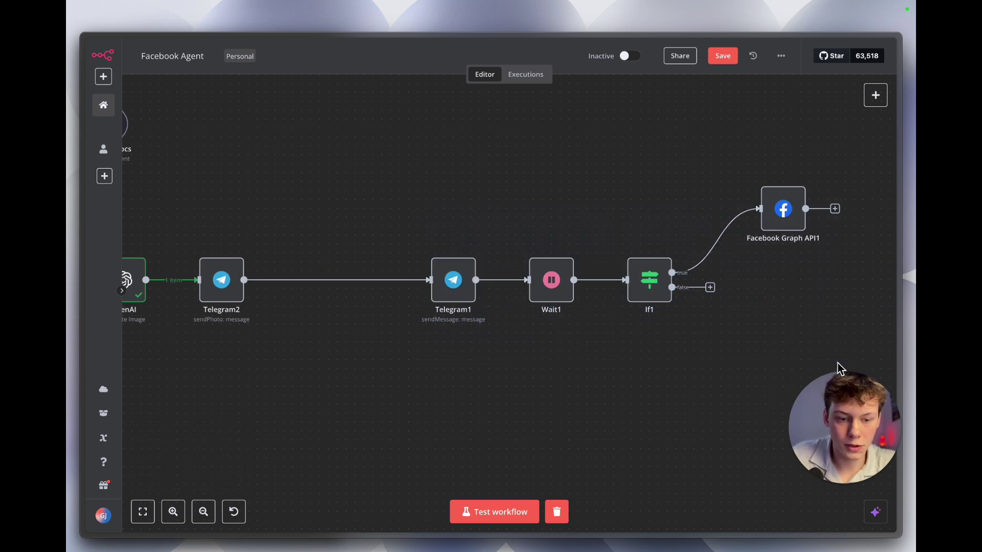
pyautogui.moveTo(430, 186); pyautogui.dragTo(832, 342)
pyautogui.moveTo(550, 279); pyautogui.dragTo(443, 279)
pyautogui.click(469, 364)
pyautogui.hscroll(-5, 467, 362)
pyautogui.scroll(2, 466, 360)
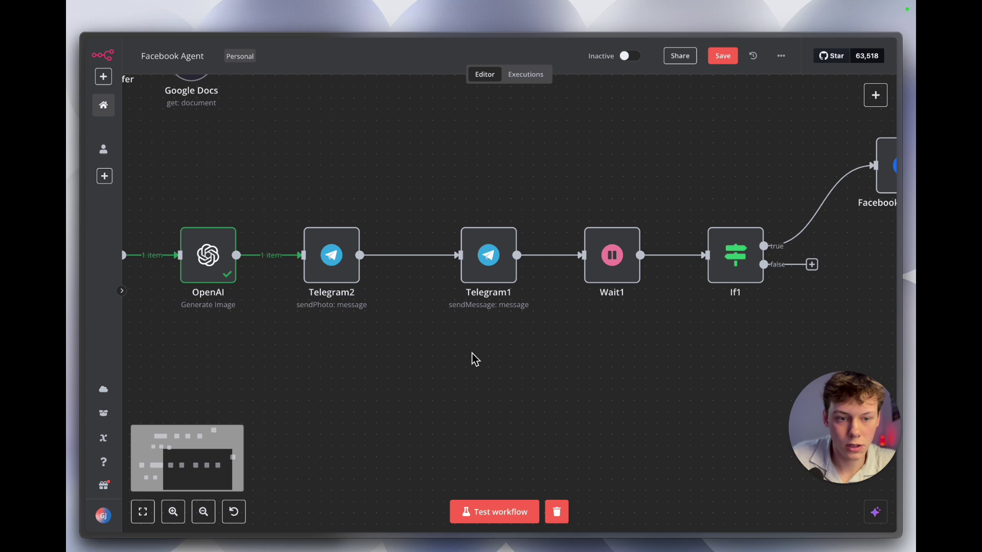
pyautogui.click(720, 60)
# Review the flow from Telegram Trigger1 to If1, checking the Photo expression in Telegram2 and the message text in Telegram1
pyautogui.hscroll(-10, 466, 246)
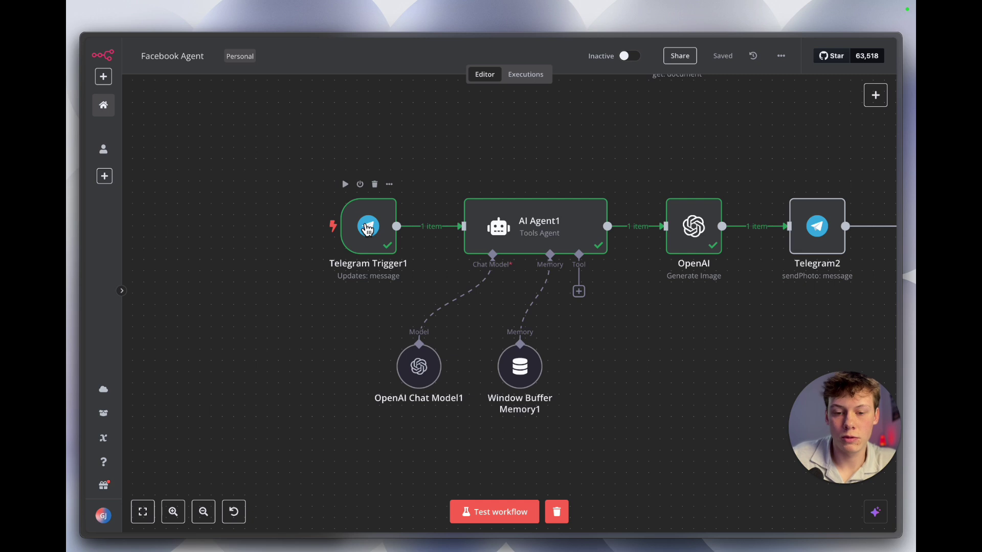
pyautogui.hscroll(4, 504, 233)
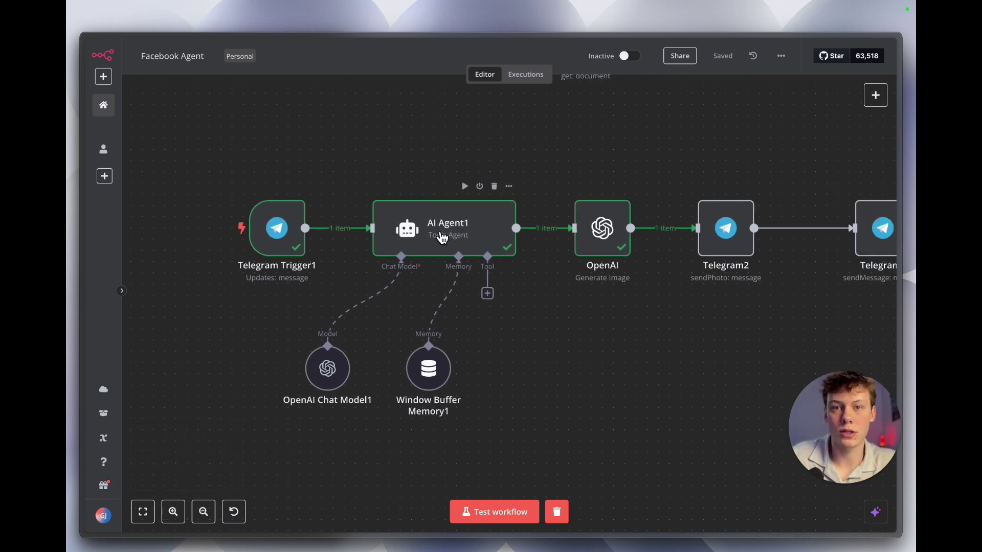
pyautogui.hscroll(5, 574, 325)
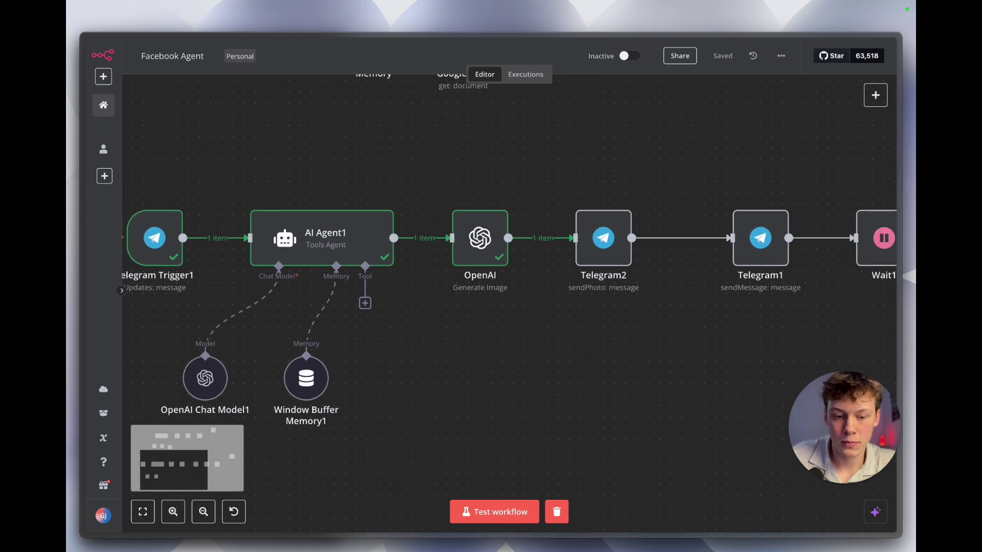
pyautogui.moveTo(423, 177); pyautogui.dragTo(524, 303)
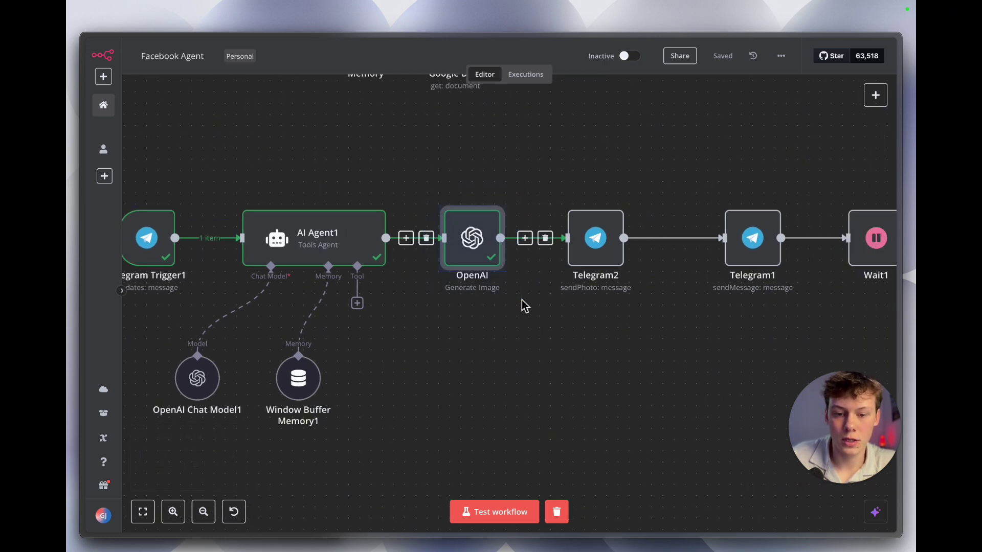
pyautogui.moveTo(349, 223)
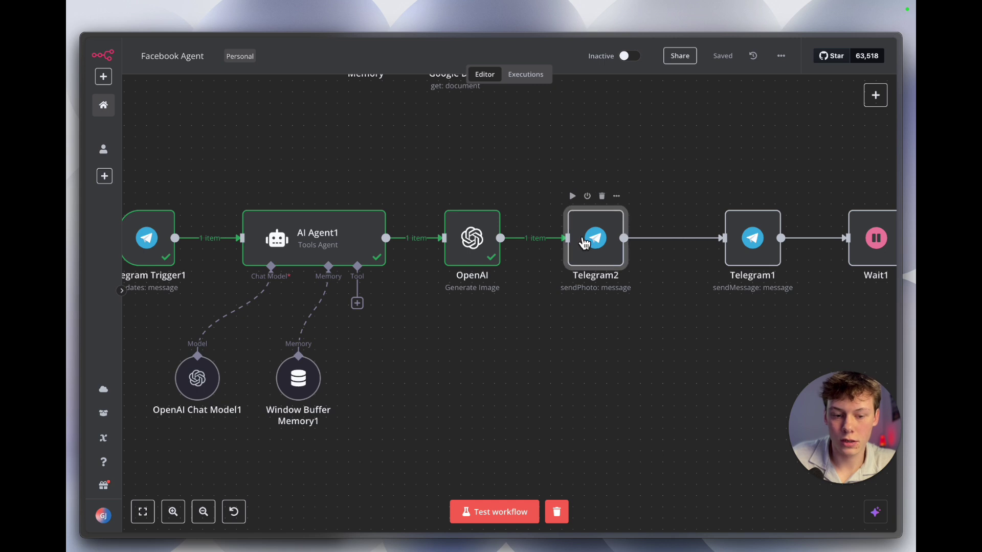
pyautogui.doubleClick(588, 241)
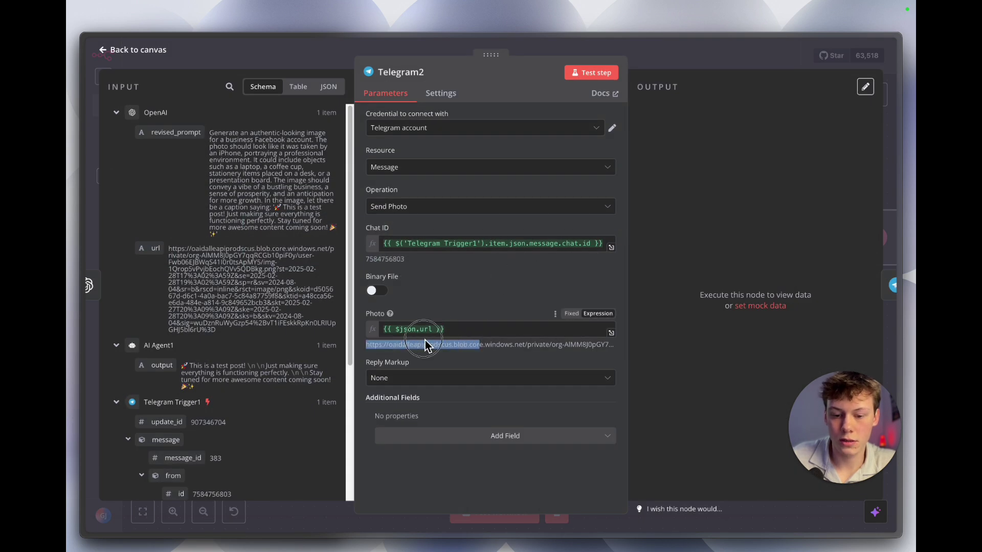
pyautogui.moveTo(445, 329); pyautogui.dragTo(404, 336)
pyautogui.click(699, 46)
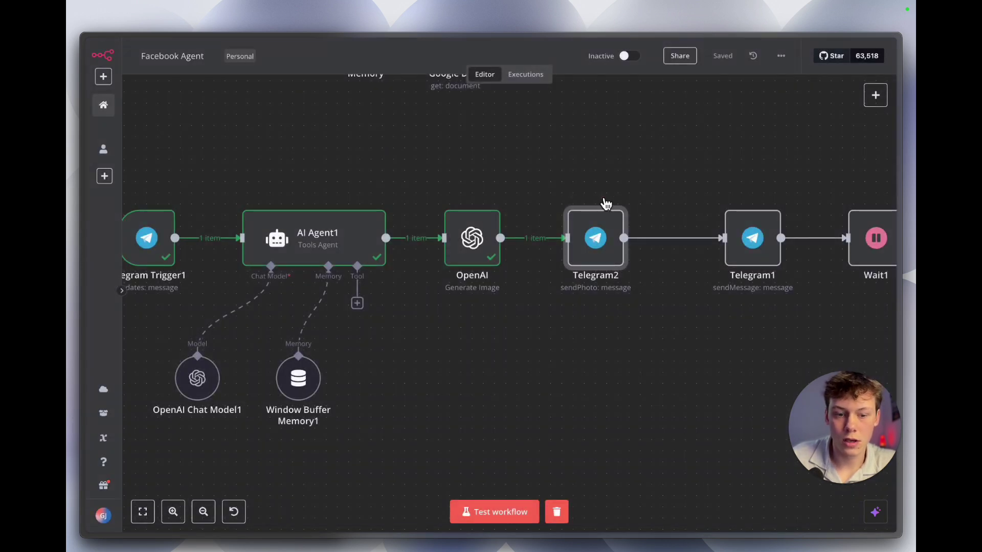
pyautogui.hscroll(4, 604, 204)
pyautogui.doubleClick(643, 251)
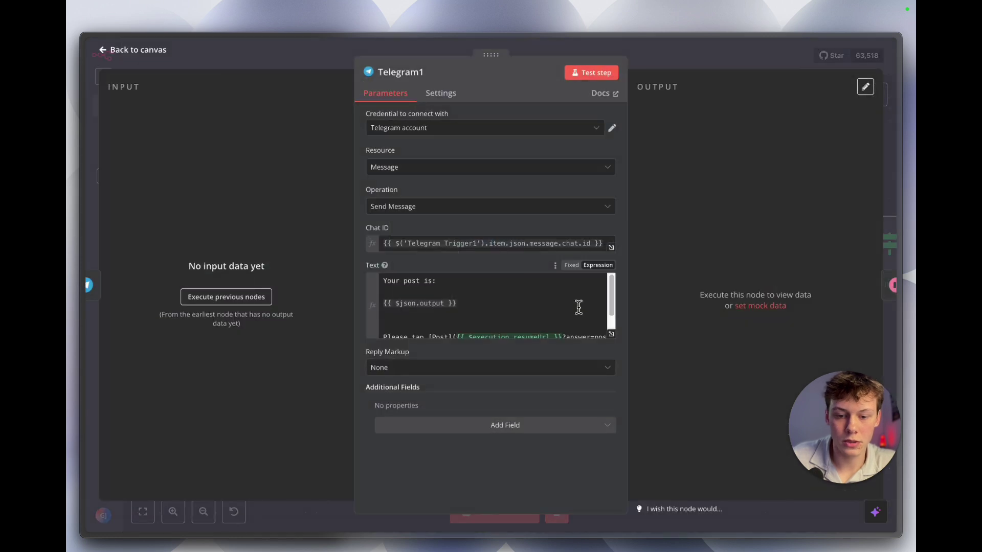
pyautogui.click(657, 66)
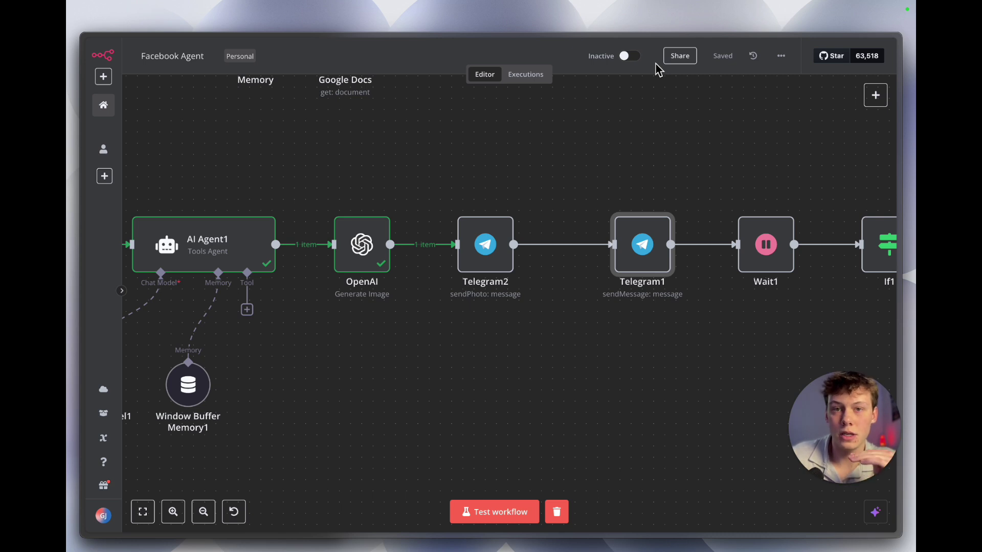
pyautogui.hscroll(8, 618, 317)
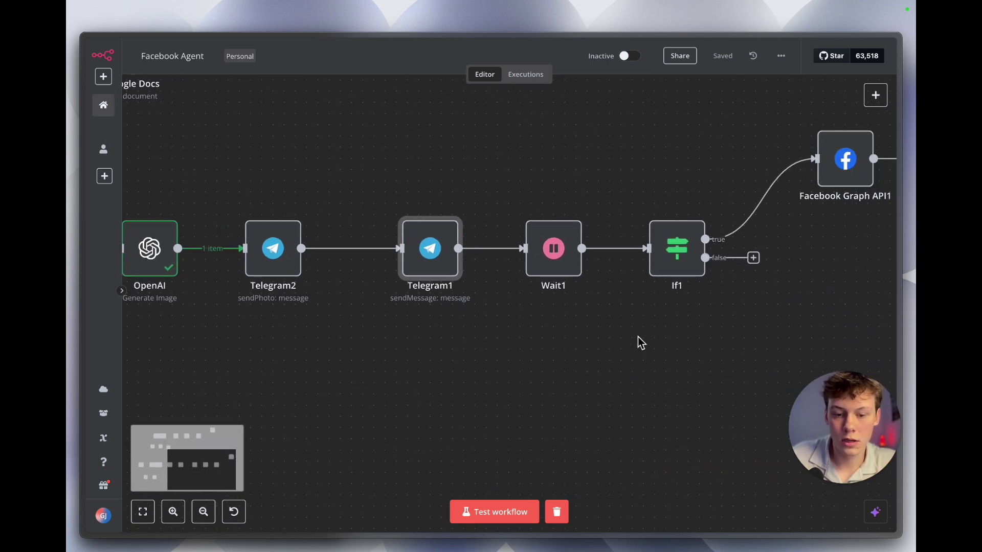
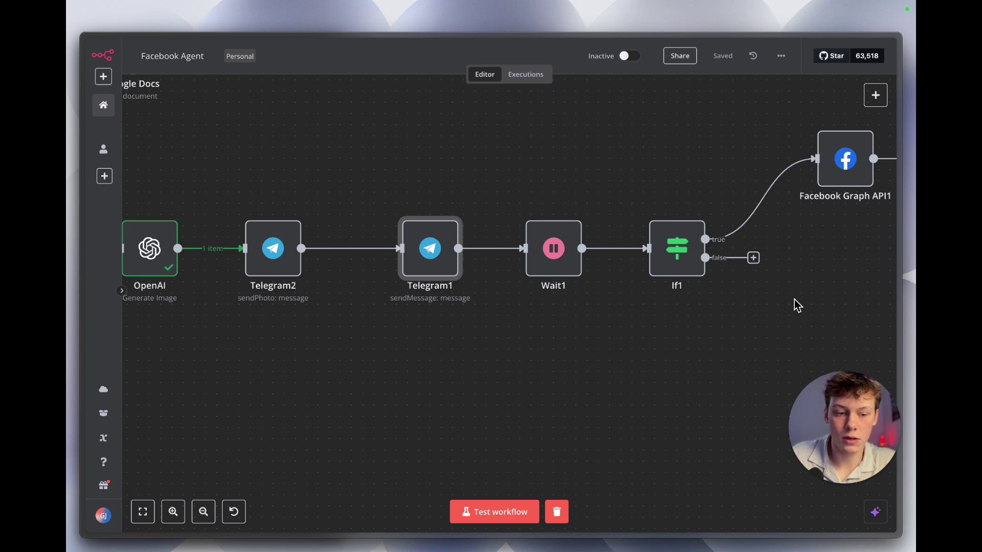
# Open the Facebook Graph API1 node, check its query parameters and execute the previous nodes to load input data
pyautogui.hscroll(5, 742, 327)
pyautogui.scroll(1, 741, 327)
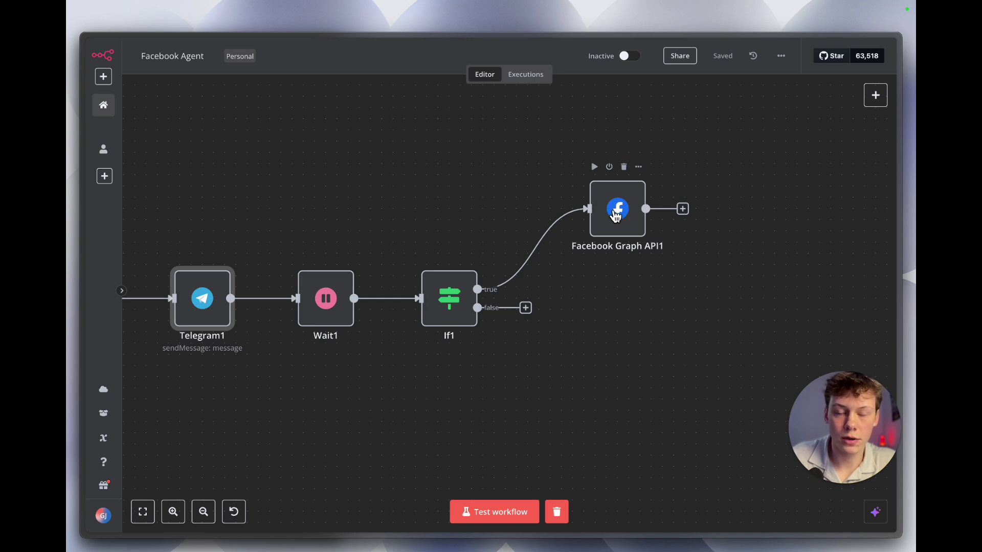
pyautogui.doubleClick(616, 217)
pyautogui.scroll(-3, 539, 378)
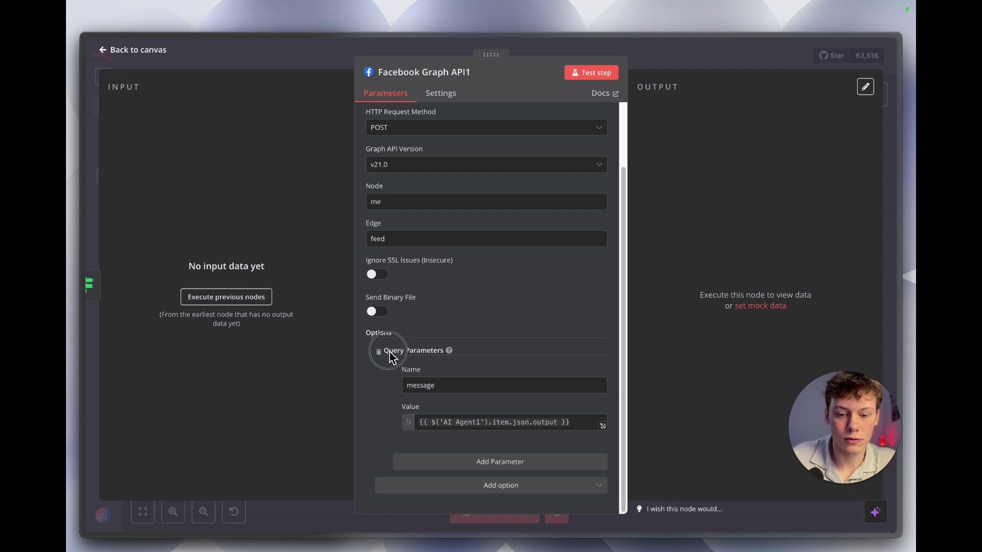
pyautogui.moveTo(389, 351); pyautogui.dragTo(435, 341)
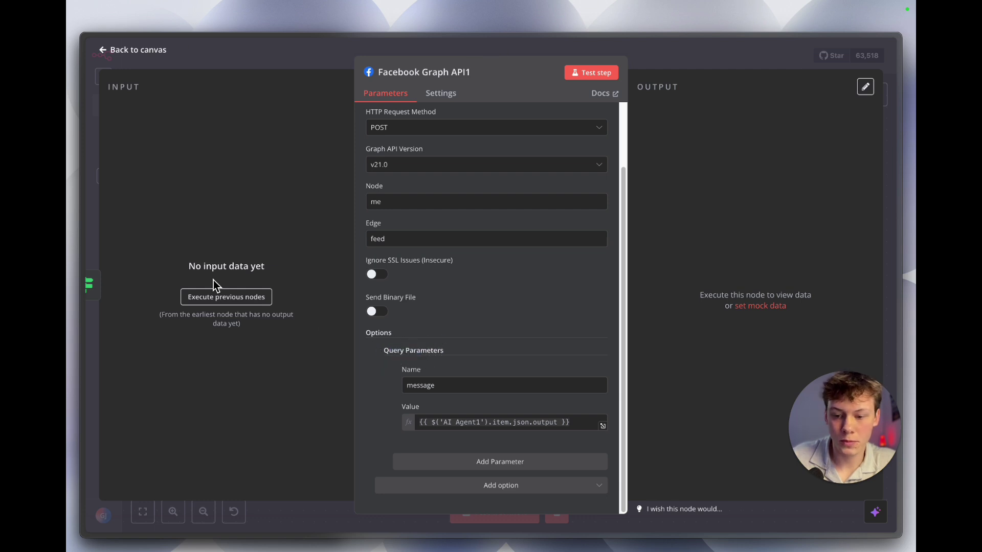
pyautogui.click(221, 299)
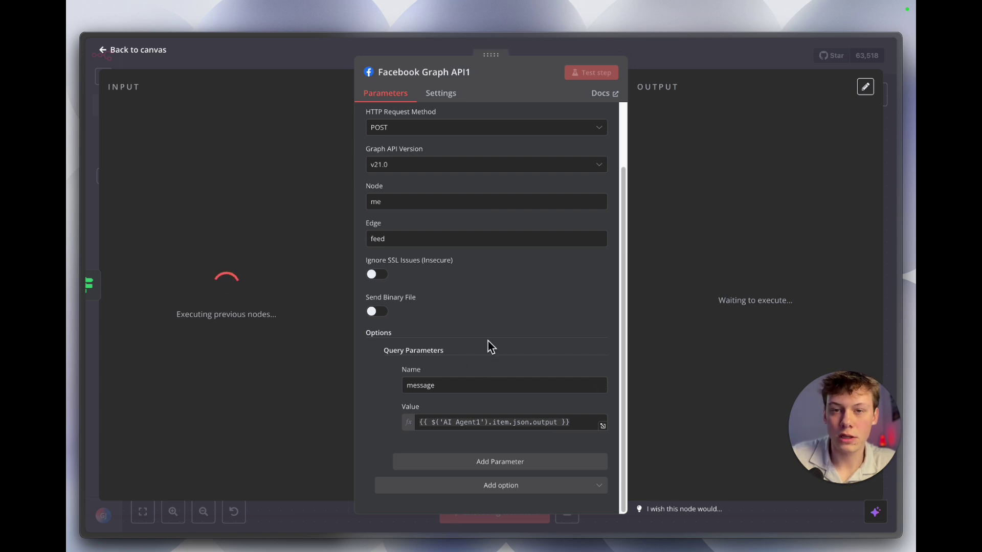
# Set the Edge of the Facebook Graph API1 node to photos
pyautogui.doubleClick(422, 238)
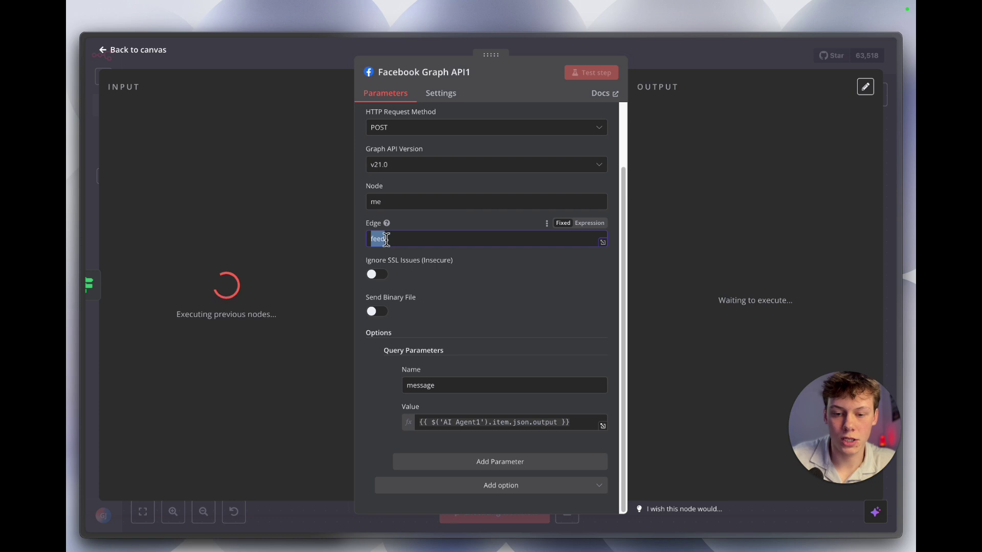
pyautogui.write('photos')
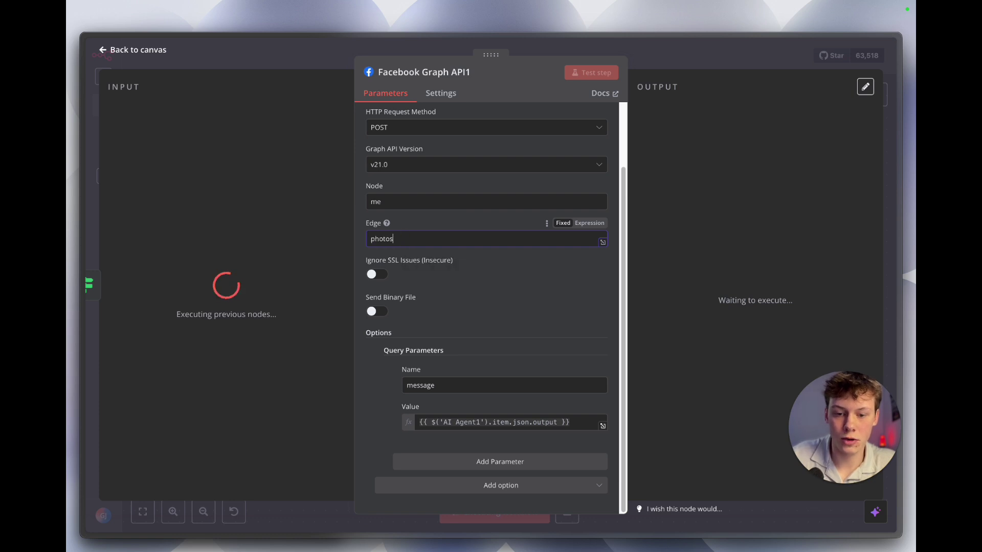
pyautogui.click(474, 219)
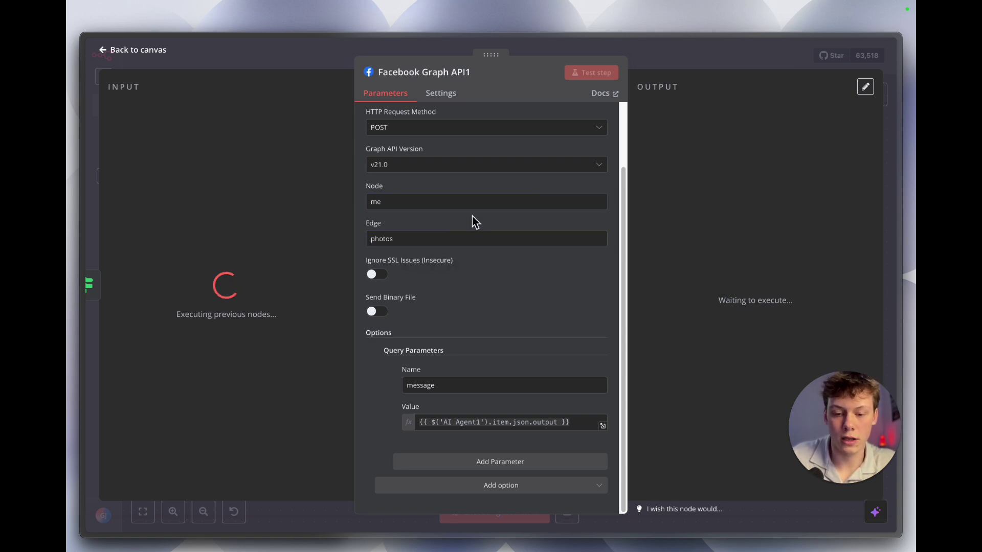
# Add a second query parameter named url, leaving its value empty, to the Facebook Graph API1 node and return to the canvas
pyautogui.click(500, 462)
pyautogui.scroll(-2, 499, 450)
pyautogui.click(491, 416)
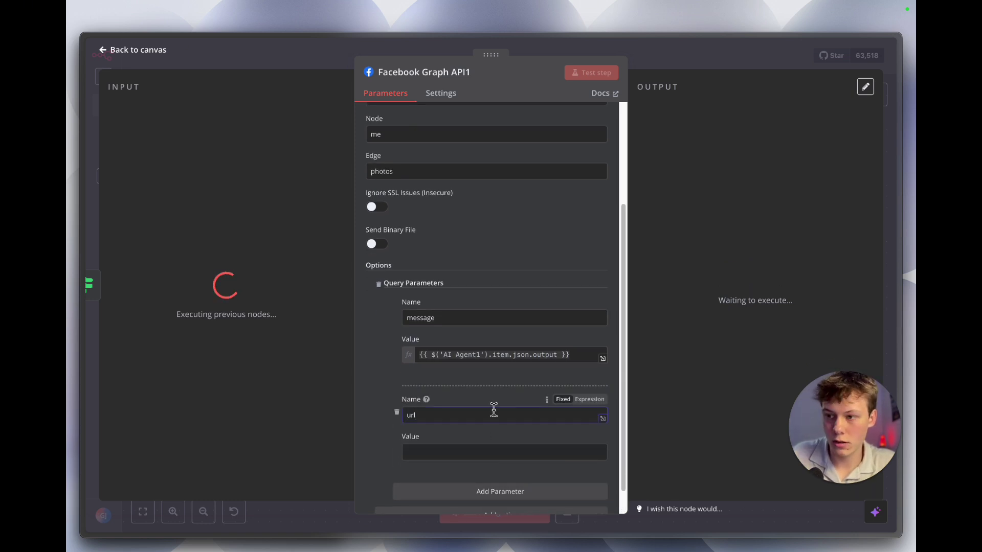
pyautogui.write('url')
pyautogui.scroll(-1, 493, 415)
pyautogui.click(492, 419)
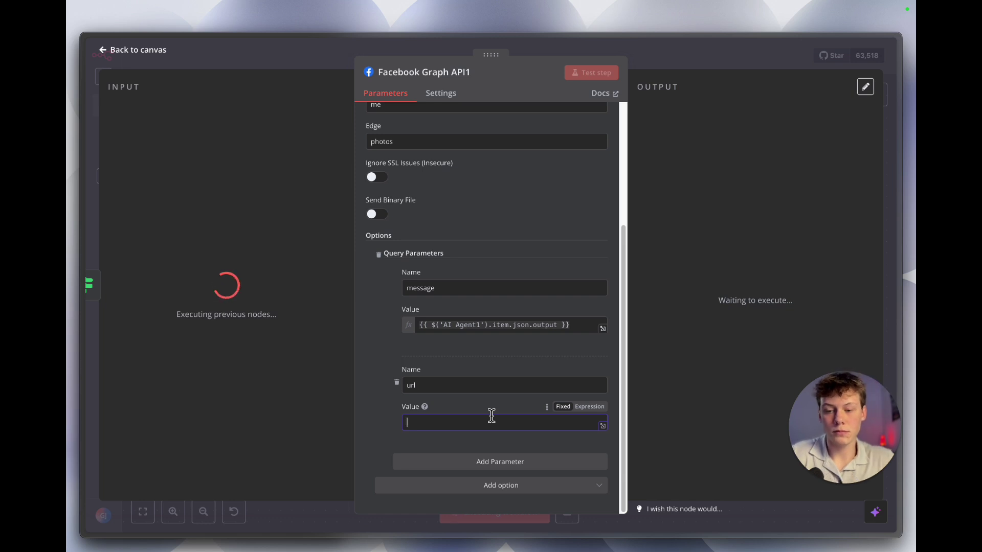
pyautogui.click(704, 67)
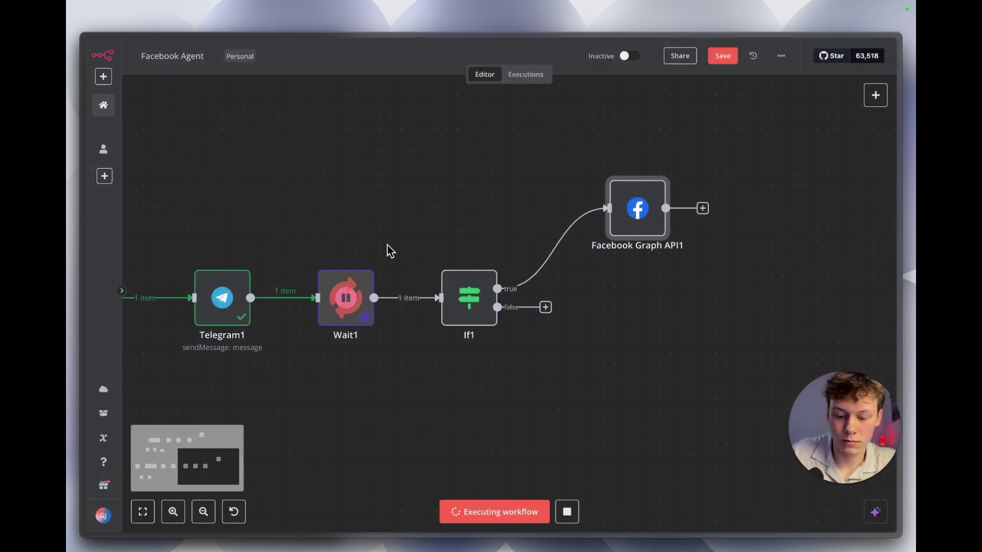
# Switch to Telegram, approve the pending image post through its Post link, and close the opened web page to return to n8n
pyautogui.press('super+Tab')
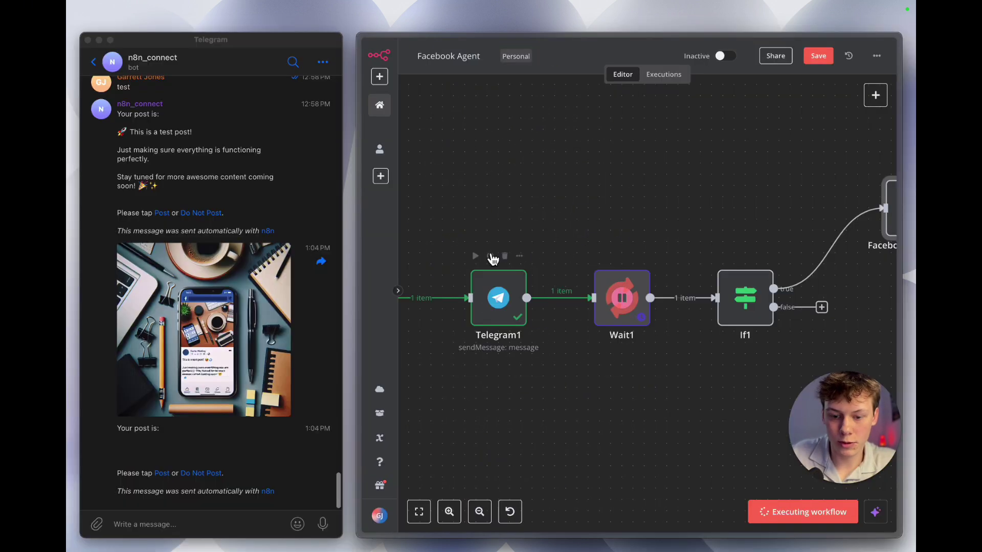
pyautogui.hscroll(5, 633, 322)
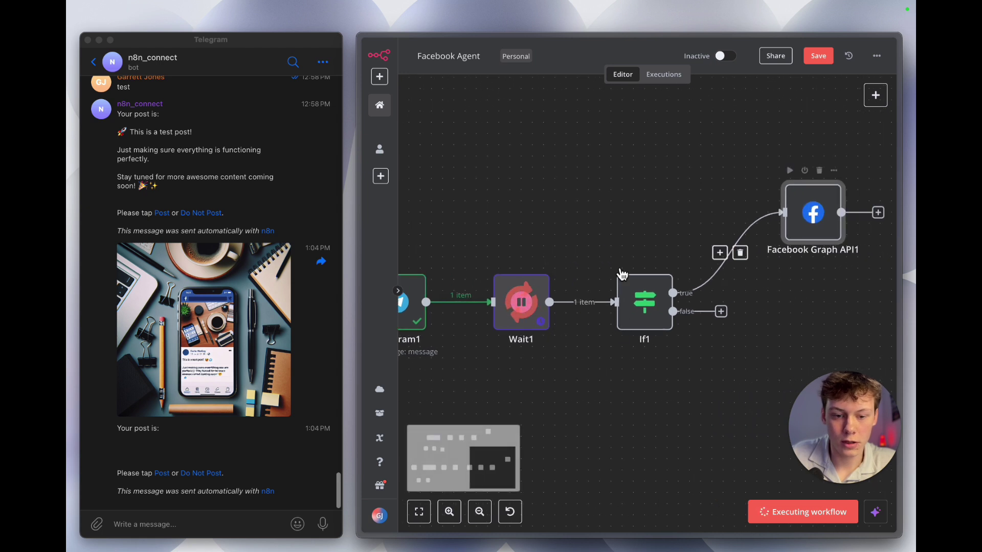
pyautogui.doubleClick(811, 222)
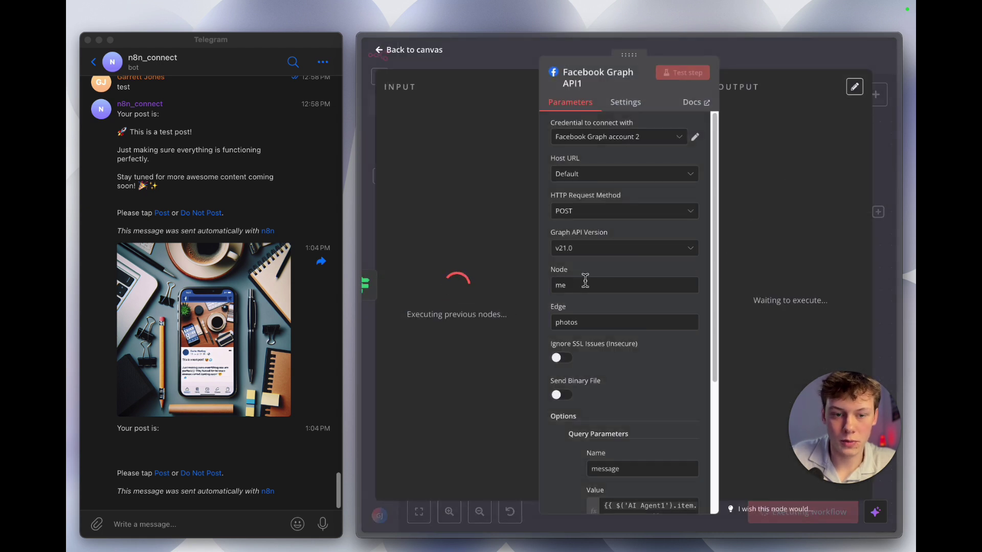
pyautogui.click(788, 64)
pyautogui.hscroll(-2, 613, 256)
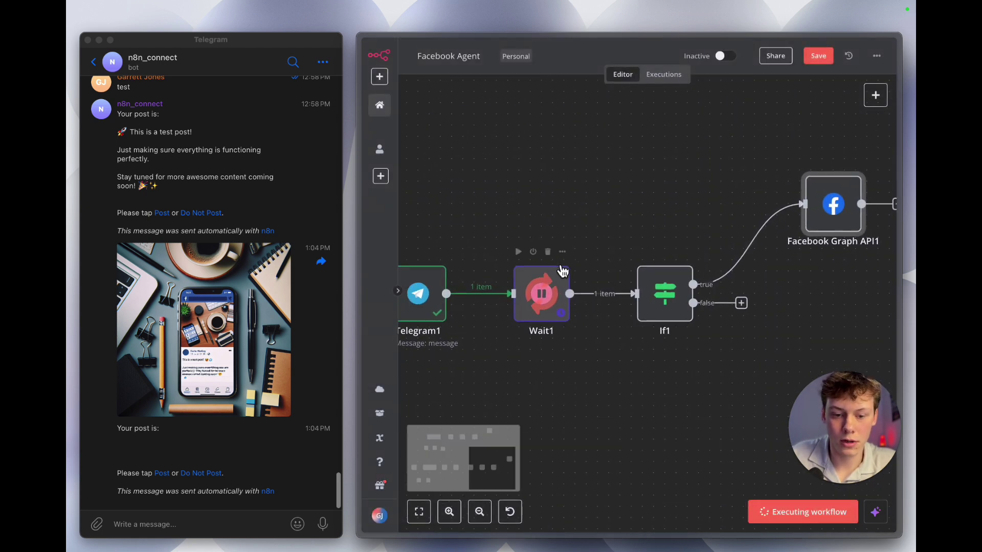
pyautogui.click(241, 450)
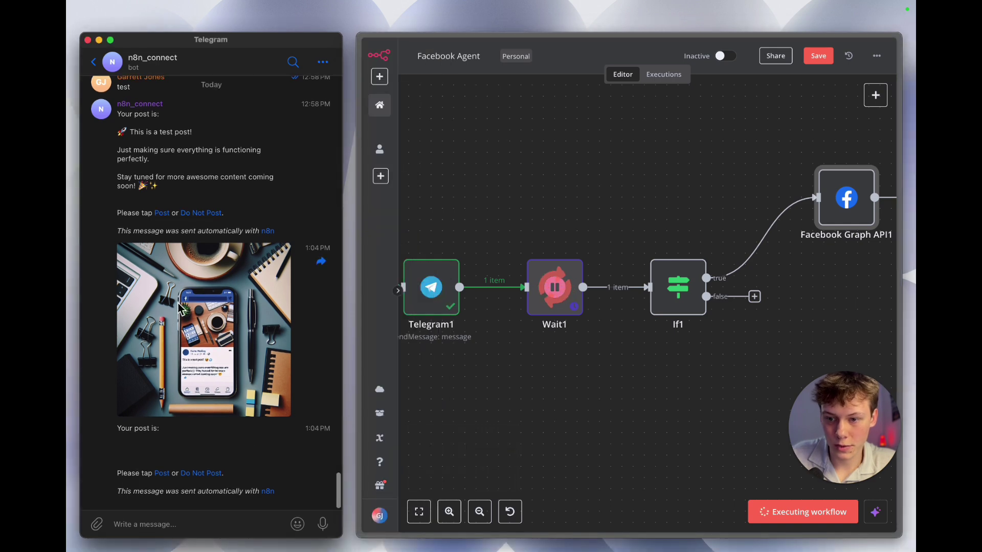
pyautogui.click(162, 474)
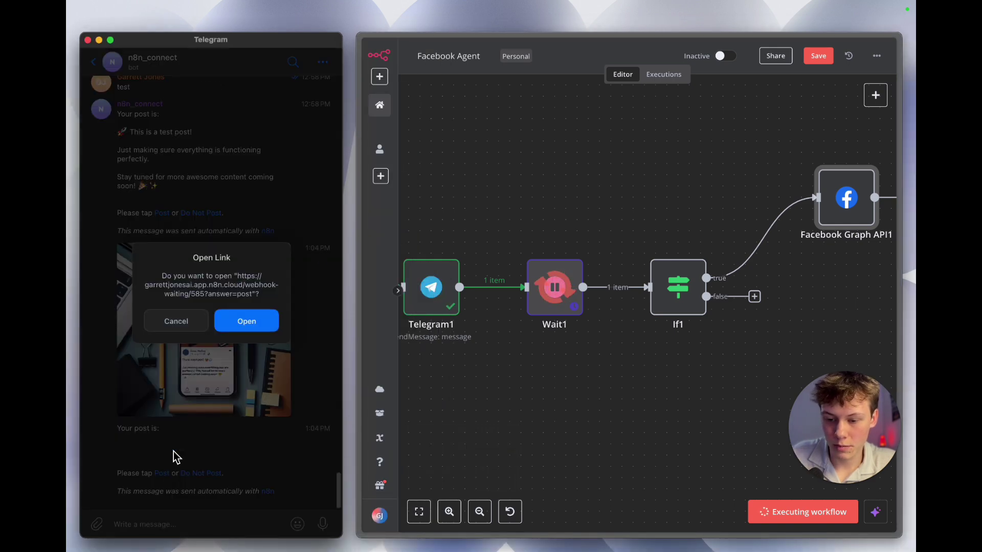
pyautogui.click(246, 326)
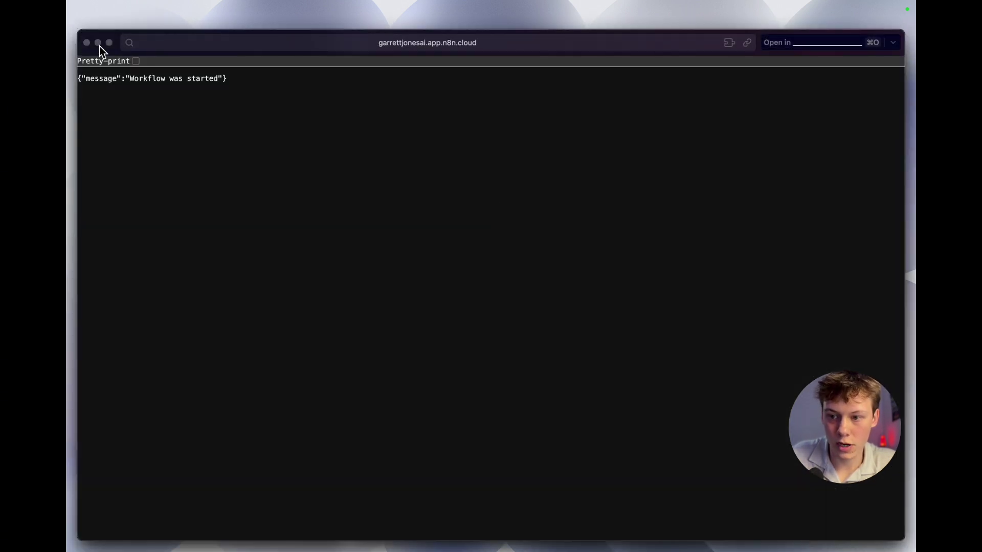
pyautogui.click(86, 43)
pyautogui.click(581, 174)
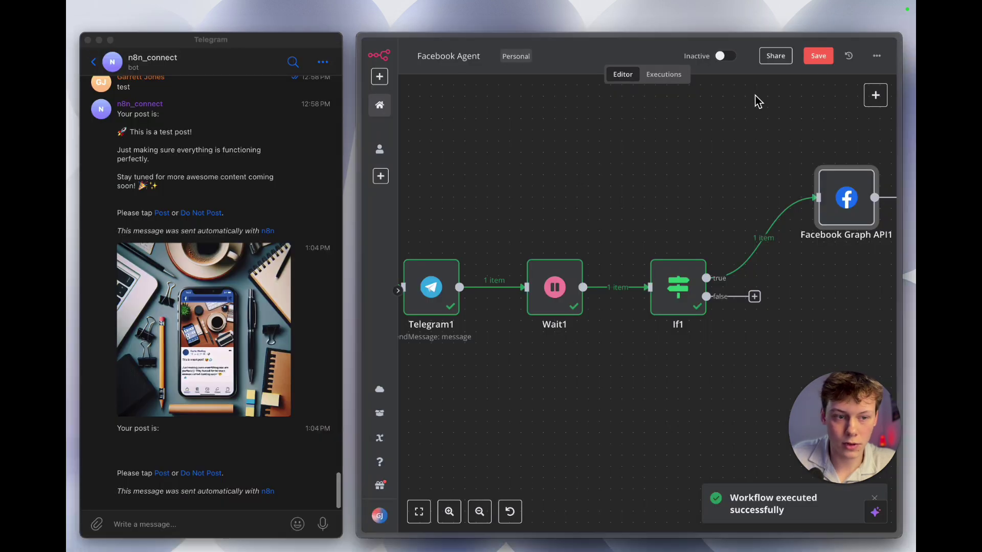
pyautogui.click(764, 160)
pyautogui.hotkey('ctrl', 'alt', 'Return')
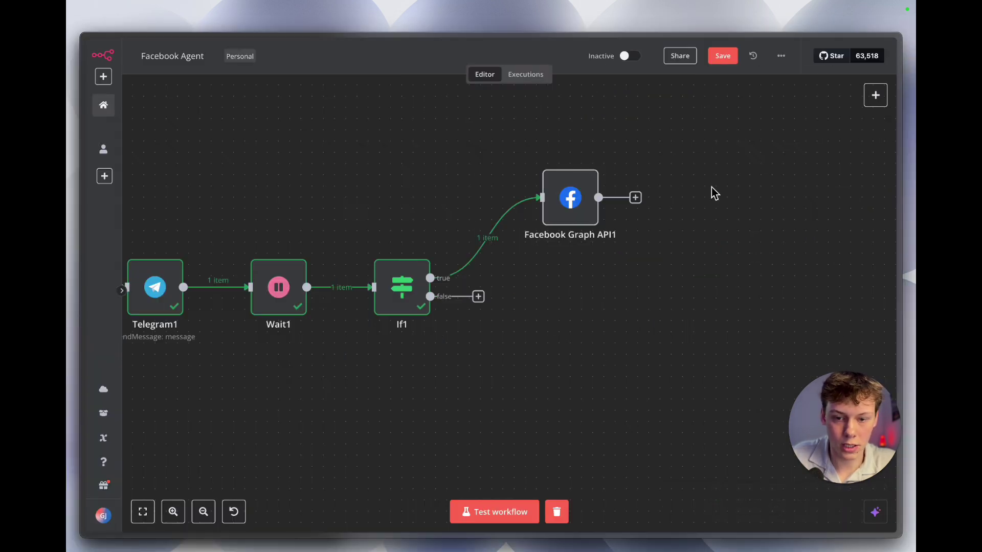
# Open the Facebook Graph API1 node and review its input data and the message and url query parameters
pyautogui.doubleClick(588, 209)
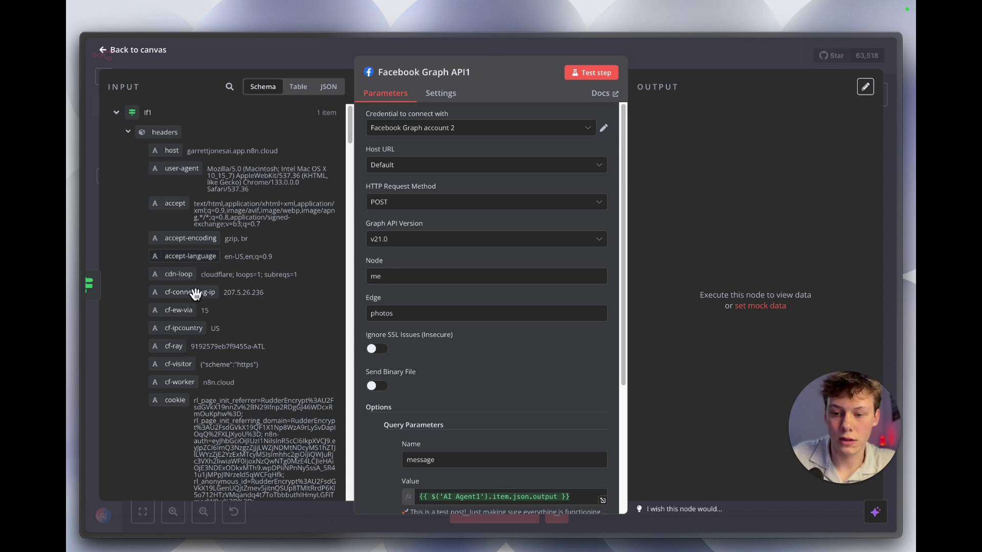
pyautogui.scroll(-3, 197, 378)
pyautogui.scroll(-10, 199, 376)
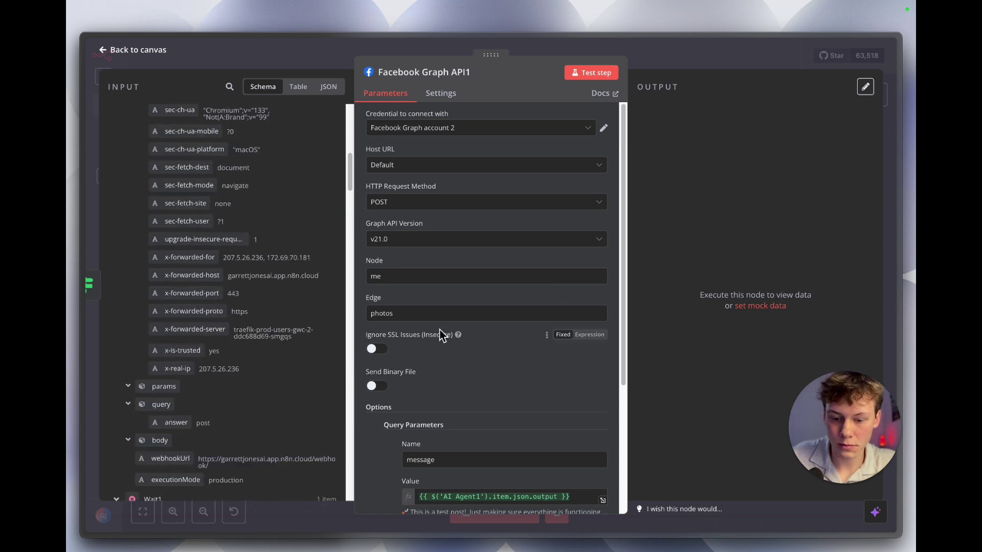
pyautogui.scroll(-5, 480, 385)
pyautogui.scroll(-1, 481, 386)
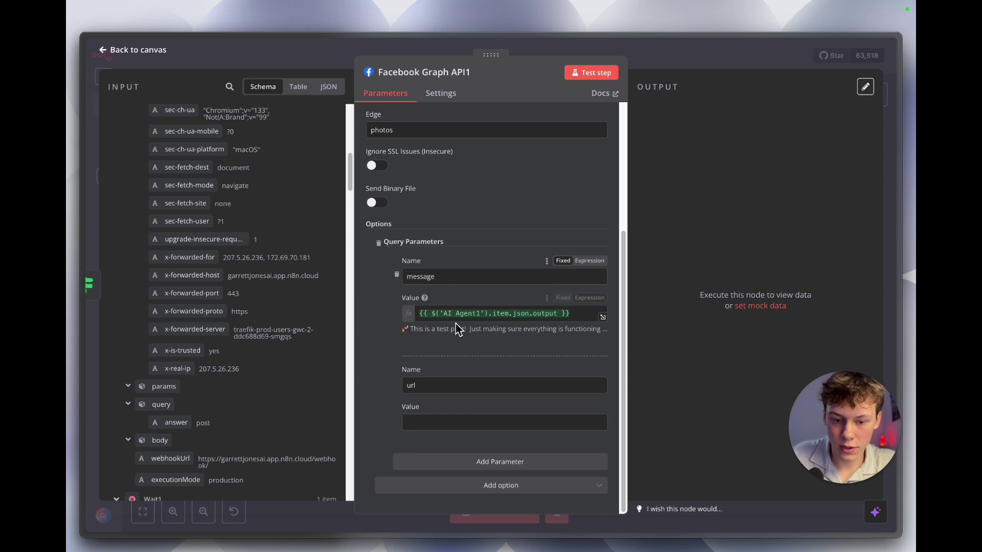
pyautogui.scroll(3, 456, 318)
pyautogui.scroll(-3, 454, 314)
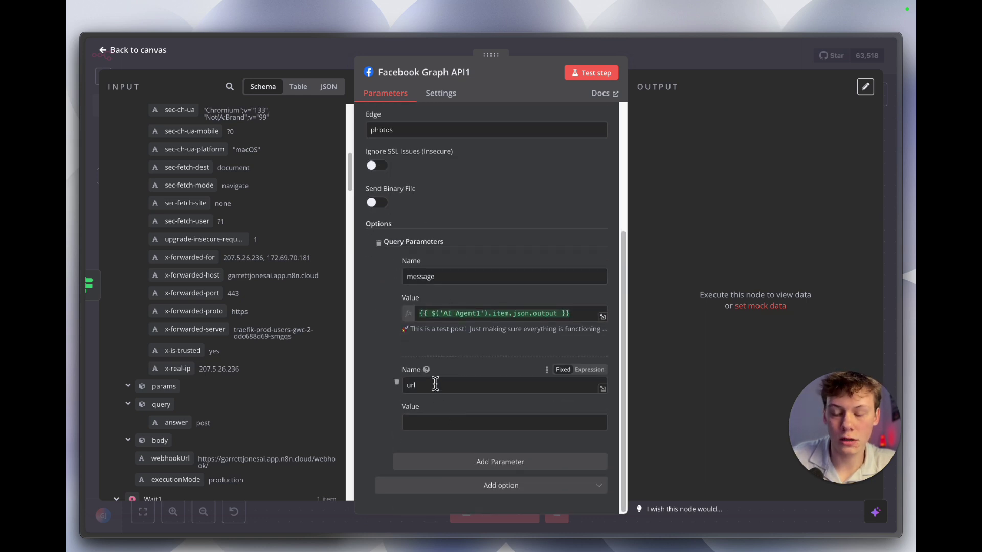
# Map the OpenAI node's url field into the url query parameter's value as {{ $('OpenAI').item.json.url }}
pyautogui.scroll(-3, 231, 380)
pyautogui.scroll(-15, 230, 381)
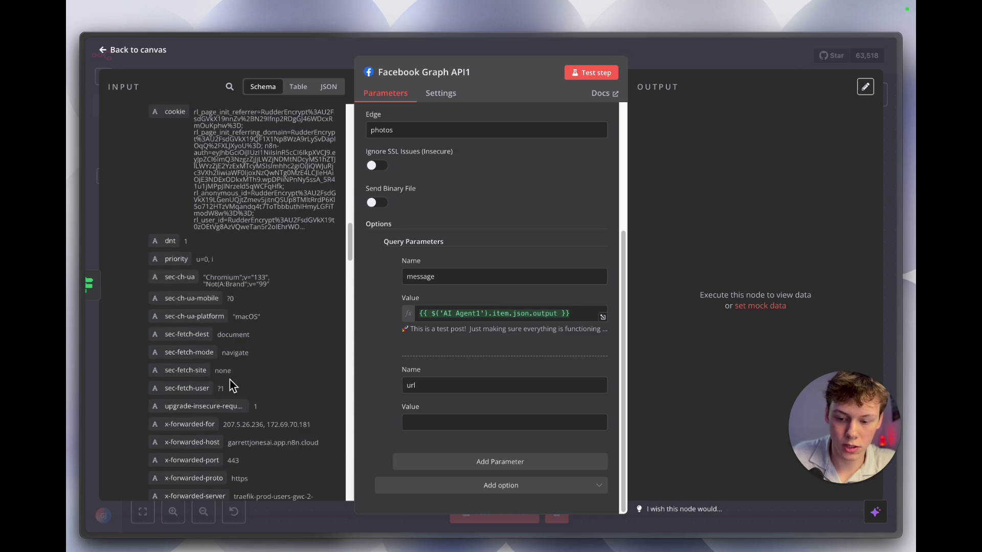
pyautogui.scroll(-15, 229, 379)
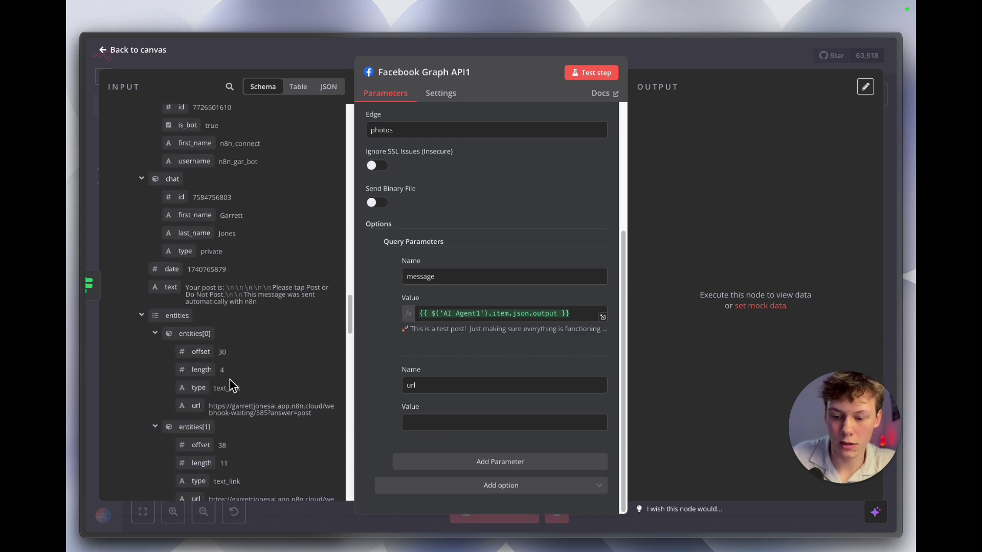
pyautogui.scroll(-15, 229, 379)
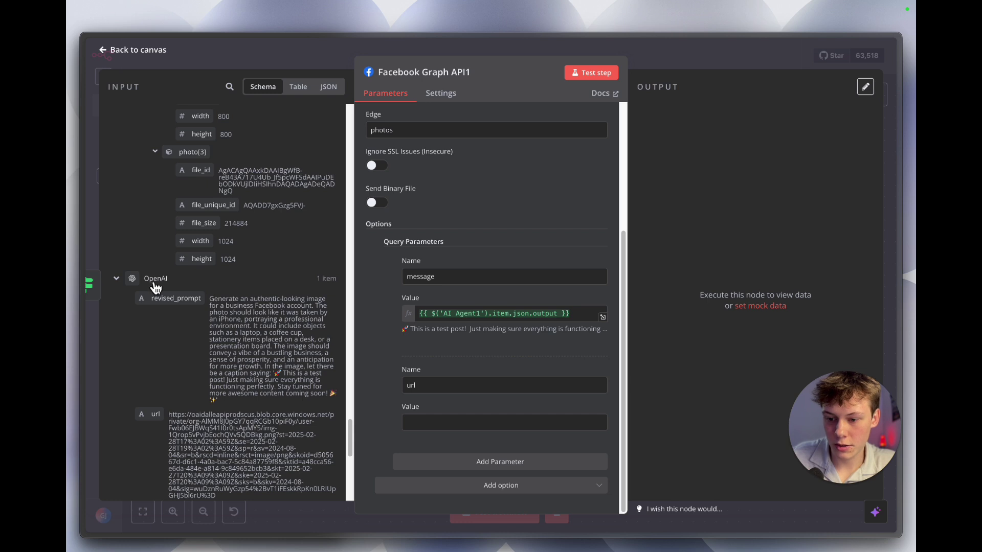
pyautogui.scroll(-3, 177, 356)
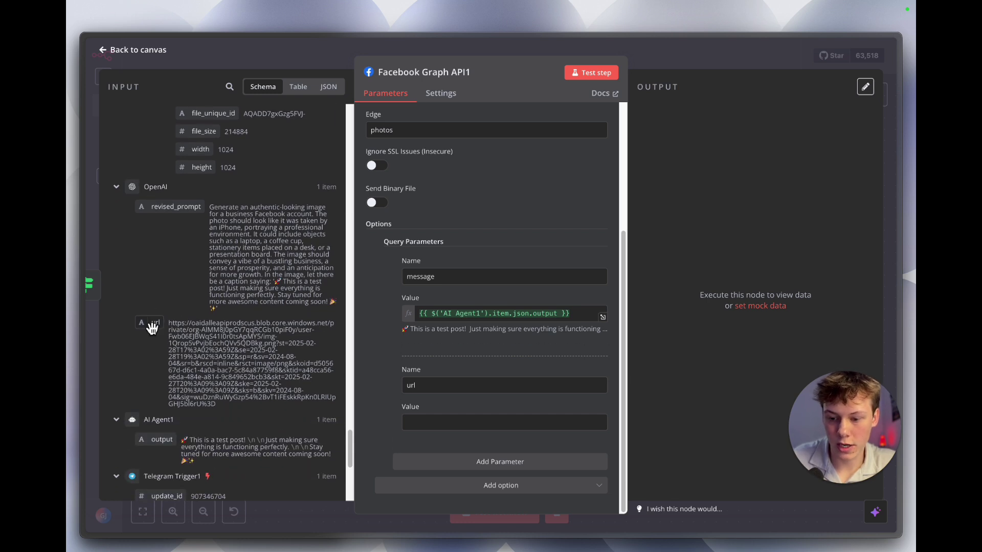
pyautogui.moveTo(152, 327); pyautogui.dragTo(417, 420)
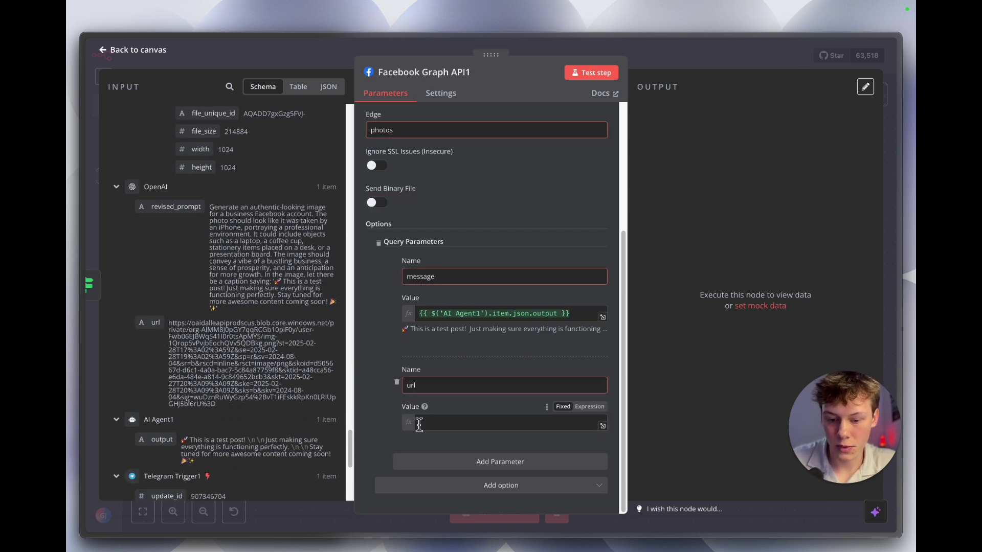
pyautogui.click(453, 410)
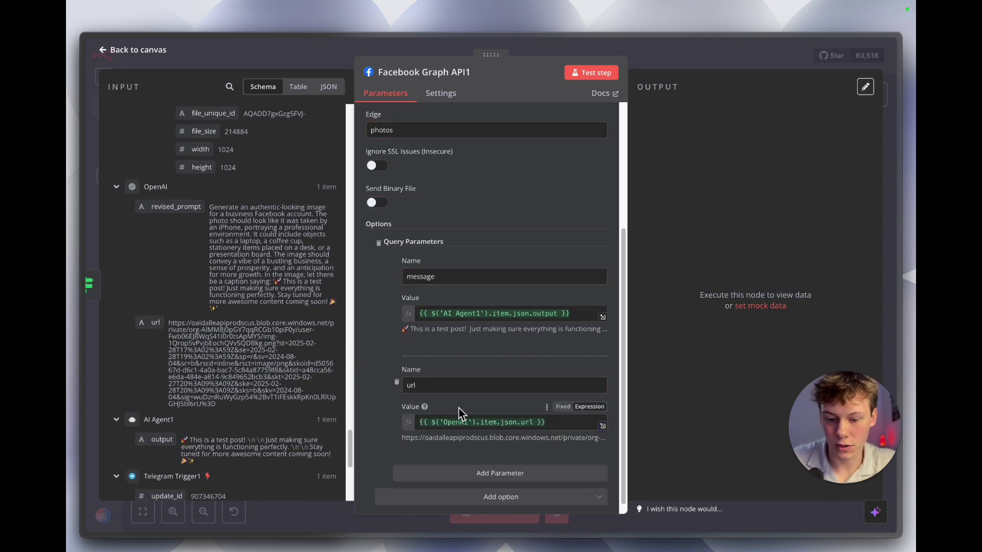
pyautogui.click(444, 383)
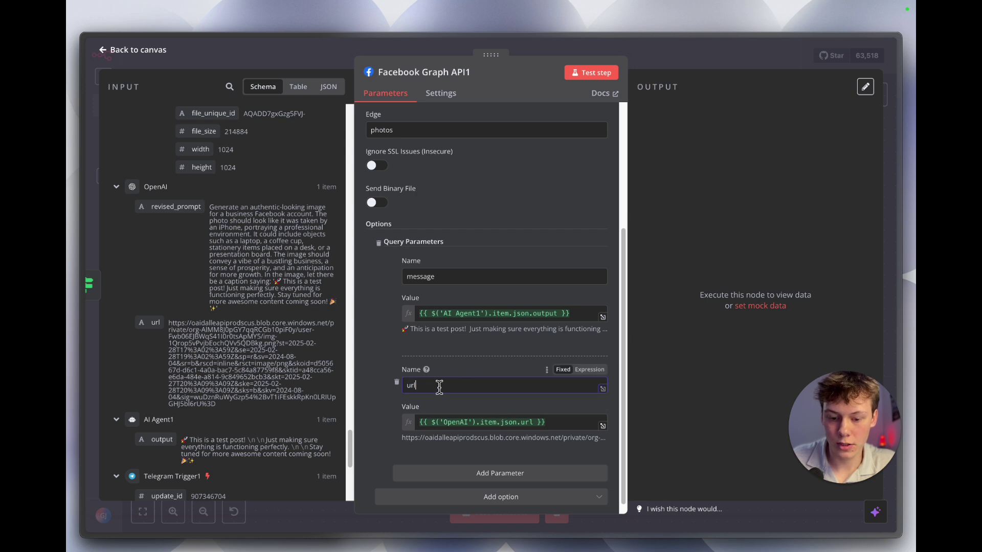
pyautogui.moveTo(567, 423); pyautogui.dragTo(450, 420)
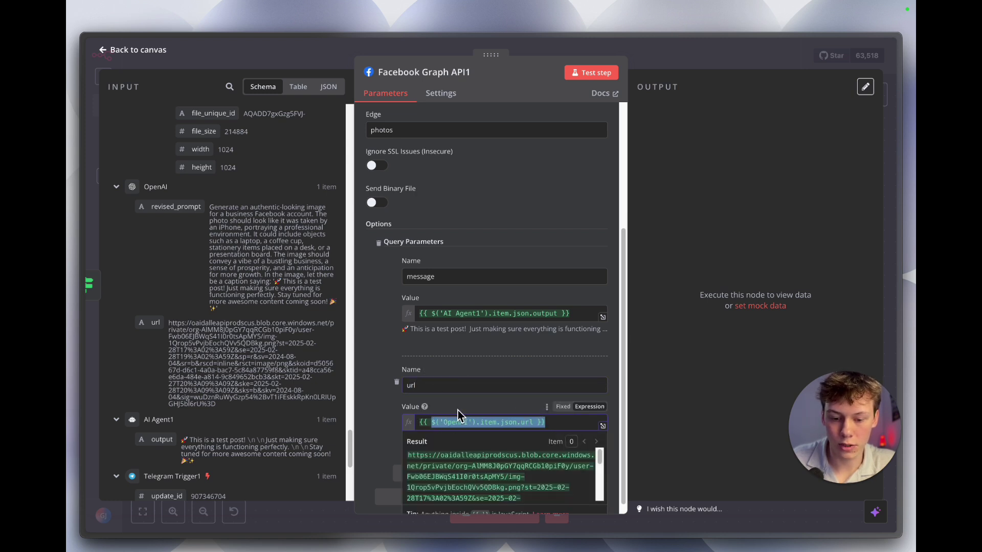
pyautogui.click(458, 410)
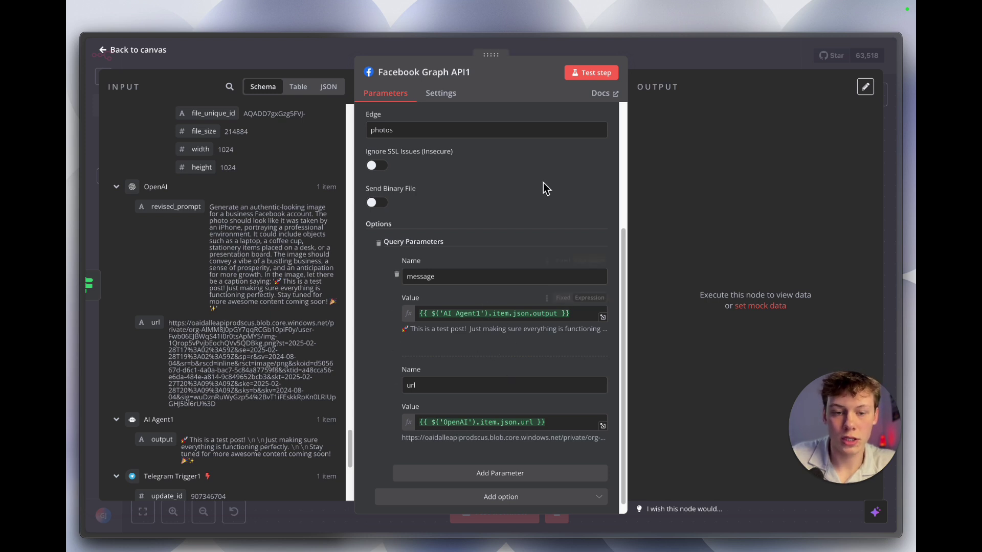
# Test the Facebook Graph API1 node and check the newest photo post on the G1 AI Solutions Facebook Page
pyautogui.click(575, 69)
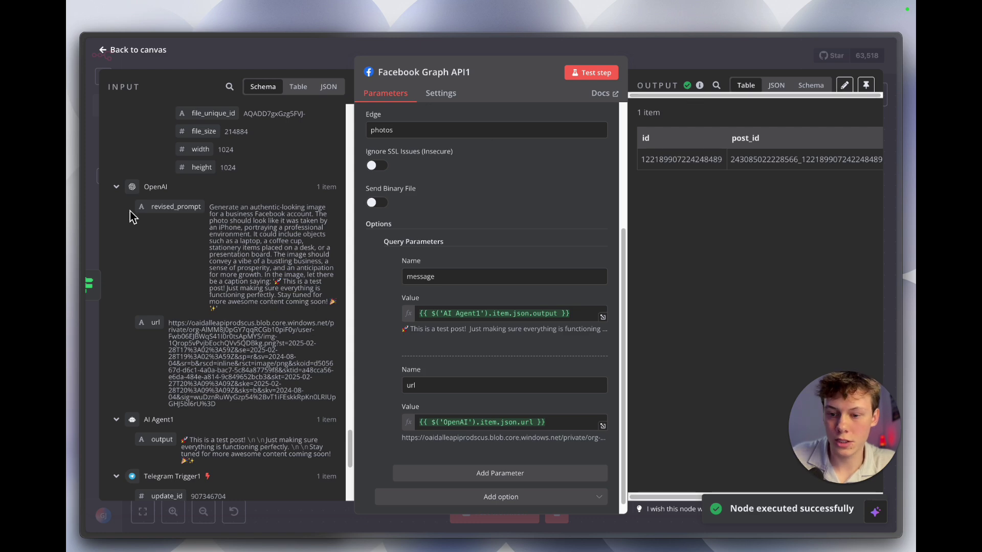
pyautogui.moveTo(84, 211)
pyautogui.click(148, 143)
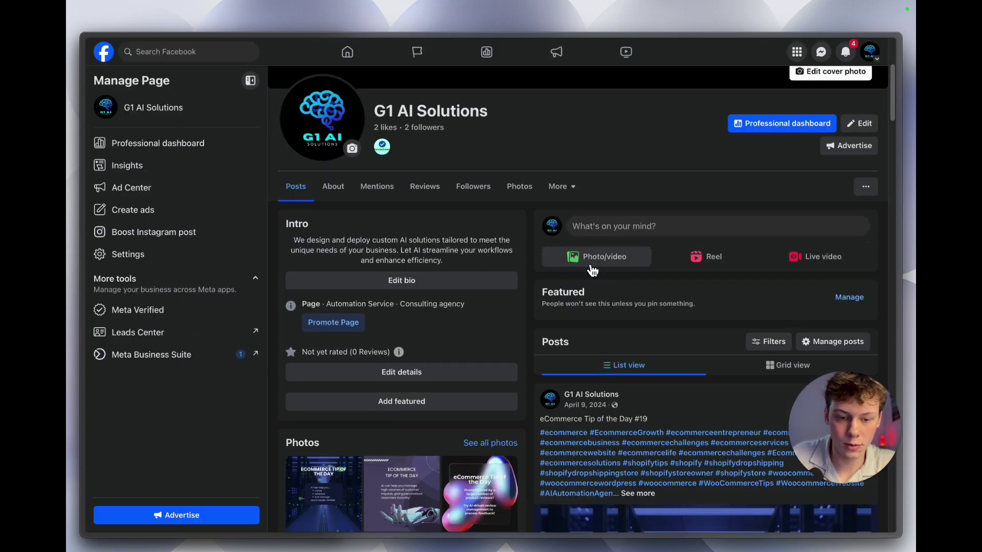
pyautogui.scroll(-2, 588, 260)
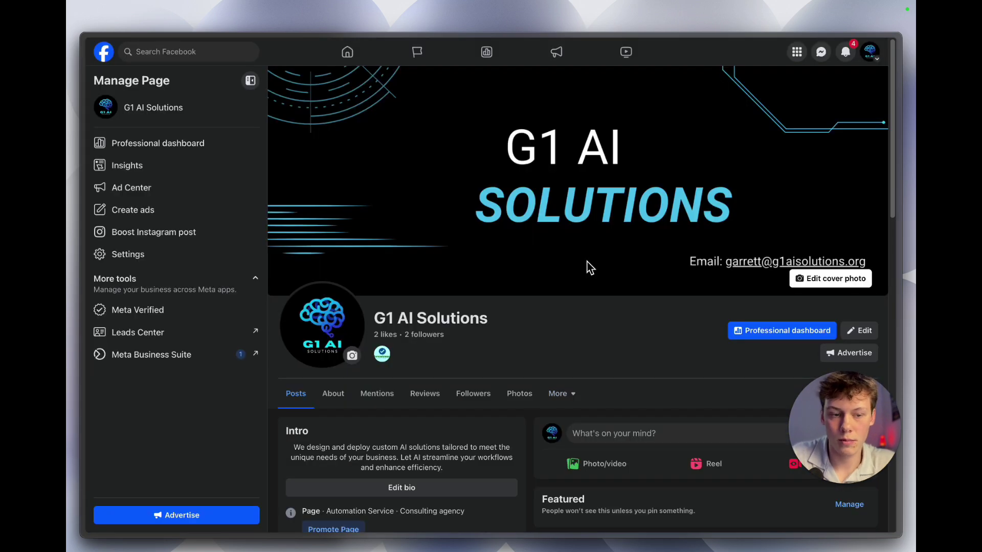
pyautogui.scroll(-10, 588, 268)
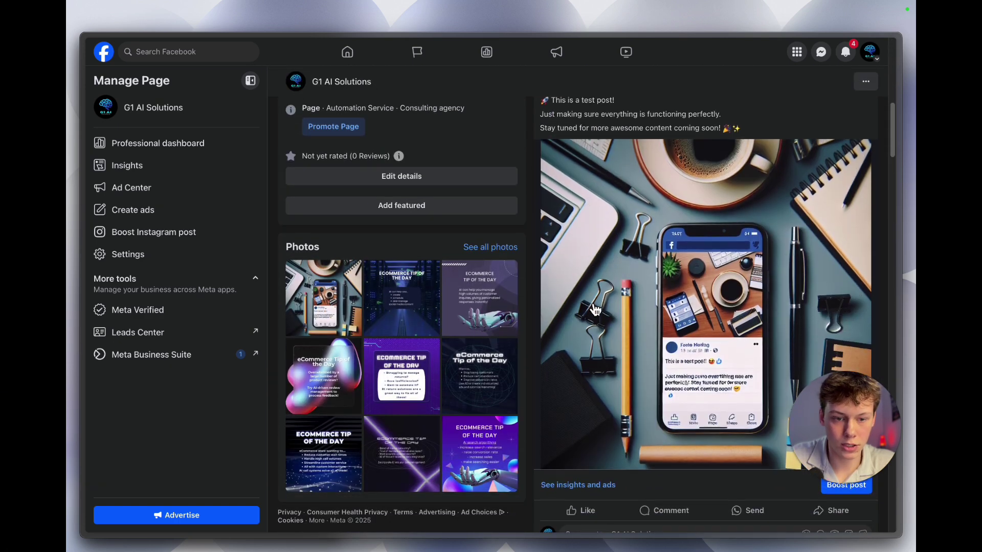
pyautogui.scroll(-2, 595, 310)
pyautogui.scroll(5, 590, 304)
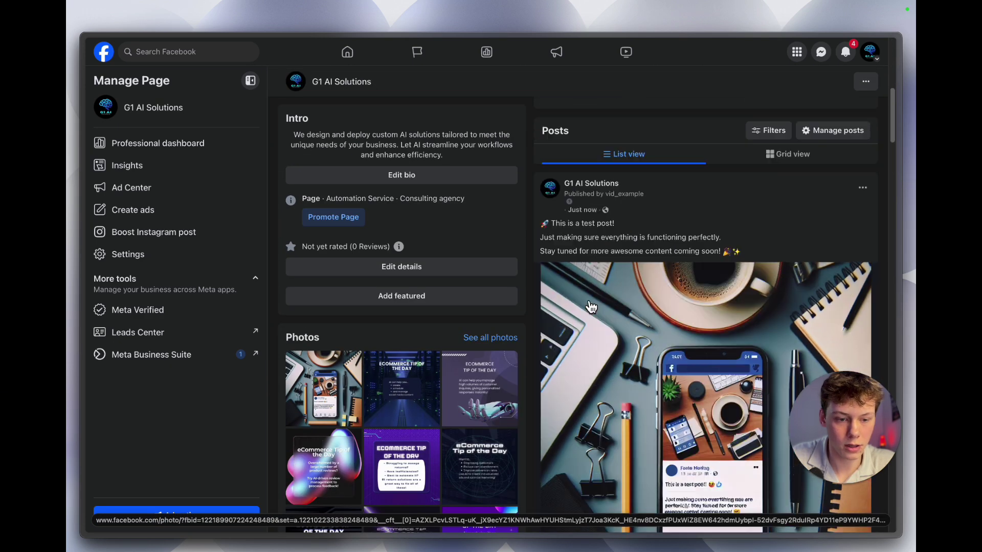
pyautogui.scroll(1, 591, 307)
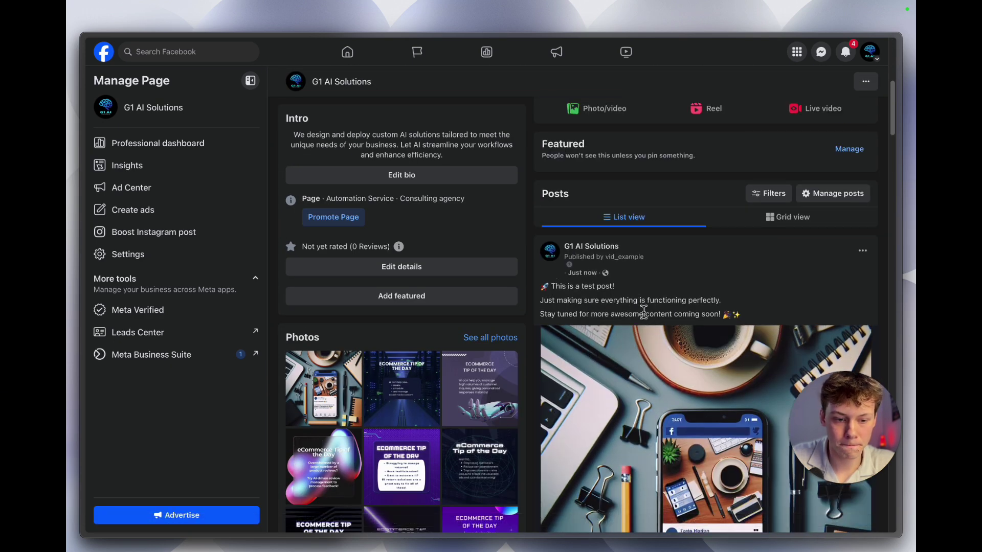
pyautogui.scroll(-2, 644, 312)
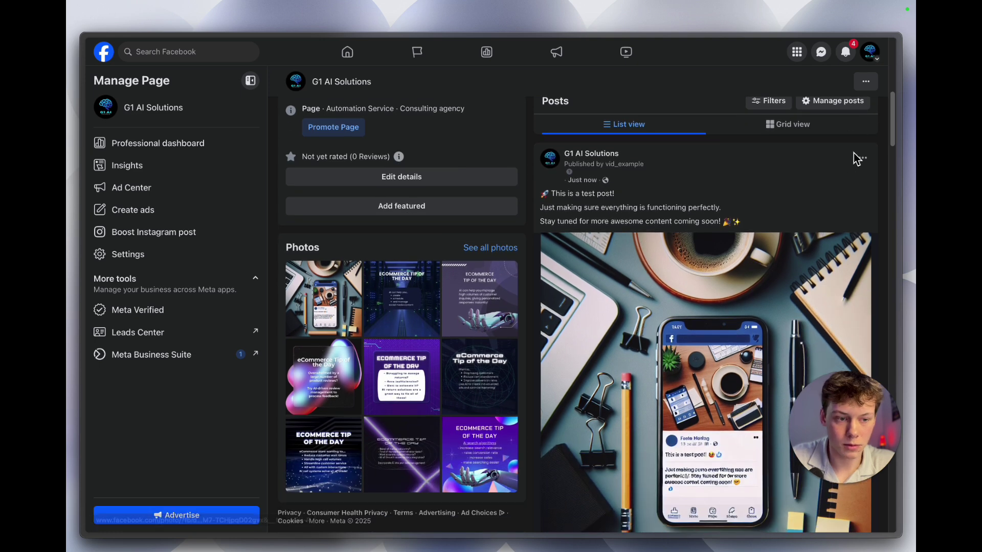
# Move the published test post on the Facebook Page to the trash
pyautogui.click(860, 158)
pyautogui.click(765, 348)
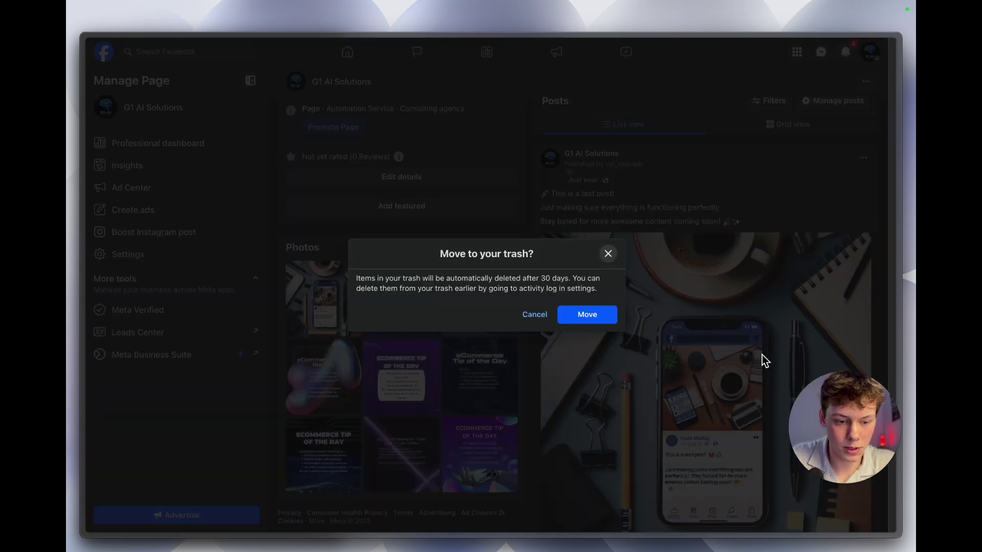
pyautogui.click(593, 314)
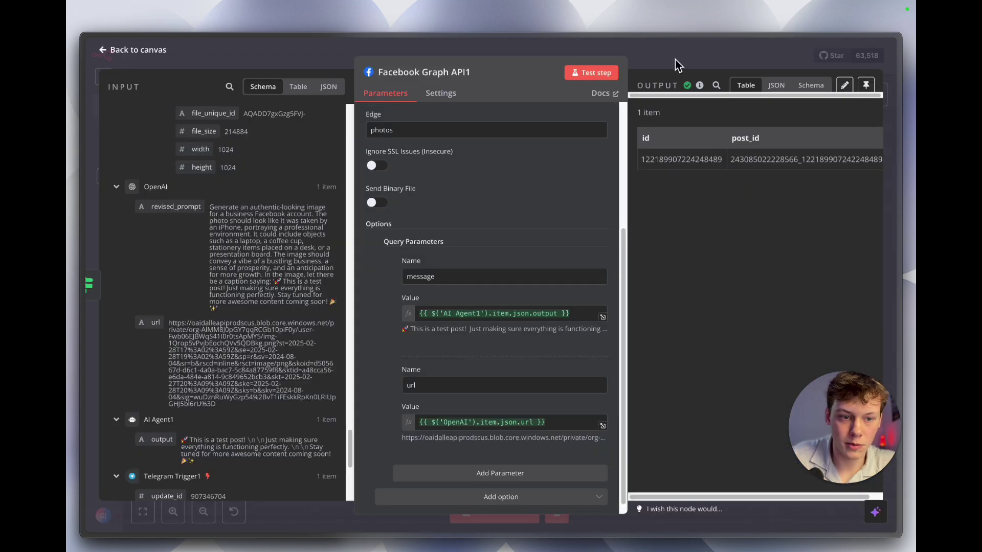
# Return to the n8n canvas, save the Facebook Agent workflow and activate it
pyautogui.click(672, 61)
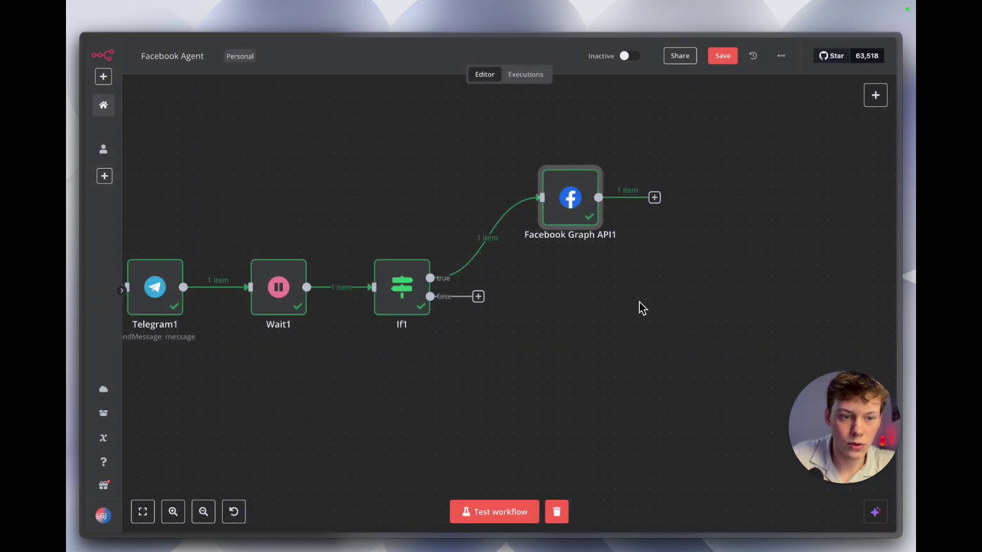
pyautogui.scroll(-5, 643, 309)
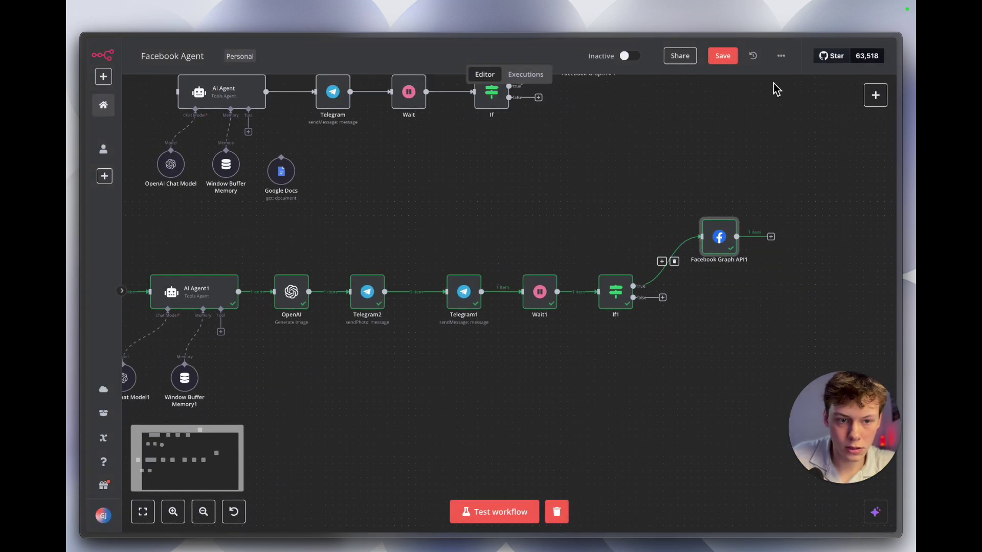
pyautogui.click(722, 56)
pyautogui.press('1')
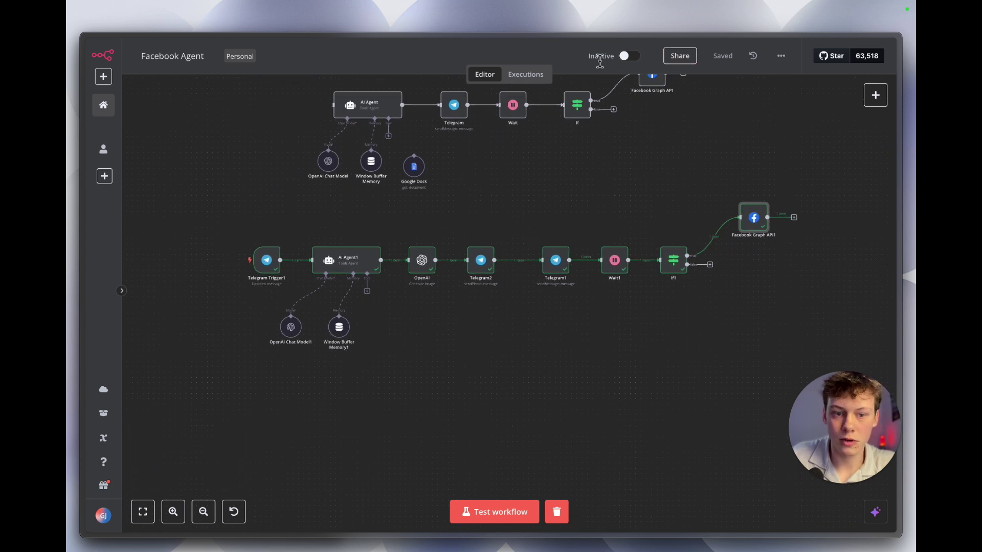
pyautogui.moveTo(596, 54); pyautogui.dragTo(605, 61)
pyautogui.click(629, 55)
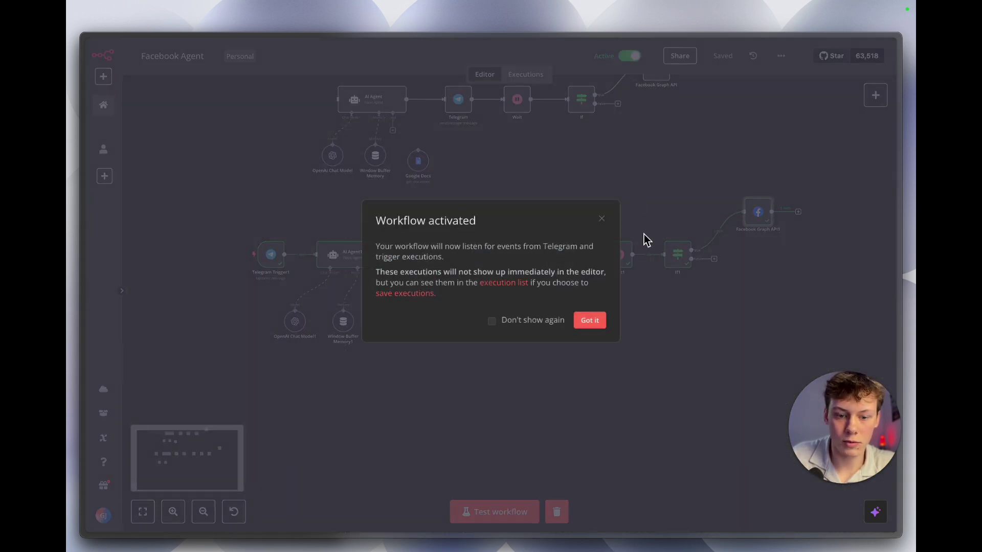
# Dismiss the activation notice and send the n8n_connect bot in Telegram "create a post about a new video showing how to automate Facebook posts"
pyautogui.click(591, 320)
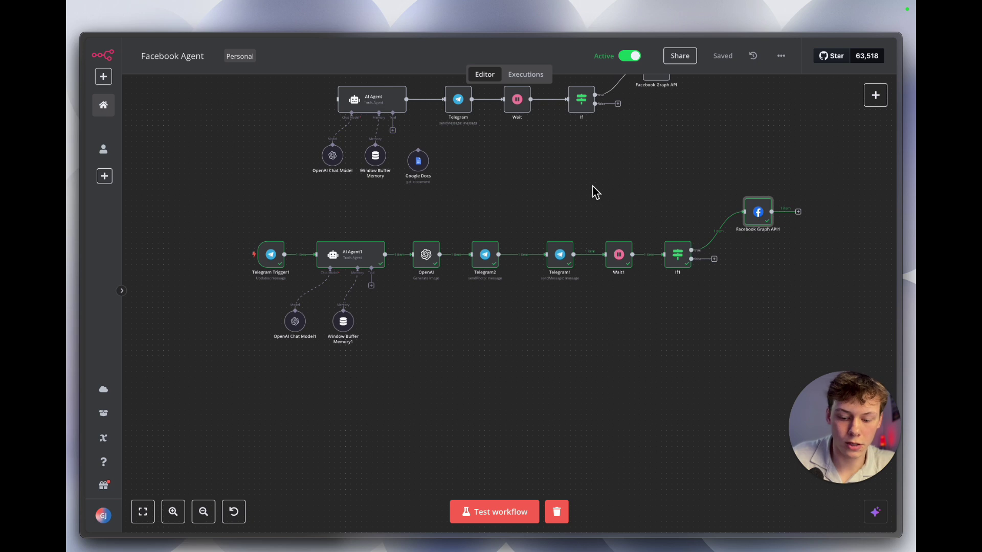
pyautogui.hotkey('ctrl', 'alt', 'Right')
pyautogui.click(187, 526)
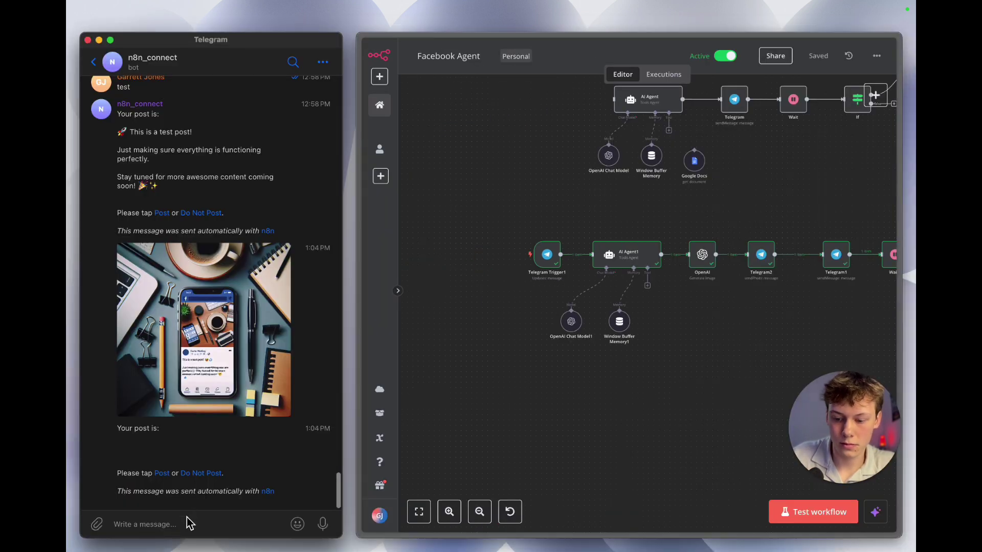
pyautogui.write('create a post about a new video')
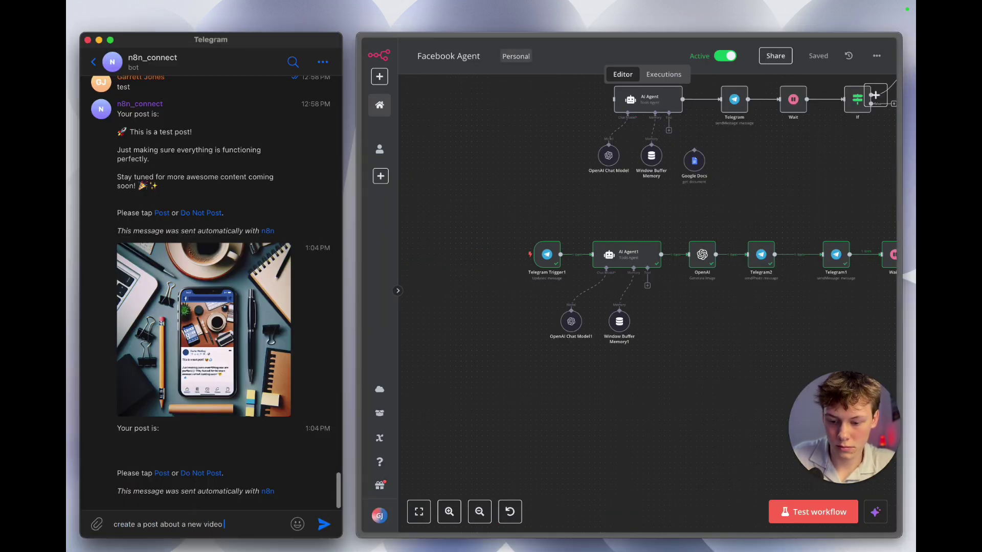
pyautogui.write(' showing how to autatm')
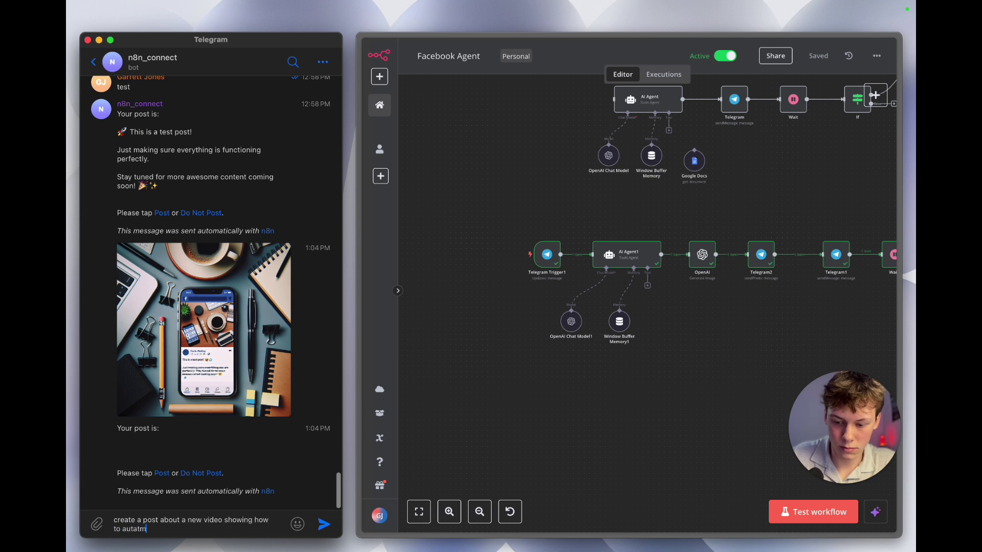
pyautogui.write('te Facebook posts')
pyautogui.press('Return')
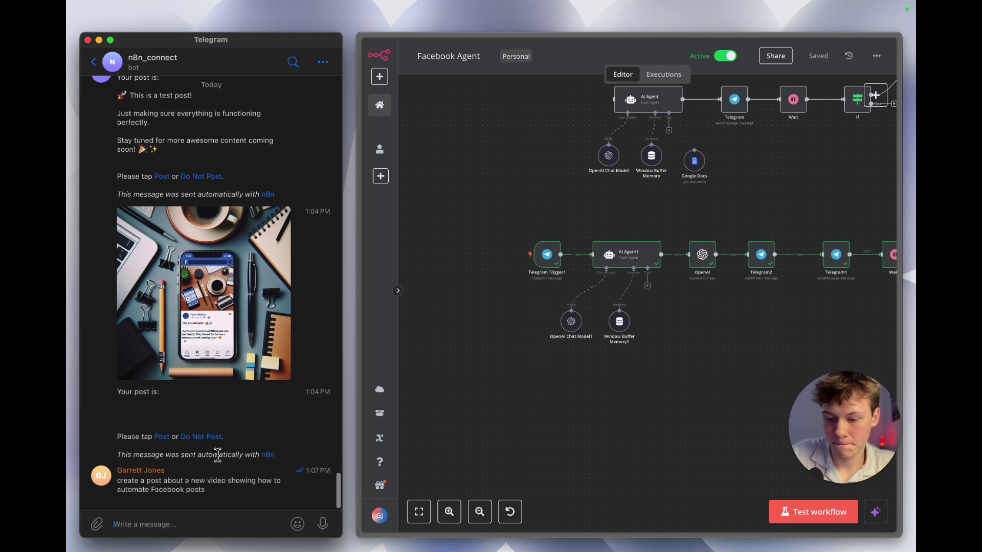
# Check the running execution of the Facebook Agent workflow and examine the bot's image and "Your post is:" reply in Telegram
pyautogui.click(514, 234)
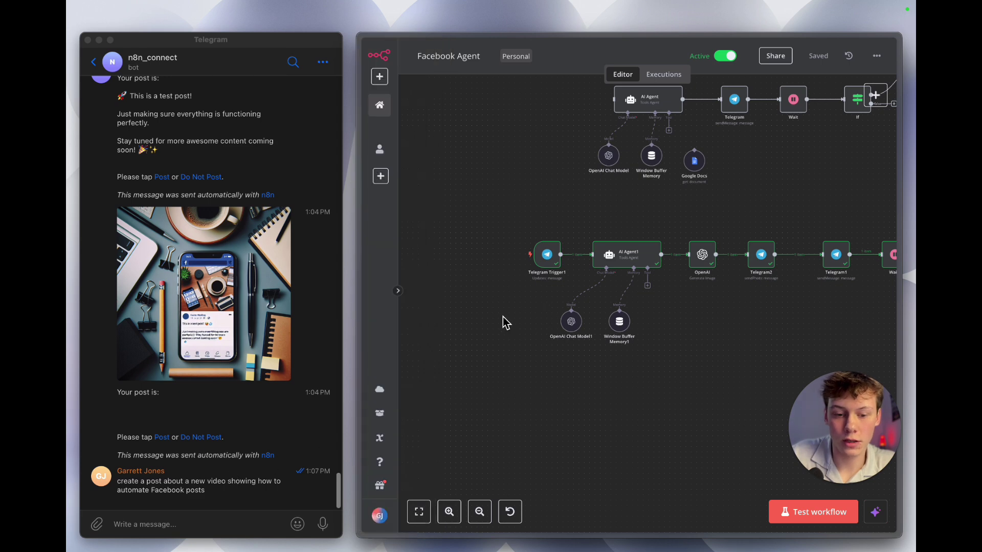
pyautogui.click(669, 76)
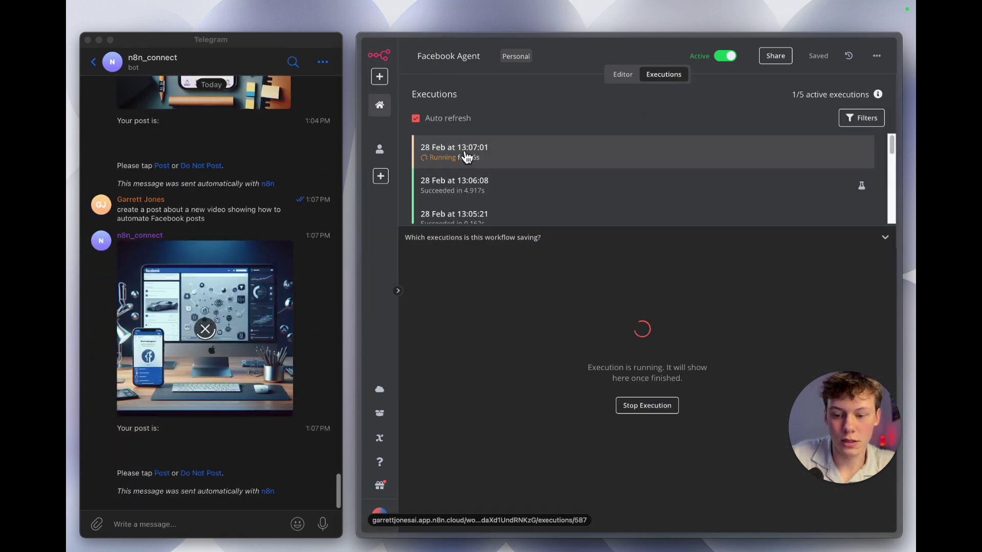
pyautogui.click(623, 74)
pyautogui.scroll(5, 596, 339)
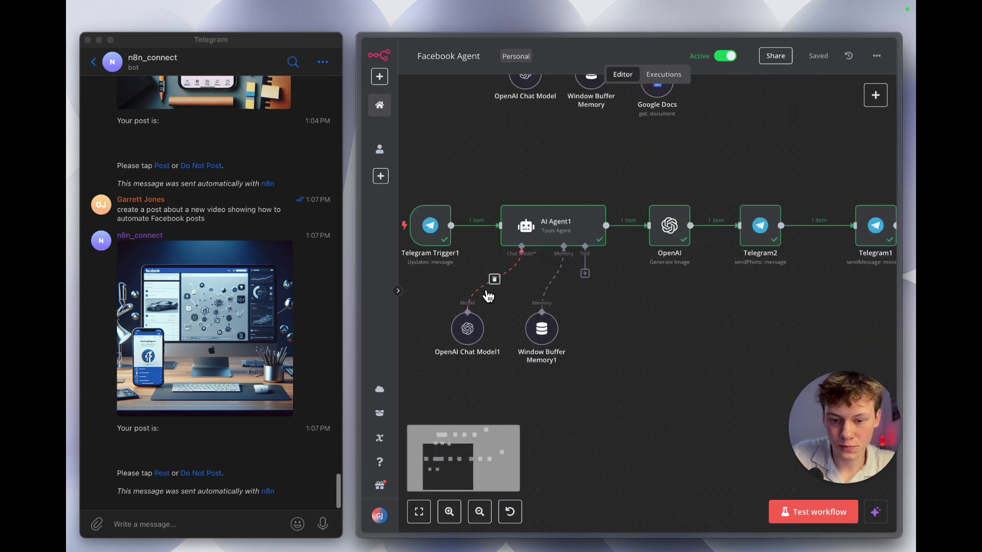
pyautogui.hscroll(-2, 489, 296)
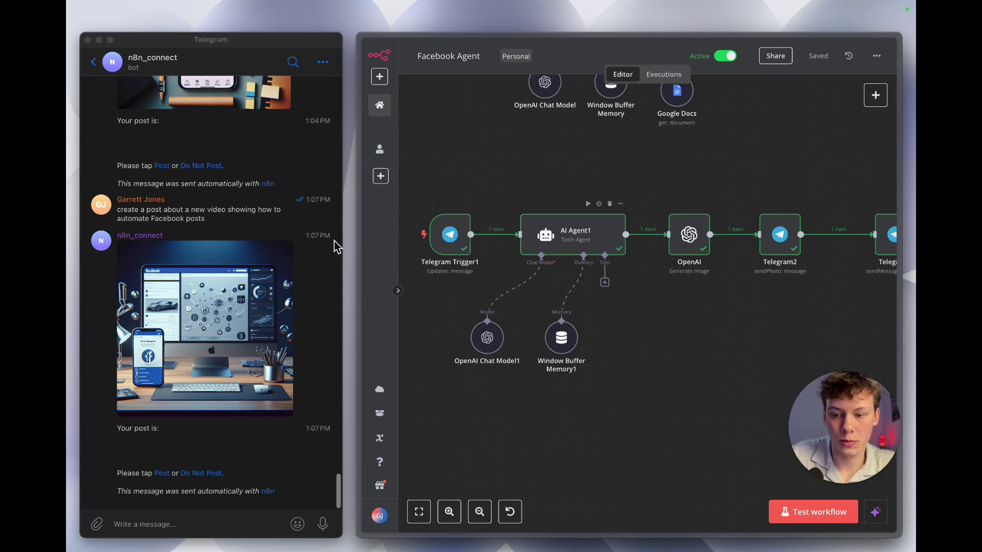
pyautogui.click(235, 432)
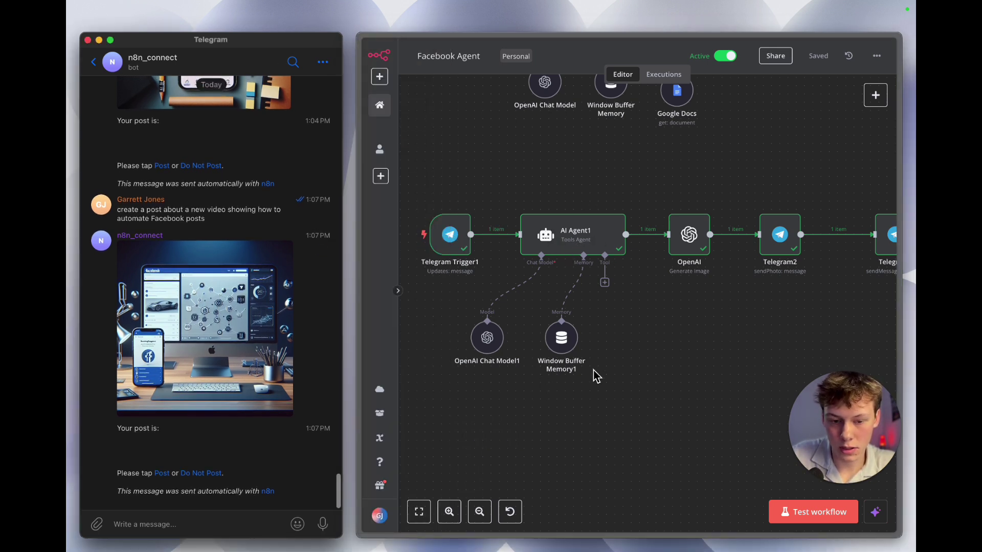
pyautogui.hscroll(3, 642, 318)
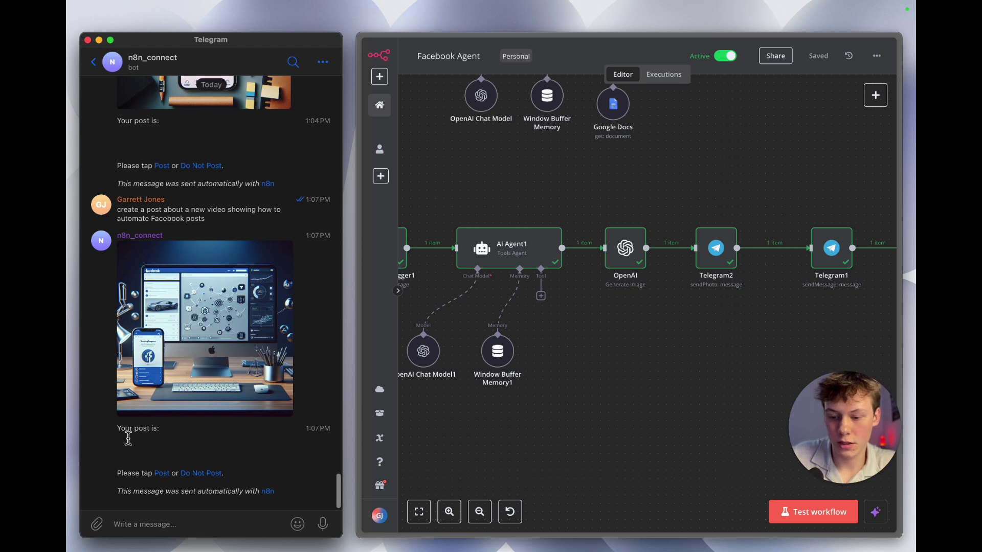
pyautogui.moveTo(125, 432); pyautogui.dragTo(164, 432)
pyautogui.click(151, 441)
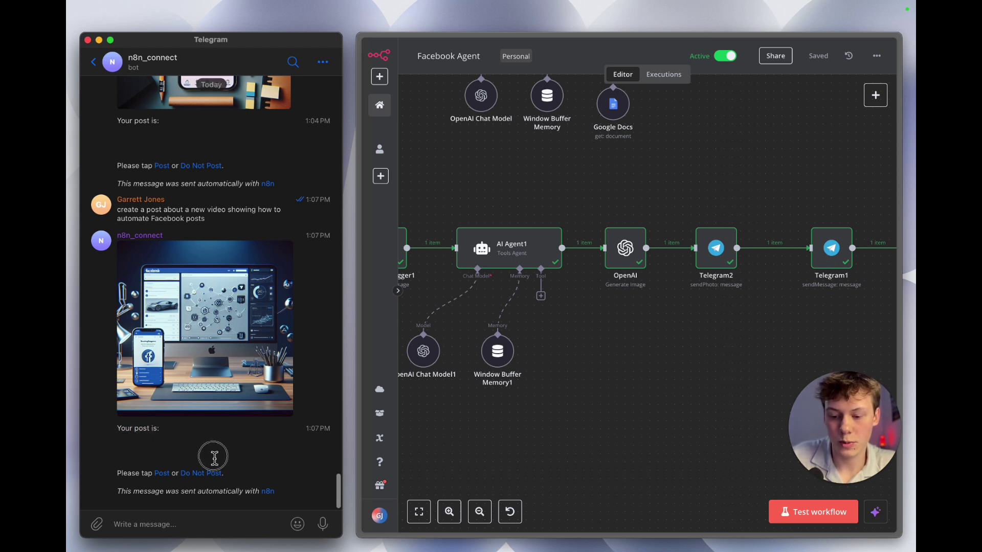
# Return to the enlarged n8n canvas, deactivate the Facebook Agent workflow and open the Telegram1 node
pyautogui.click(629, 460)
pyautogui.hotkey('ctrl', 'alt', 'Return')
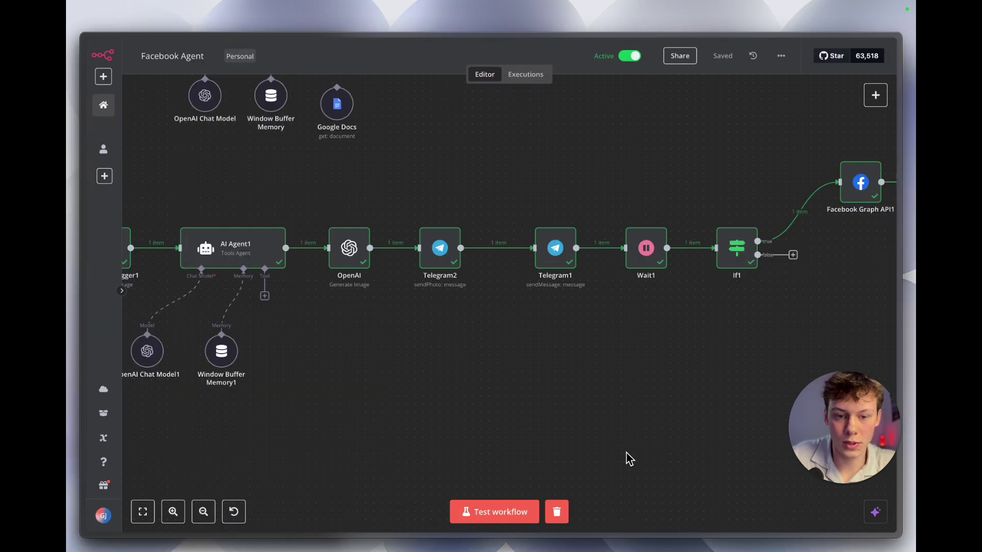
pyautogui.click(635, 60)
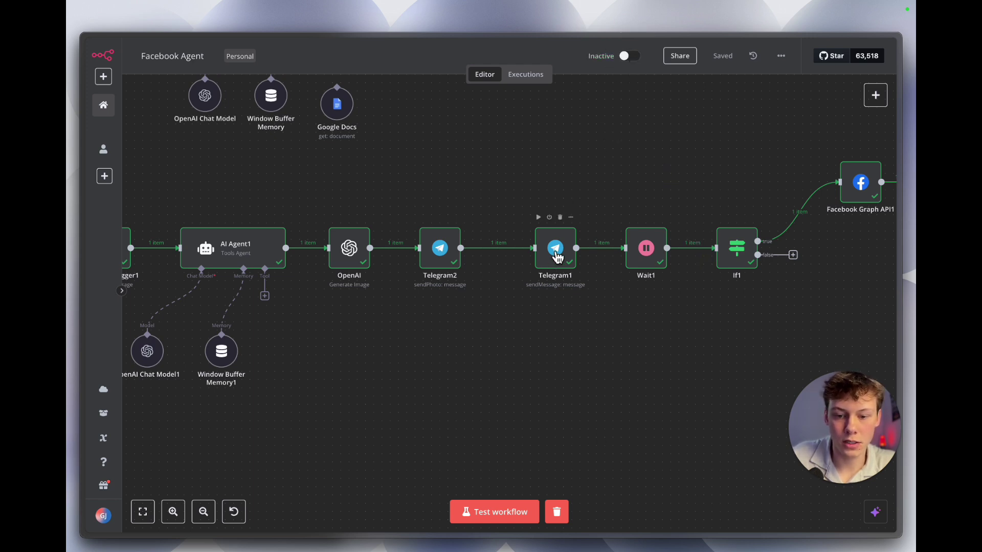
pyautogui.scroll(3, 549, 271)
pyautogui.scroll(-3, 551, 269)
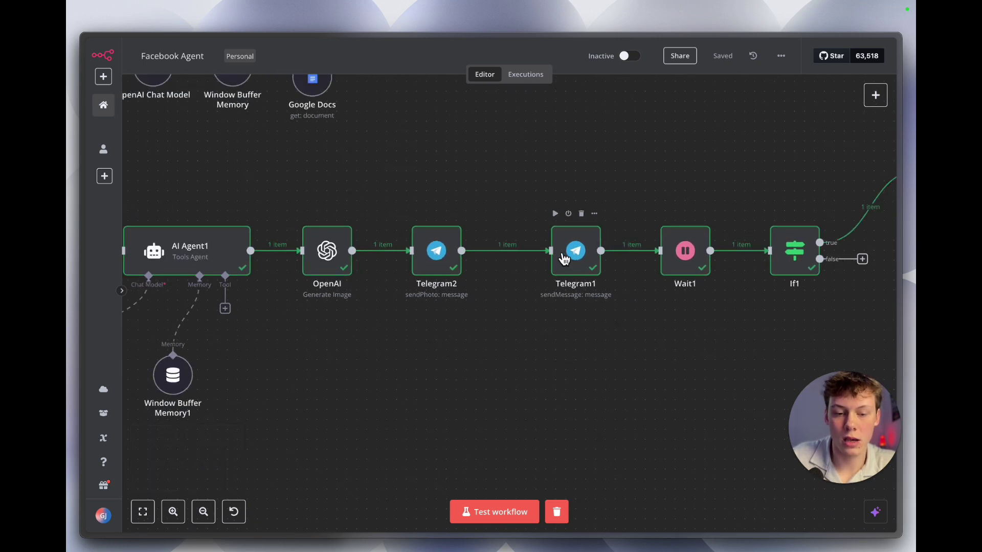
pyautogui.doubleClick(573, 254)
# Replace {{ $json.output }} in the Telegram1 node's message text with AI Agent1's output, {{ $('AI Agent1').item.json.output }}
pyautogui.scroll(-2, 504, 322)
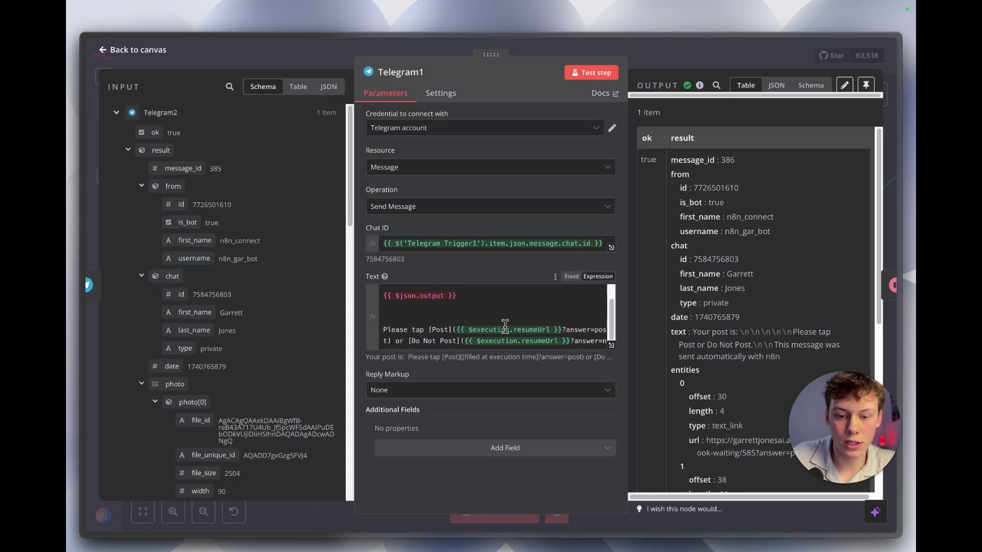
pyautogui.scroll(2, 504, 324)
pyautogui.click(464, 313)
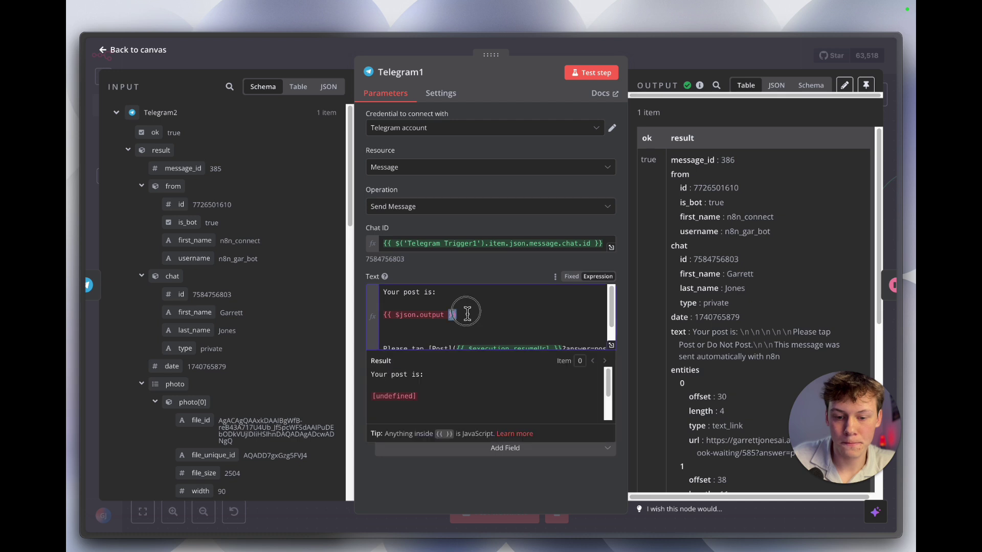
pyautogui.click(466, 320)
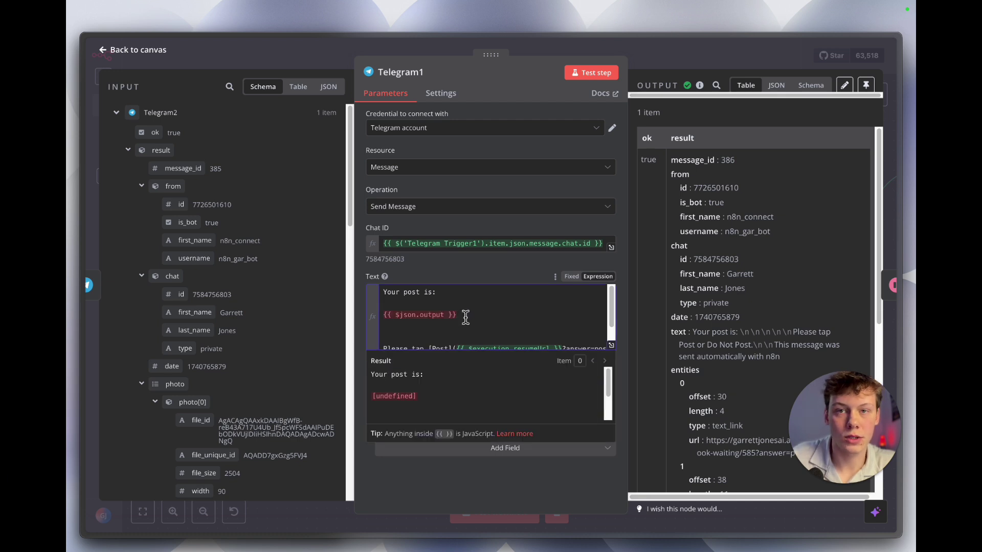
pyautogui.tripleClick(465, 317)
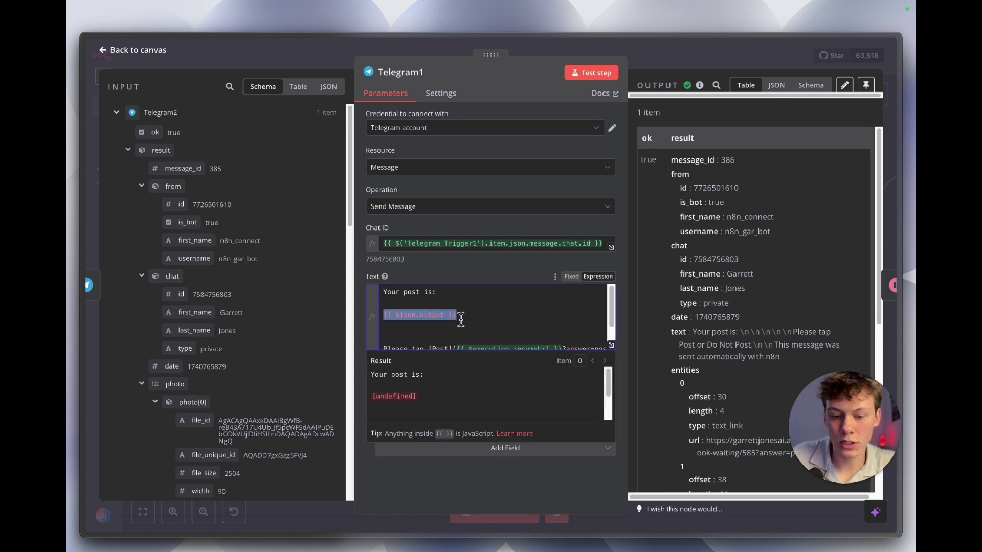
pyautogui.scroll(-10, 262, 324)
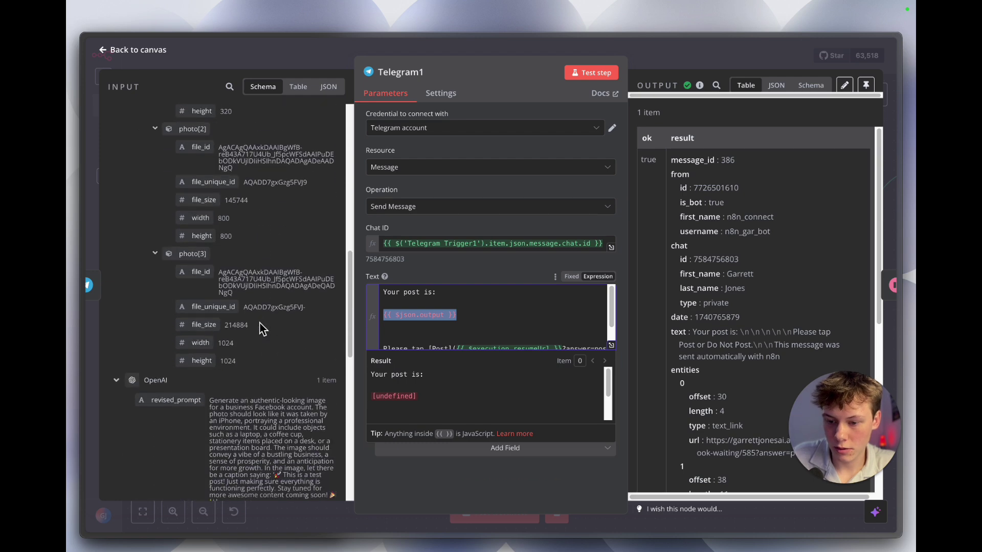
pyautogui.scroll(-8, 260, 324)
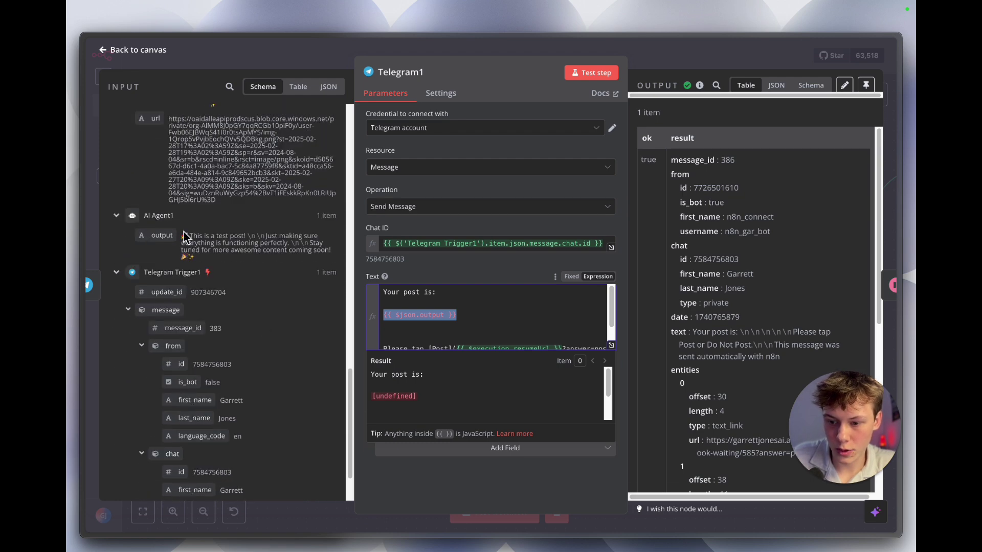
pyautogui.tripleClick(485, 315)
pyautogui.press('BackSpace')
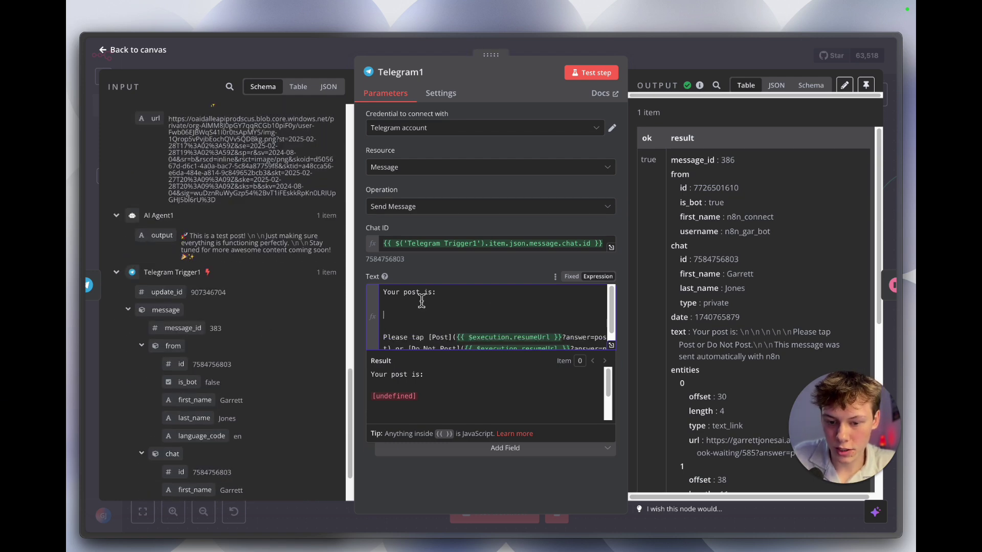
pyautogui.moveTo(174, 235); pyautogui.dragTo(449, 297)
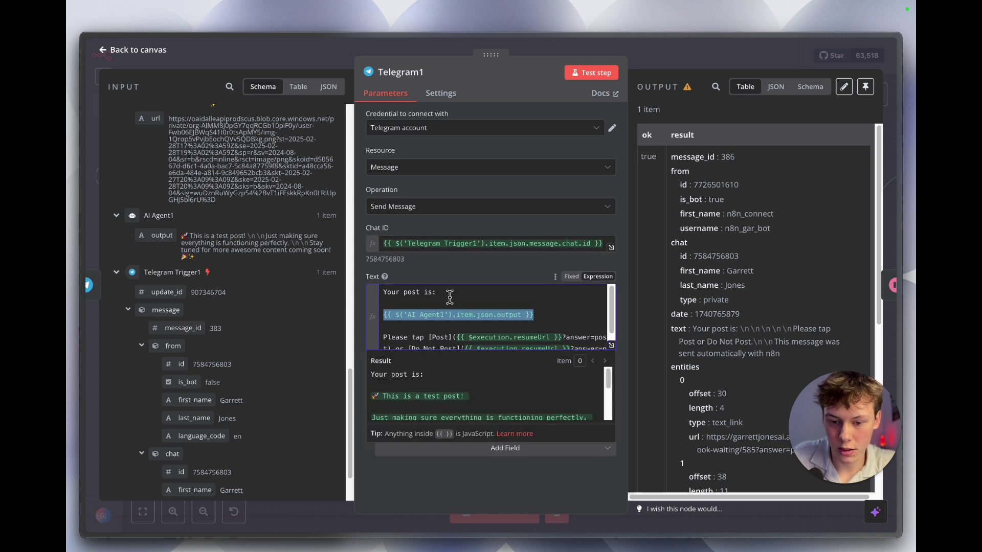
pyautogui.moveTo(399, 317); pyautogui.dragTo(483, 317)
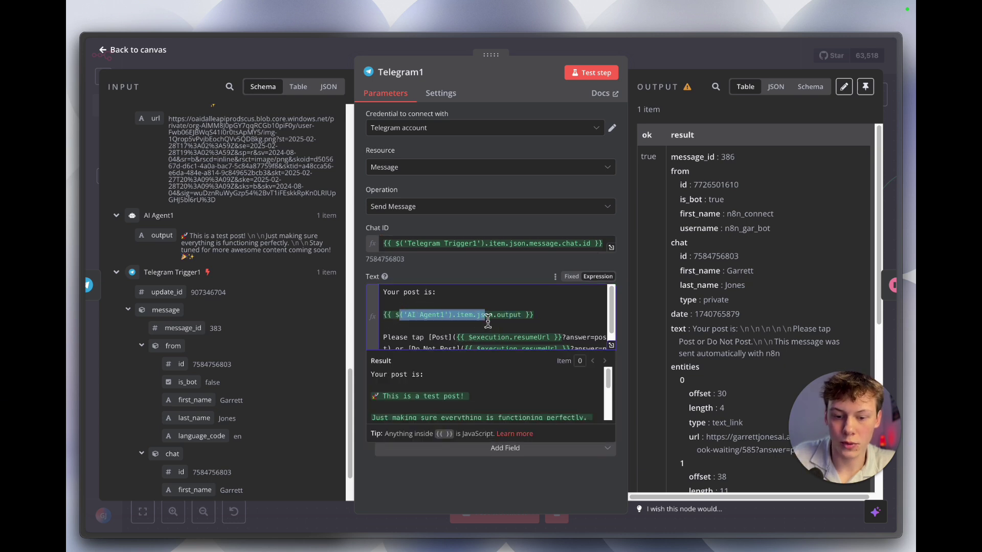
pyautogui.click(496, 308)
pyautogui.click(494, 282)
pyautogui.moveTo(401, 313); pyautogui.dragTo(538, 313)
pyautogui.click(542, 314)
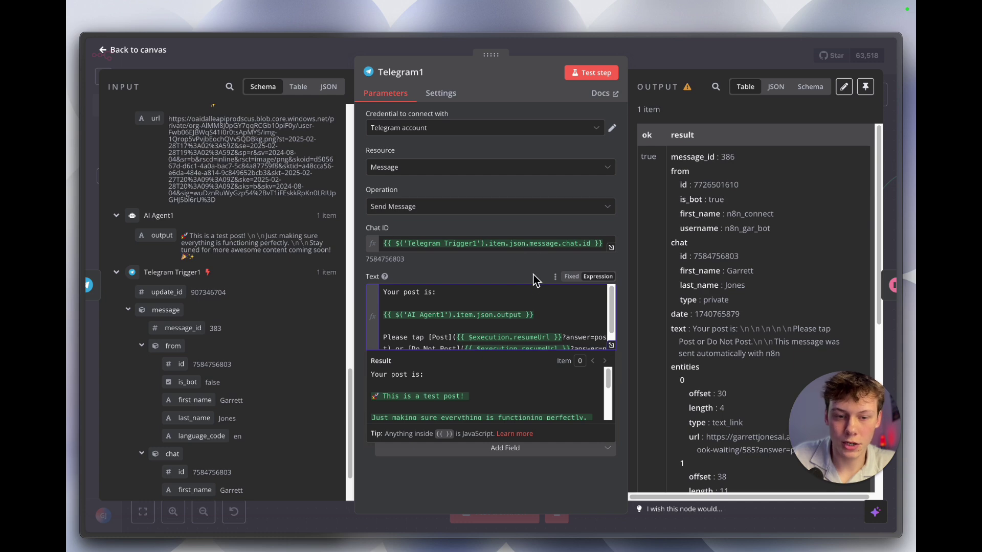
# Close the Telegram1 node, save the Facebook Agent workflow and activate it, dismissing the activation notice
pyautogui.click(662, 62)
pyautogui.click(720, 56)
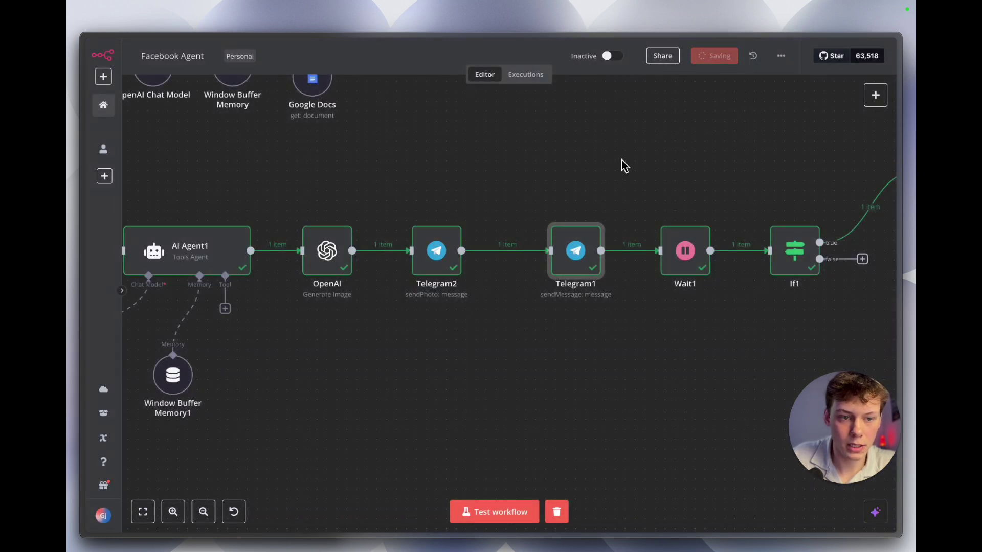
pyautogui.scroll(-3, 624, 167)
pyautogui.click(627, 55)
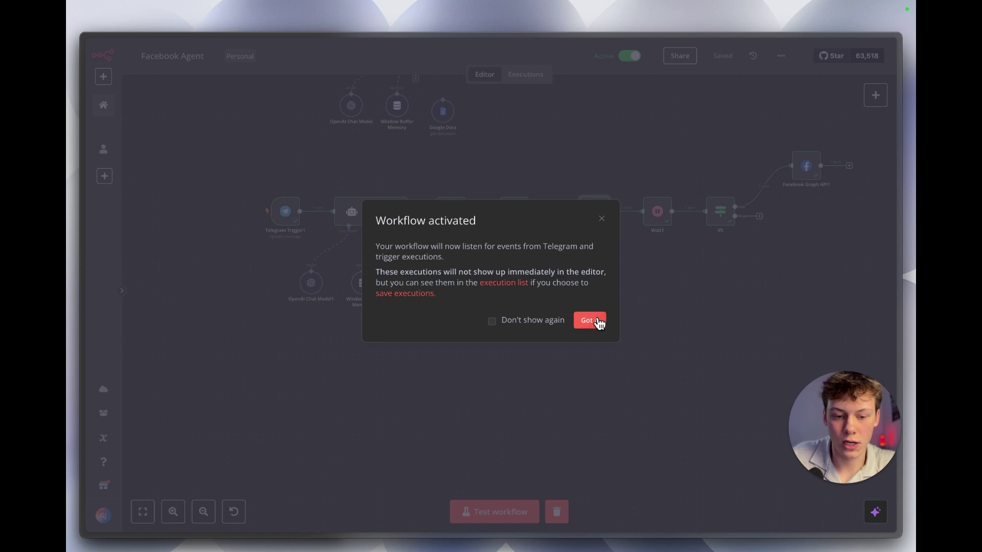
pyautogui.click(589, 320)
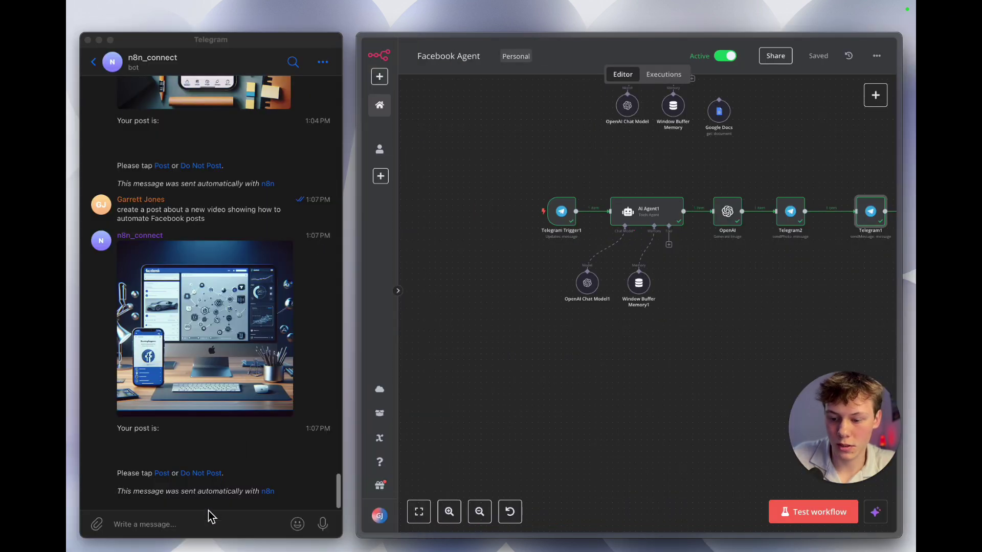
# Copy the earlier request about the new Facebook automation video in the Telegram chat and send it to the n8n_connect bot again
pyautogui.click(209, 516)
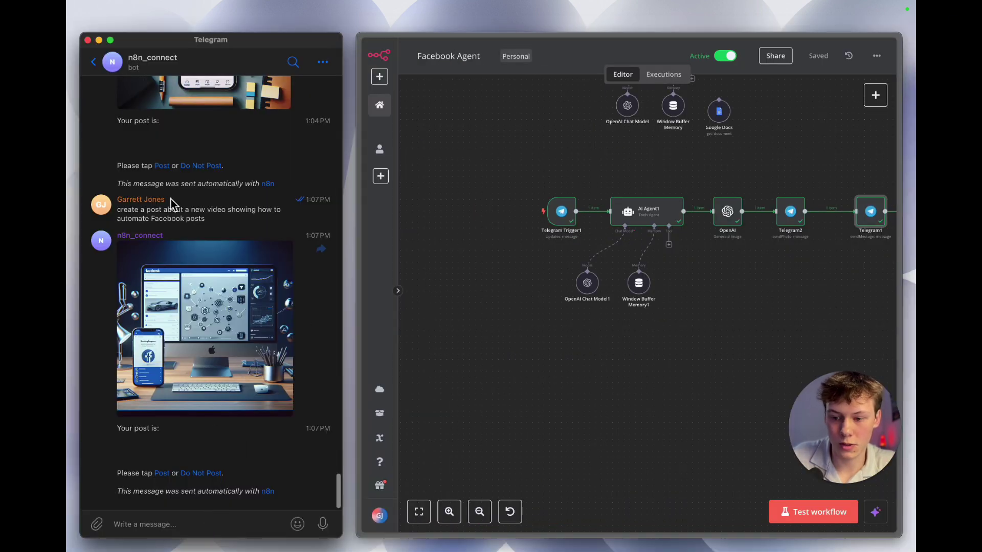
pyautogui.click(170, 220)
pyautogui.tripleClick(170, 221)
pyautogui.hotkey('ctrl', 'c')
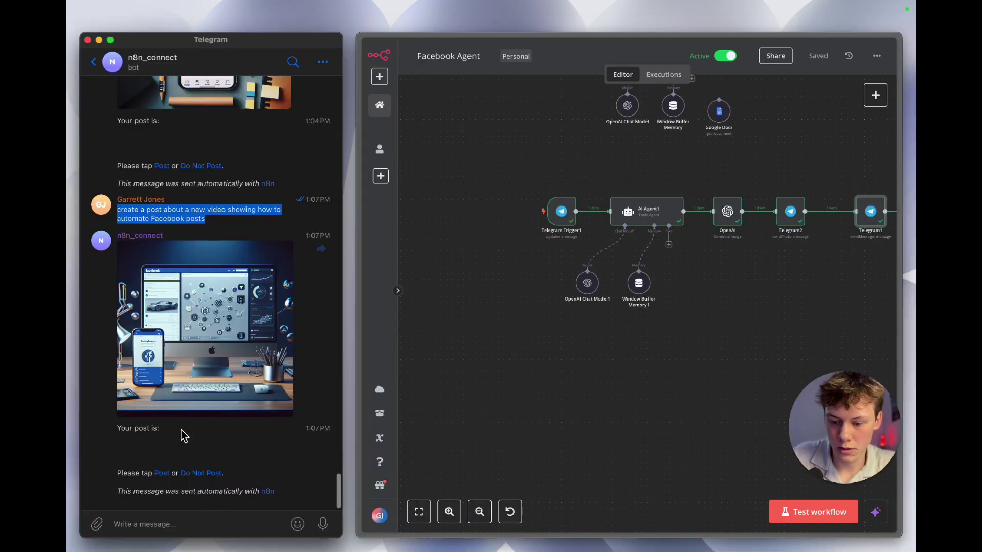
pyautogui.click(176, 524)
pyautogui.hotkey('ctrl', 'v')
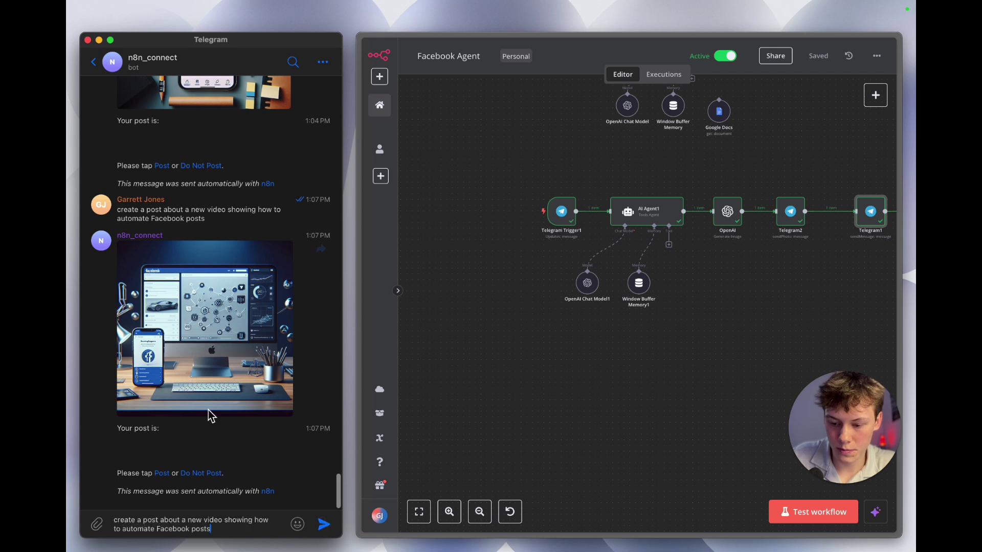
pyautogui.press('Return')
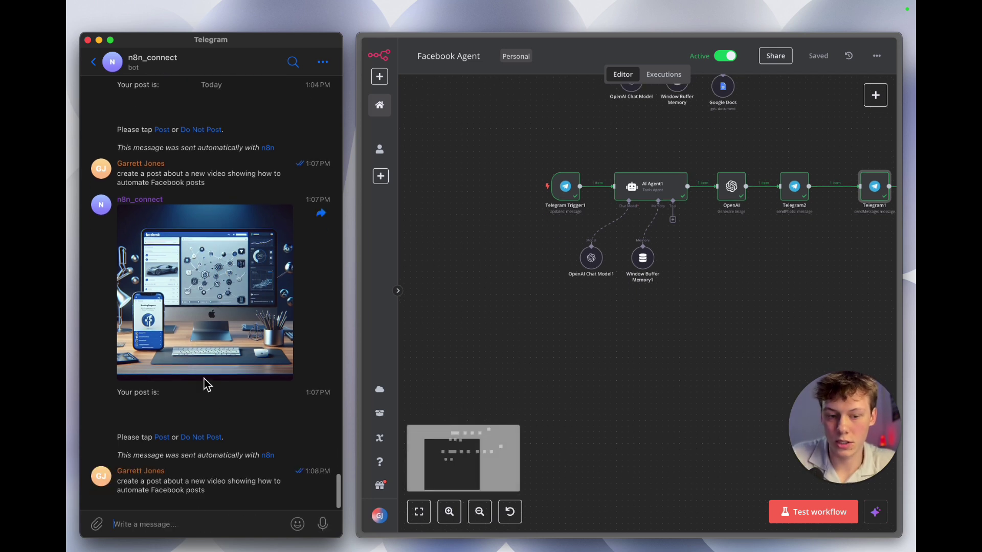
# Check the newest execution in the workflow's execution list, then review the bot's new reply alongside the node chain on the canvas
pyautogui.click(660, 74)
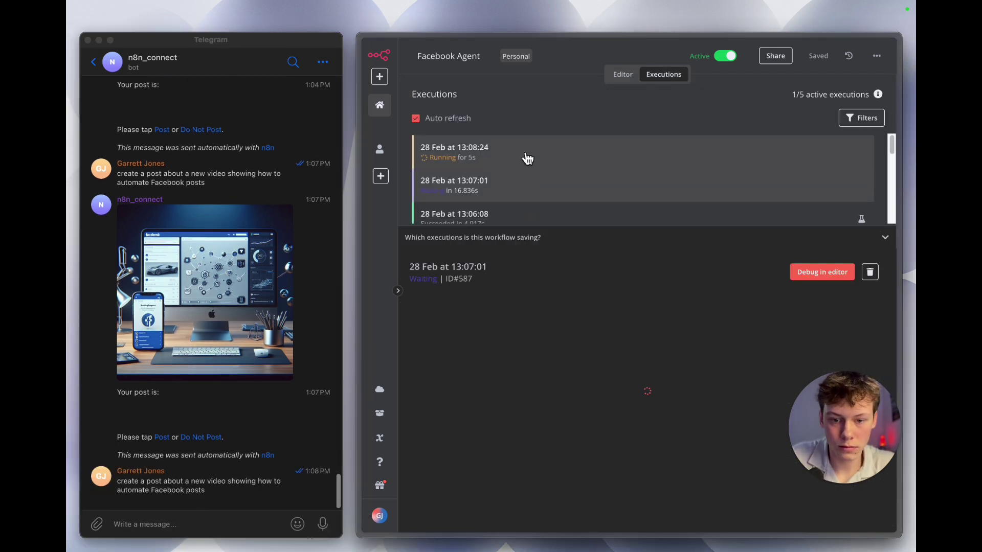
pyautogui.scroll(3, 519, 287)
pyautogui.hscroll(1, 519, 287)
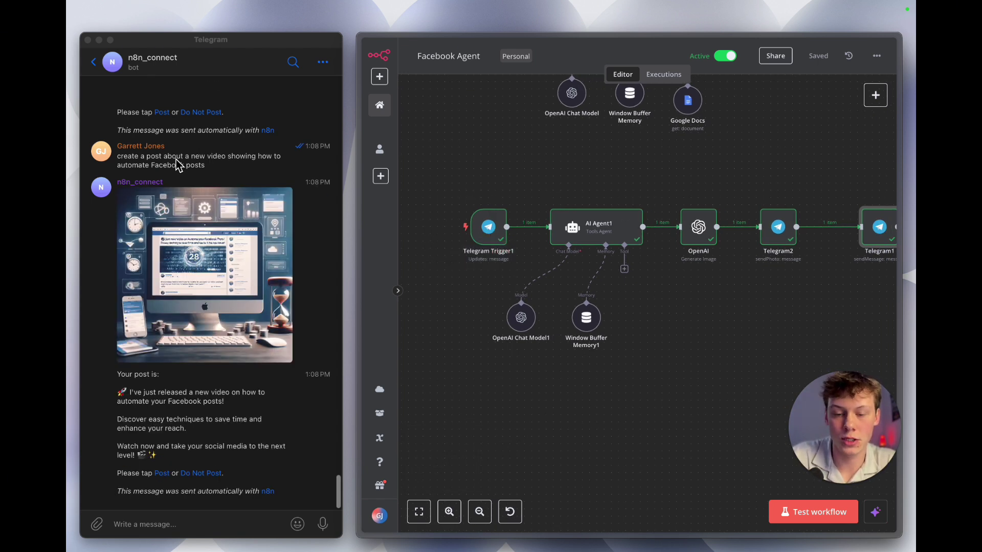
pyautogui.hscroll(2, 588, 214)
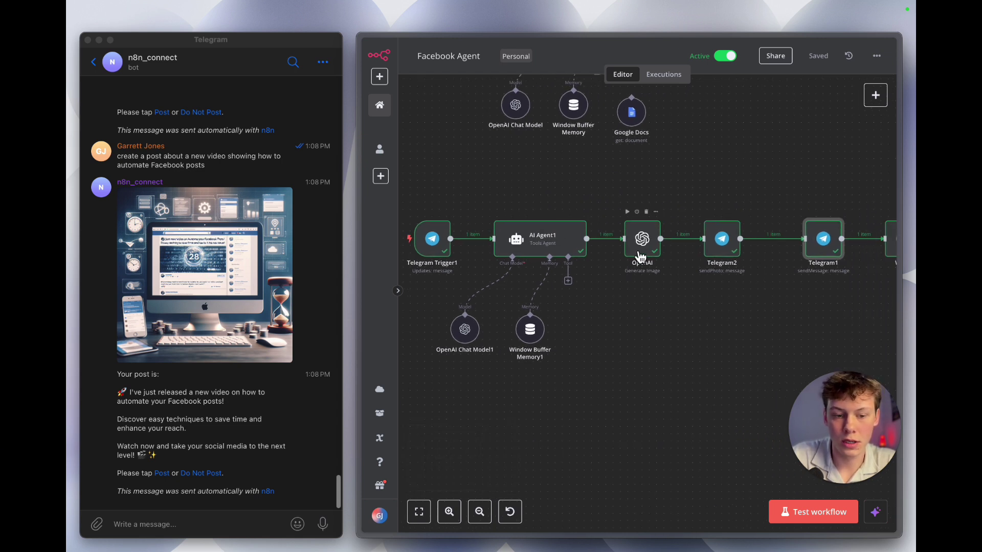
# Examine the node chain from the OpenAI image node to the Facebook Graph API node alongside the bot's draft post text
pyautogui.hscroll(1, 637, 254)
pyautogui.hscroll(1, 637, 254)
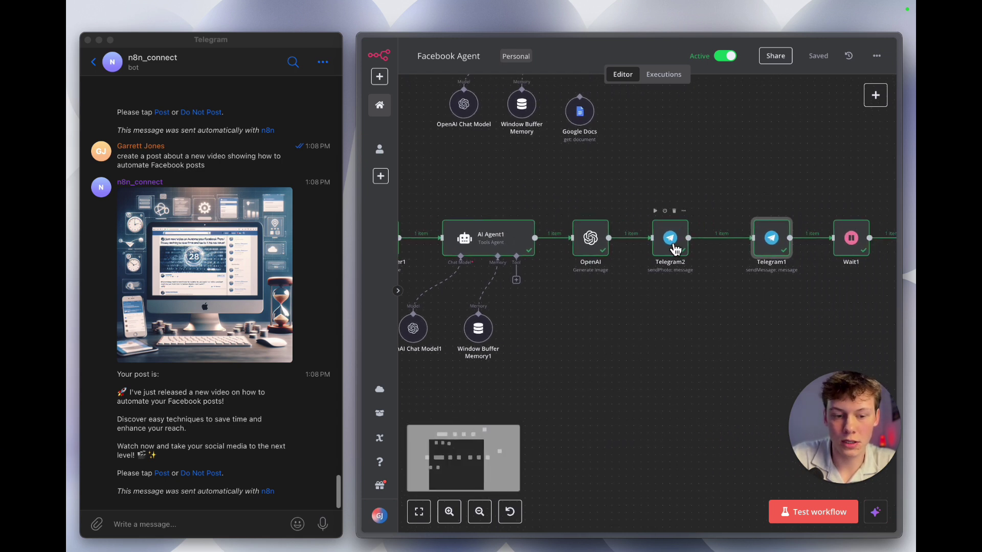
pyautogui.moveTo(633, 236)
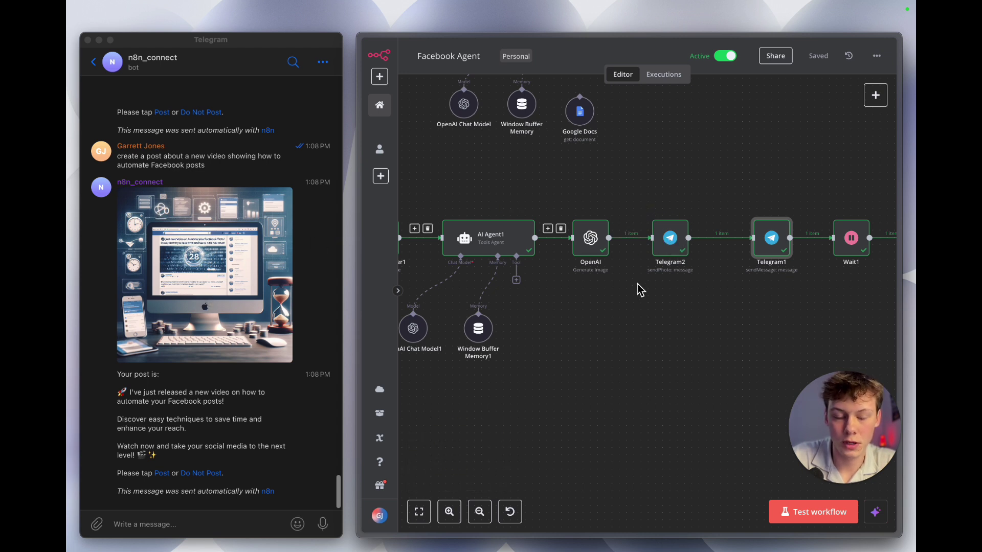
pyautogui.hscroll(2, 637, 284)
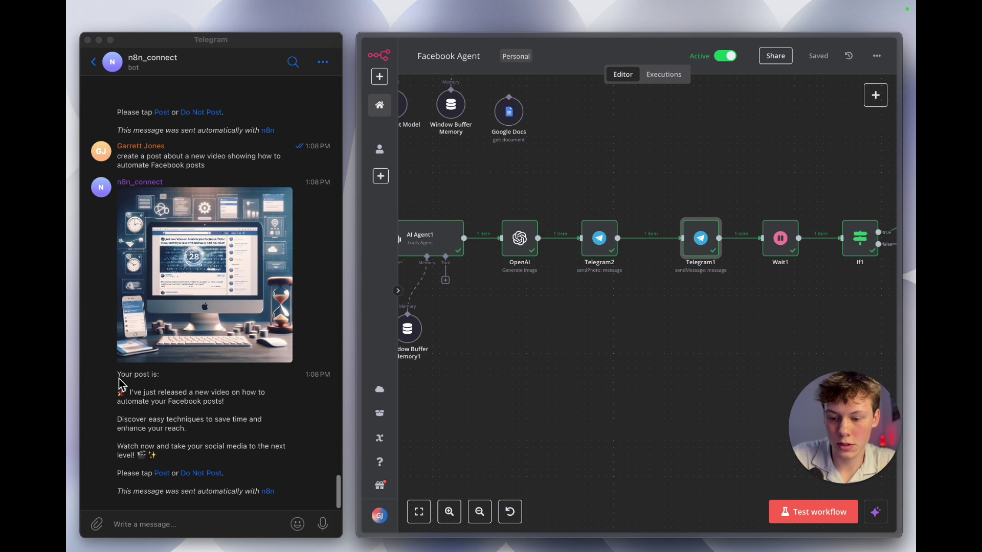
pyautogui.click(164, 376)
pyautogui.moveTo(127, 399); pyautogui.dragTo(194, 460)
pyautogui.click(194, 460)
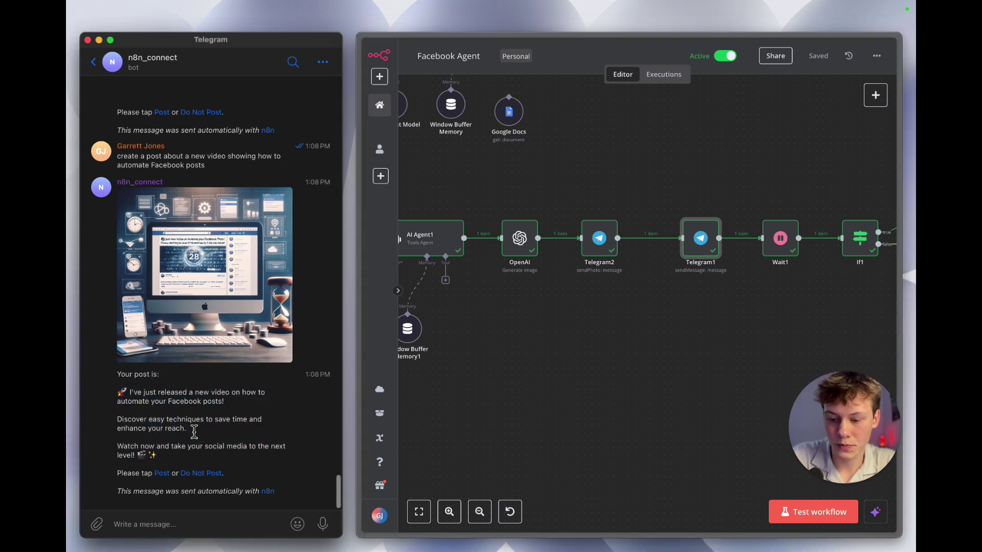
pyautogui.hscroll(3, 609, 336)
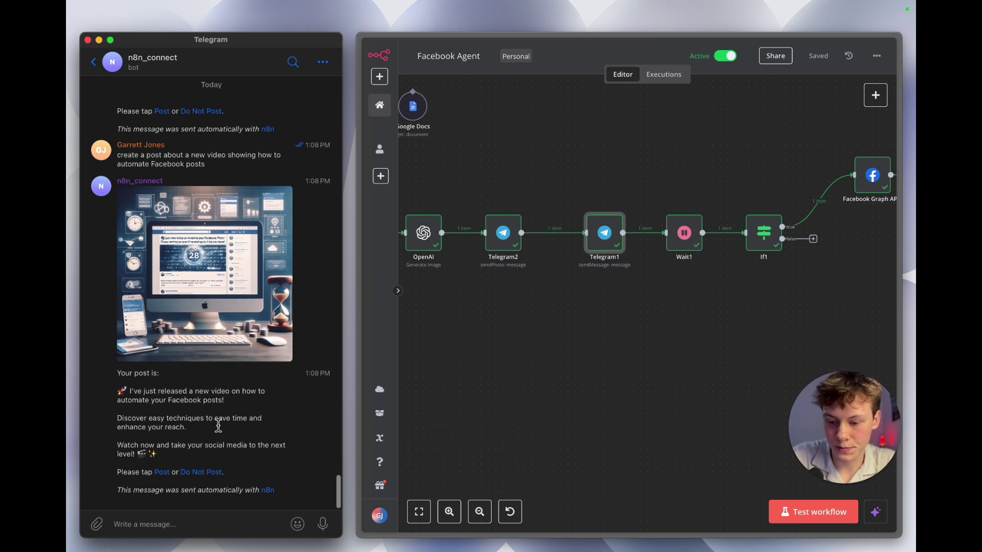
# Reject the draft with Do Not Post, close the response page, and send the bot "add a place for me to put in a link"
pyautogui.click(203, 477)
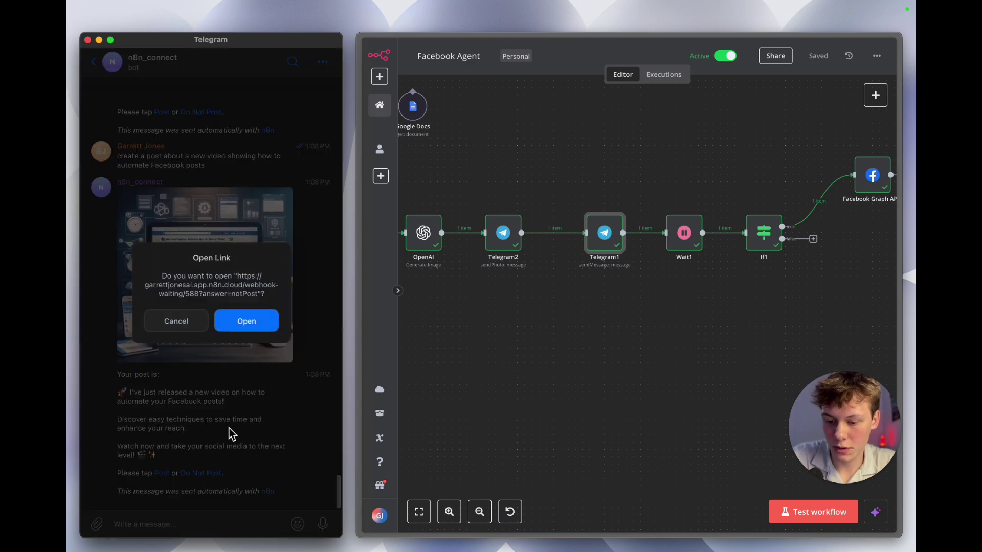
pyautogui.click(246, 321)
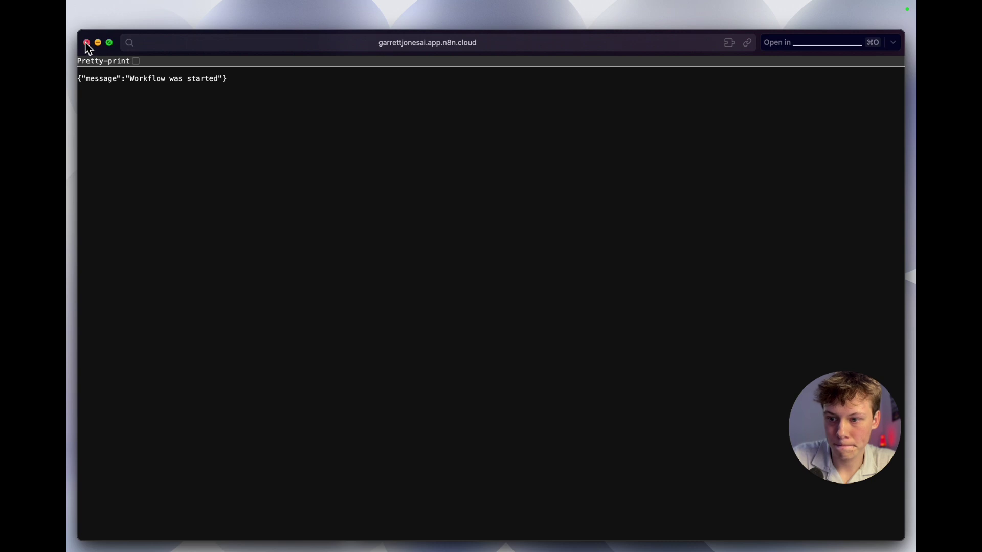
pyautogui.click(87, 42)
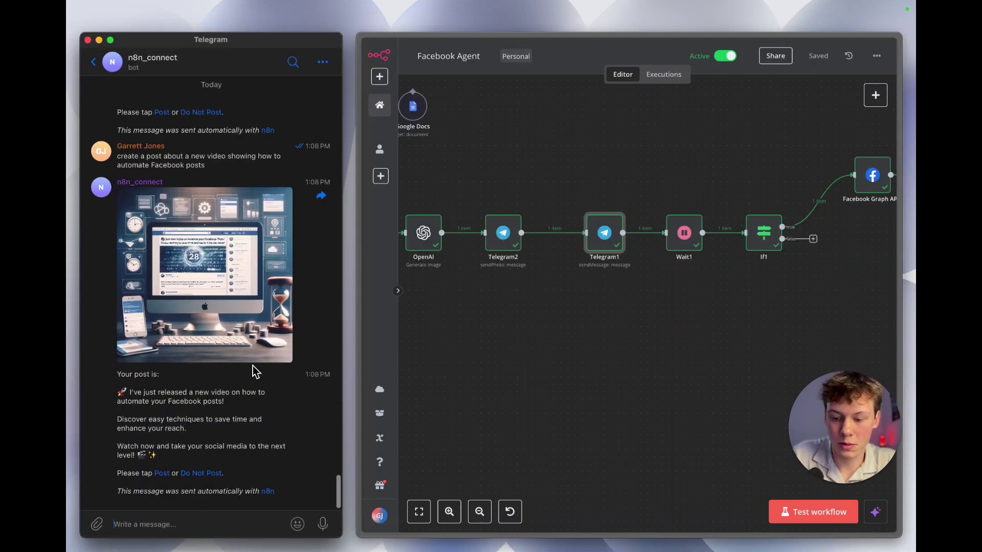
pyautogui.write('ada')
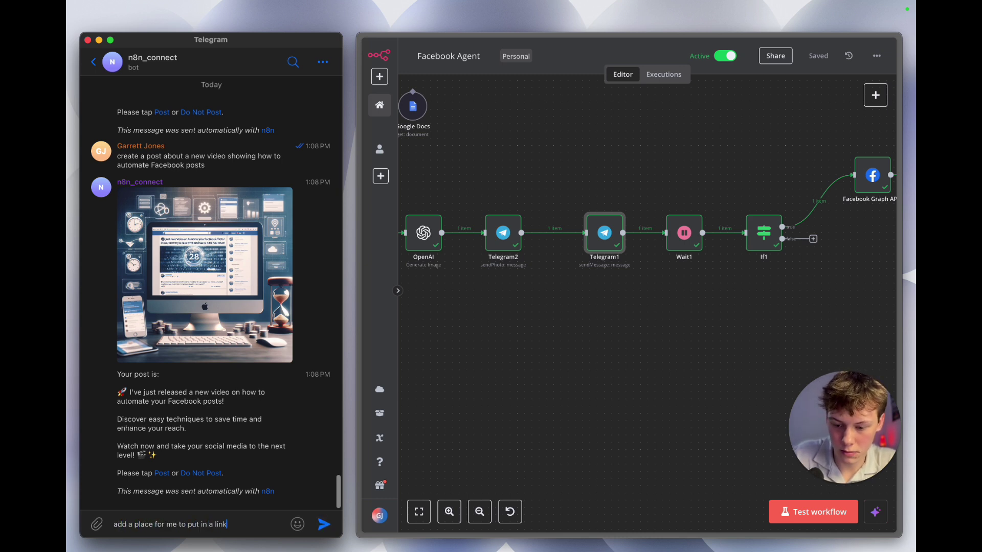
pyautogui.press('Return')
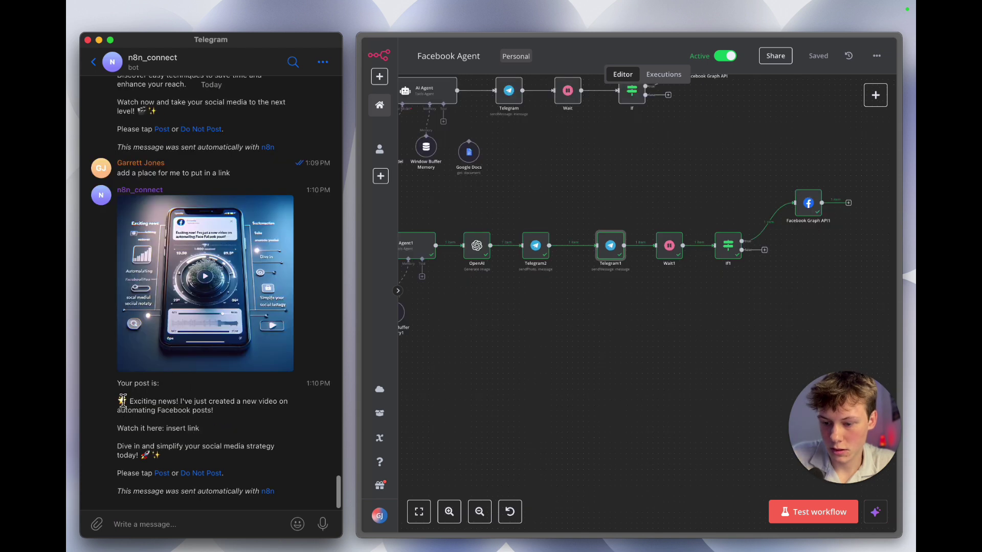
# Read through the bot's revised draft post in Telegram, focusing on the line with the link placeholder
pyautogui.moveTo(122, 400); pyautogui.dragTo(198, 431)
pyautogui.click(200, 434)
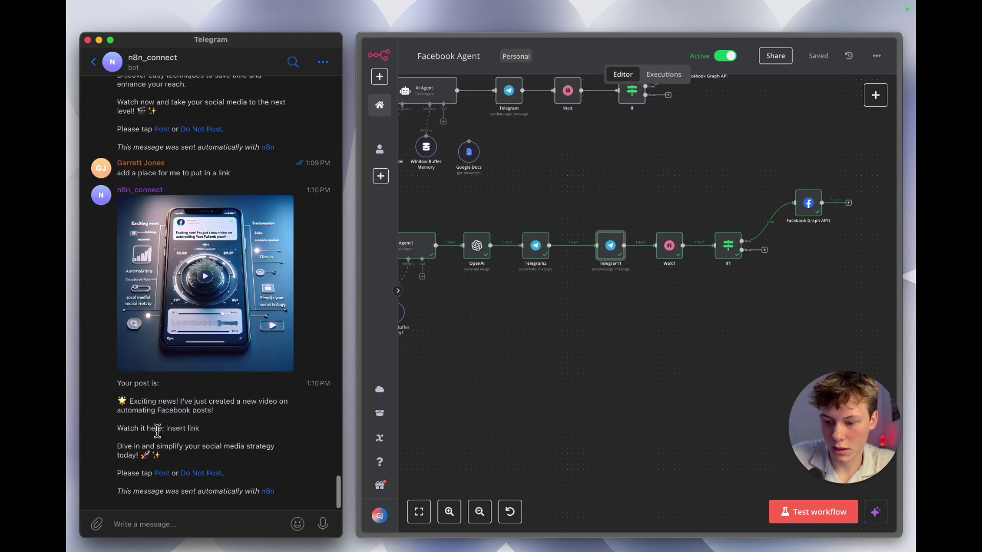
pyautogui.moveTo(127, 427); pyautogui.dragTo(215, 428)
pyautogui.click(142, 428)
pyautogui.moveTo(117, 428); pyautogui.dragTo(207, 430)
pyautogui.click(203, 430)
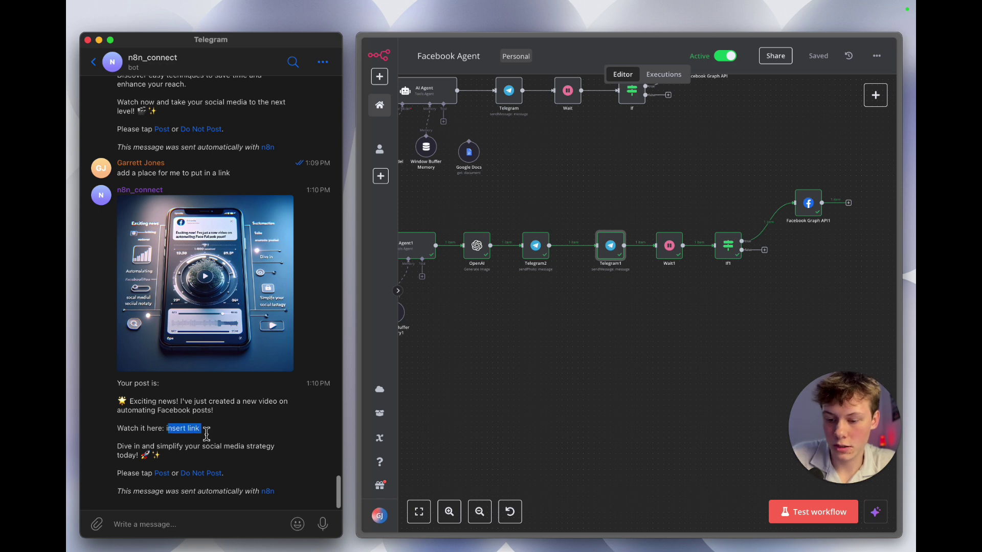
pyautogui.click(204, 432)
pyautogui.scroll(-1, 183, 457)
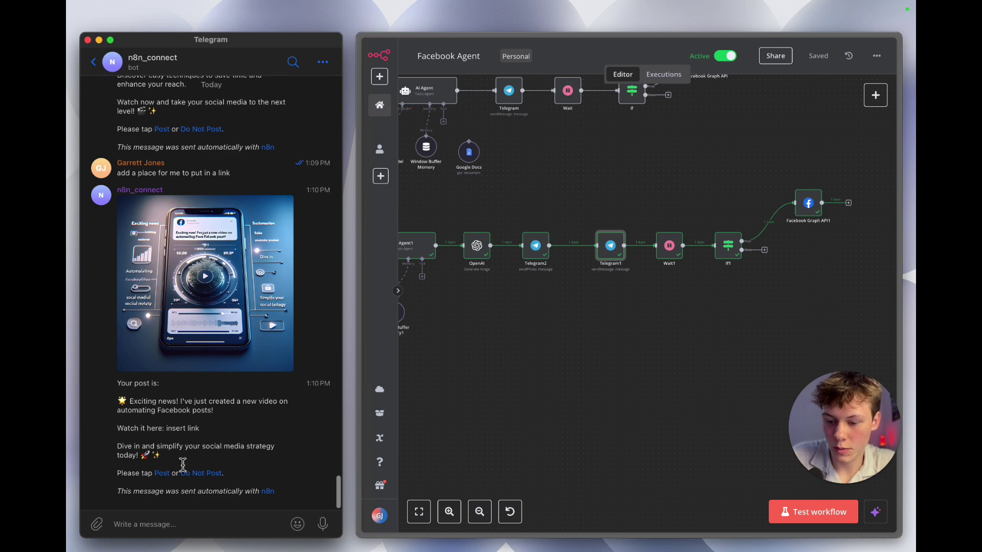
# Approve the revised draft through its Post link, opening the webhook address, and close the response page
pyautogui.click(170, 480)
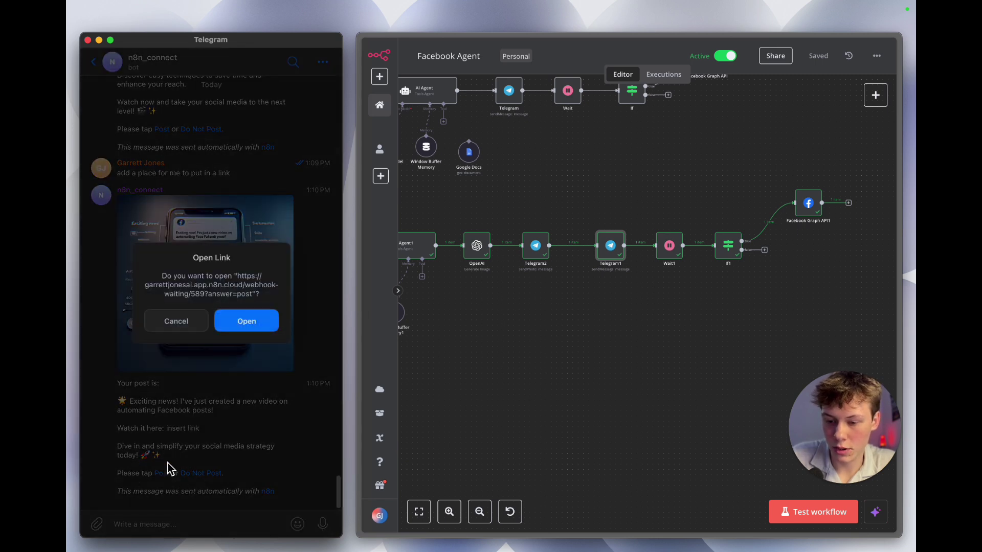
pyautogui.click(260, 323)
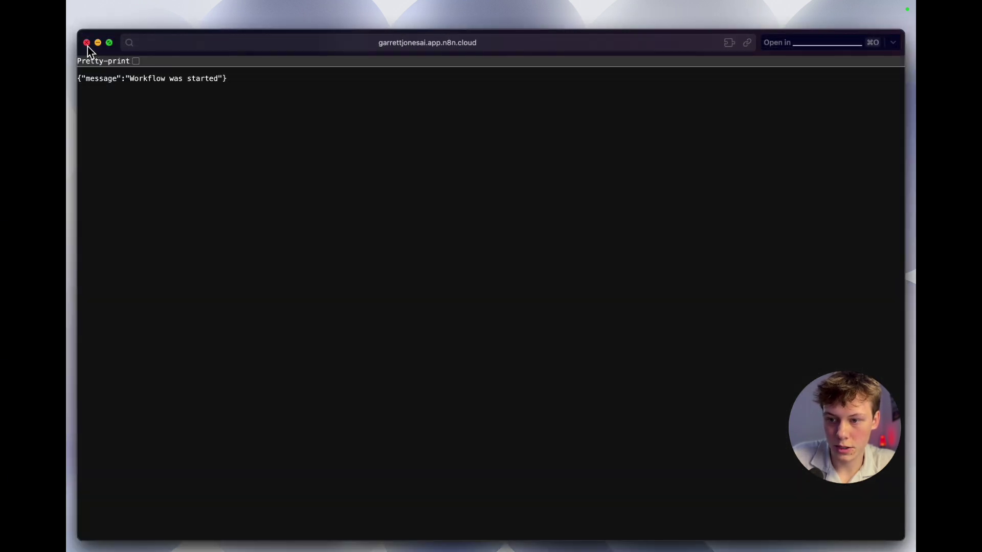
pyautogui.click(86, 43)
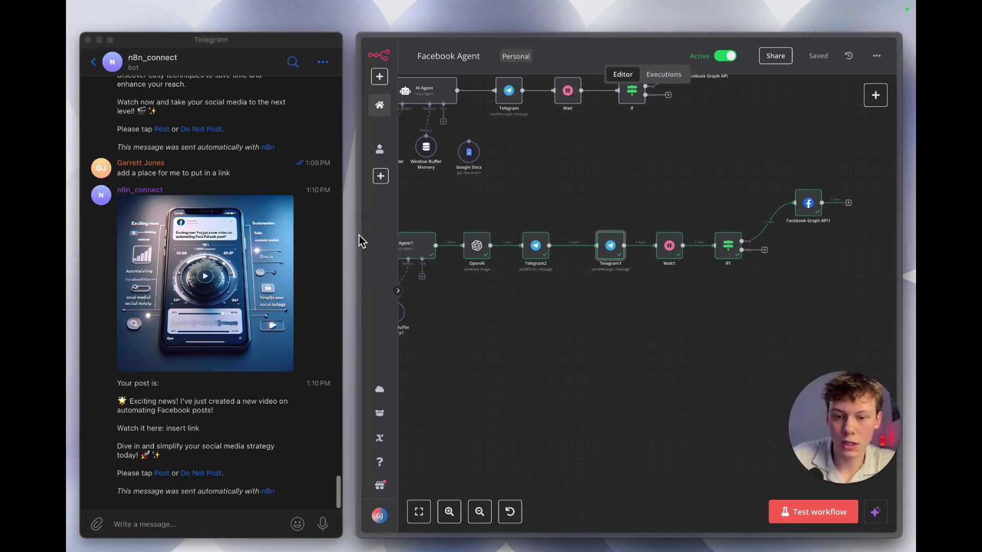
# Switch to the G1 AI Solutions Facebook Page, enlarge and refresh it, and examine the newest post's text and image
pyautogui.moveTo(364, 241)
pyautogui.click(403, 146)
pyautogui.scroll(5, 713, 226)
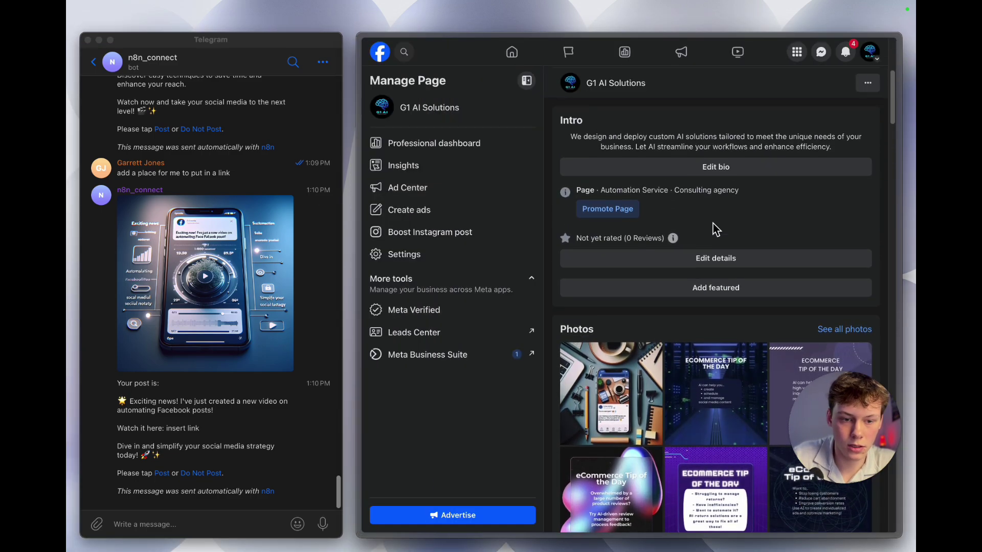
pyautogui.hotkey('ctrl', 'alt', 'Return')
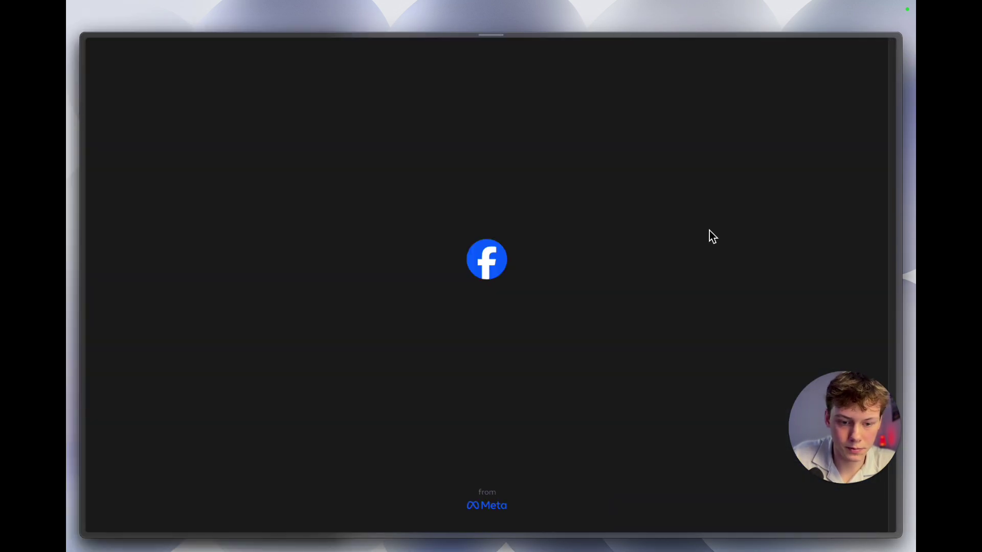
pyautogui.scroll(-6, 668, 258)
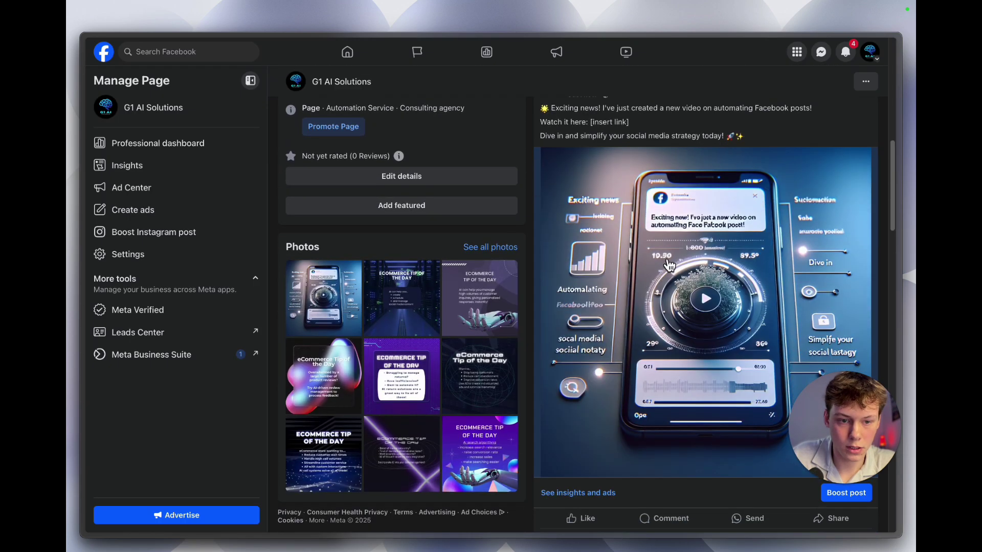
pyautogui.scroll(2, 665, 169)
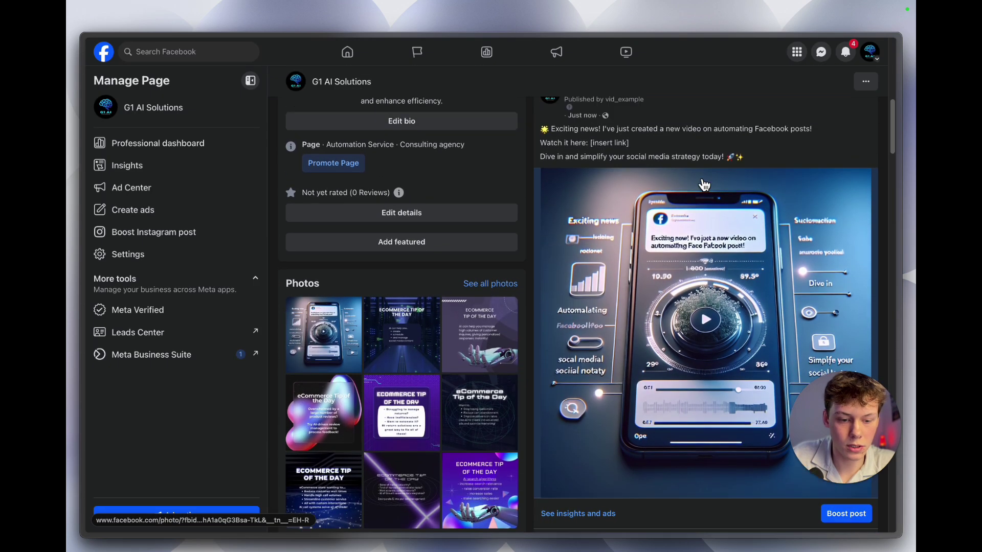